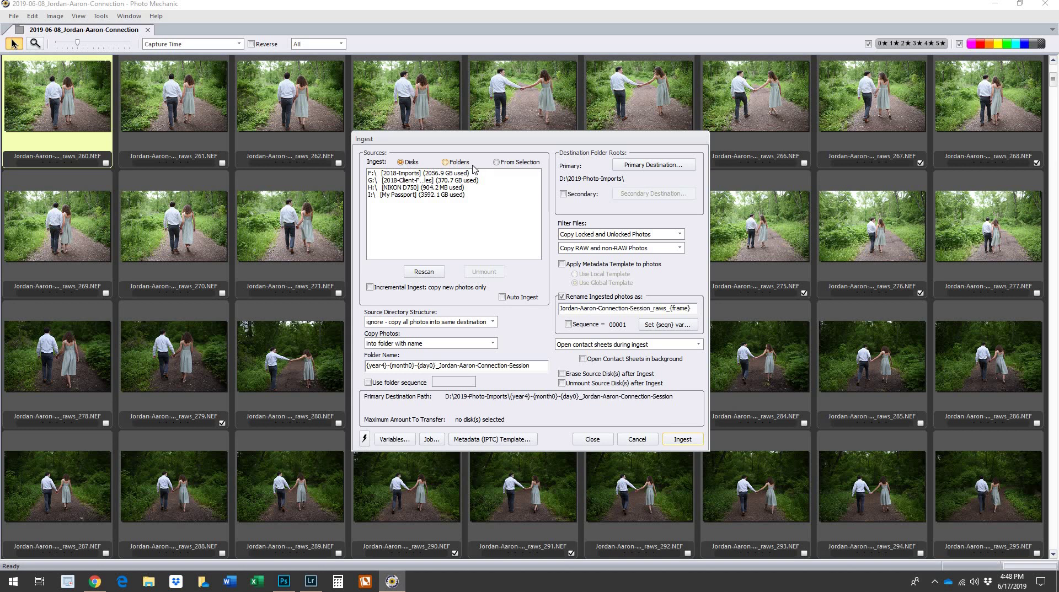
# Select the NIKON D750 (H:) memory card as the source disk for the ingest.
pyautogui.click(390, 189)
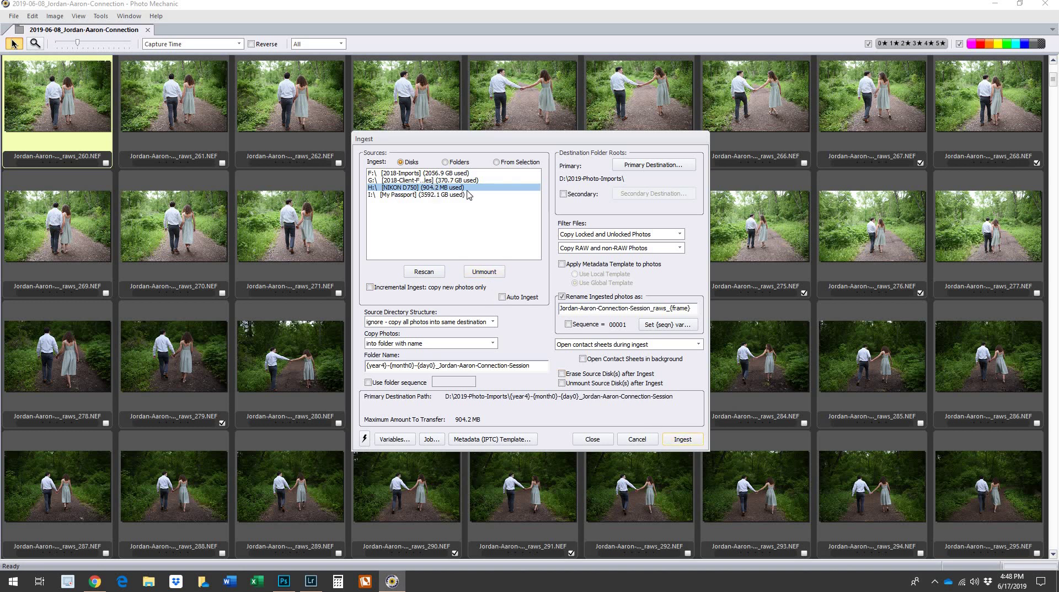
pyautogui.click(418, 188)
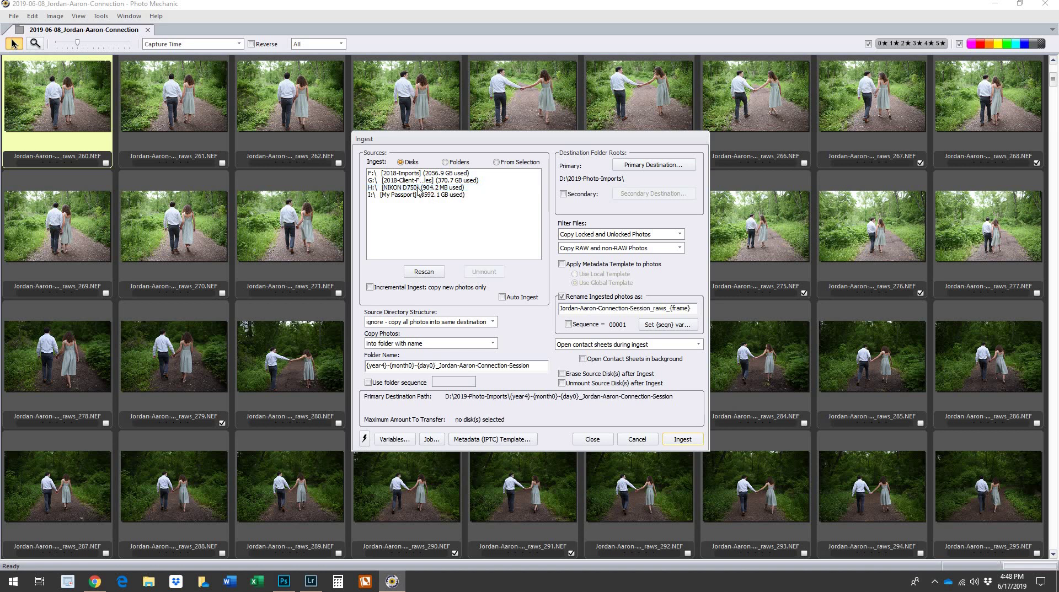
pyautogui.click(418, 189)
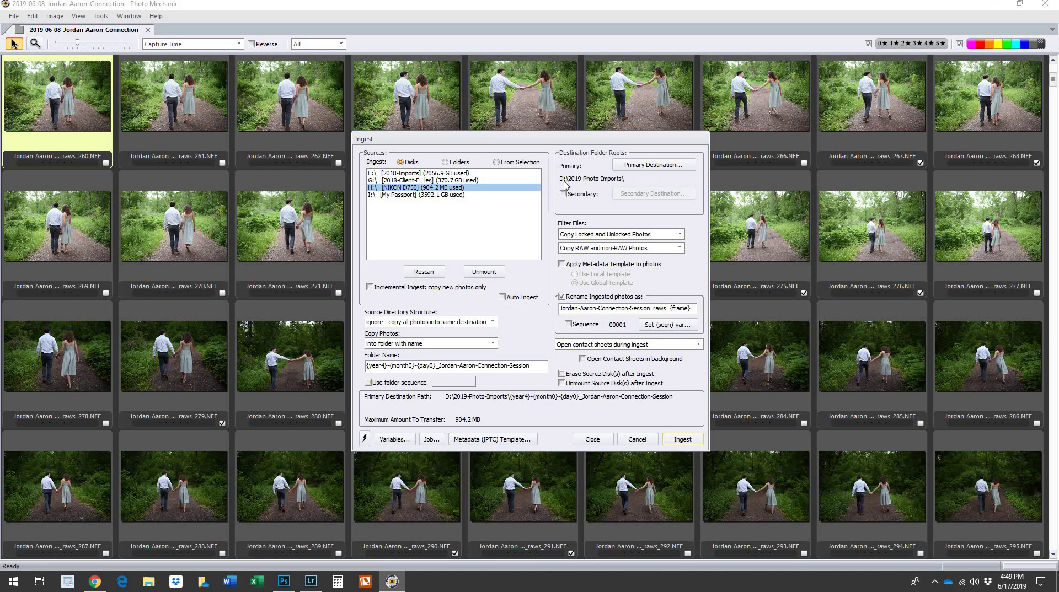
# Switch to File Explorer and examine the 2019-Client-Files and 2019-Photo-Imports folders on the Photos (D:) drive, closing the window when done.
pyautogui.click(149, 581)
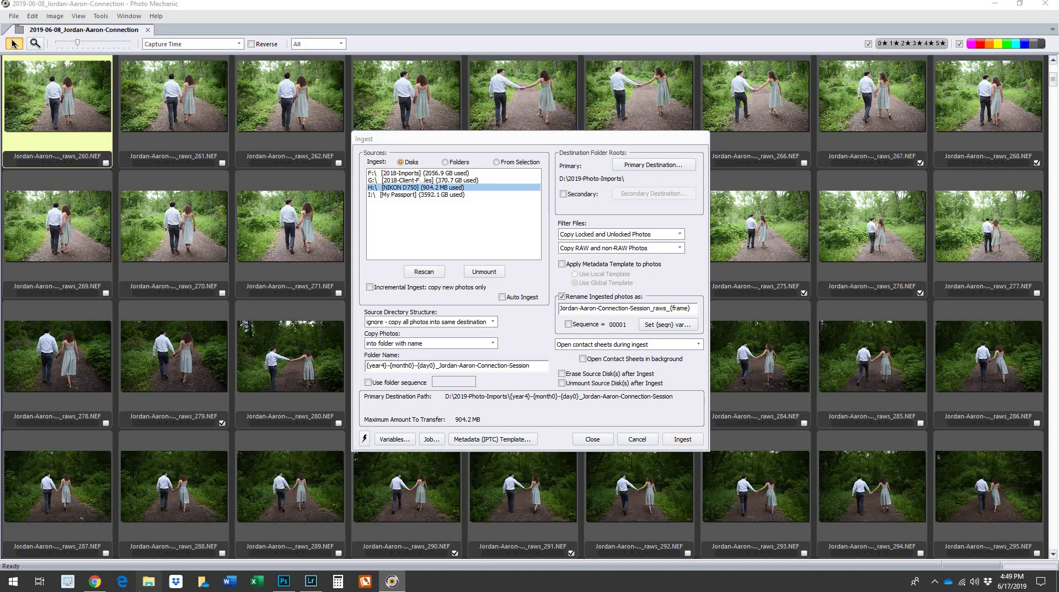
pyautogui.scroll(-3, 287, 358)
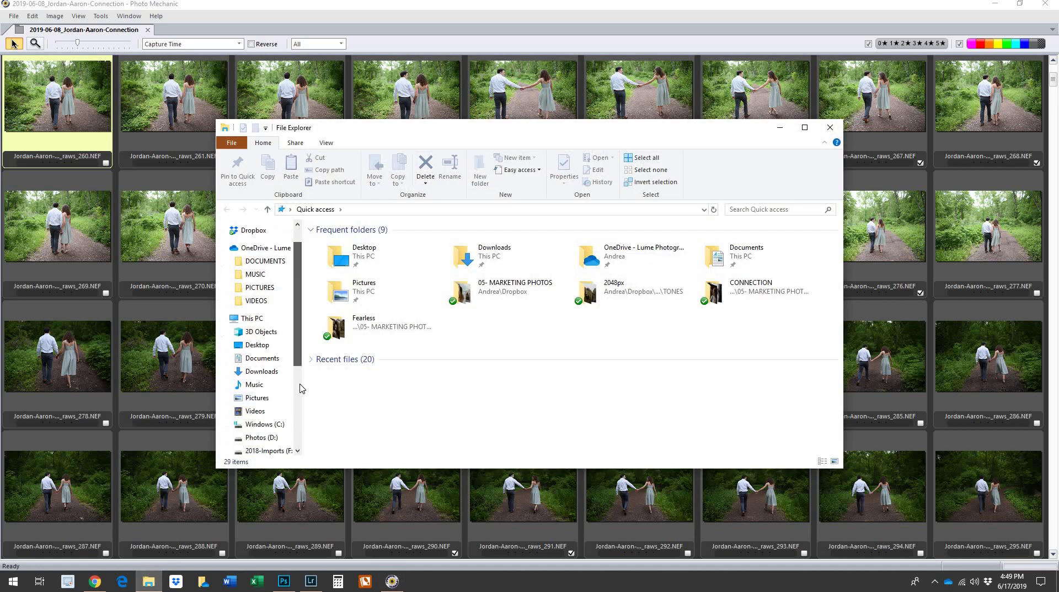
pyautogui.click(284, 364)
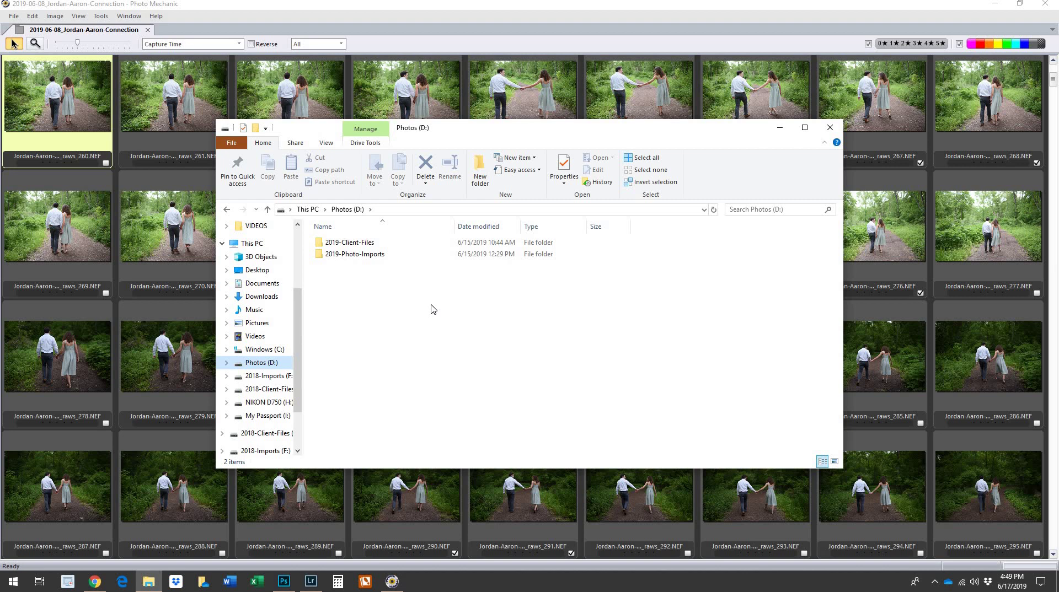
pyautogui.click(318, 254)
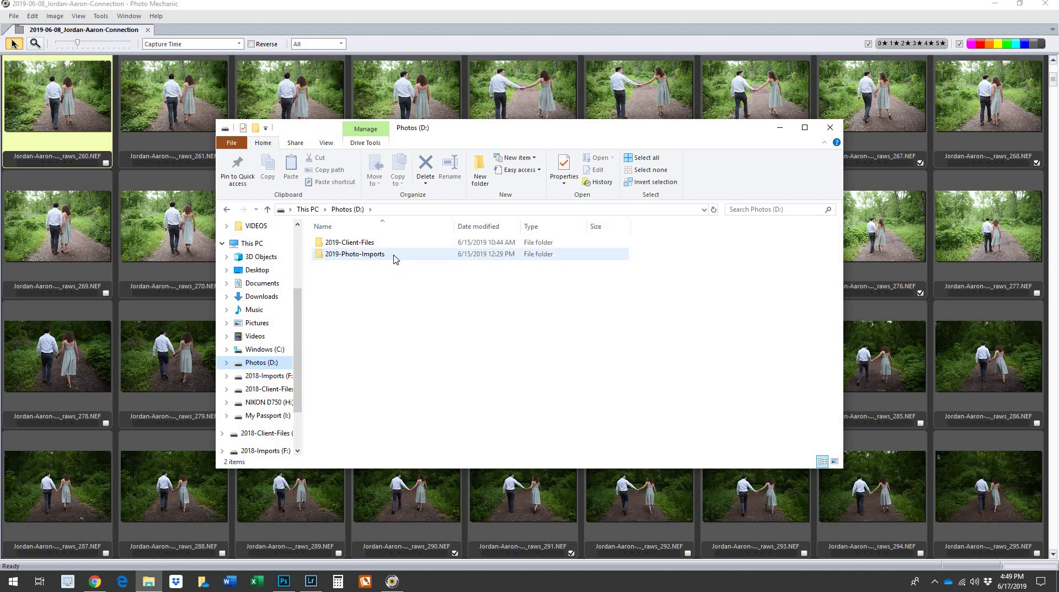
pyautogui.click(369, 247)
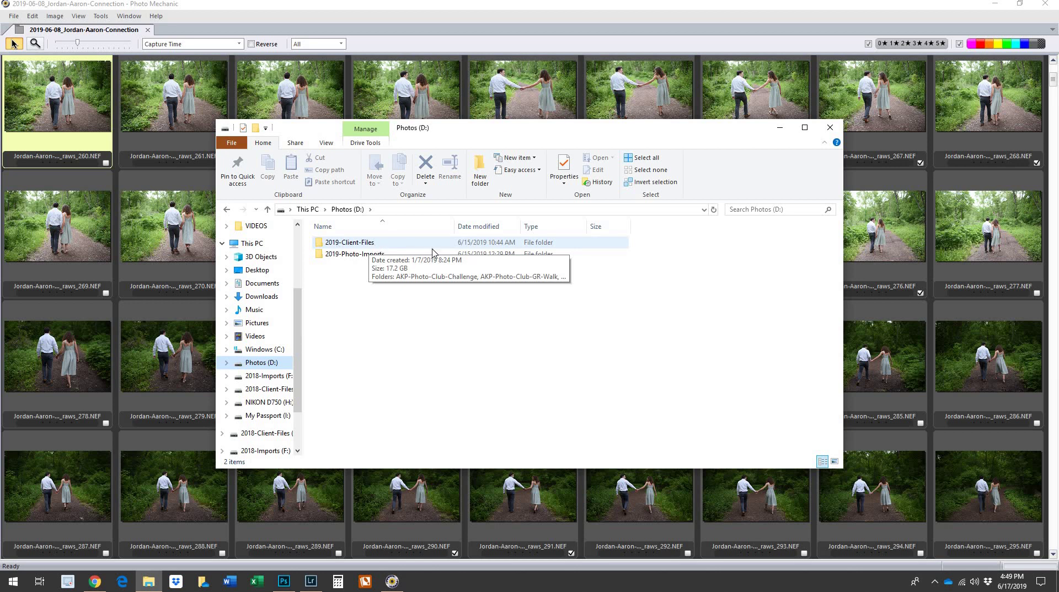
pyautogui.click(354, 253)
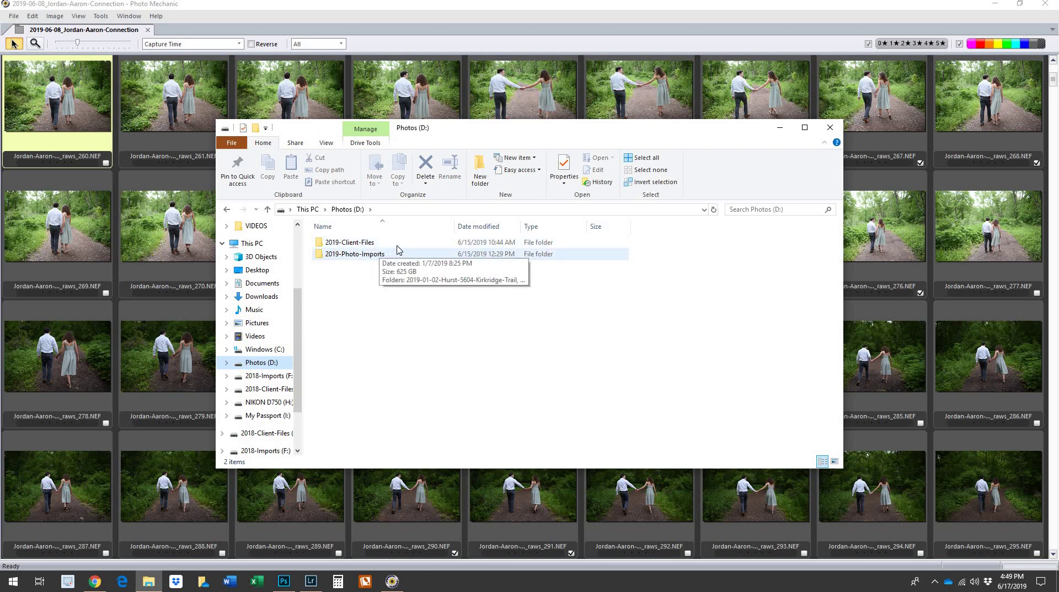
pyautogui.click(397, 244)
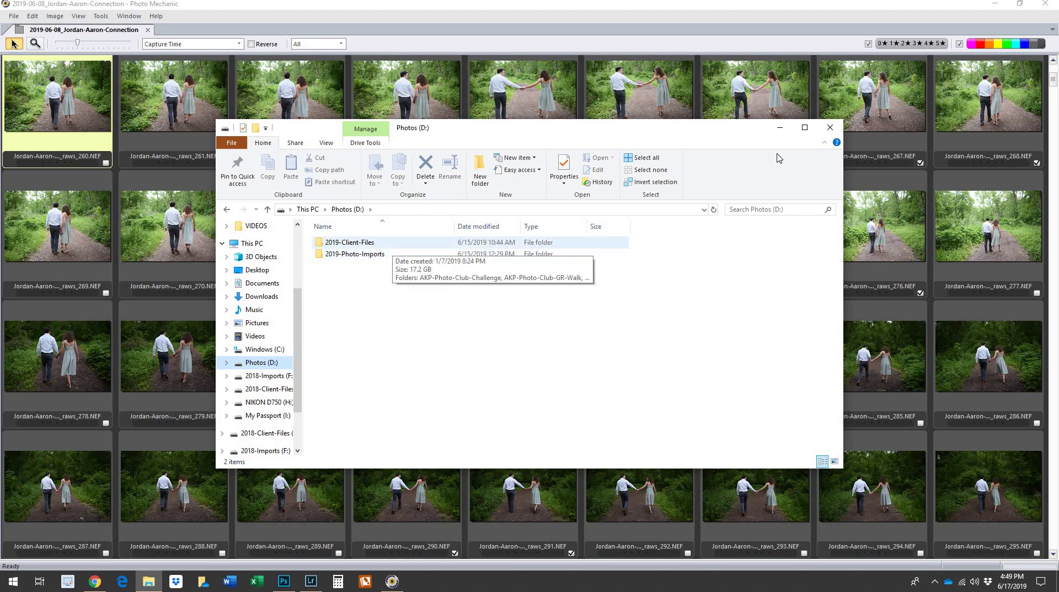
pyautogui.click(830, 128)
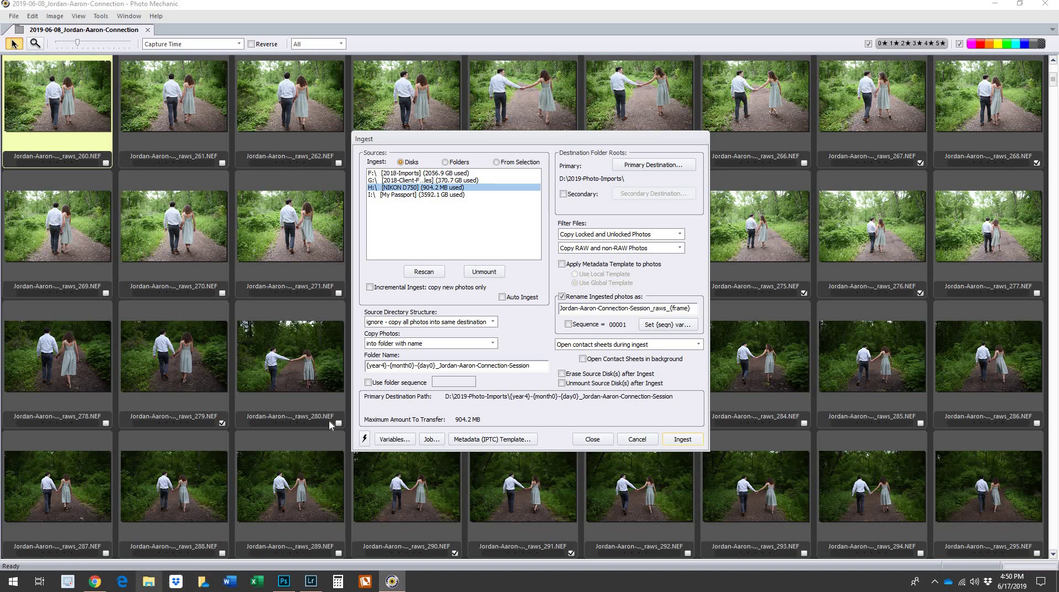
# Browse D:\2019-Photo-Imports in File Explorer to examine how the session folders are named, highlight the 2019-06-08 connection folder, and close the window.
pyautogui.press('super+e')
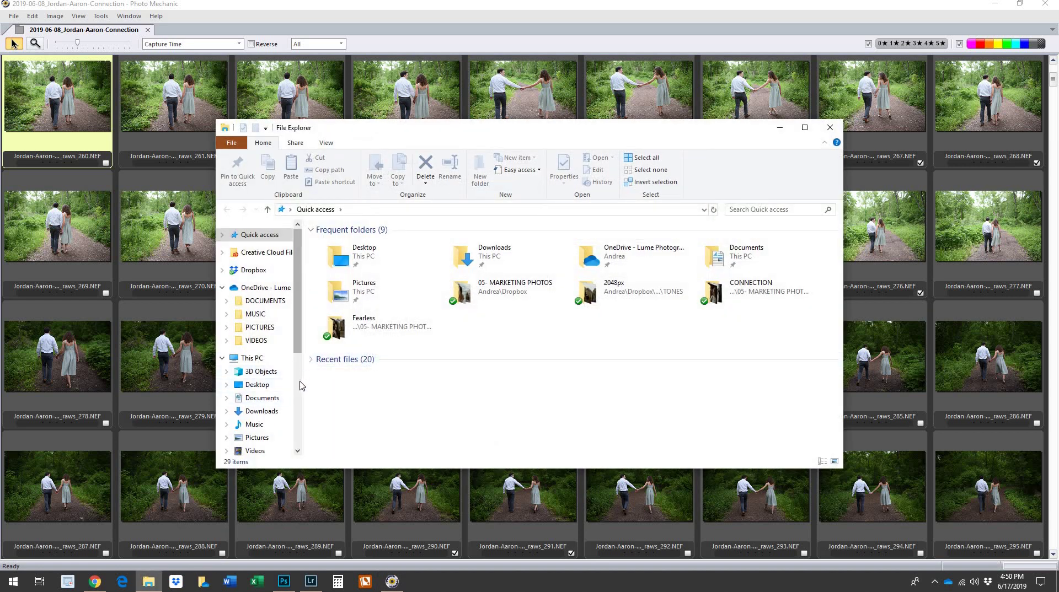
pyautogui.scroll(-5, 301, 385)
pyautogui.click(265, 394)
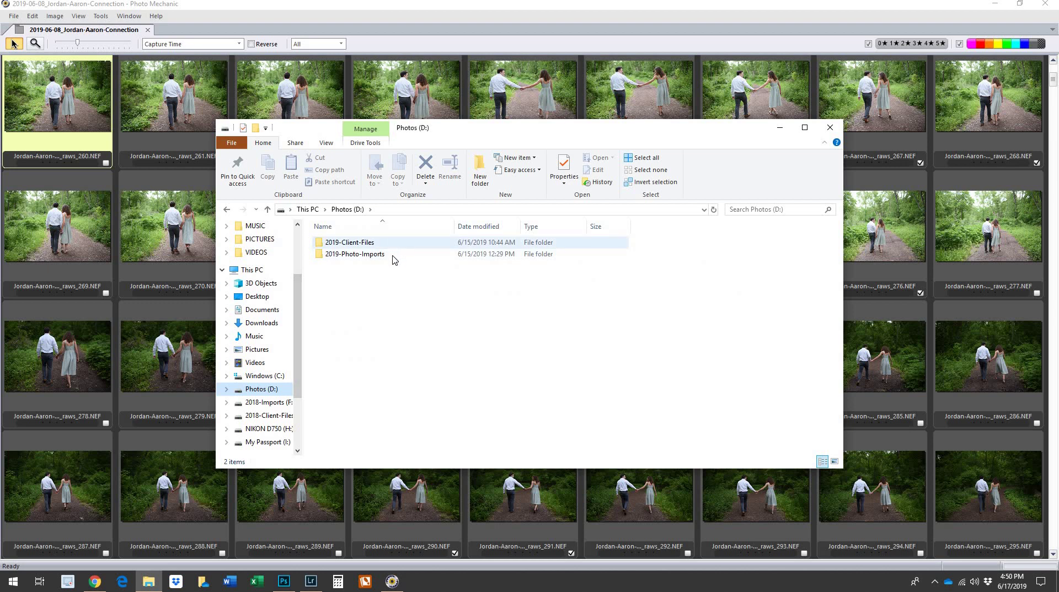
pyautogui.doubleClick(393, 257)
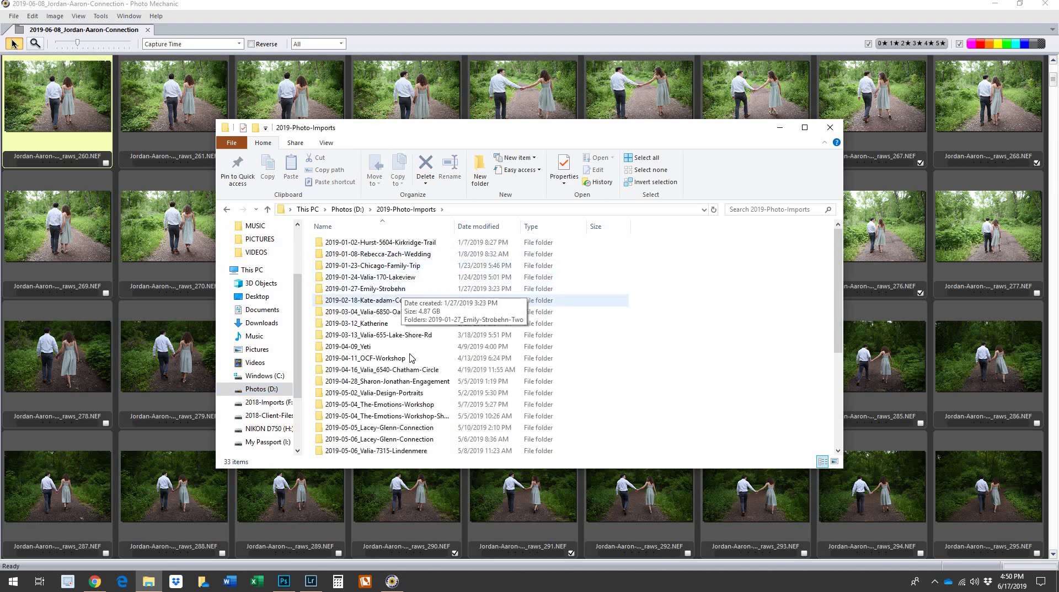
pyautogui.scroll(-5, 410, 358)
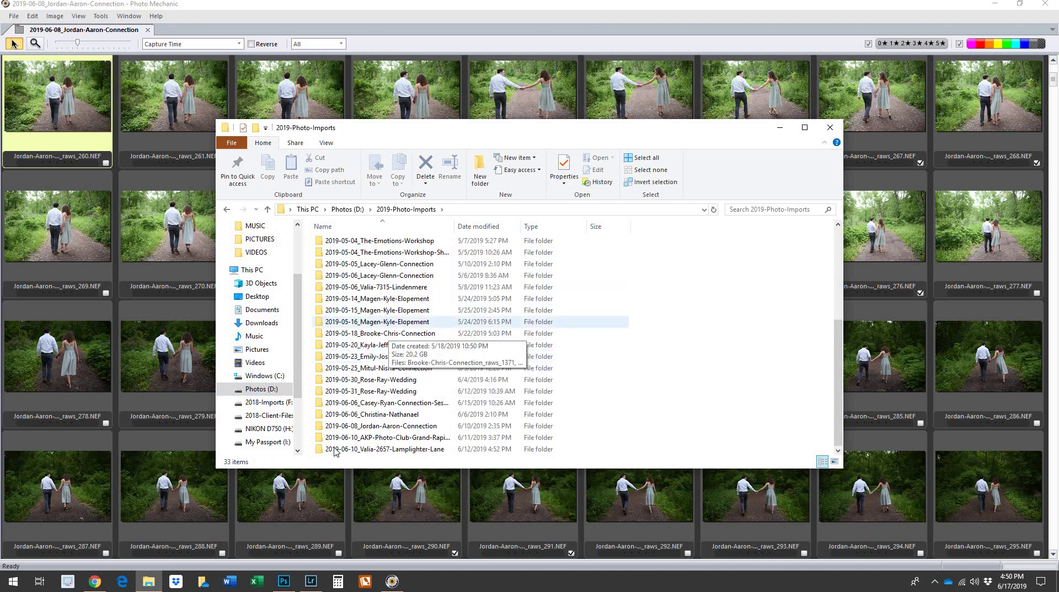
pyautogui.click(384, 429)
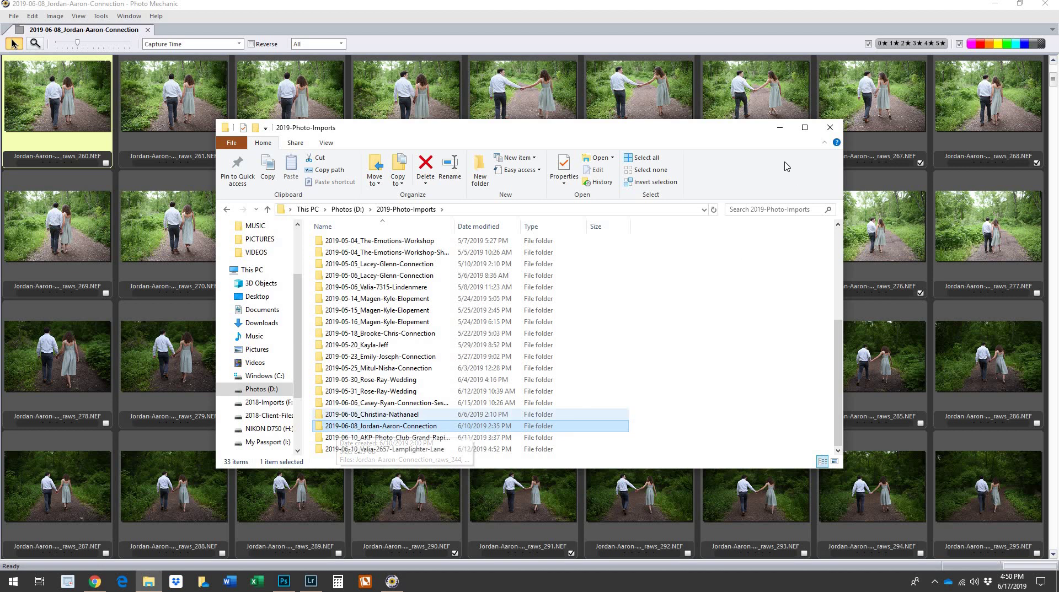
pyautogui.click(830, 128)
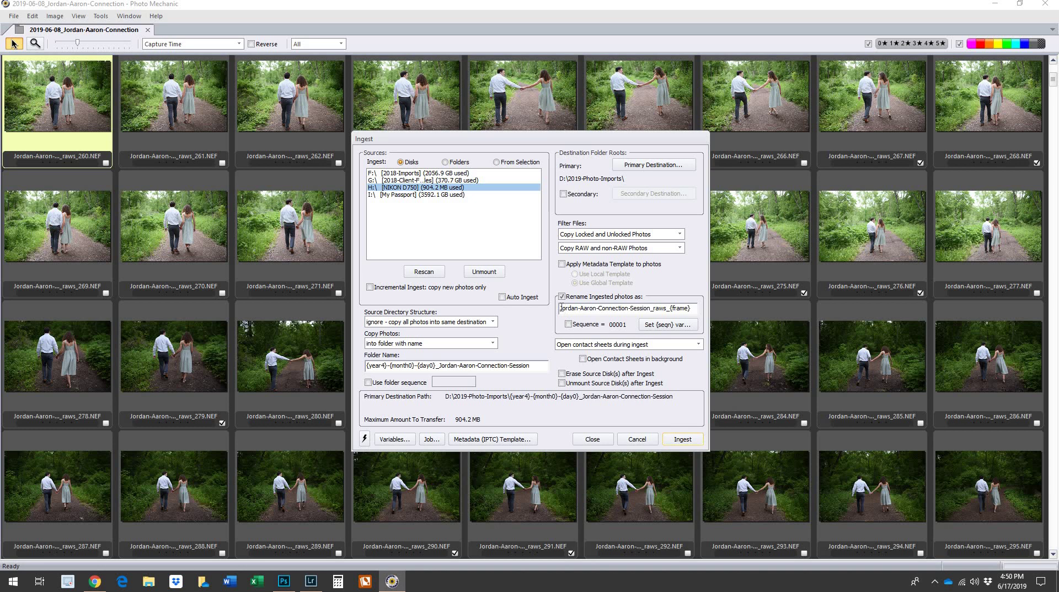
# Compare the ingest folder name and photo rename pattern with the raw file names inside the 2019-06-08 connection folder in File Explorer.
pyautogui.doubleClick(439, 367)
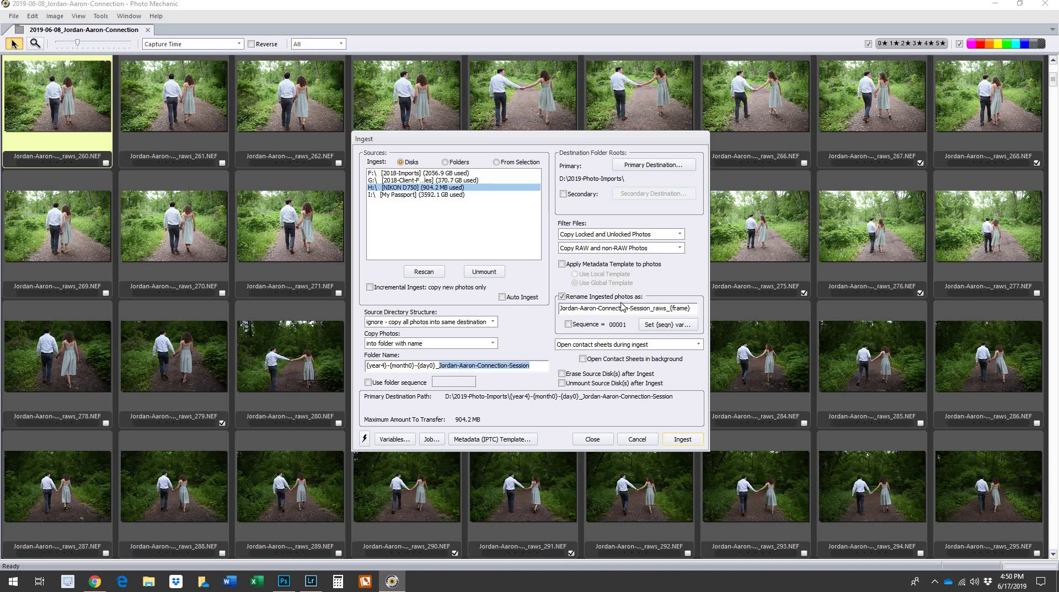
pyautogui.click(651, 309)
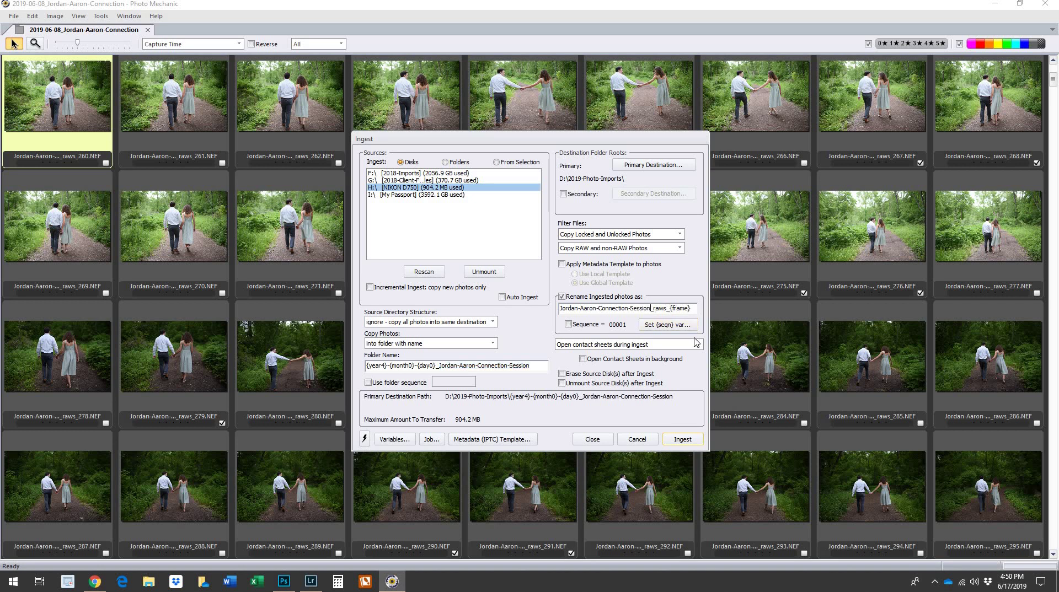
pyautogui.click(149, 581)
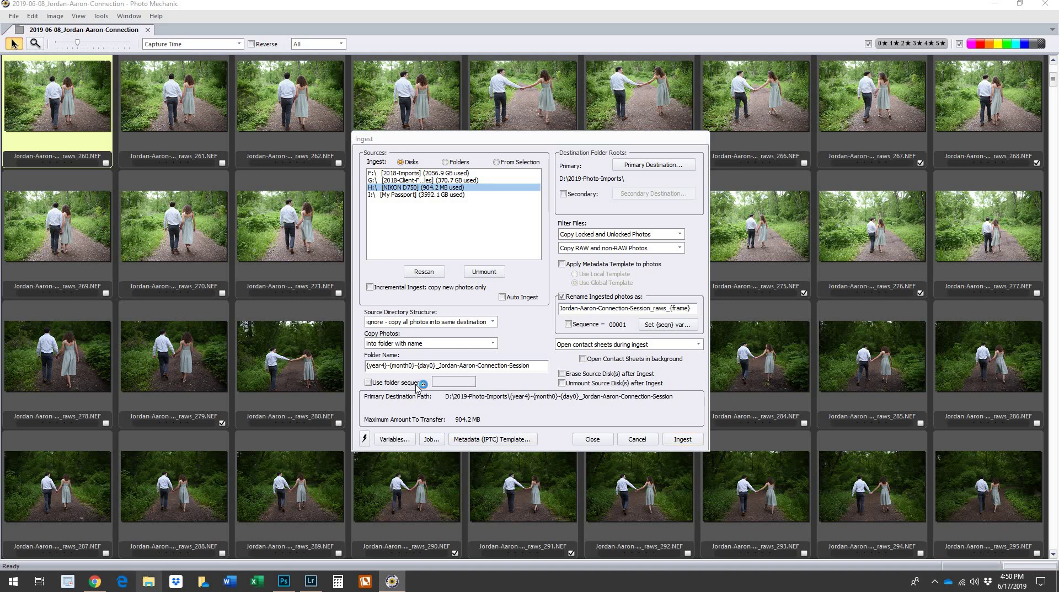
pyautogui.scroll(-2, 298, 386)
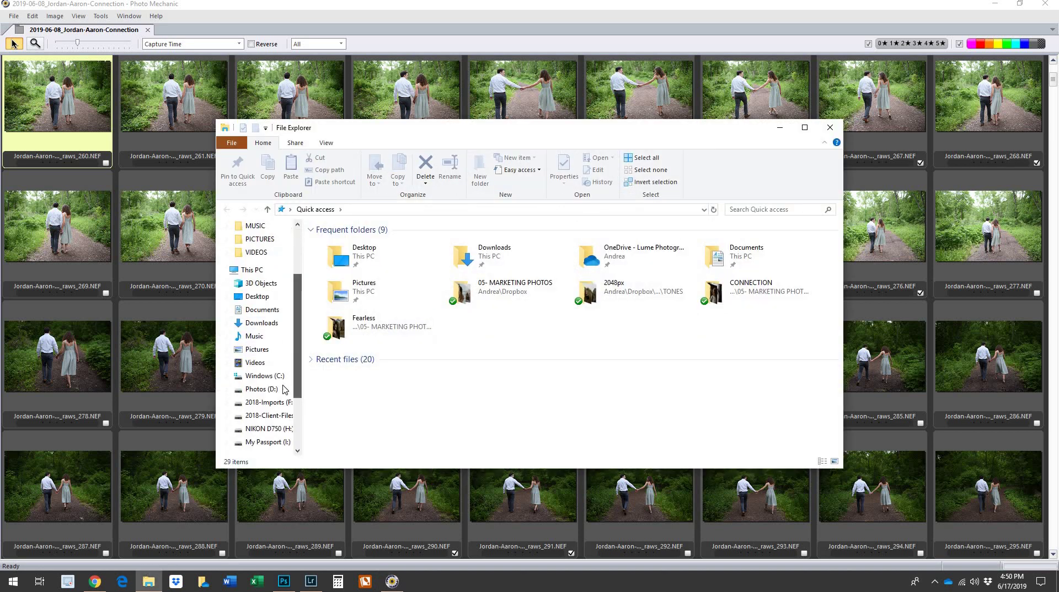
pyautogui.click(261, 389)
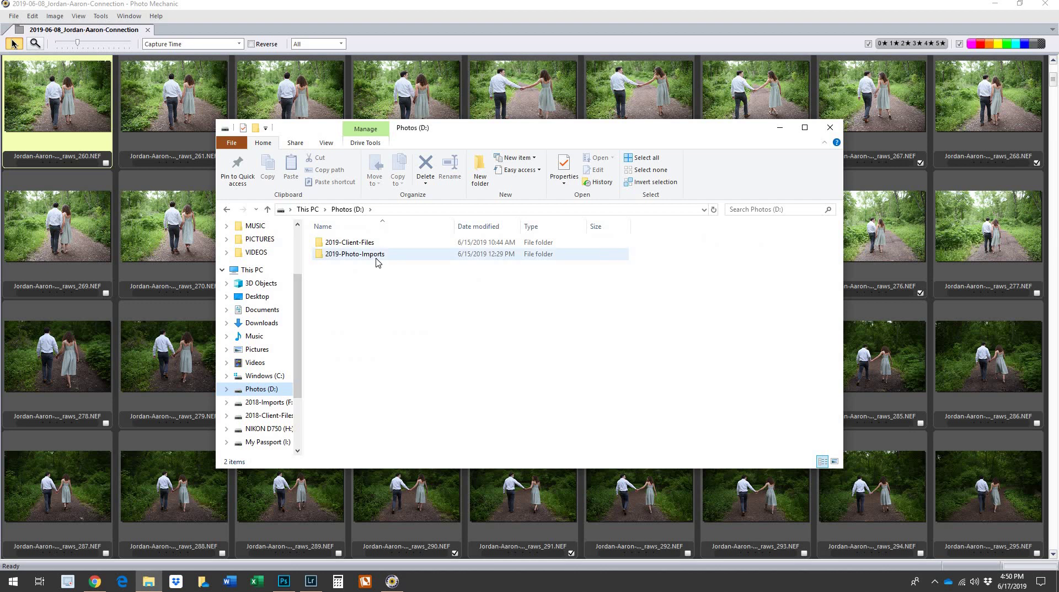
pyautogui.doubleClick(377, 255)
pyautogui.scroll(-5, 399, 357)
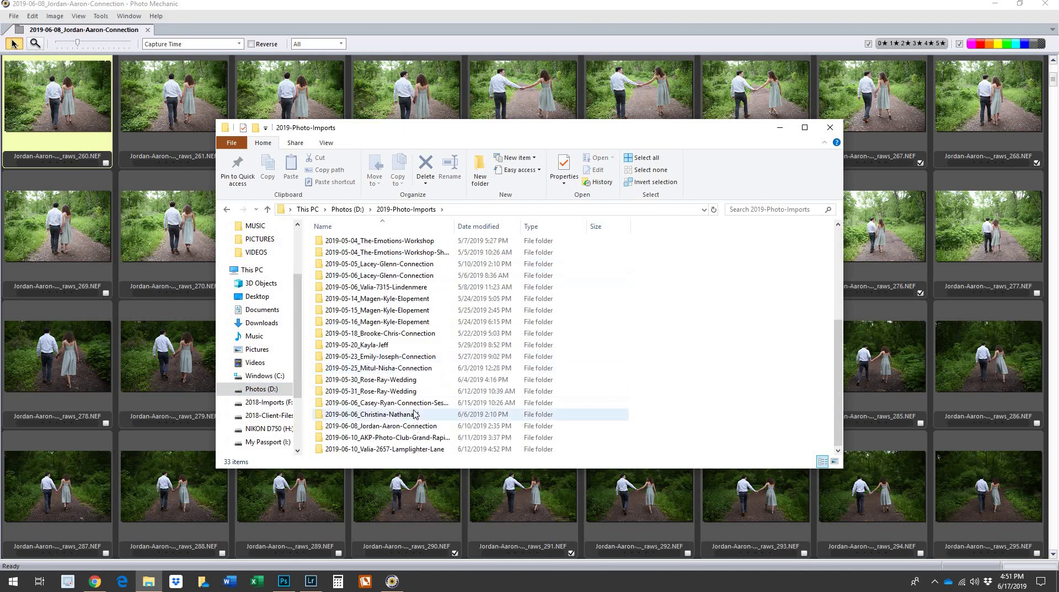
pyautogui.doubleClick(416, 426)
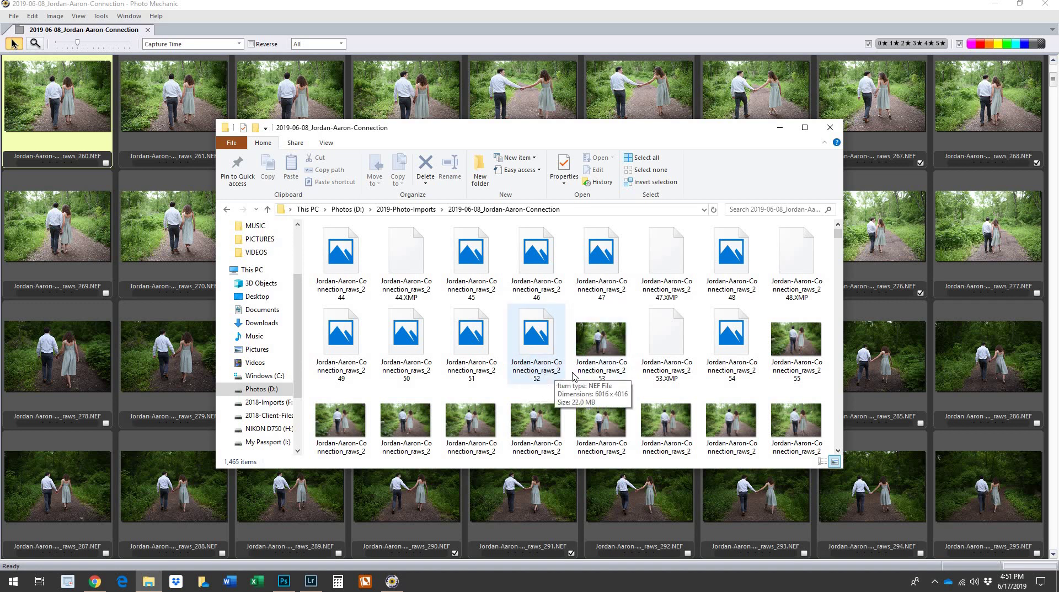
pyautogui.scroll(-6, 607, 374)
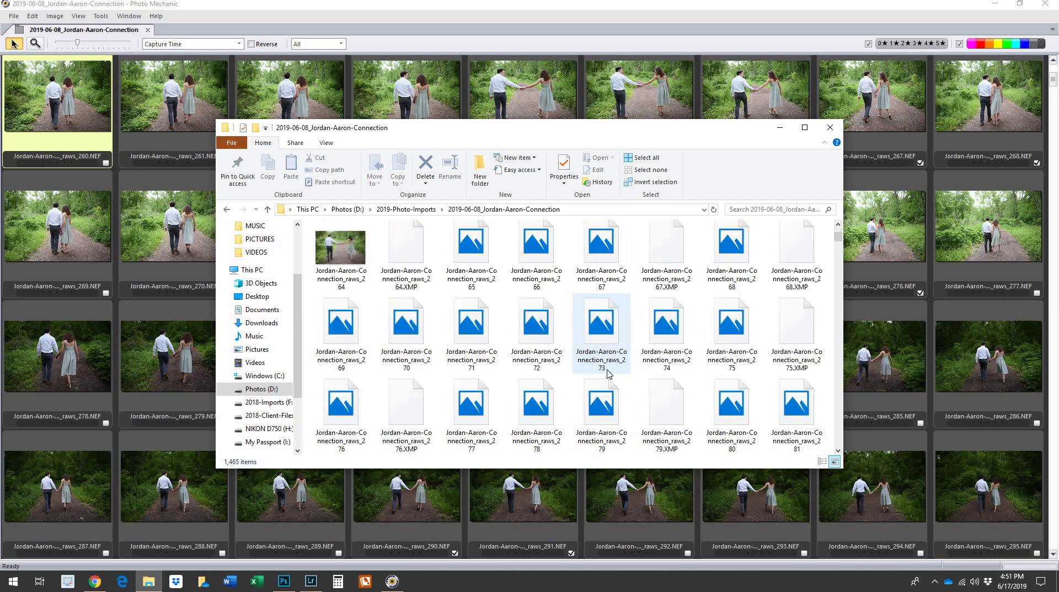
pyautogui.scroll(2, 608, 369)
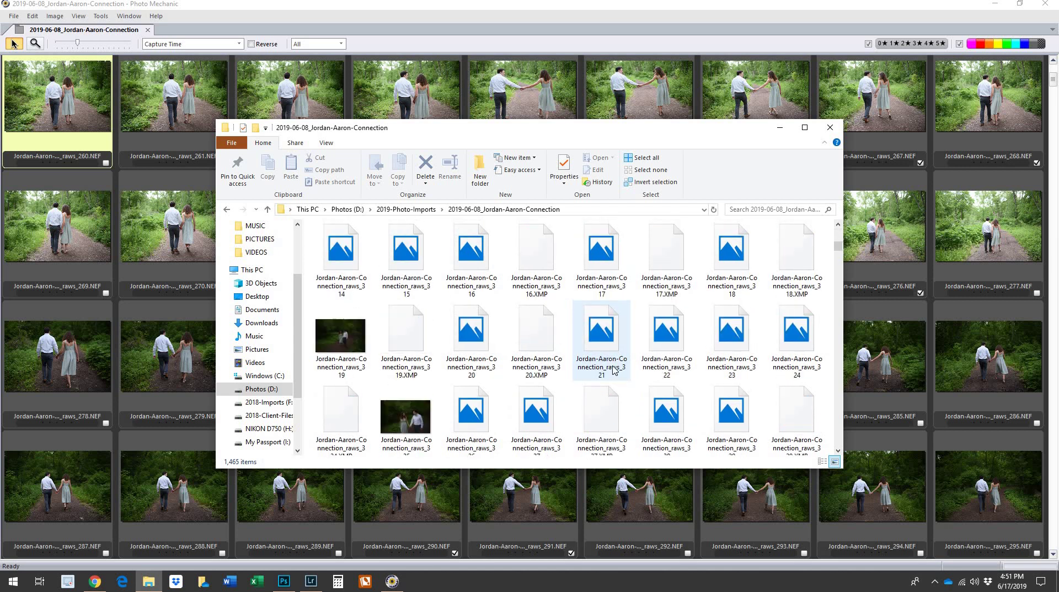
pyautogui.click(830, 127)
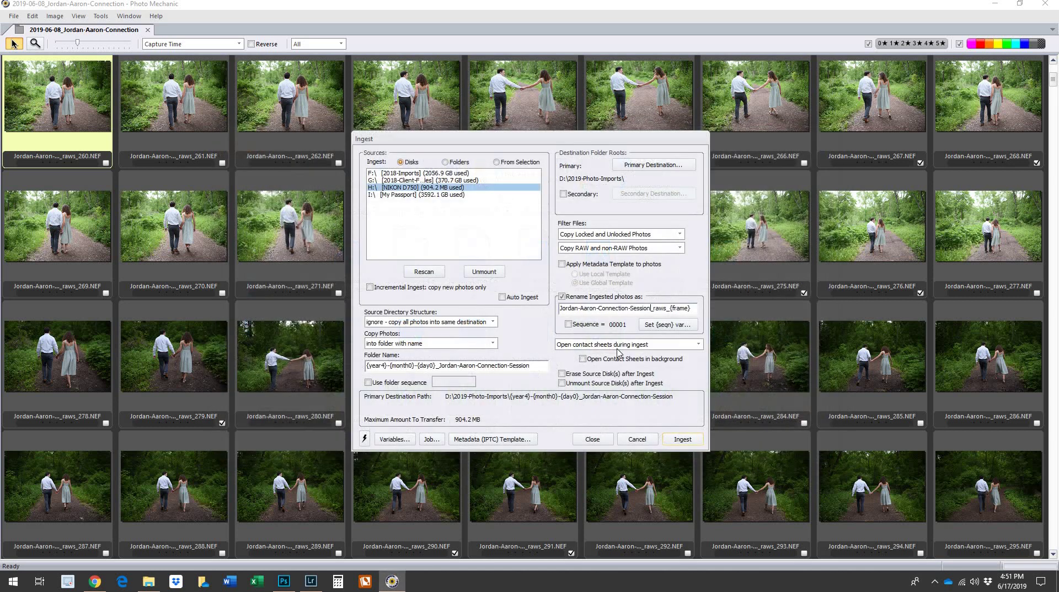
# Look up the description of the "frame, fnum" variable in the ingest Variables list, then close the list.
pyautogui.click(650, 308)
pyautogui.click(394, 439)
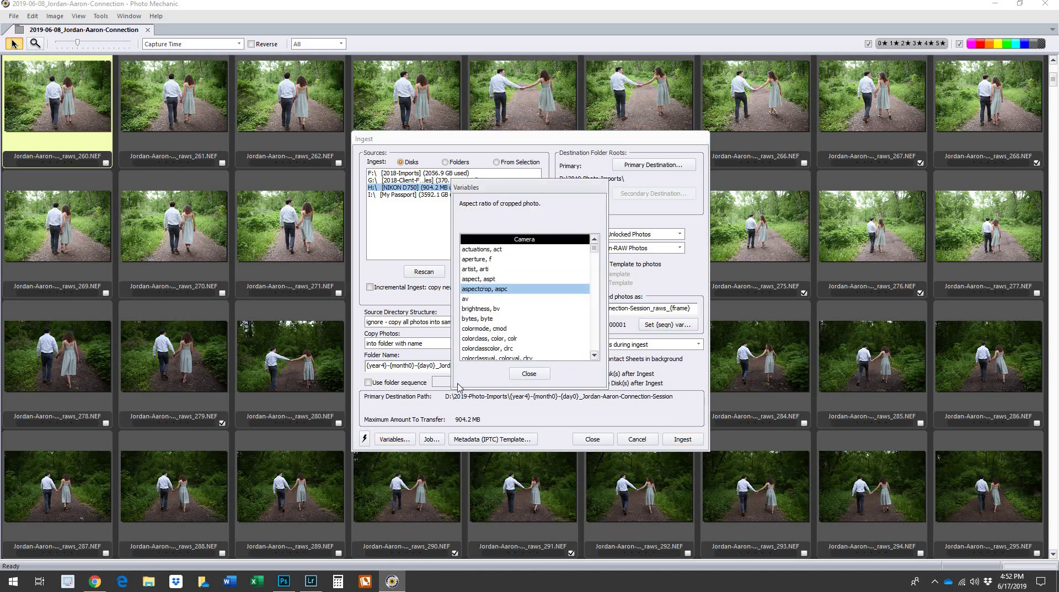
pyautogui.click(397, 439)
pyautogui.moveTo(595, 249); pyautogui.dragTo(597, 260)
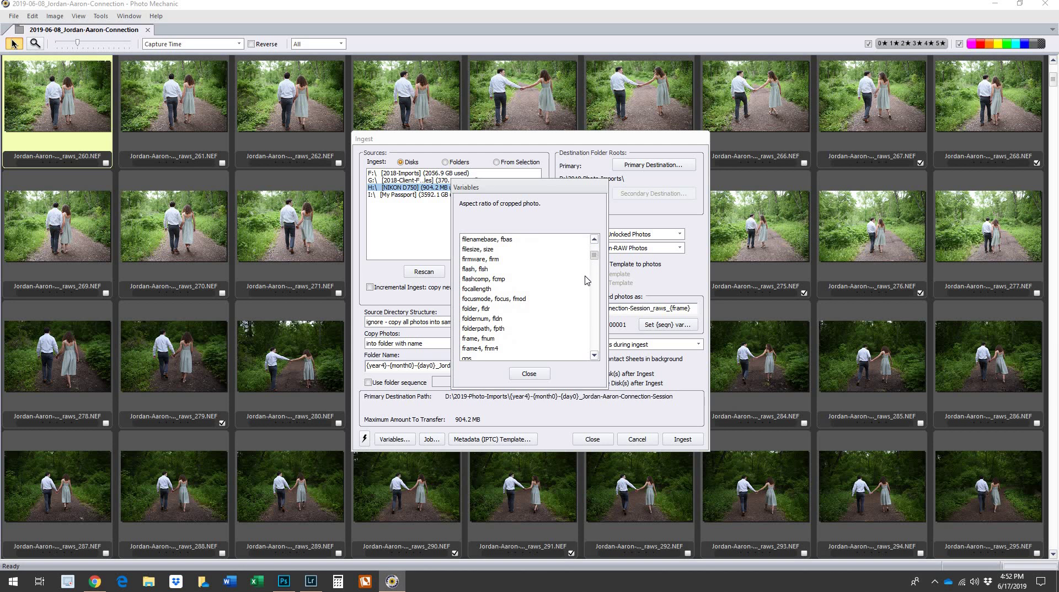
pyautogui.scroll(1, 582, 286)
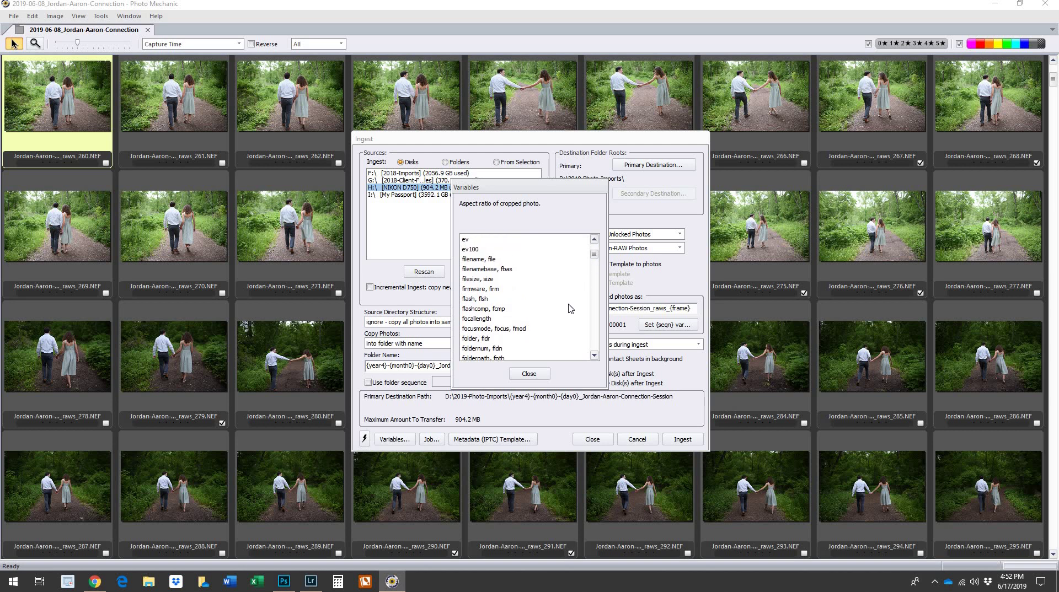
pyautogui.scroll(-1, 571, 309)
pyautogui.scroll(-1, 568, 309)
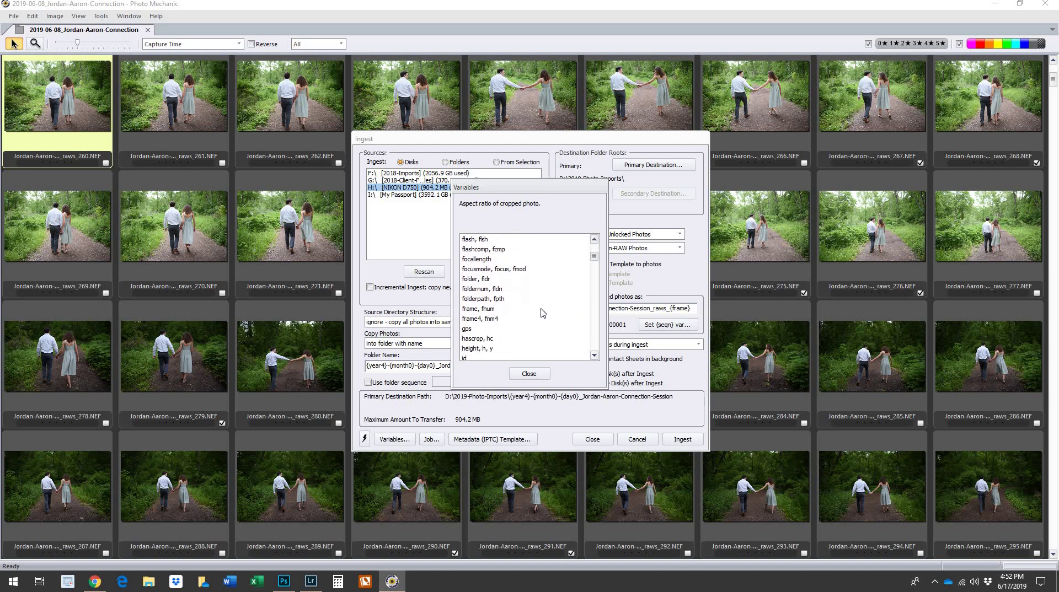
pyautogui.click(490, 312)
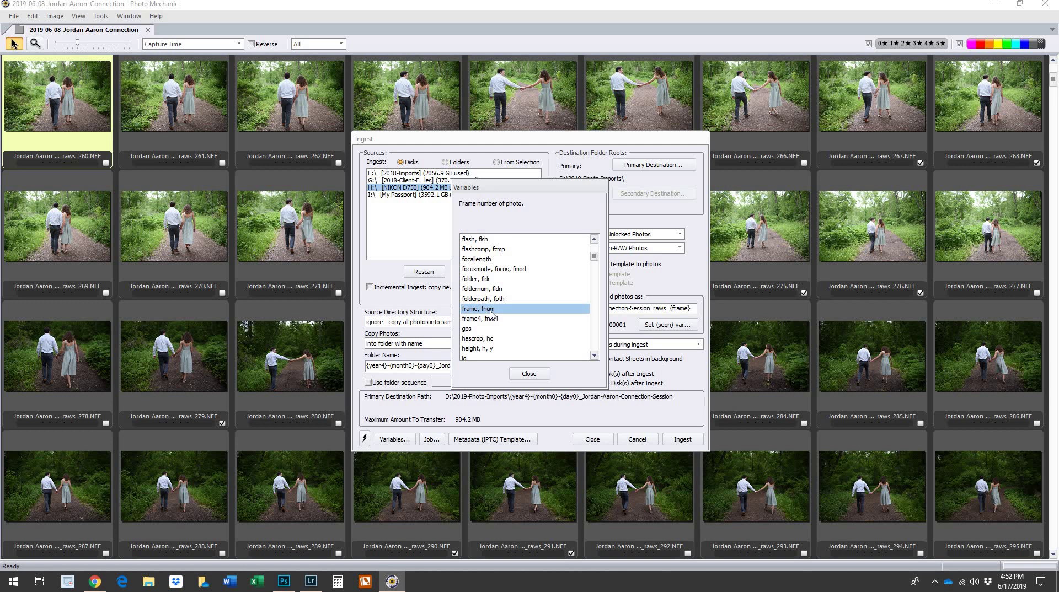
pyautogui.click(529, 374)
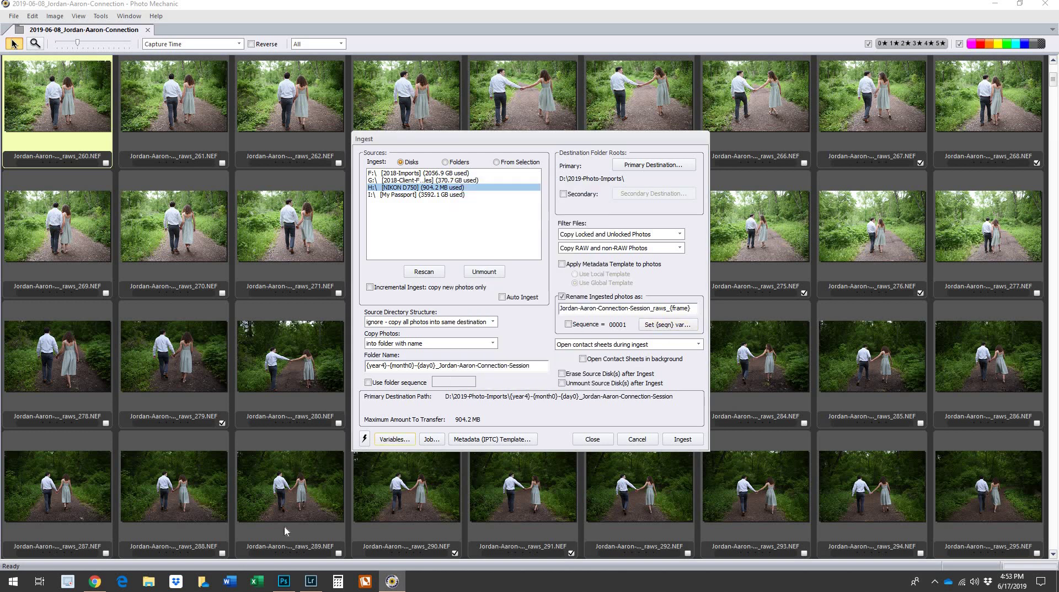
# Open the 2019-06-08 connection folder under D:\2019-Photo-Imports in File Explorer, examine its raw file names, and close the window.
pyautogui.click(149, 581)
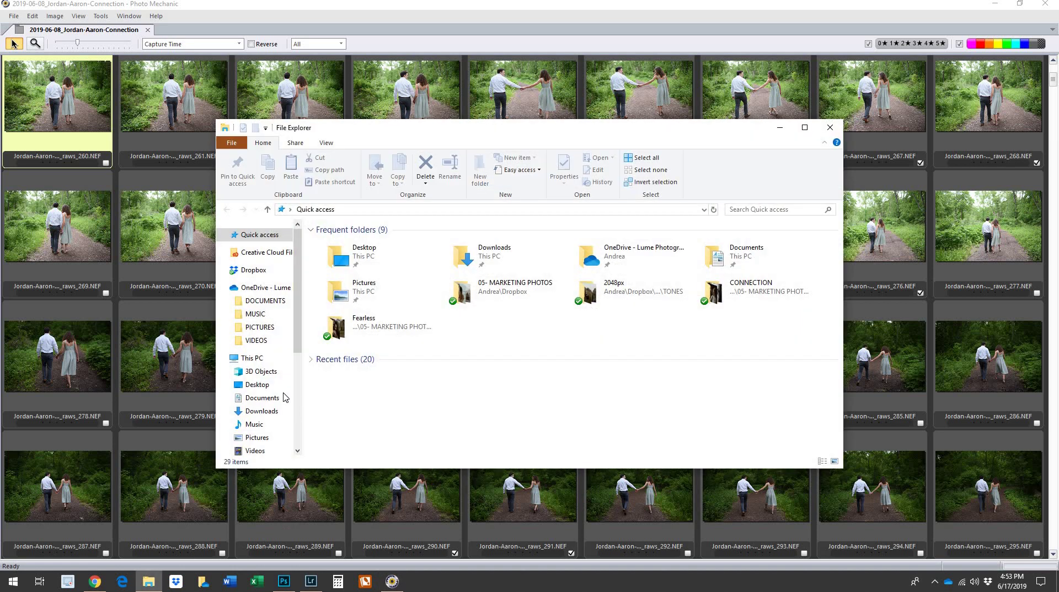
pyautogui.scroll(-2, 285, 398)
pyautogui.click(261, 402)
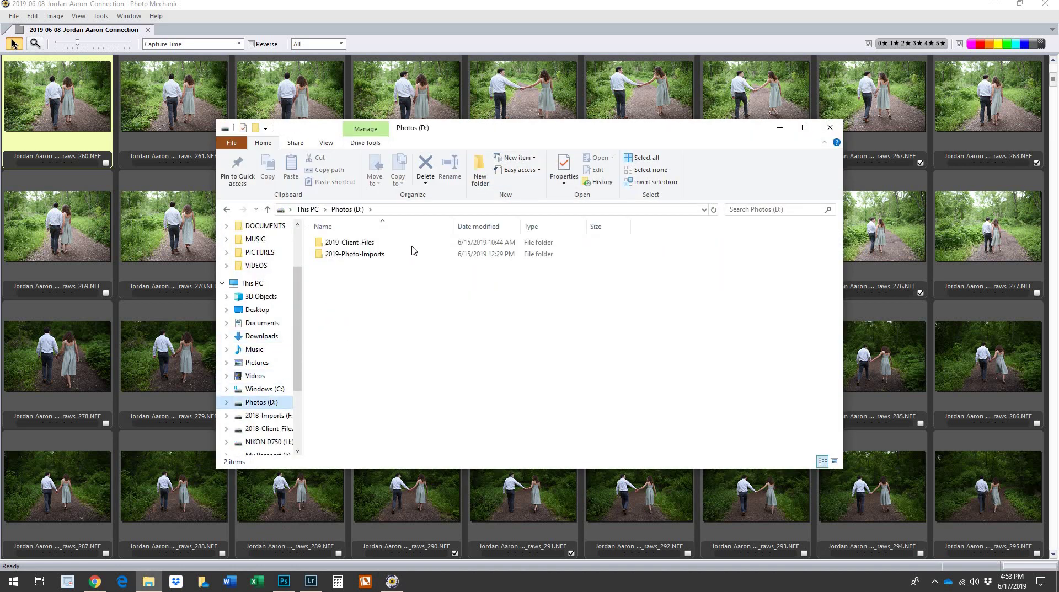
pyautogui.doubleClick(385, 254)
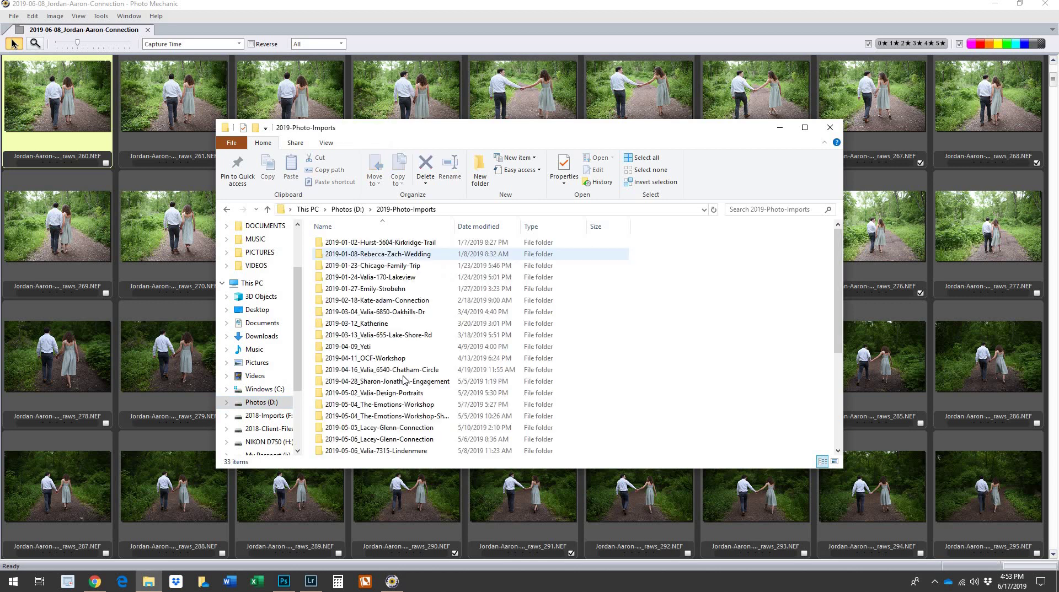
pyautogui.scroll(-5, 407, 386)
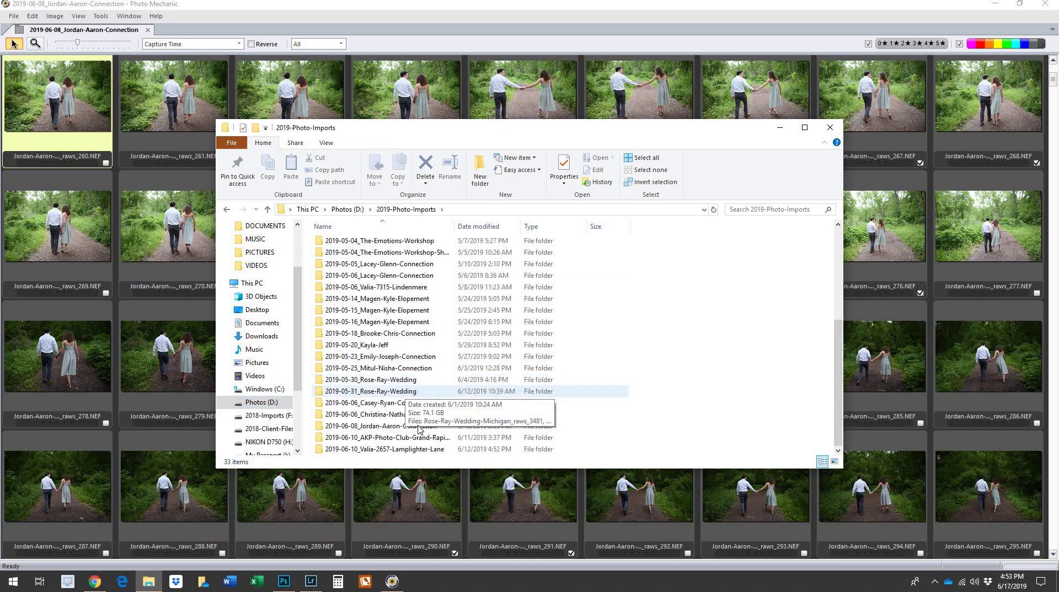
pyautogui.doubleClick(418, 426)
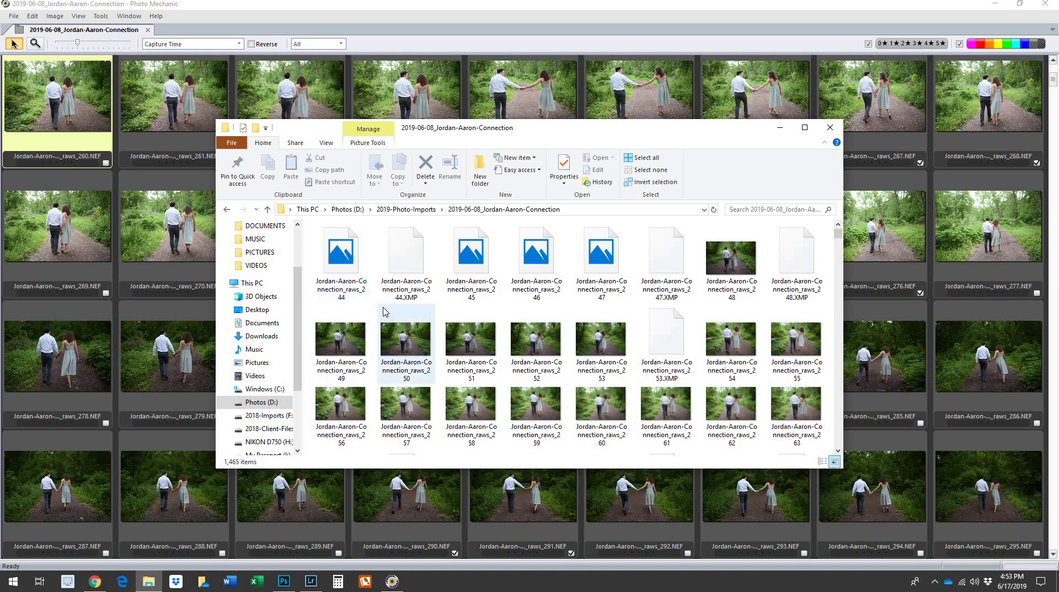
pyautogui.click(831, 128)
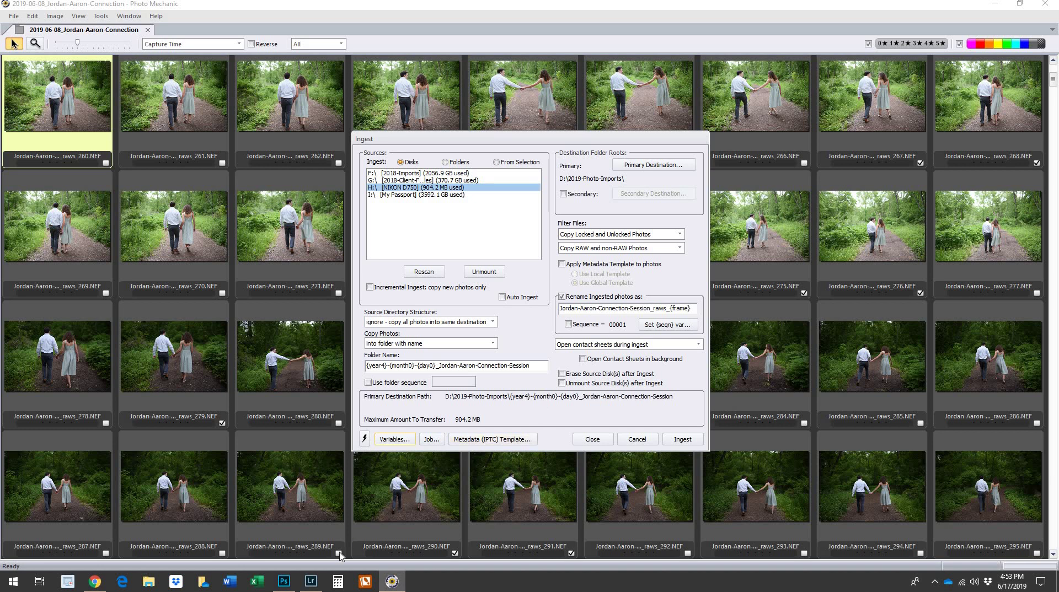
# Cancel the ingest setup and look over the connection session's thumbnails from the beginning of the contact sheet.
pyautogui.moveTo(310, 581)
pyautogui.click(637, 440)
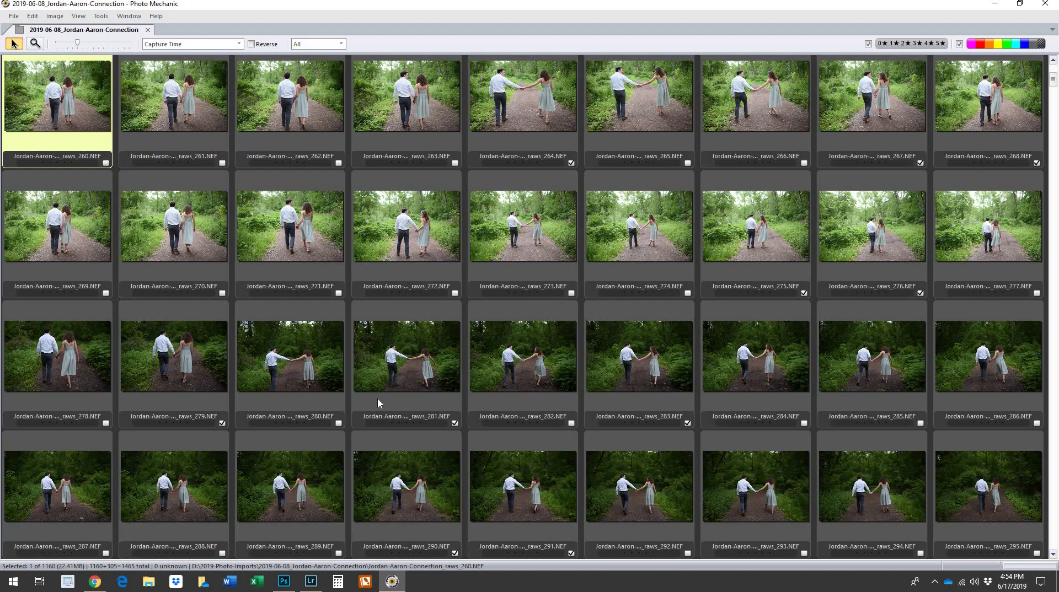
pyautogui.scroll(-3, 578, 395)
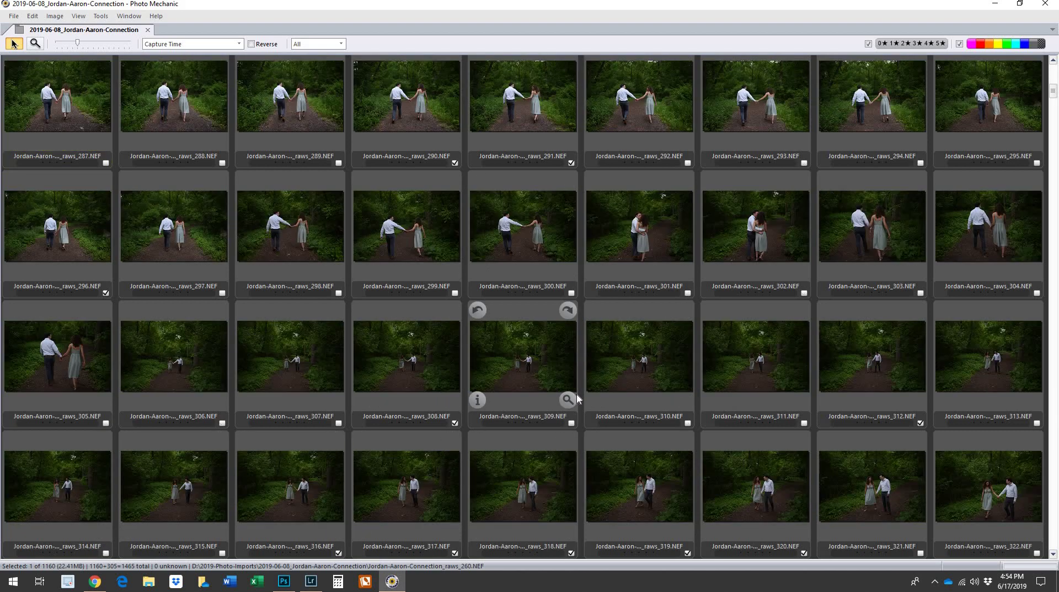
pyautogui.scroll(9, 867, 356)
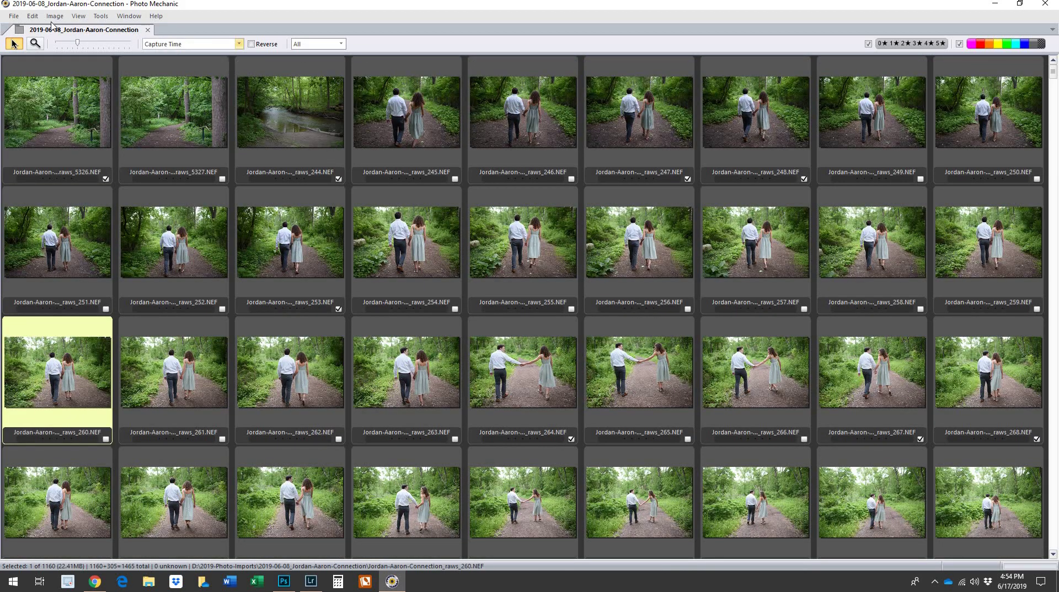
# Set the contact sheet's default sorting method to Capture Time in the preferences and save them.
pyautogui.click(33, 16)
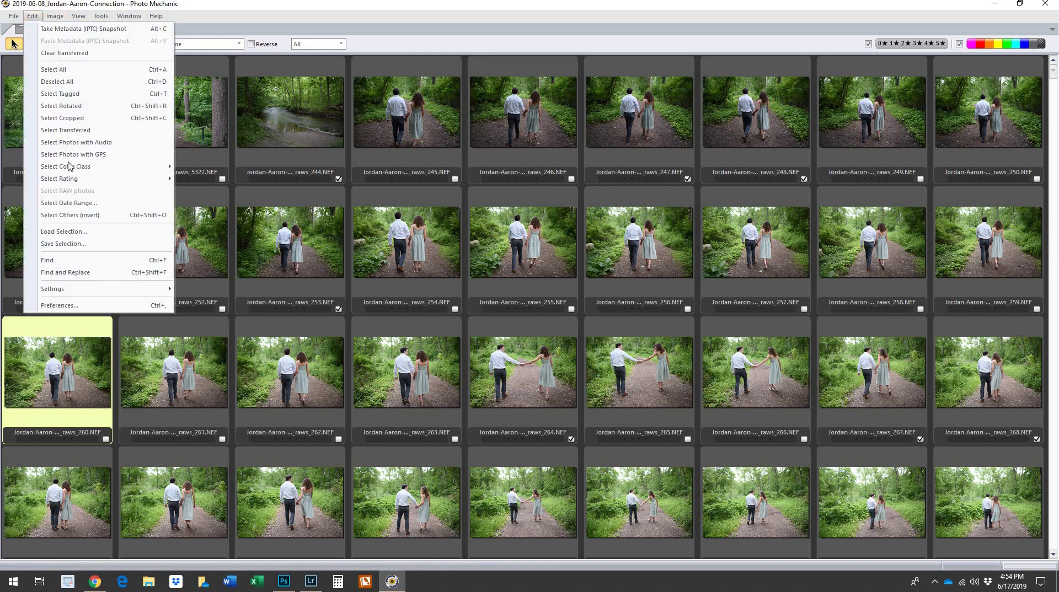
pyautogui.click(70, 305)
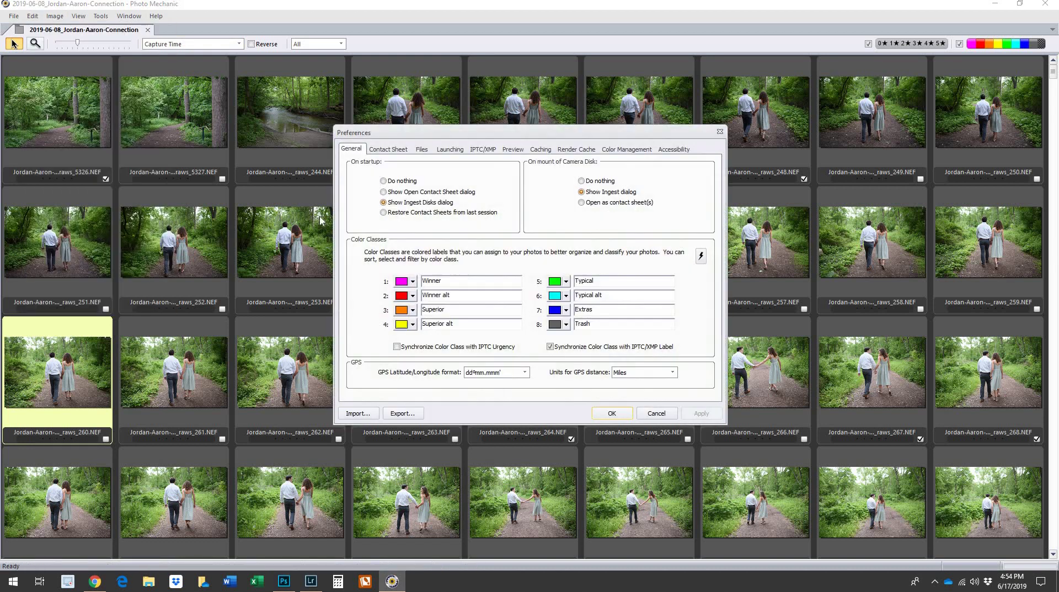
pyautogui.click(396, 152)
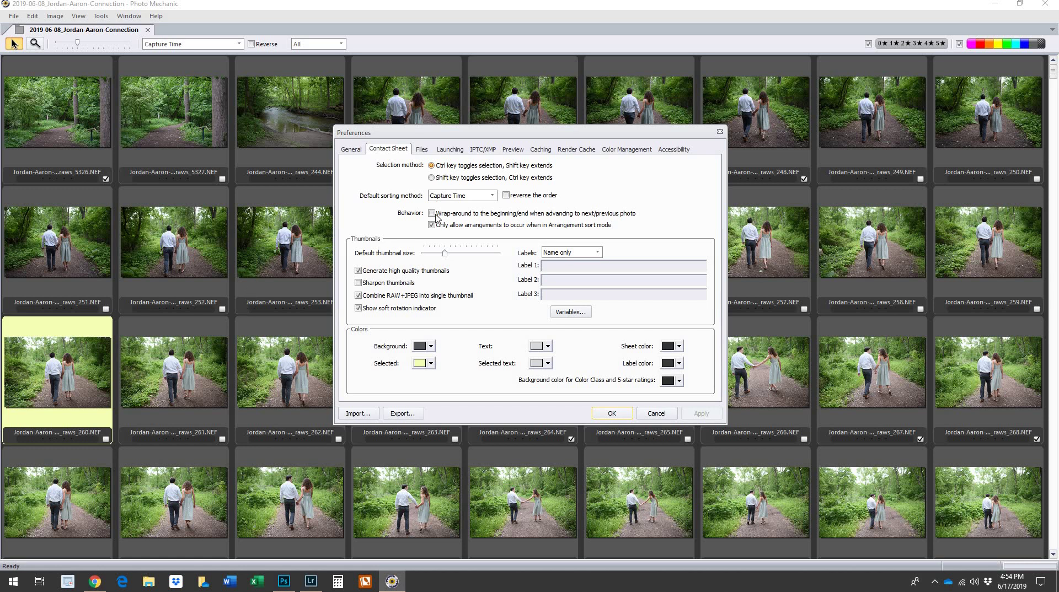
pyautogui.click(492, 197)
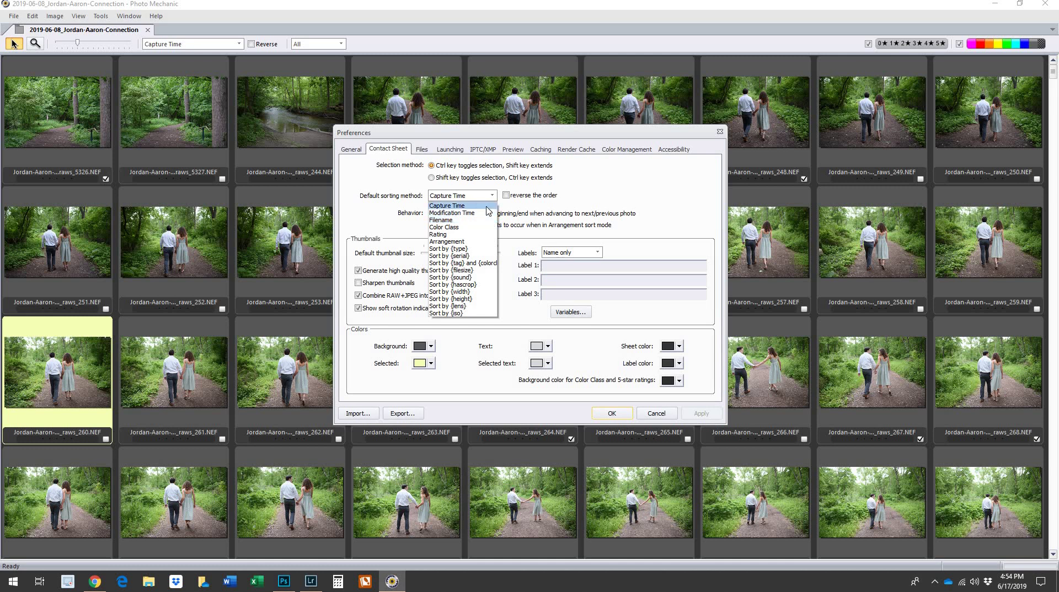
pyautogui.click(486, 208)
pyautogui.click(611, 414)
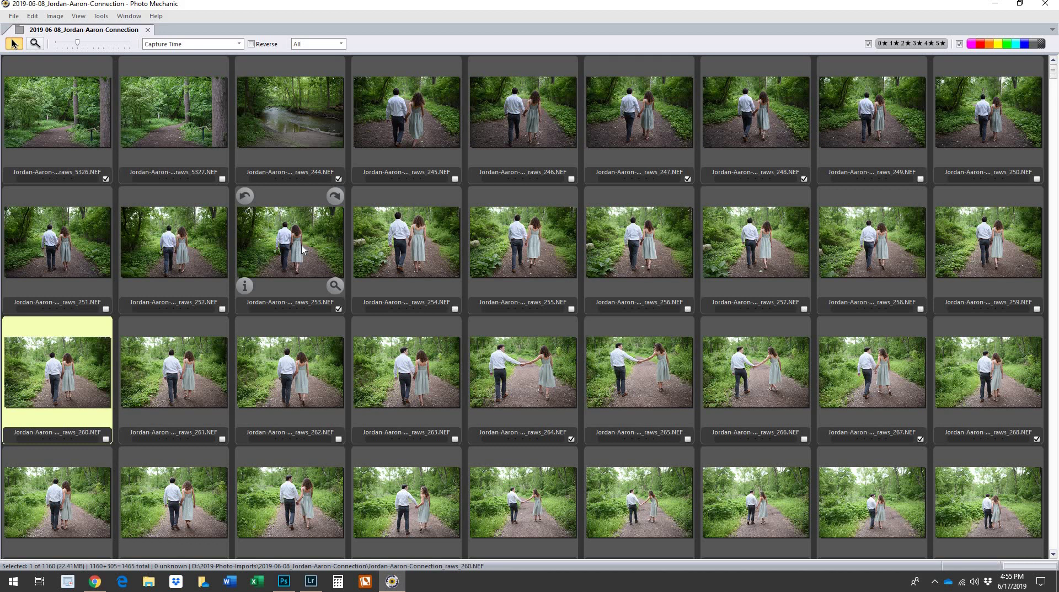
# Open the first photo, ending in raws_5326, in the preview and maximize the preview window.
pyautogui.click(80, 108)
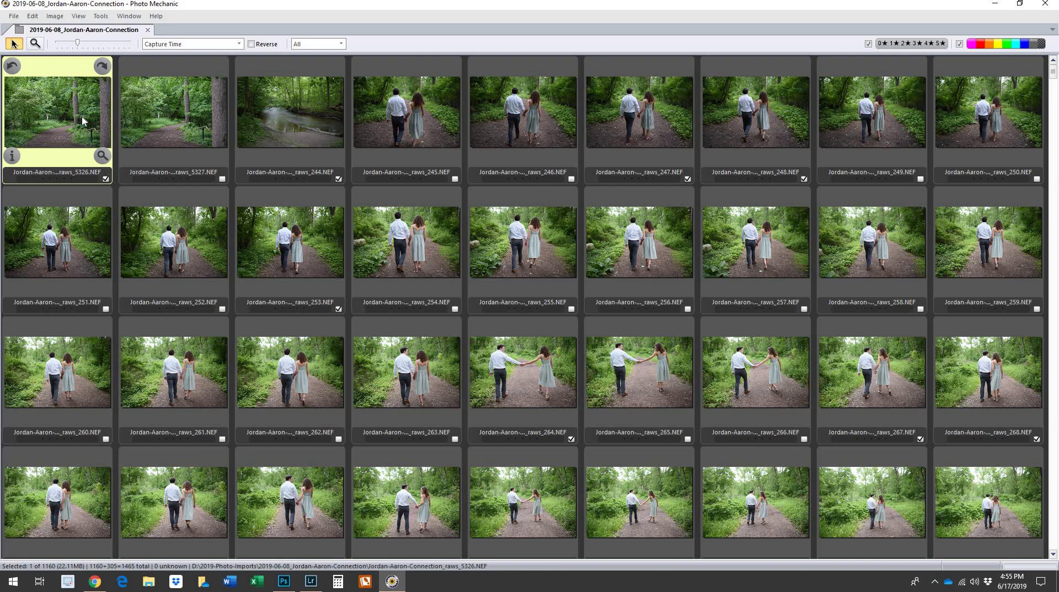
pyautogui.doubleClick(82, 114)
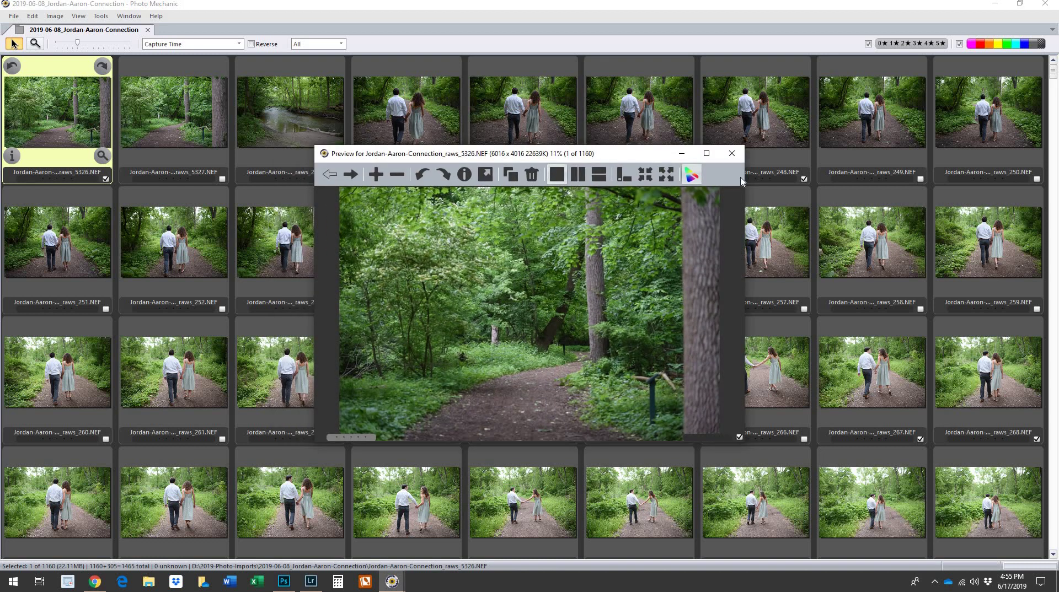
pyautogui.click(708, 154)
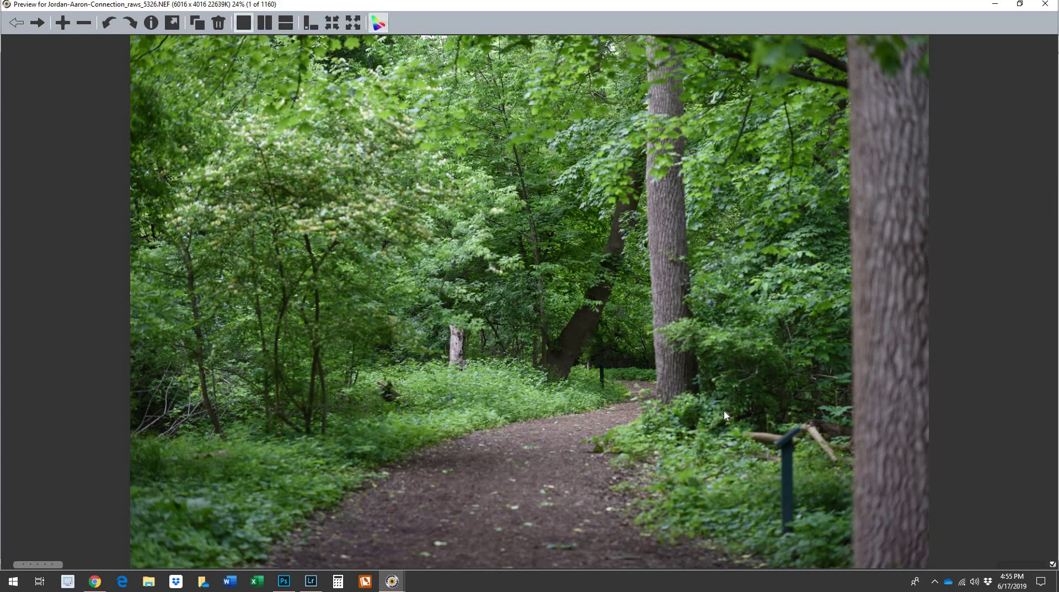
# Page forward quickly through the session's photos in the full-size preview, past the frame ending in raws_324.
pyautogui.press('Right')
pyautogui.press('Right')
pyautogui.press('Right')
pyautogui.press('Right')
pyautogui.press('Right')
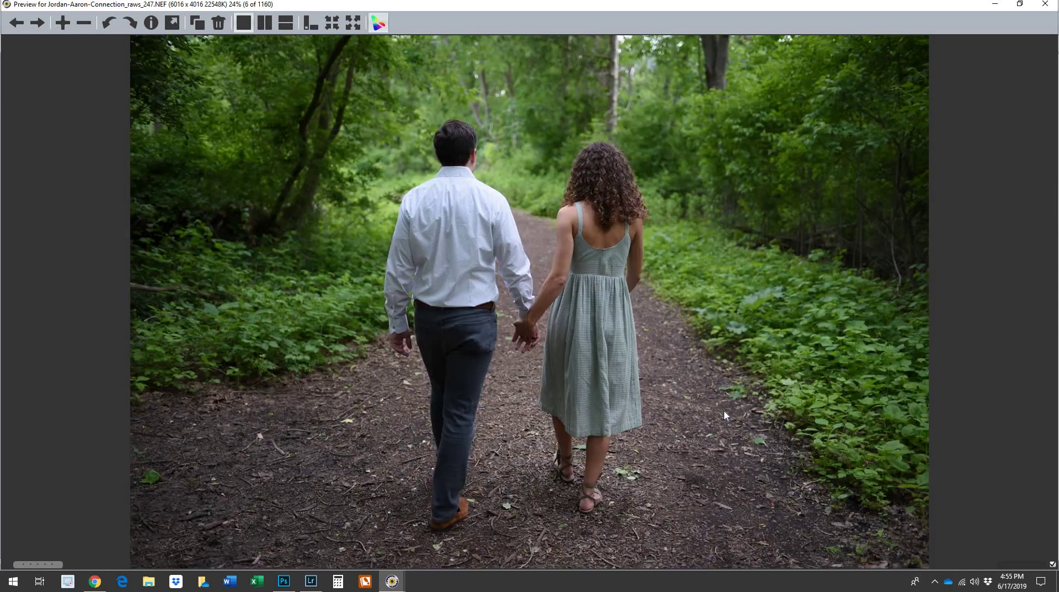
pyautogui.press('Right')
pyautogui.press('Right')
pyautogui.press('Right')
pyautogui.press('Right')
pyautogui.press('Right')
pyautogui.press('Right')
pyautogui.press('Right')
pyautogui.press('Right')
pyautogui.press('Right')
pyautogui.press('Right')
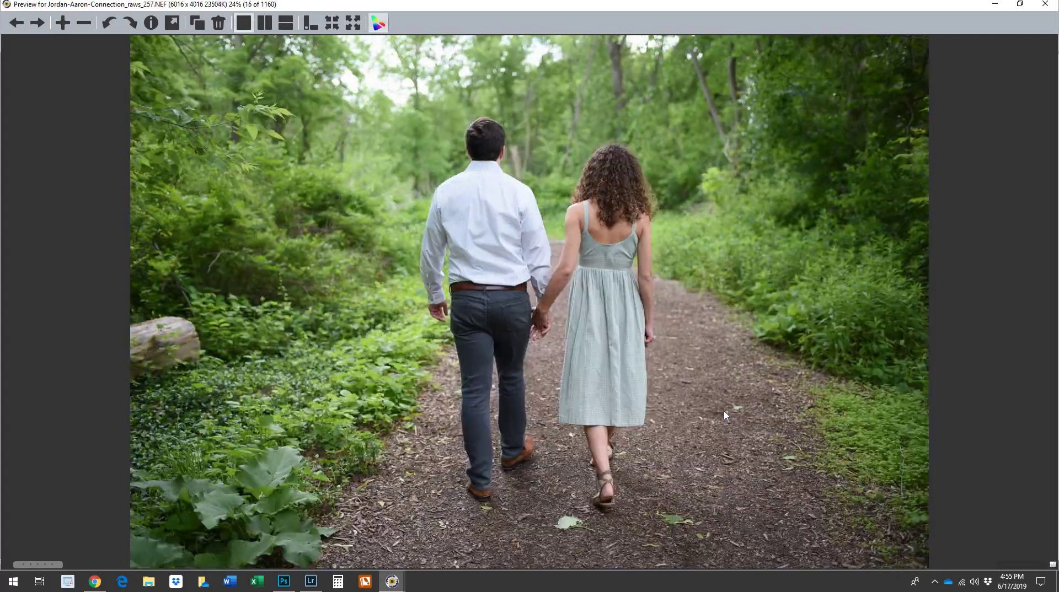
pyautogui.press('Right')
pyautogui.press('Right')
pyautogui.press('Right')
pyautogui.press('Right')
pyautogui.press('Right')
pyautogui.press('Right')
pyautogui.press('Right')
pyautogui.press('Right')
pyautogui.press('Right')
pyautogui.press('Right')
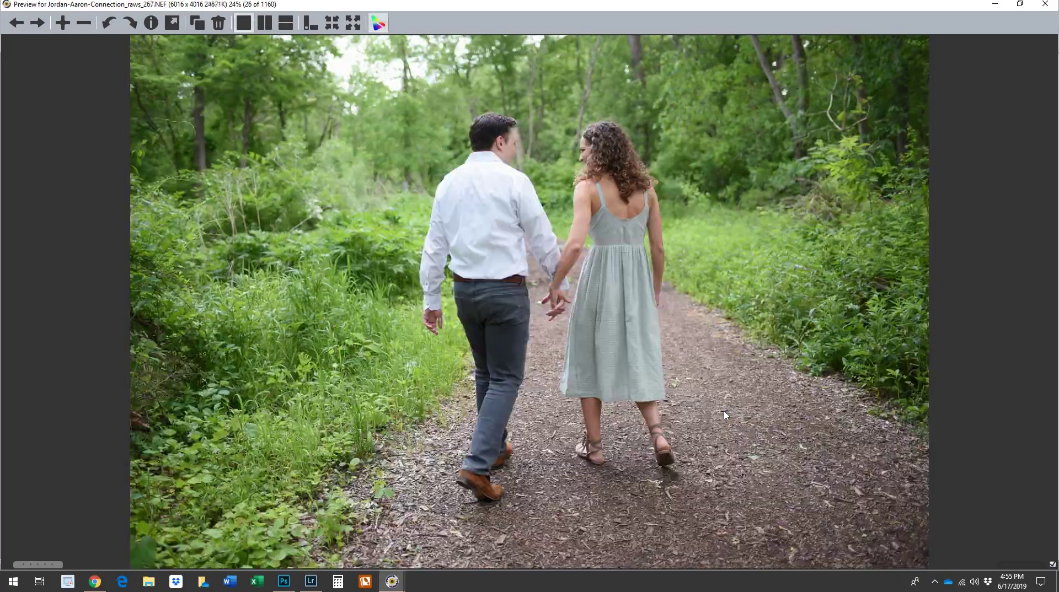
pyautogui.press('Right')
pyautogui.press('Right')
pyautogui.press('Right')
pyautogui.press('Right')
pyautogui.press('Right')
pyautogui.press('Right')
pyautogui.press('Right')
pyautogui.press('Right')
pyautogui.press('Right')
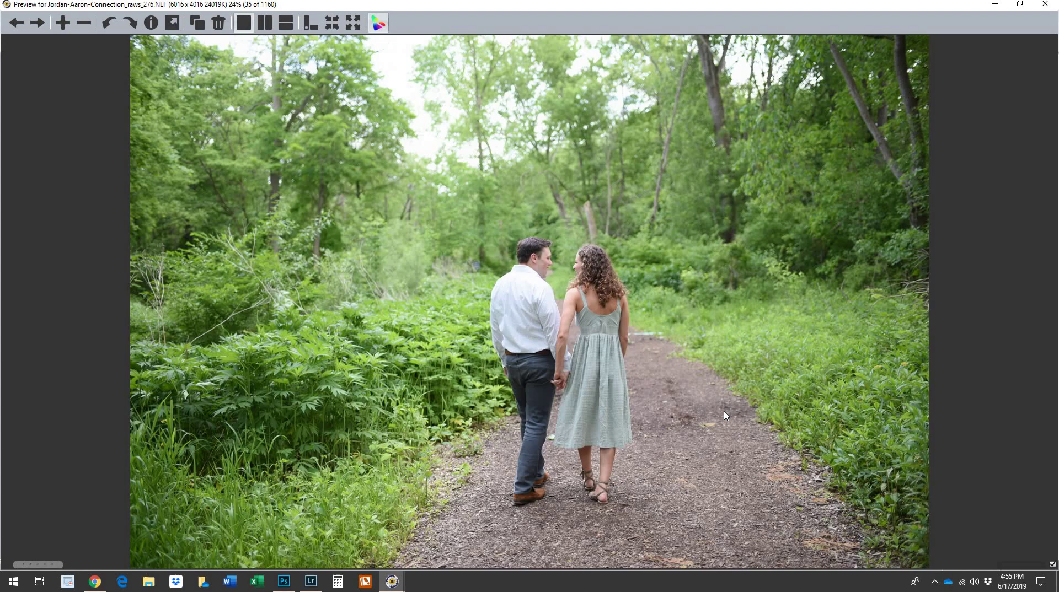
pyautogui.press('Right')
pyautogui.press('Right')
pyautogui.press('Right')
pyautogui.press('Right')
pyautogui.press('Right')
pyautogui.press('Right')
pyautogui.press('Right')
pyautogui.press('Right')
pyautogui.press('Right')
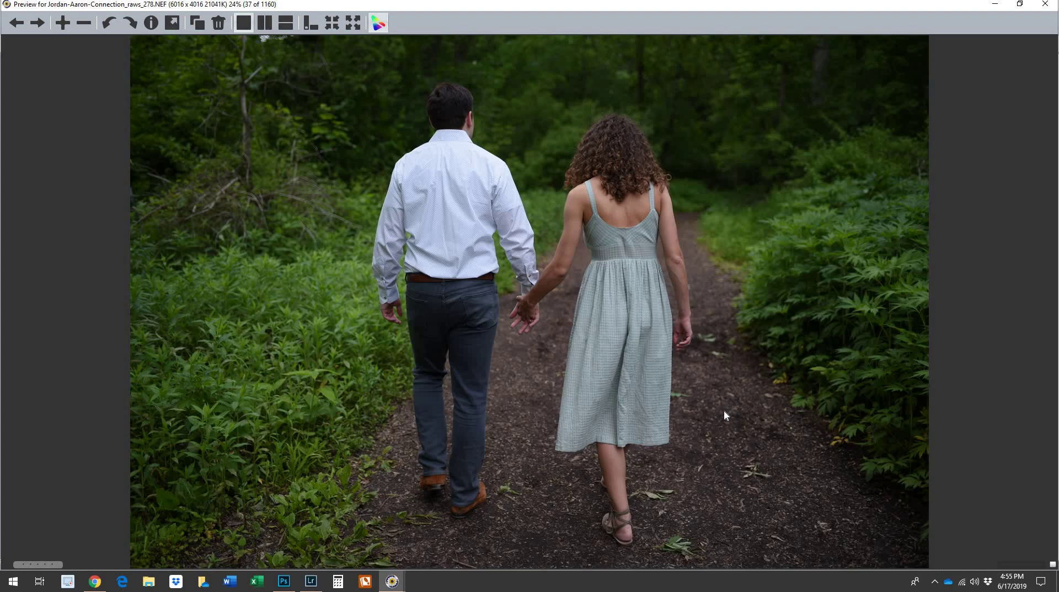
pyautogui.press('Right')
pyautogui.press('Right')
pyautogui.press('Right')
pyautogui.press('Right')
pyautogui.press('Right')
pyautogui.press('Right')
pyautogui.press('Right')
pyautogui.press('Right')
pyautogui.press('Right')
pyautogui.press('Right')
pyautogui.press('Right')
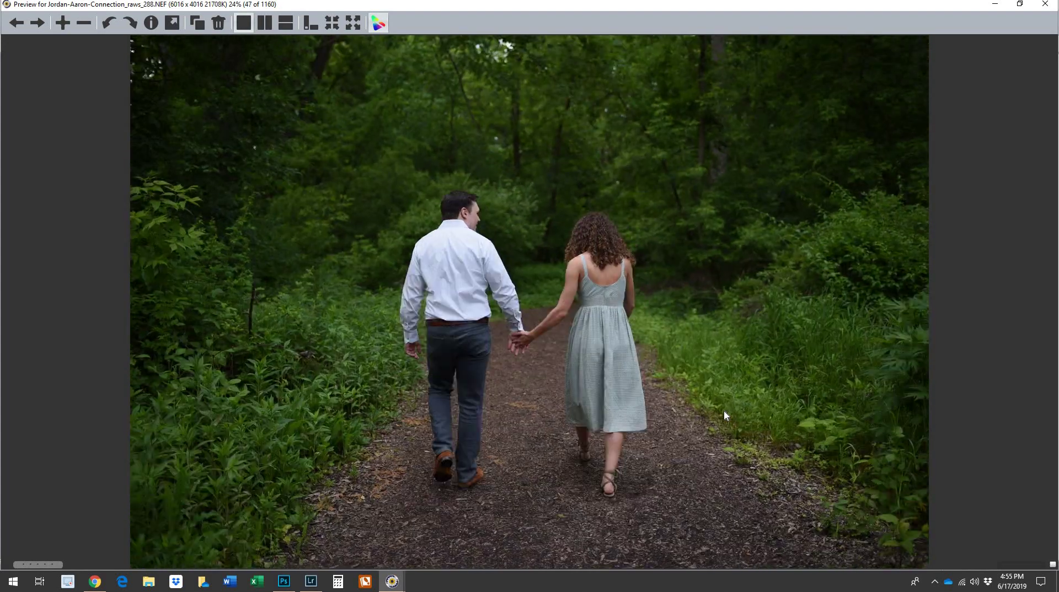
pyautogui.press('Right')
pyautogui.press('Right')
pyautogui.press('Right')
pyautogui.press('Right')
pyautogui.press('Right')
pyautogui.press('Right')
pyautogui.press('Right')
pyautogui.press('Right')
pyautogui.press('Right')
pyautogui.press('Right')
pyautogui.press('Right')
pyautogui.press('Right')
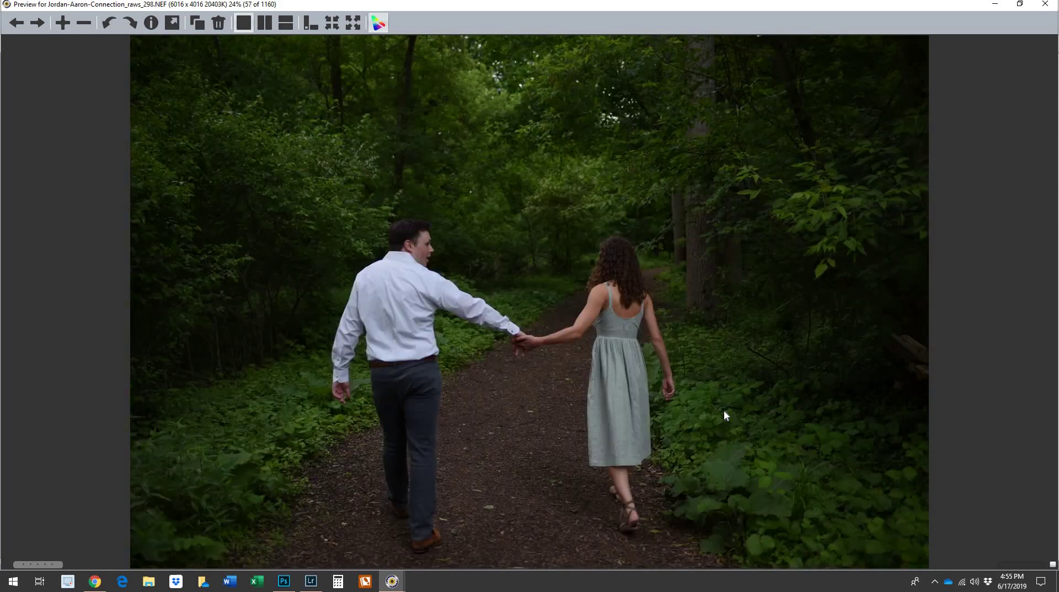
pyautogui.press('Right')
pyautogui.press('Right')
pyautogui.press('Right')
pyautogui.press('Right')
pyautogui.press('Right')
pyautogui.press('Right')
pyautogui.press('Right')
pyautogui.press('Right')
pyautogui.press('Right')
pyautogui.press('Right')
pyautogui.press('Right')
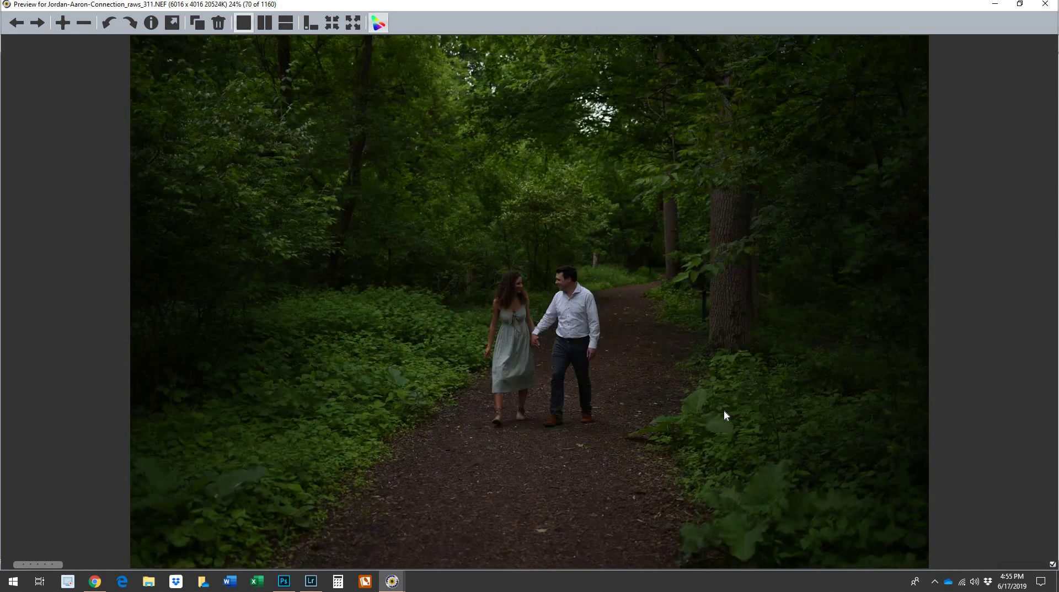
pyautogui.press('Right')
pyautogui.press('Right')
pyautogui.press('Right')
pyautogui.press('Right')
pyautogui.press('Right')
pyautogui.press('Right')
pyautogui.press('Right')
pyautogui.press('Right')
pyautogui.press('Right')
pyautogui.press('Right')
pyautogui.press('Right')
pyautogui.press('Right')
pyautogui.press('Right')
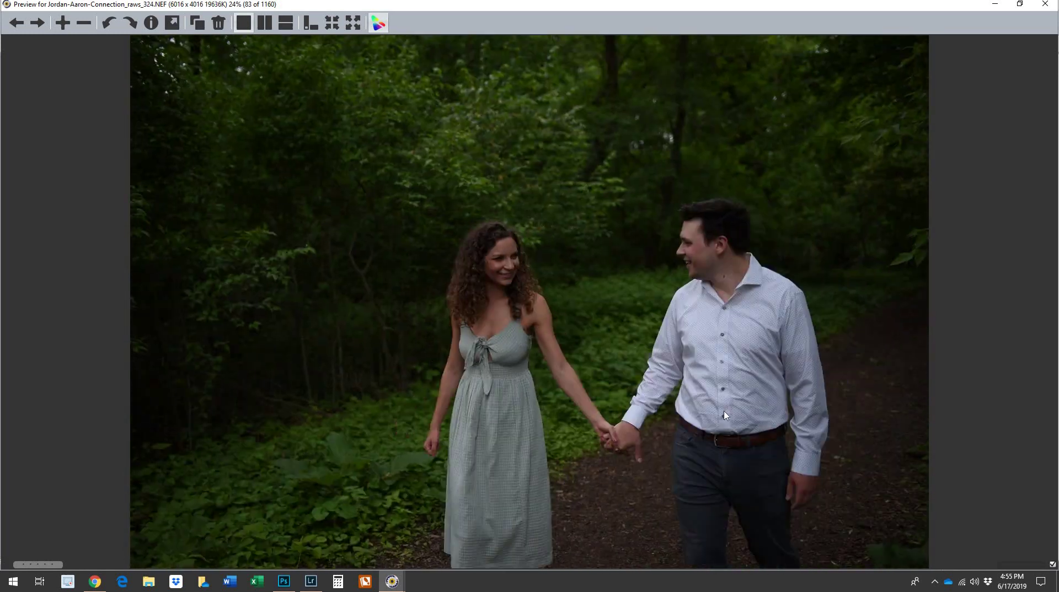
# Page back through the previewed photos to the frame ending in raws_312 and close the preview.
pyautogui.press('Left')
pyautogui.press('Left')
pyautogui.press('Left')
pyautogui.press('Left')
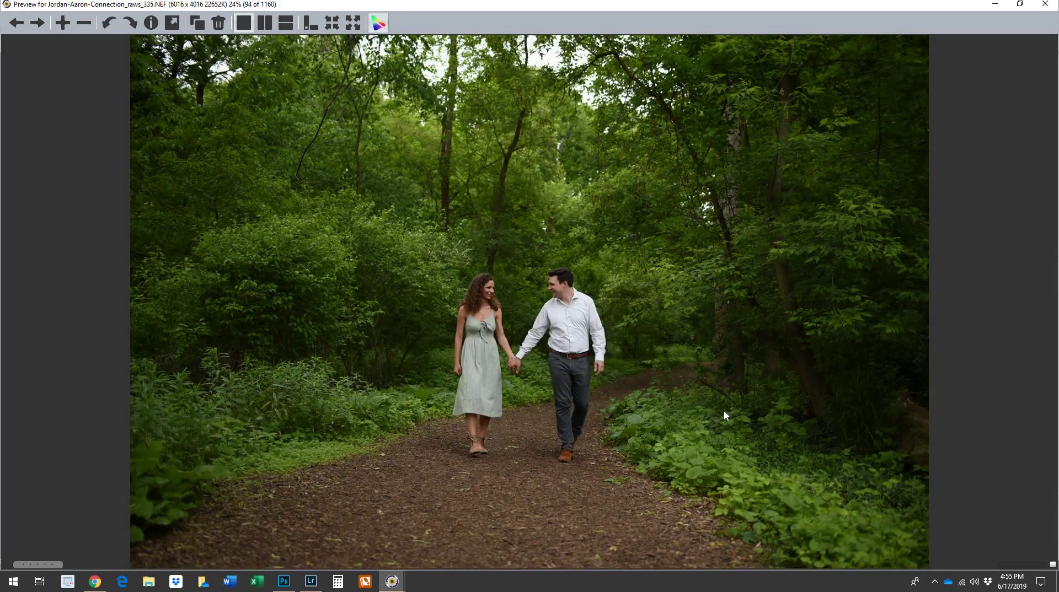
pyautogui.press('Left')
pyautogui.press('Left')
pyautogui.press('Left')
pyautogui.press('Left')
pyautogui.press('Left')
pyautogui.press('Left')
pyautogui.press('Left')
pyautogui.press('Left')
pyautogui.press('Left')
pyautogui.press('Left')
pyautogui.press('Left')
pyautogui.press('Left')
pyautogui.press('Left')
pyautogui.press('Left')
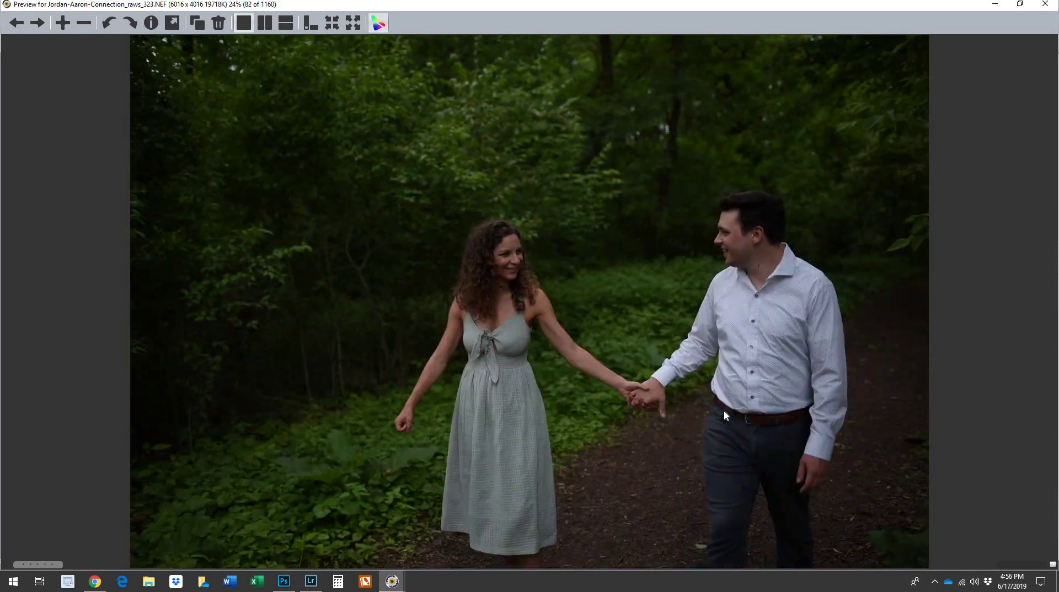
pyautogui.press('Left')
pyautogui.press('Left')
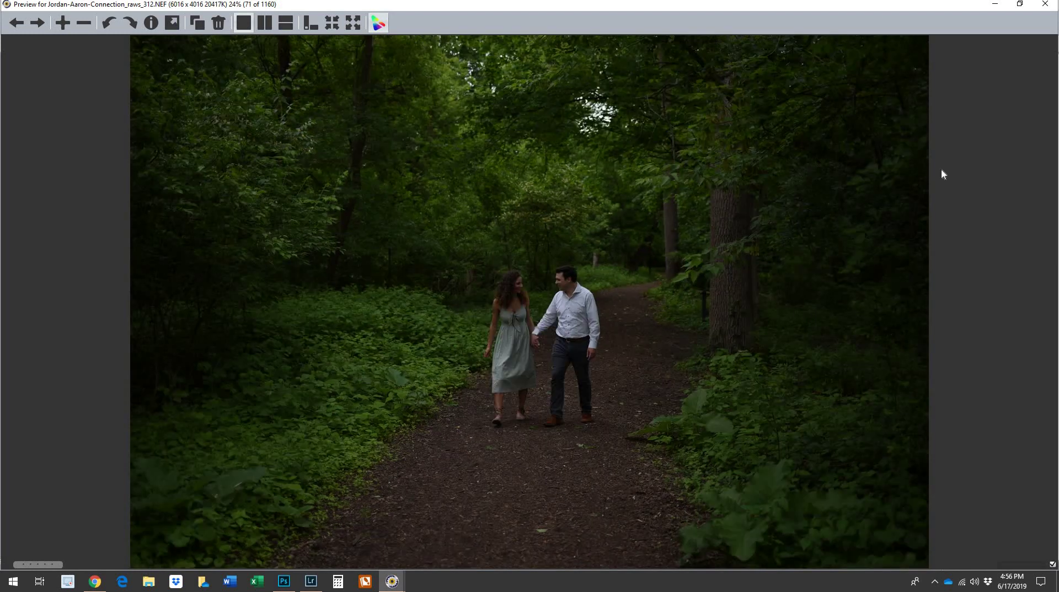
pyautogui.click(1044, 5)
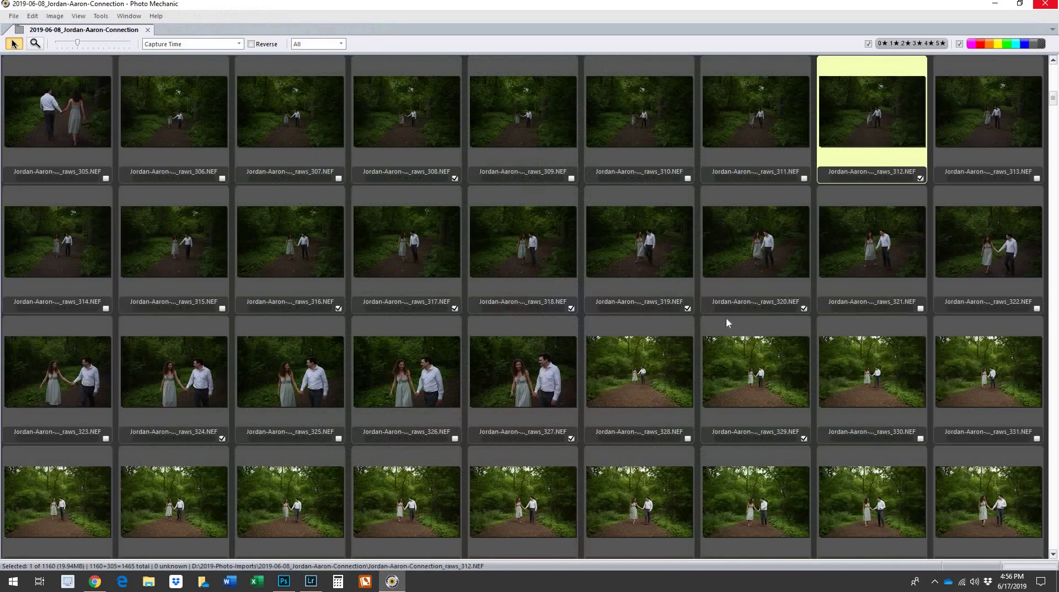
# View the contact sheet's first photo in a maximized preview and return to the thumbnails.
pyautogui.scroll(5, 634, 353)
pyautogui.scroll(3, 641, 364)
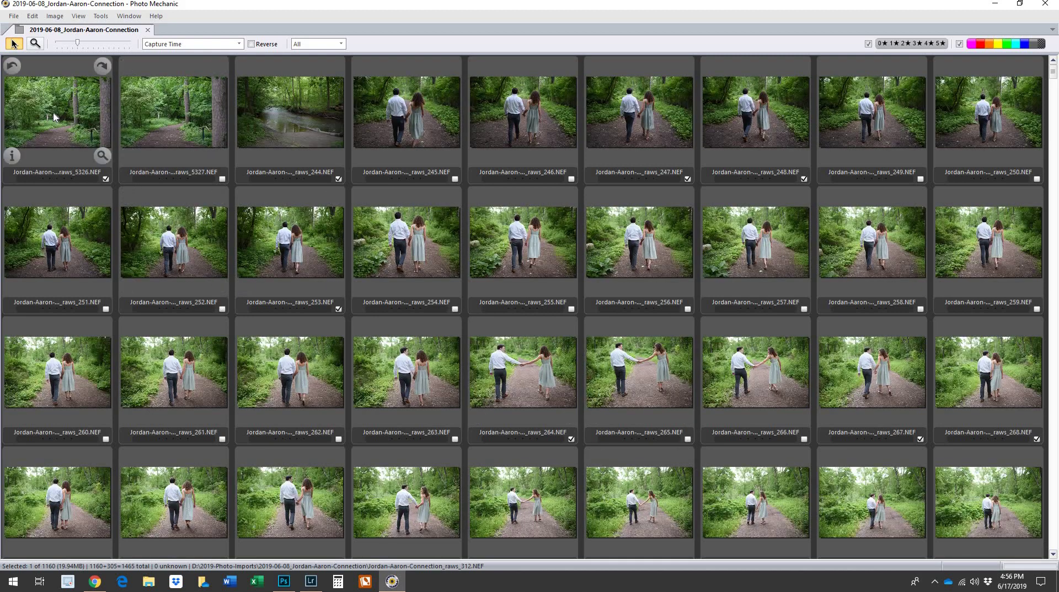
pyautogui.doubleClick(81, 141)
pyautogui.click(706, 154)
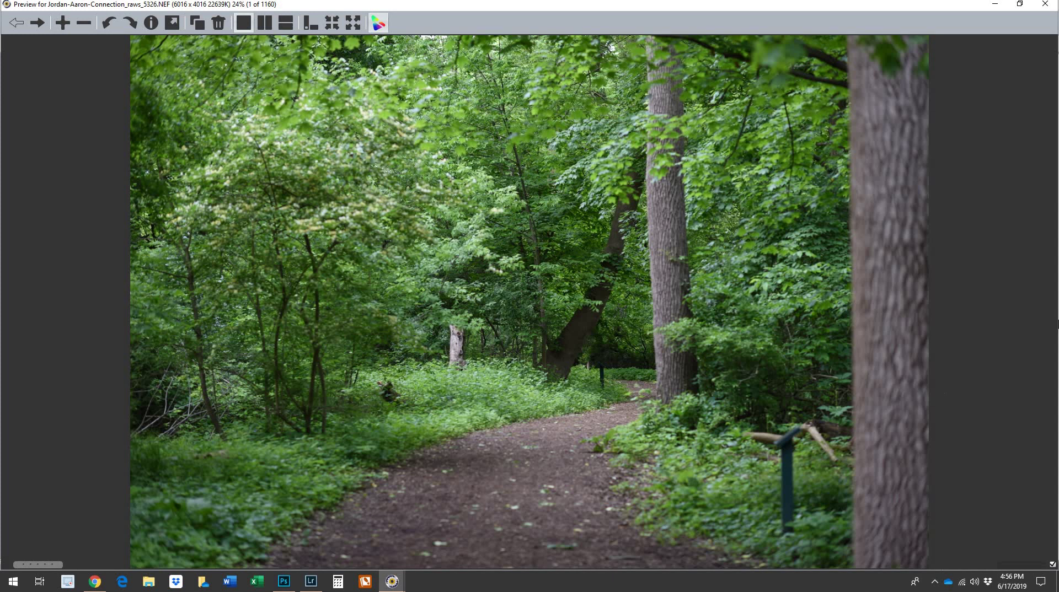
pyautogui.press('Escape')
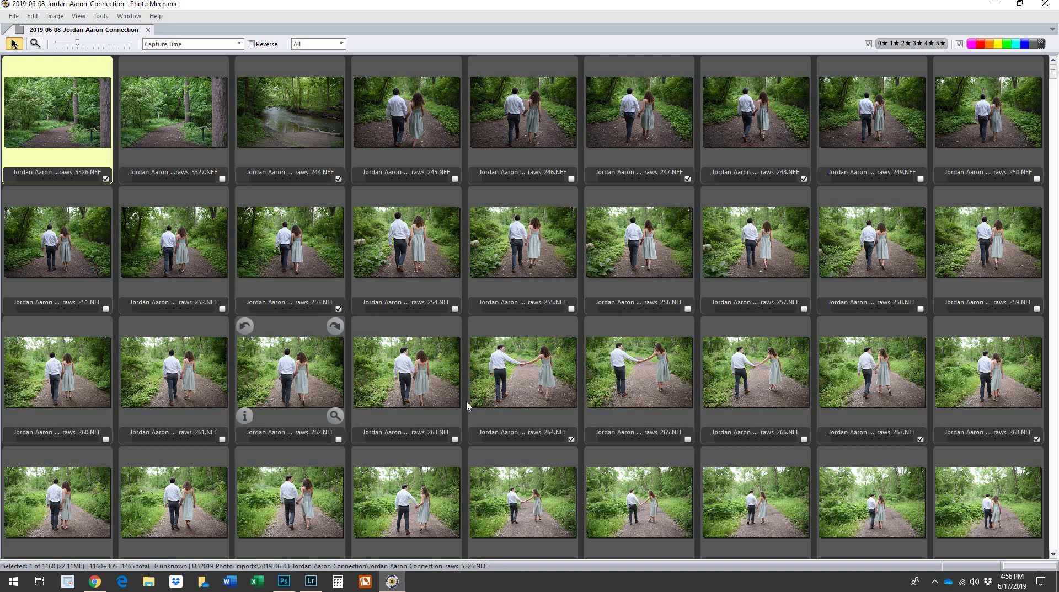
# Open the first photo, ending in raws_5326, in a maximized preview and page forward to the frame ending in raws_248.
pyautogui.moveTo(573, 394)
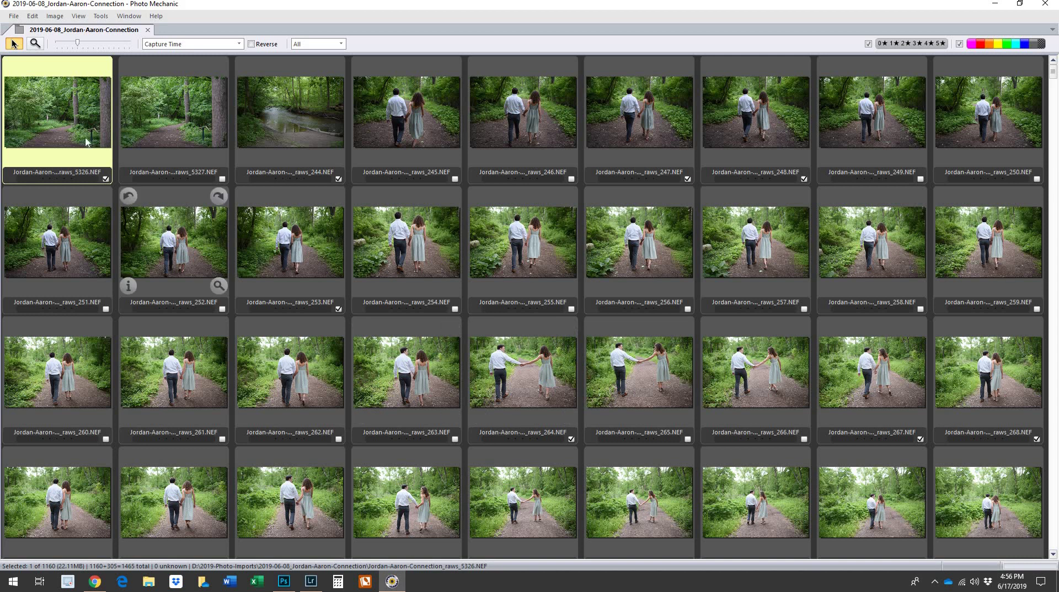
pyautogui.press('space')
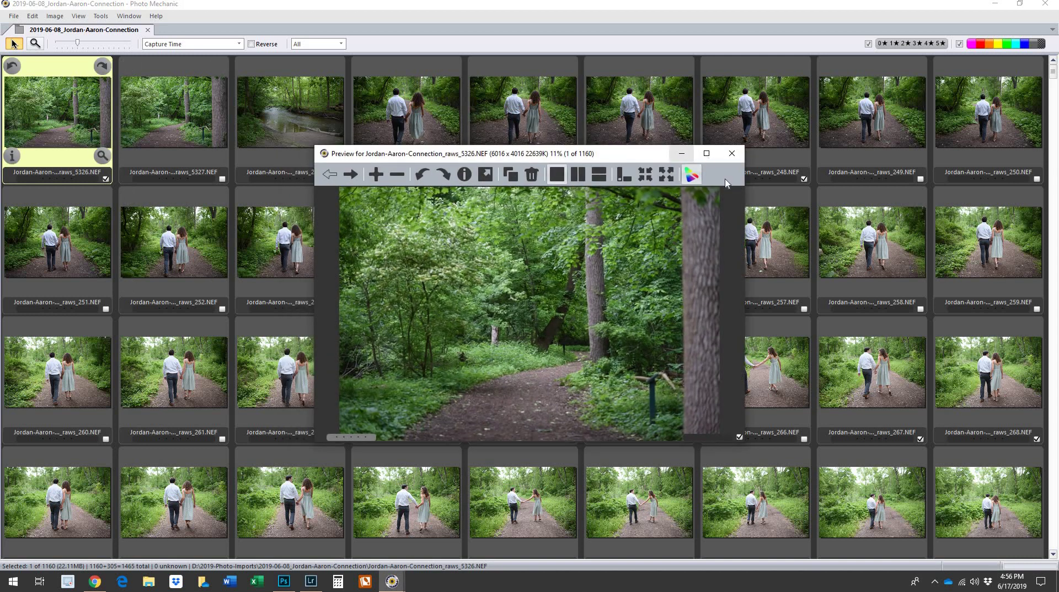
pyautogui.click(706, 154)
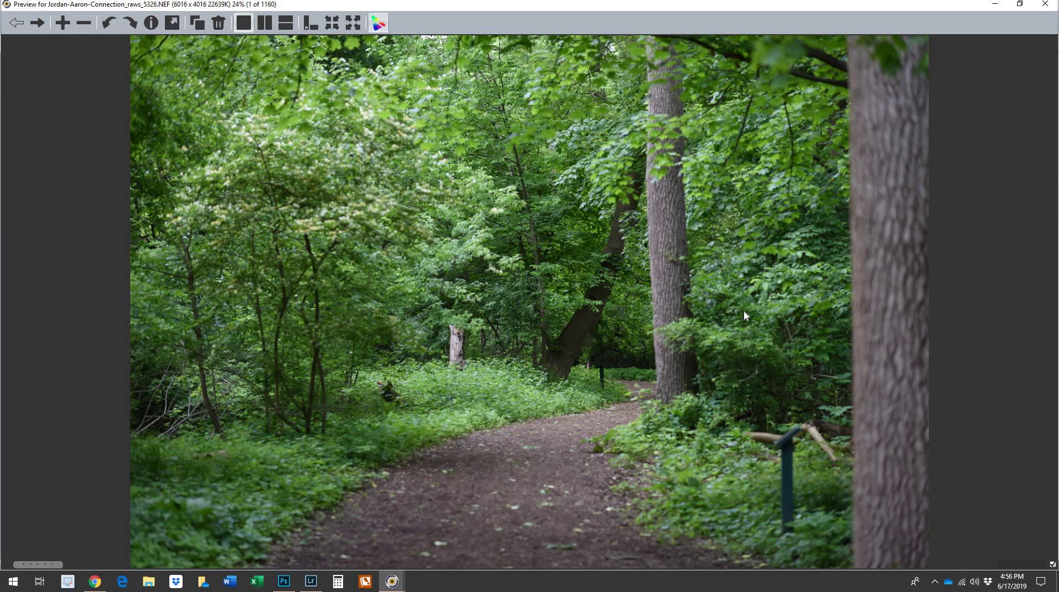
pyautogui.press('Right')
pyautogui.press('Right')
pyautogui.press('Right')
pyautogui.press('Right')
pyautogui.press('Right')
pyautogui.press('Right')
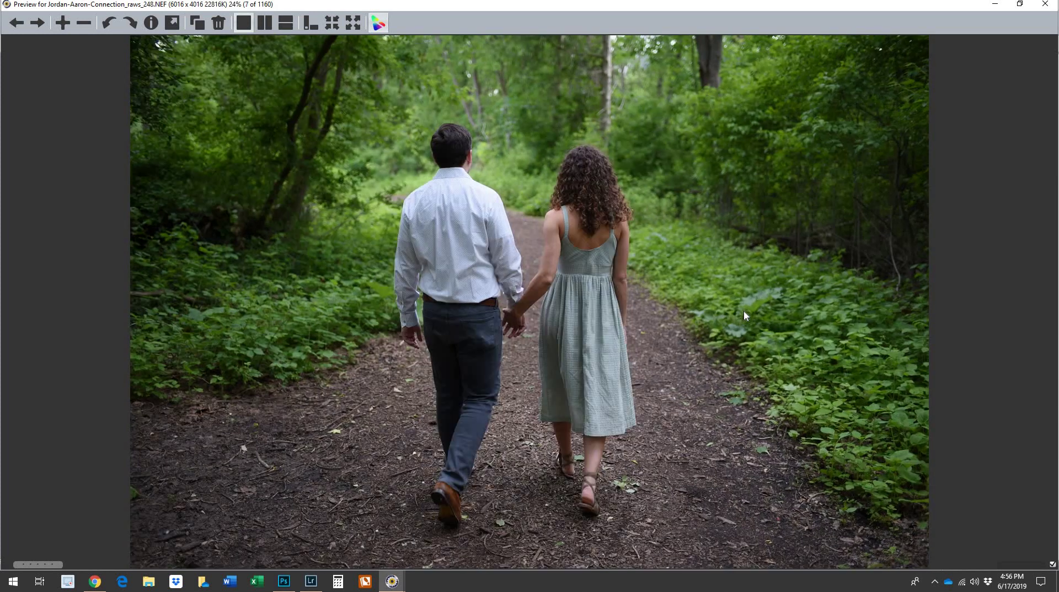
# Step back to the frame ending in raws_246 and page forward to the one ending in raws_254.
pyautogui.press('Left')
pyautogui.press('Left')
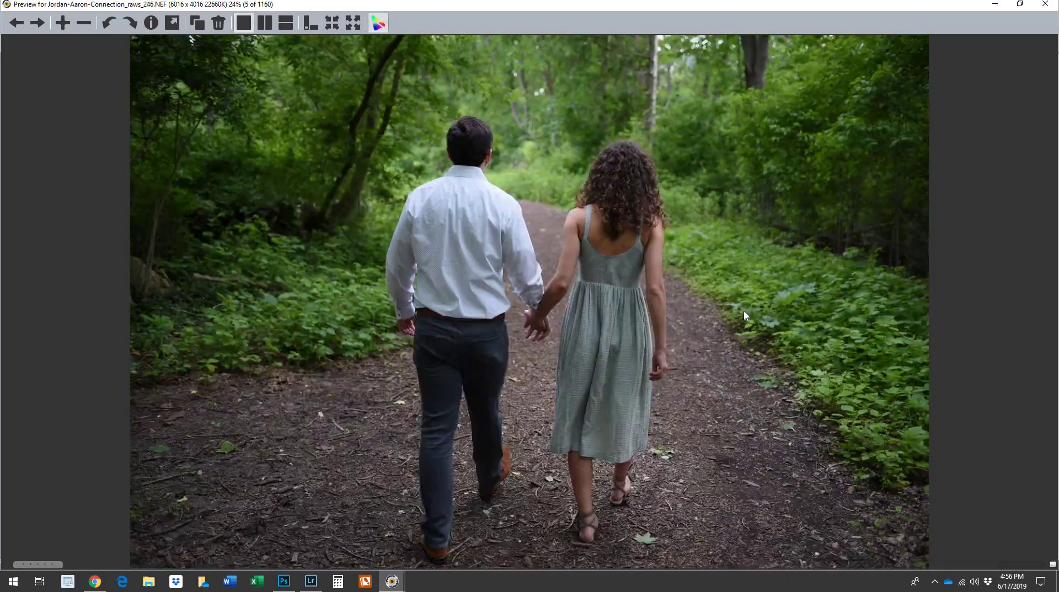
pyautogui.press('Right')
pyautogui.press('Right')
pyautogui.press('Right')
pyautogui.press('Right')
pyautogui.press('Right')
pyautogui.press('Right')
pyautogui.press('Right')
pyautogui.press('Right')
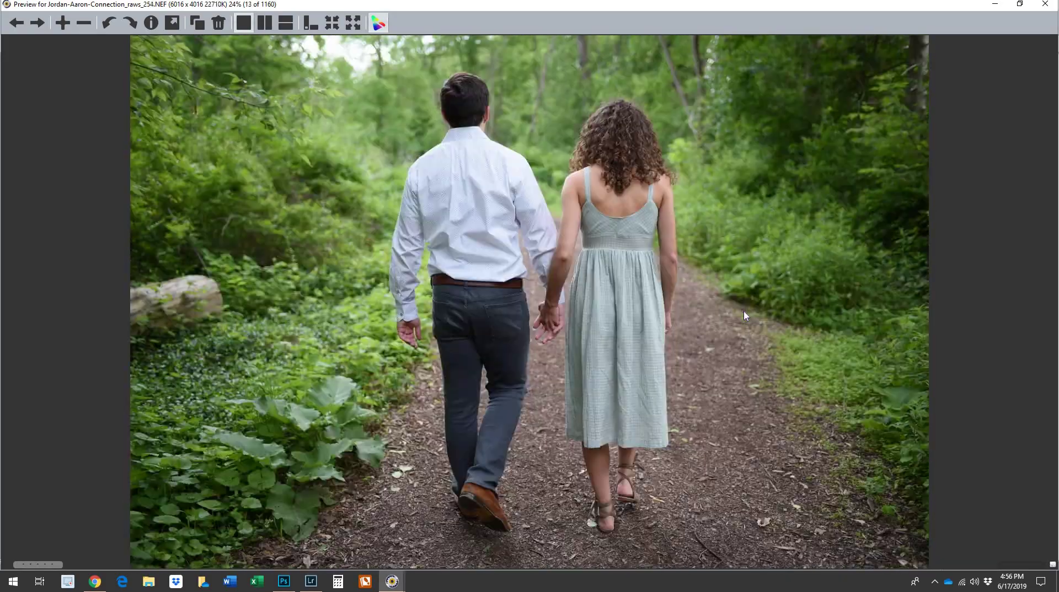
# Examine the similar walking shots one by one up to the frame ending in raws_263.
pyautogui.press('Right')
pyautogui.press('Right')
pyautogui.press('Right')
pyautogui.press('Right')
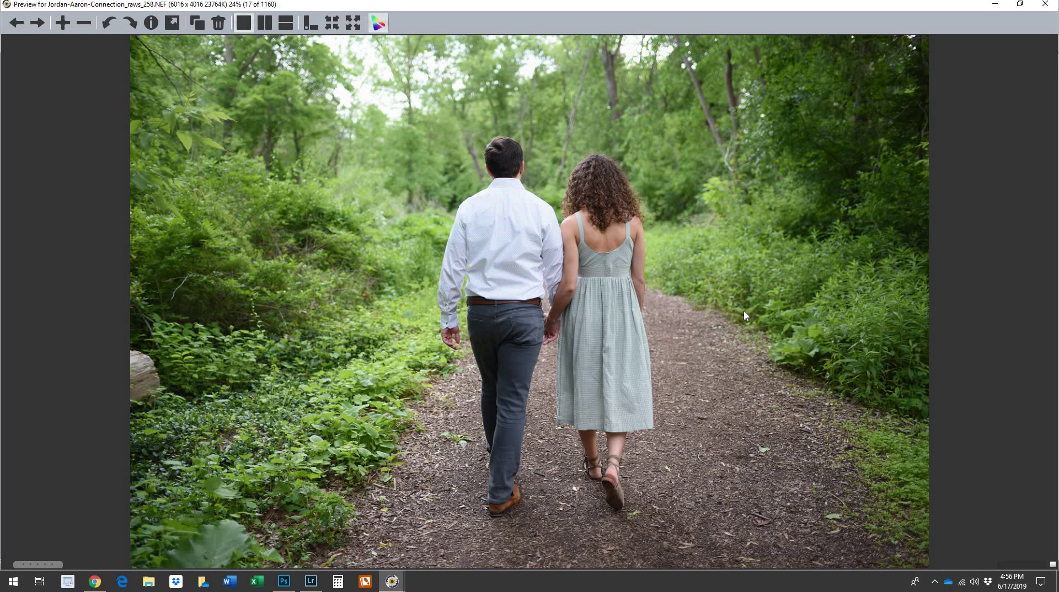
pyautogui.press('Right')
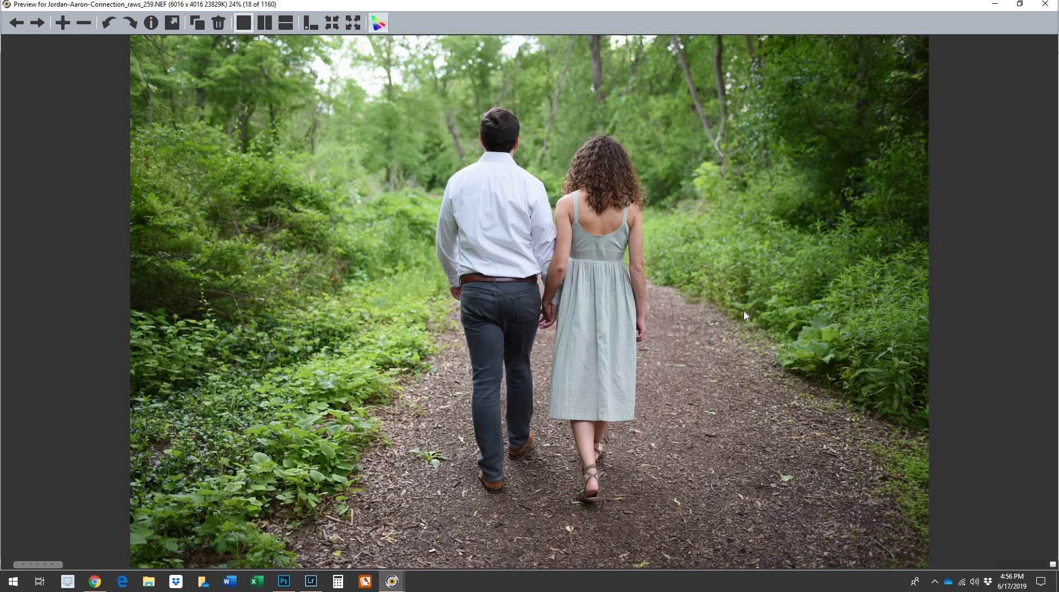
pyautogui.press('Right')
pyautogui.press('Right')
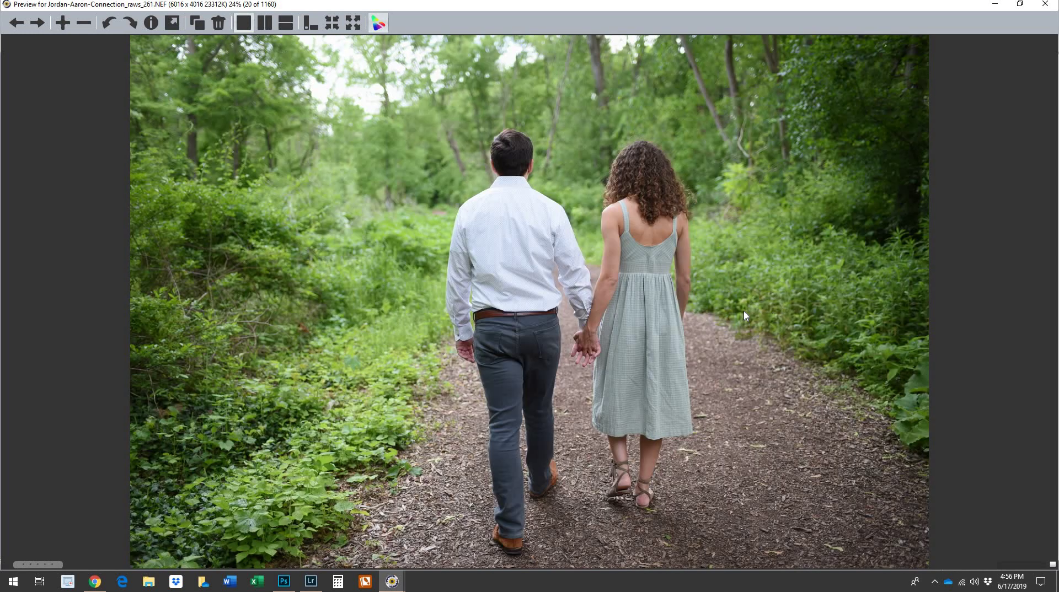
pyautogui.press('Right')
pyautogui.press('Right')
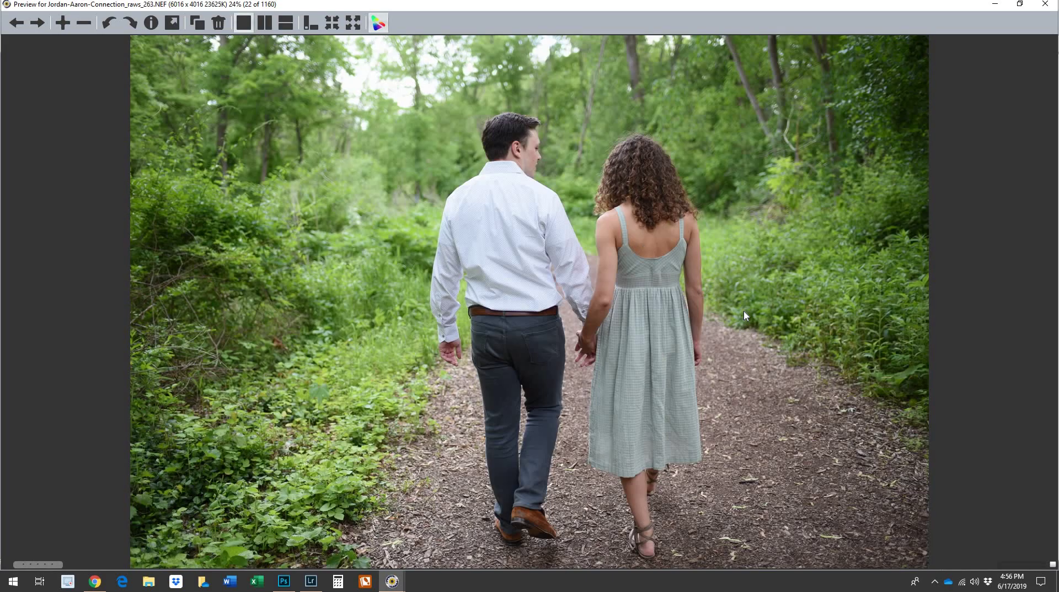
# Page back to around the frame ending in raws_258 and forward again to compare the near-identical walking shots.
pyautogui.press('Left')
pyautogui.press('Left')
pyautogui.press('Left')
pyautogui.press('Left')
pyautogui.press('Left')
pyautogui.press('Left')
pyautogui.press('Left')
pyautogui.press('Left')
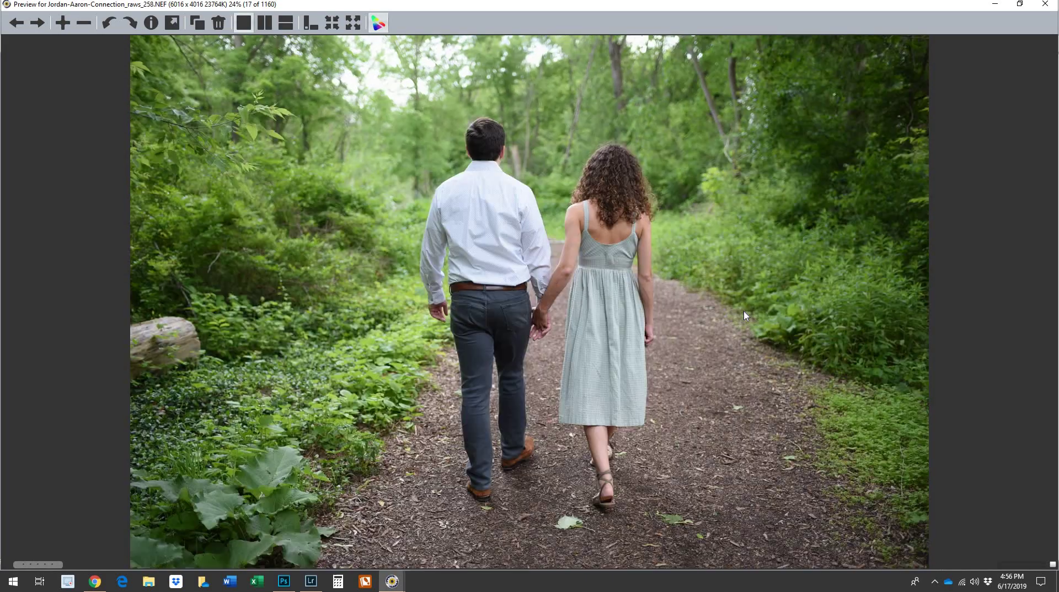
pyautogui.press('Right')
pyautogui.press('Right')
pyautogui.press('Right')
pyautogui.press('Right')
pyautogui.press('Right')
pyautogui.press('Right')
pyautogui.press('Right')
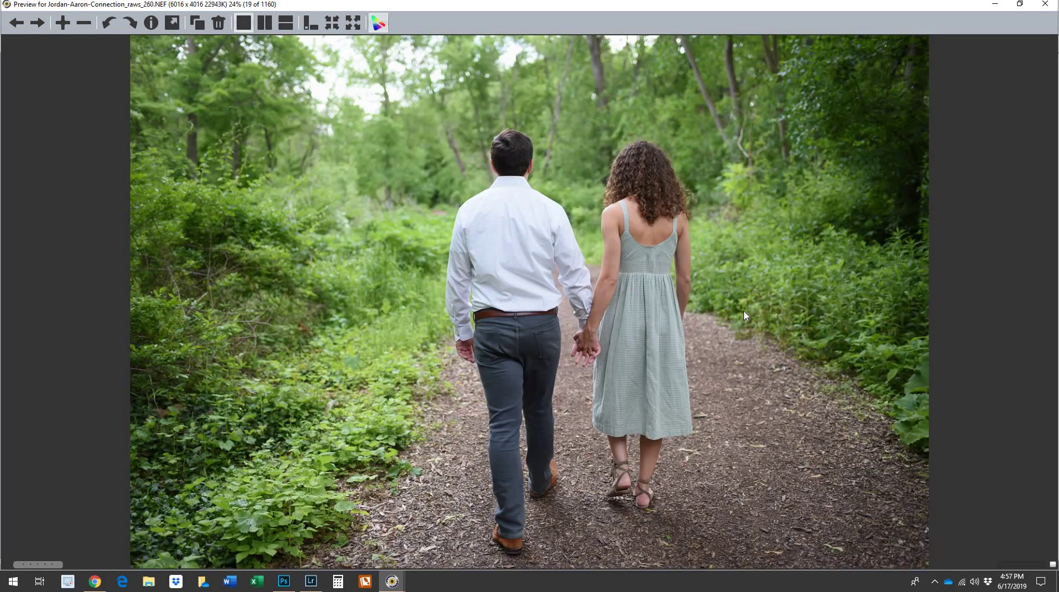
# Flip back and forth among the walking shots ending in raws_254 to raws_259 to compare them.
pyautogui.press('Left')
pyautogui.press('Left')
pyautogui.press('Left')
pyautogui.press('Left')
pyautogui.press('Left')
pyautogui.press('Left')
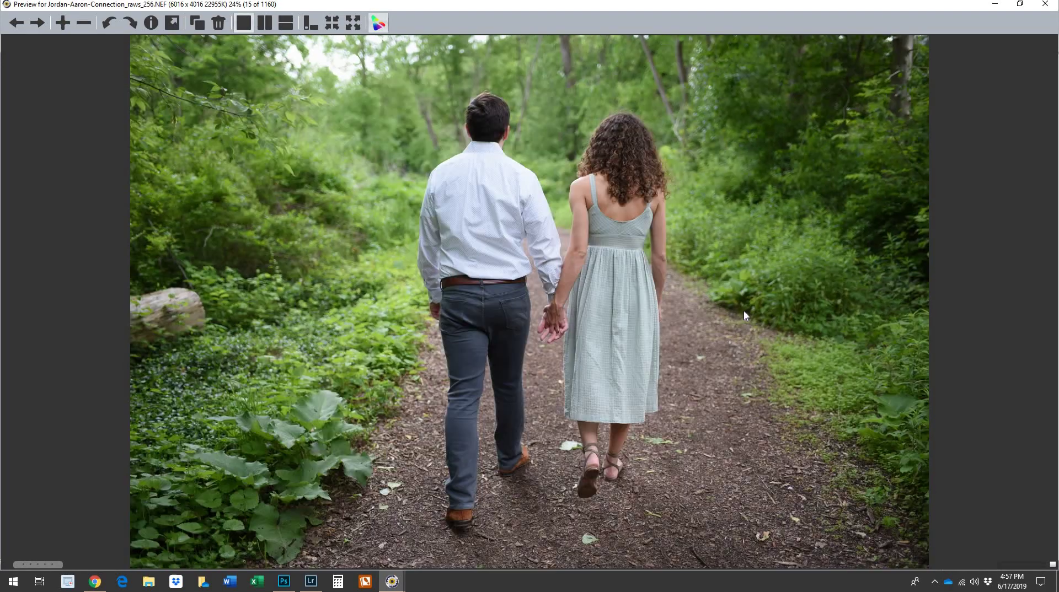
pyautogui.press('Right')
pyautogui.press('Right')
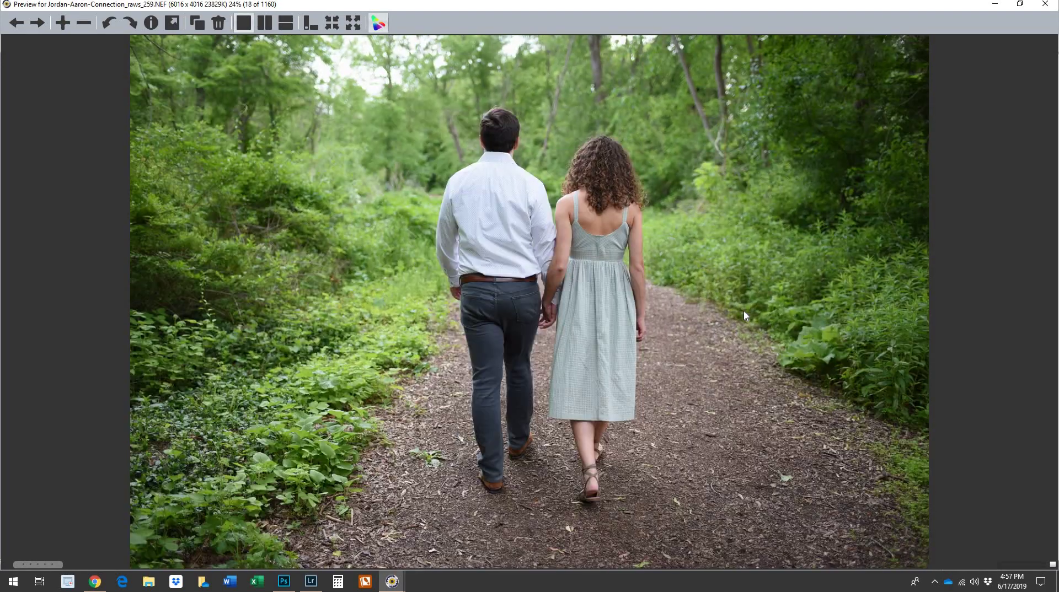
pyautogui.press('Left')
pyautogui.press('Left')
pyautogui.press('Left')
pyautogui.press('Right')
pyautogui.press('Right')
pyautogui.press('Right')
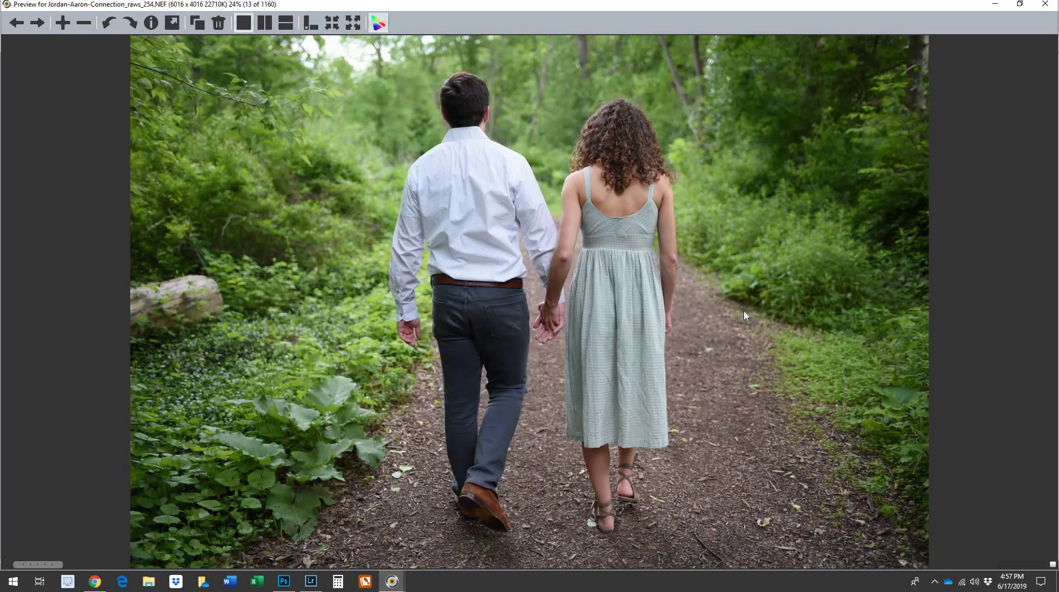
# Recheck the walking shots from raws_254 up to the frame ending in raws_263.
pyautogui.press('Right')
pyautogui.press('Right')
pyautogui.press('Right')
pyautogui.press('Right')
pyautogui.press('Right')
pyautogui.press('Right')
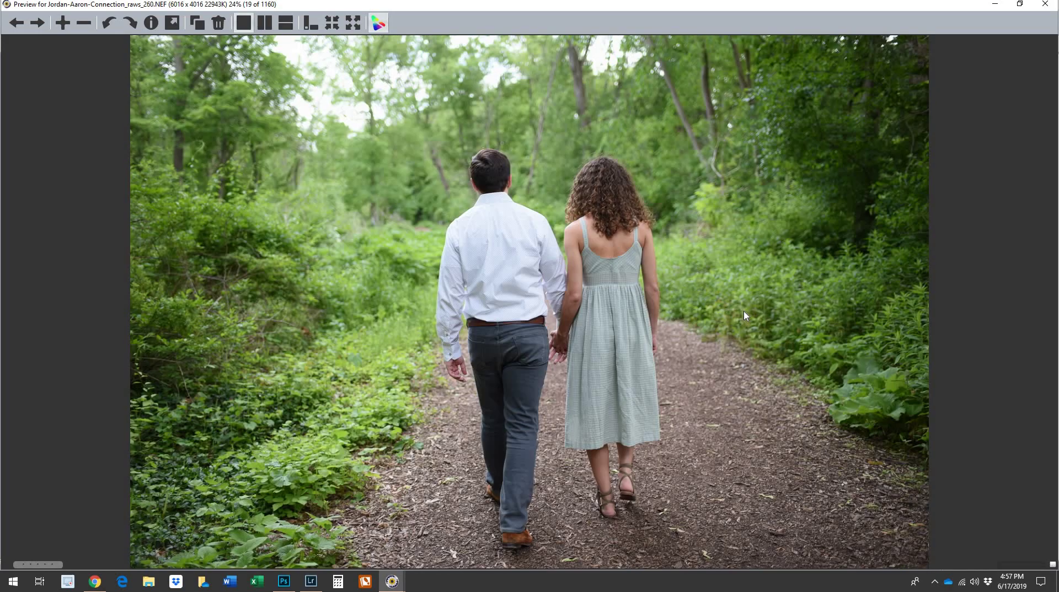
pyautogui.press('Left')
pyautogui.press('Left')
pyautogui.press('Left')
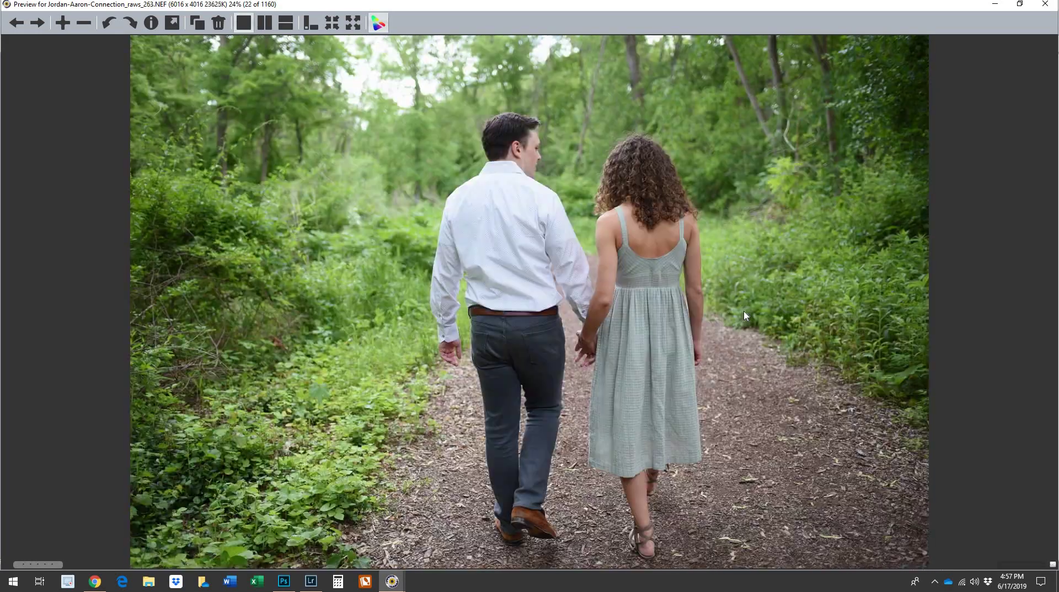
# Page forward from raws_263 through the hand-holding shots to the frame ending in raws_276.
pyautogui.press('Right')
pyautogui.press('Right')
pyautogui.press('Right')
pyautogui.press('Right')
pyautogui.press('Right')
pyautogui.press('Right')
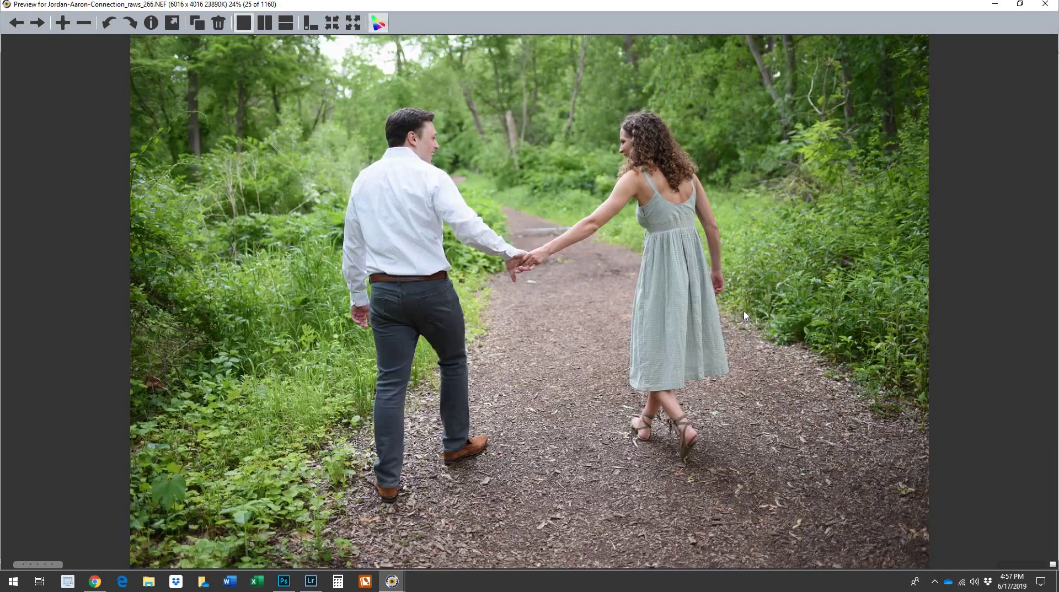
pyautogui.press('Right')
pyautogui.press('Right')
pyautogui.press('Right')
pyautogui.press('Right')
pyautogui.press('Right')
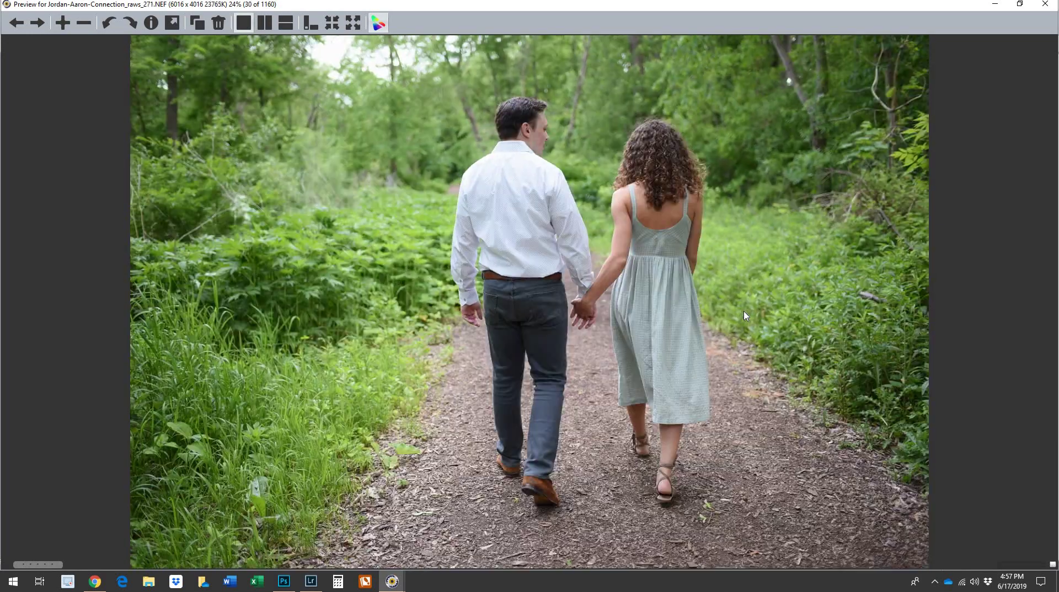
pyautogui.press('Right')
pyautogui.press('Right')
pyautogui.press('Right')
pyautogui.press('Right')
pyautogui.press('Right')
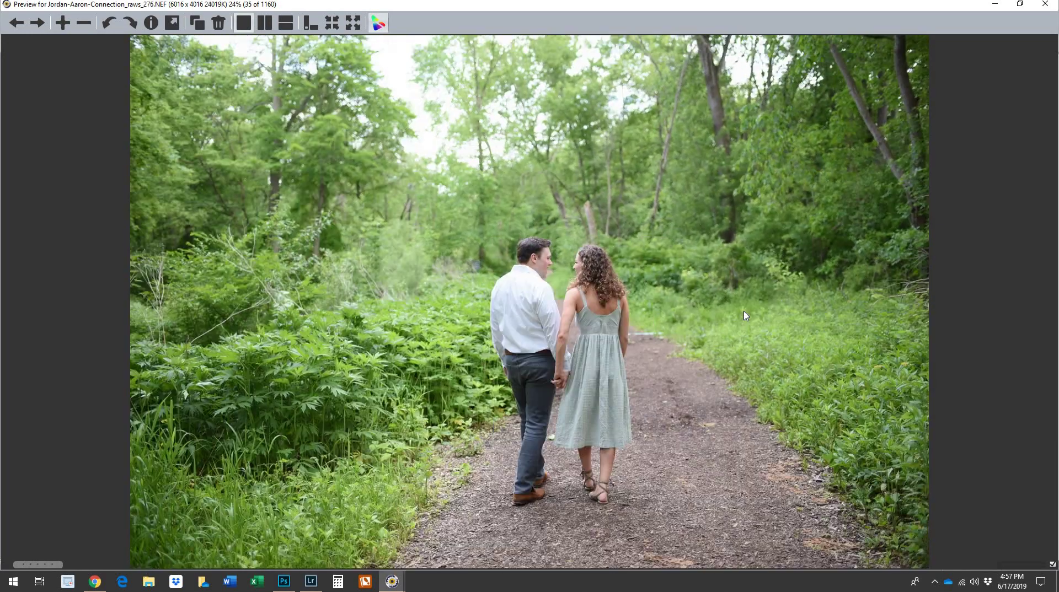
# Flip between the neighbouring frames around raws_278 to compare the couple's poses on the darker path.
pyautogui.press('Left')
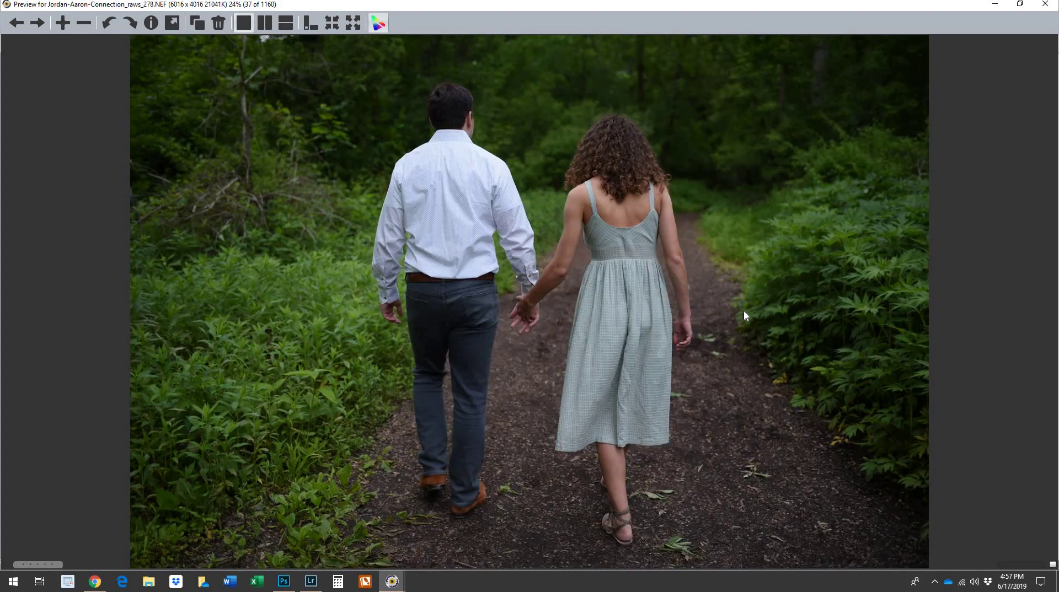
pyautogui.press('Right')
pyautogui.press('Right')
pyautogui.press('Left')
pyautogui.press('Left')
pyautogui.press('Right')
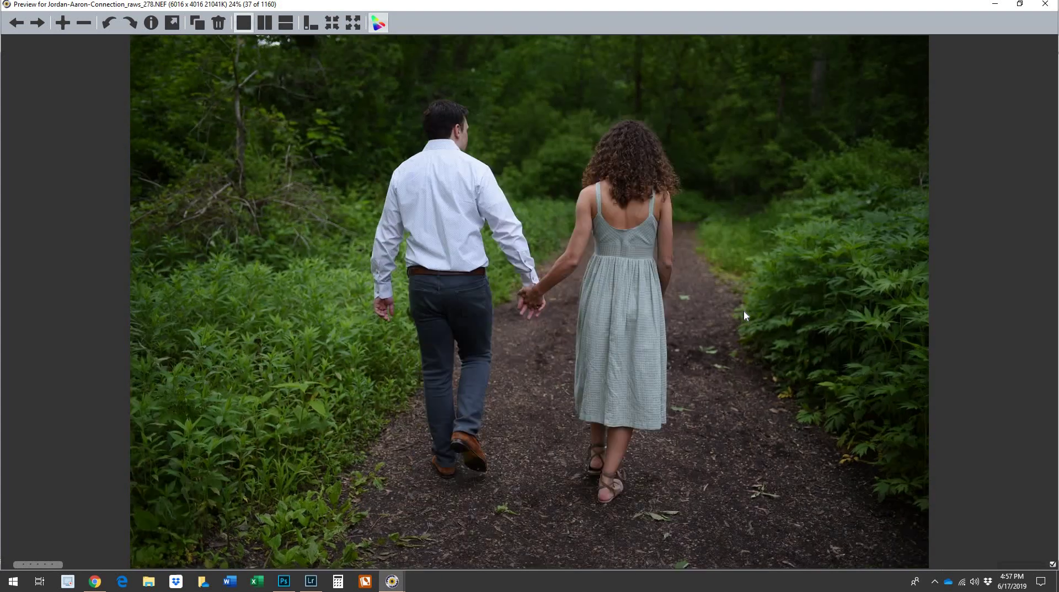
# Examine the arms-outstretched shots from raws_280 through the frame ending in raws_285.
pyautogui.press('Right')
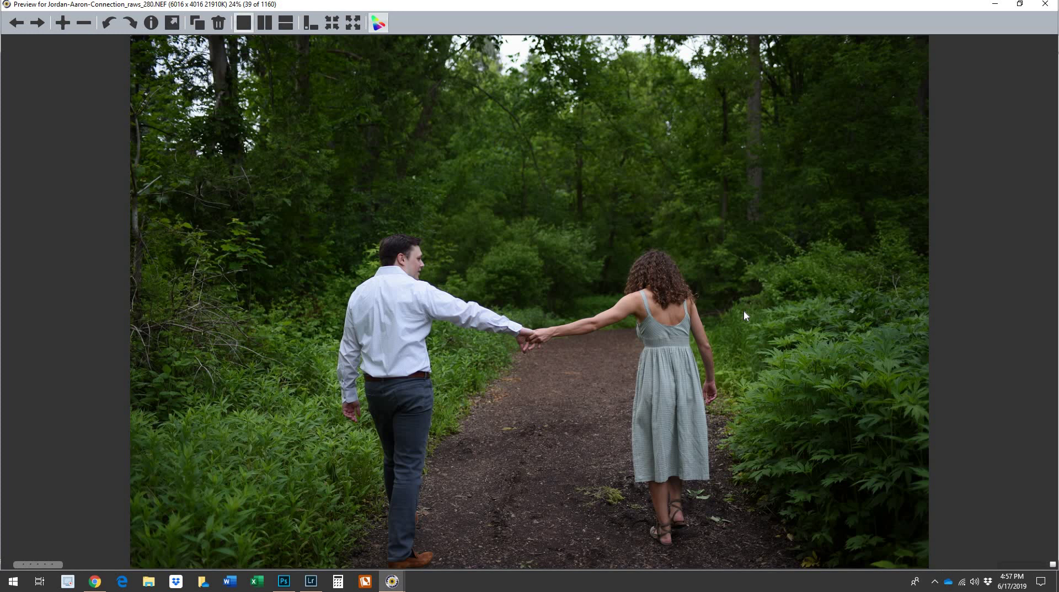
pyautogui.press('Right')
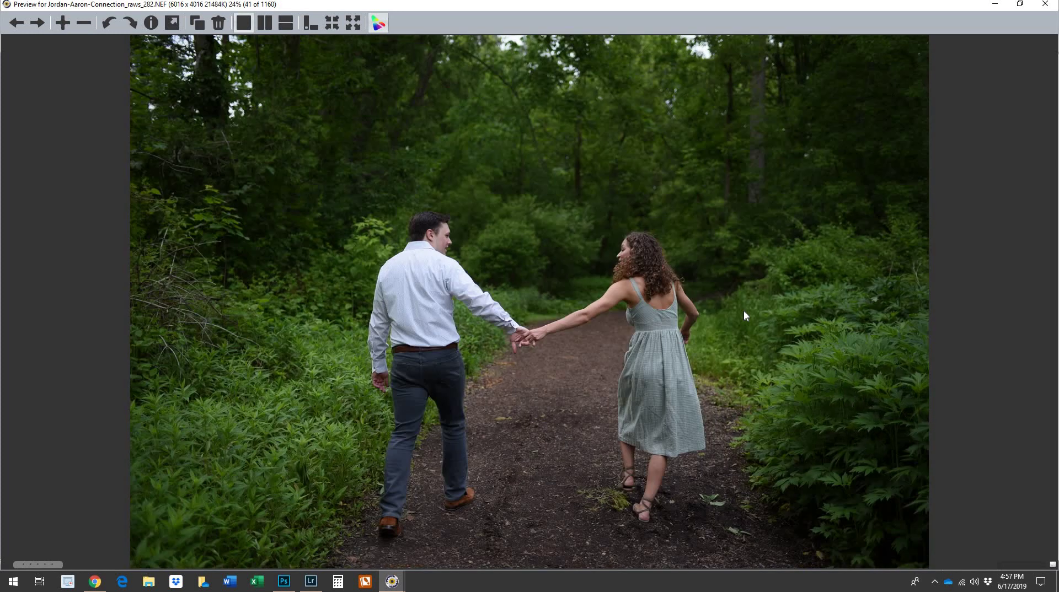
pyautogui.press('Right')
pyautogui.press('Right')
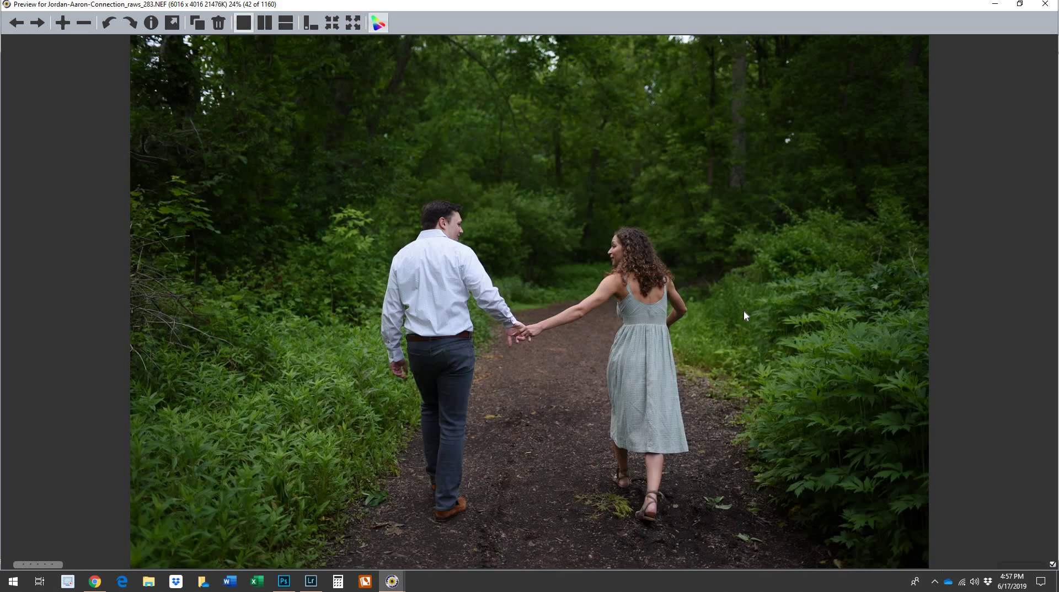
pyautogui.press('Right')
pyautogui.press('Right')
pyautogui.press('Right')
pyautogui.press('Right')
pyautogui.press('Right')
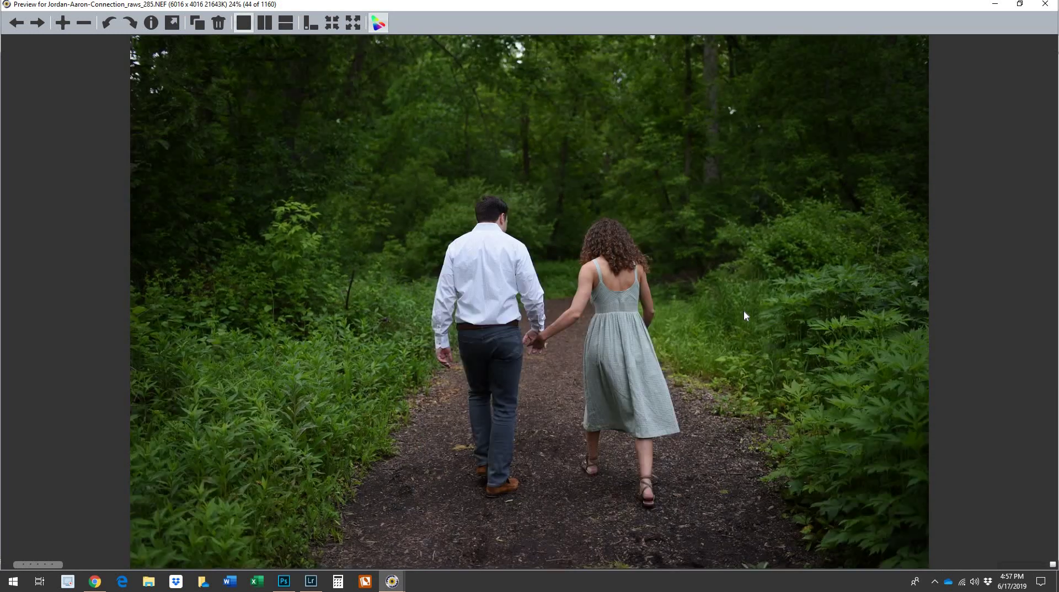
# Page forward quickly through the darker forest path shots to the frame ending in raws_302.
pyautogui.press('Right')
pyautogui.press('Right')
pyautogui.press('Right')
pyautogui.press('Right')
pyautogui.press('Right')
pyautogui.press('Right')
pyautogui.press('Right')
pyautogui.press('Right')
pyautogui.press('Right')
pyautogui.press('Right')
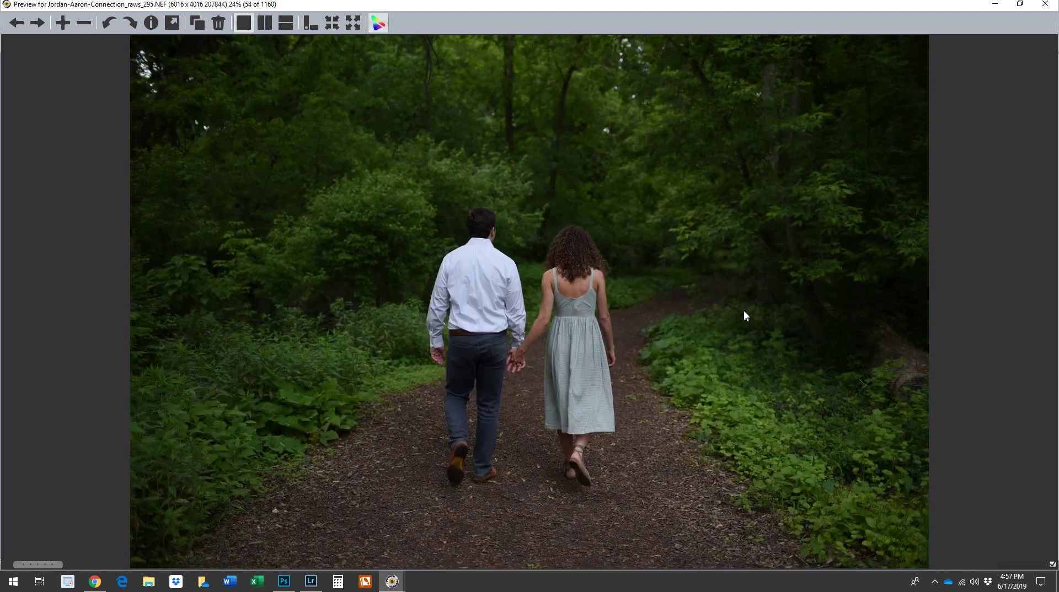
pyautogui.press('Right')
pyautogui.press('Right')
pyautogui.press('Right')
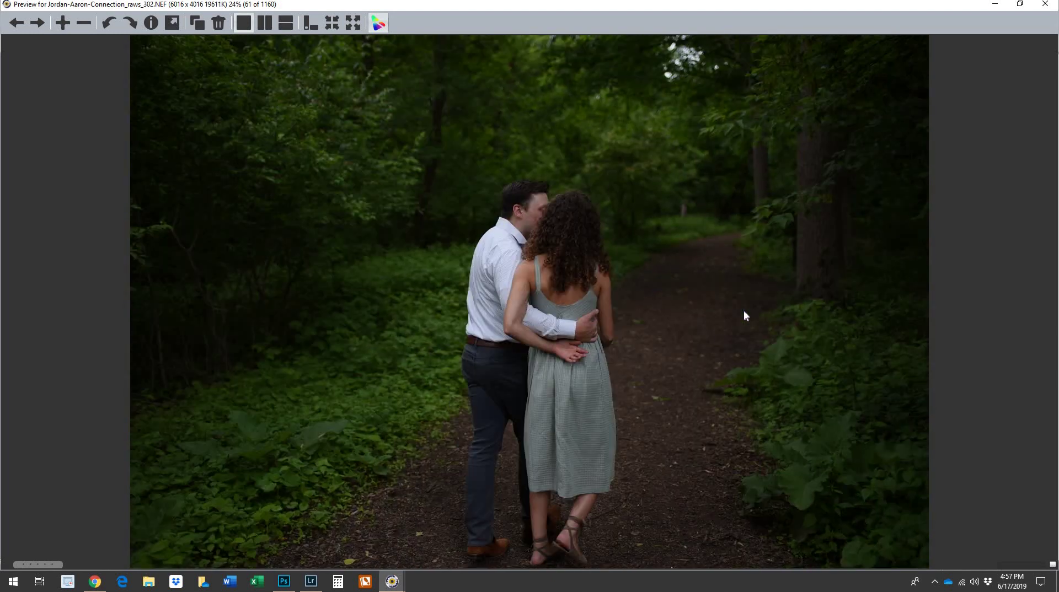
# Continue forward from raws_302 to the distant couple shot ending in raws_307.
pyautogui.press('Right')
pyautogui.press('Right')
pyautogui.press('Right')
pyautogui.press('Right')
pyautogui.press('Right')
pyautogui.press('Right')
pyautogui.press('Right')
pyautogui.press('Right')
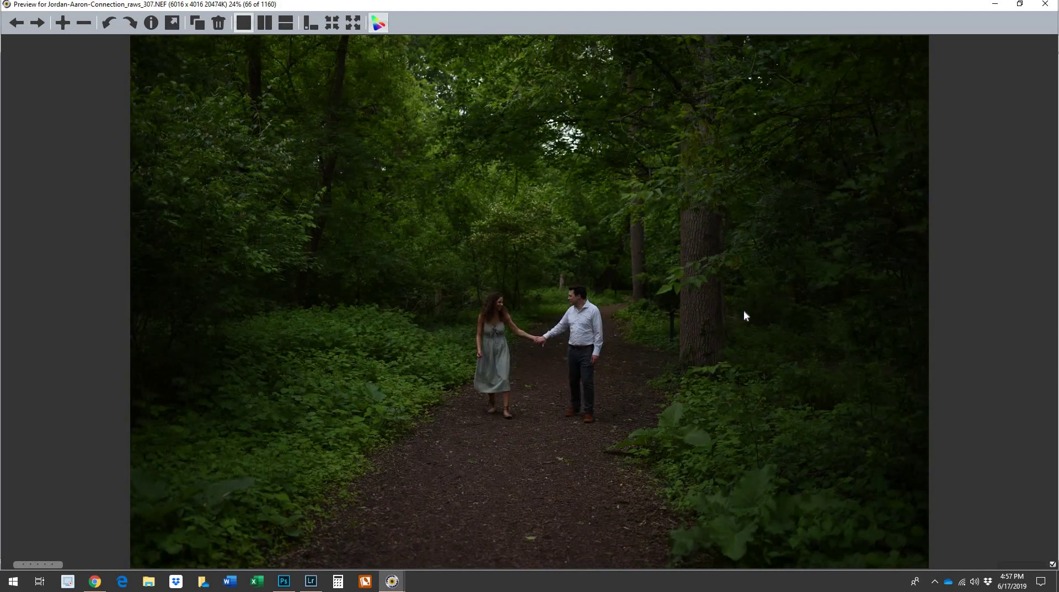
# Page back from the distant couple shots to the frame ending in raws_300.
pyautogui.press('Left')
pyautogui.press('Left')
pyautogui.press('Left')
pyautogui.press('Left')
pyautogui.press('Left')
pyautogui.press('Left')
pyautogui.press('Left')
pyautogui.press('Left')
pyautogui.press('Left')
pyautogui.press('Left')
pyautogui.press('Left')
pyautogui.press('Left')
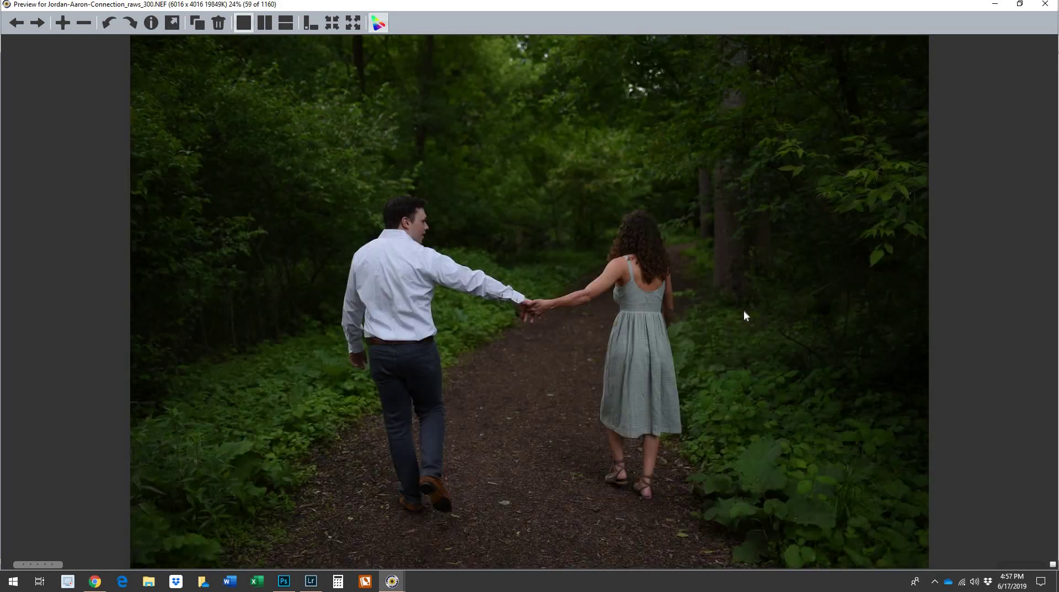
# Keep paging back from raws_300 to the frame ending in raws_288.
pyautogui.press('Left')
pyautogui.press('Left')
pyautogui.press('Left')
pyautogui.press('Left')
pyautogui.press('Left')
pyautogui.press('Left')
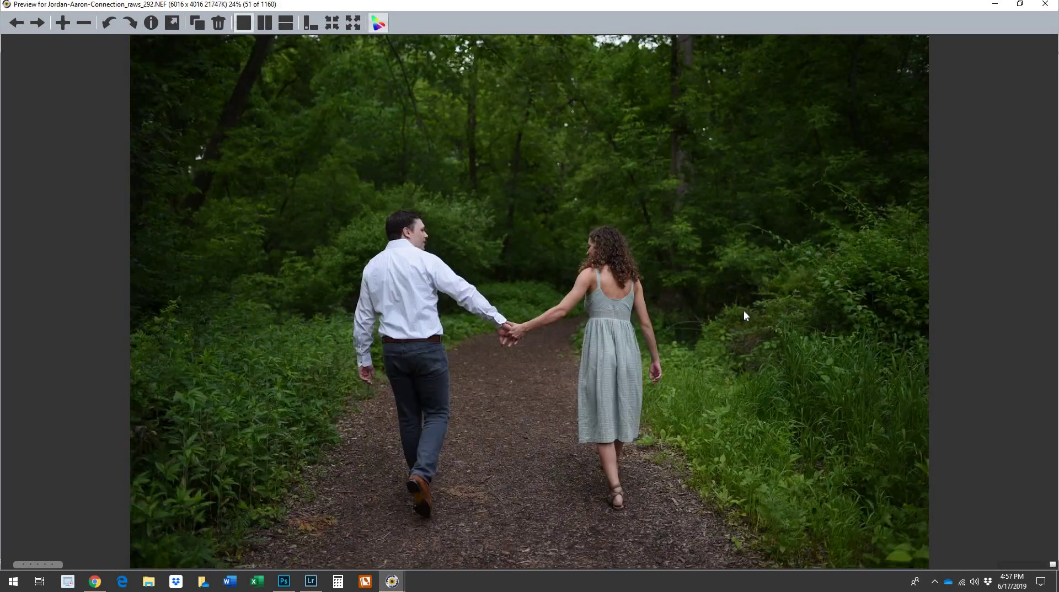
pyautogui.press('Left')
pyautogui.press('Left')
pyautogui.press('Left')
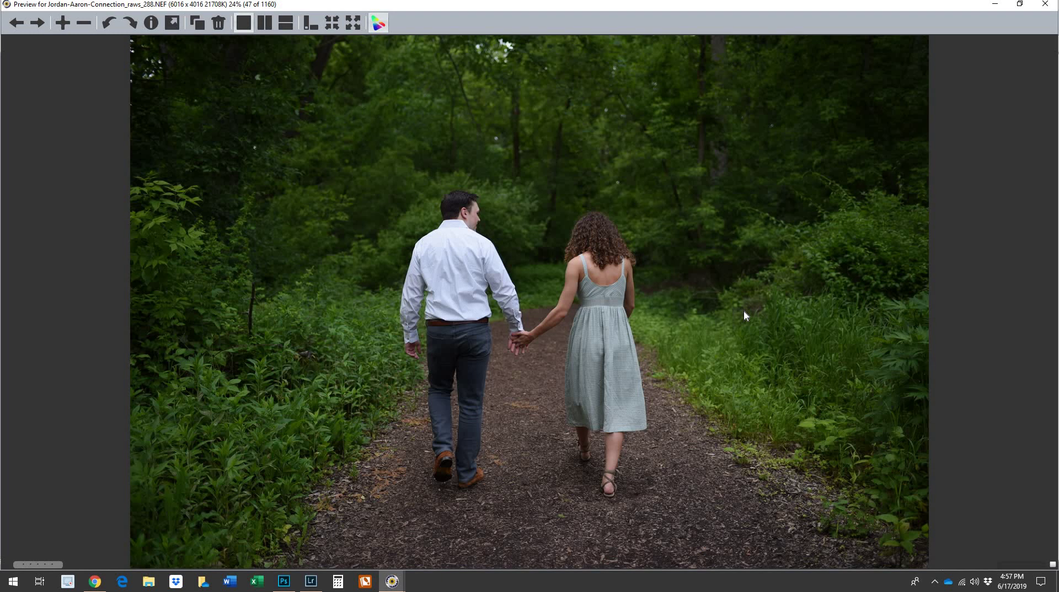
# Page forward to the frame ending in raws_294, close the preview and browse further down the contact sheet.
pyautogui.press('Right')
pyautogui.press('Right')
pyautogui.press('Right')
pyautogui.press('Right')
pyautogui.press('Right')
pyautogui.press('Right')
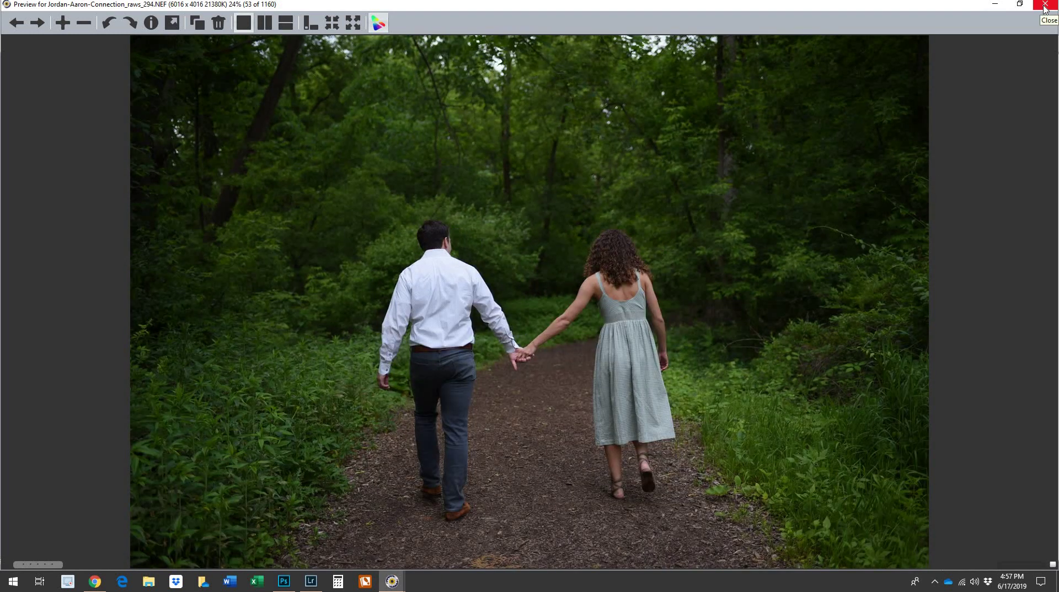
pyautogui.click(1045, 5)
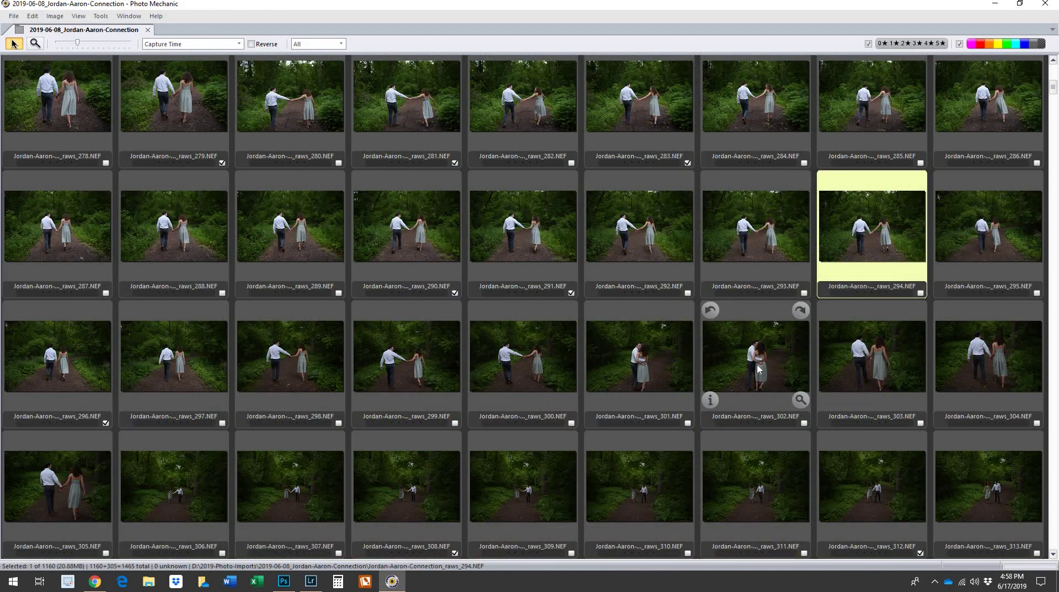
pyautogui.scroll(-15, 757, 365)
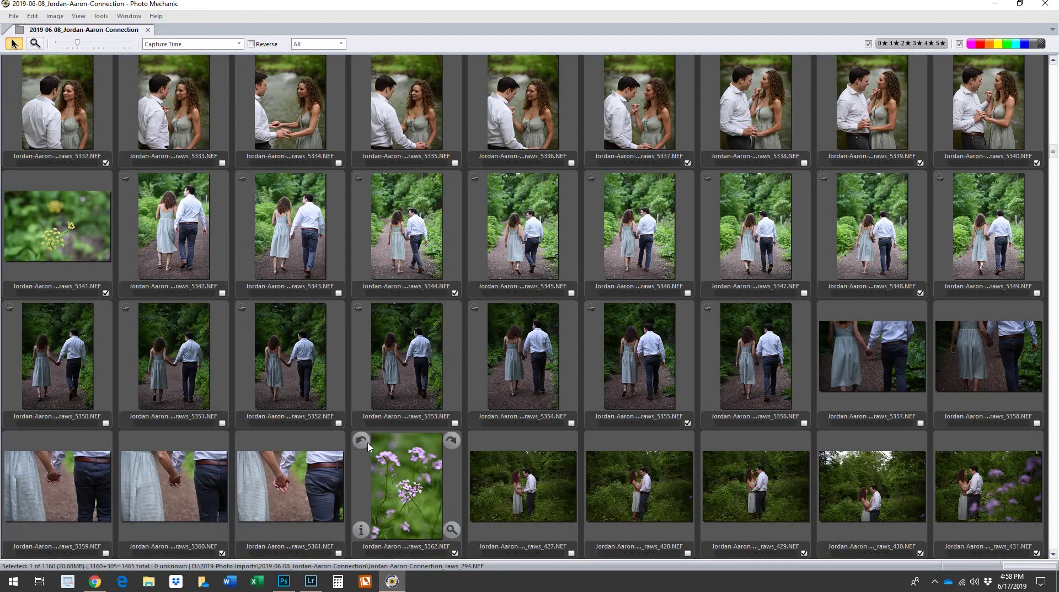
# Filter the contact sheet to show only the tagged photos.
pyautogui.scroll(15, 370, 441)
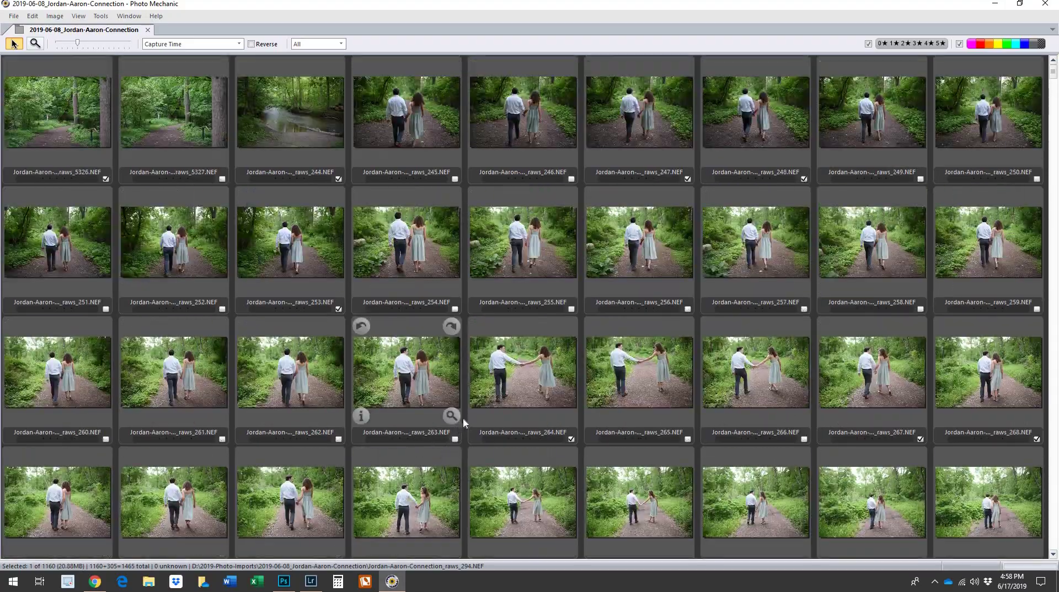
pyautogui.scroll(-15, 463, 422)
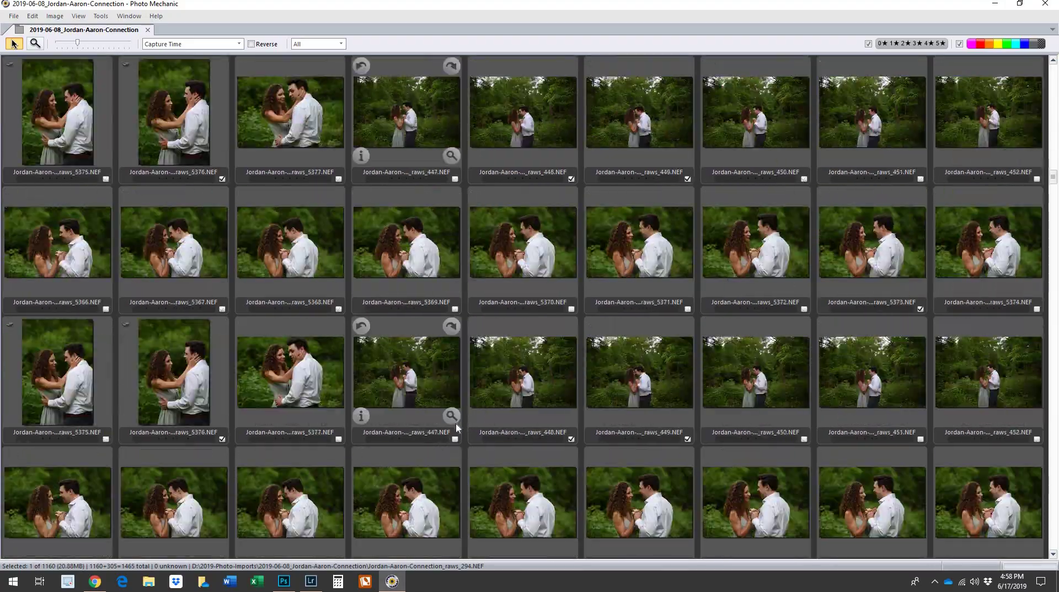
pyautogui.scroll(-20, 456, 422)
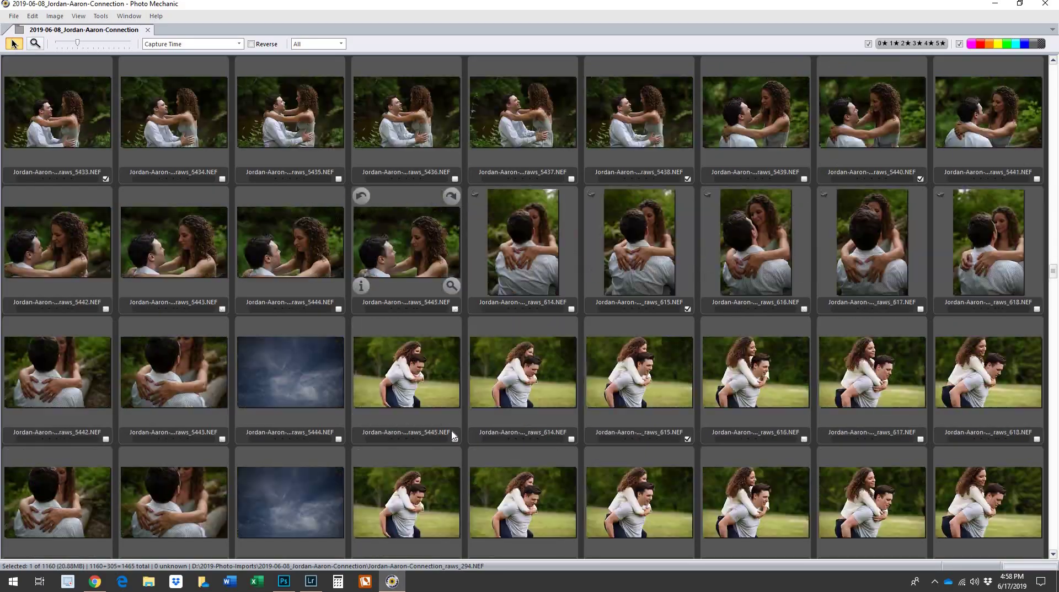
pyautogui.scroll(-20, 454, 436)
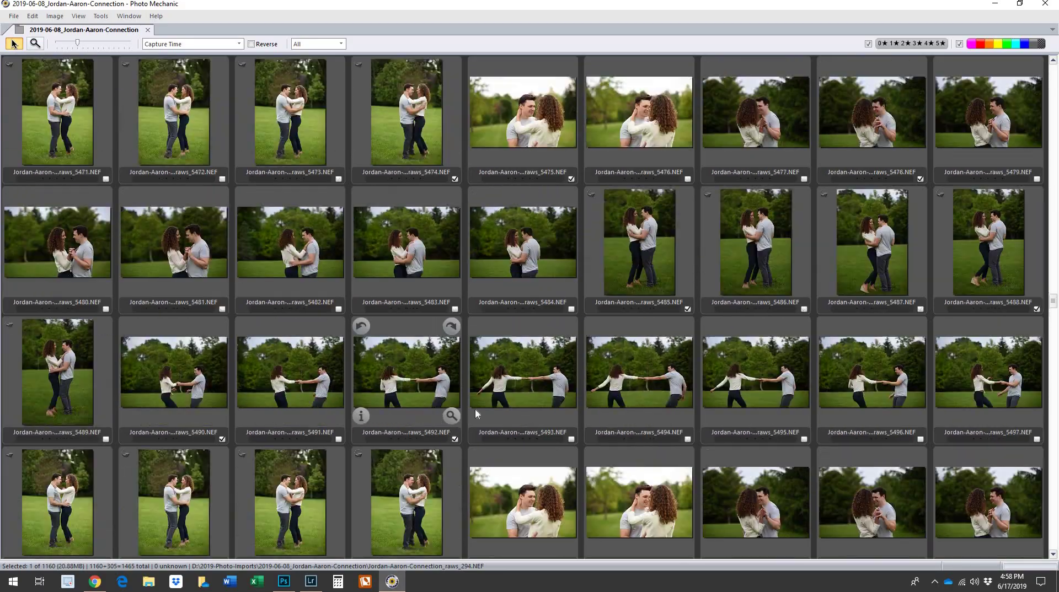
pyautogui.scroll(20, 475, 410)
pyautogui.moveTo(1053, 165); pyautogui.dragTo(1053, 71)
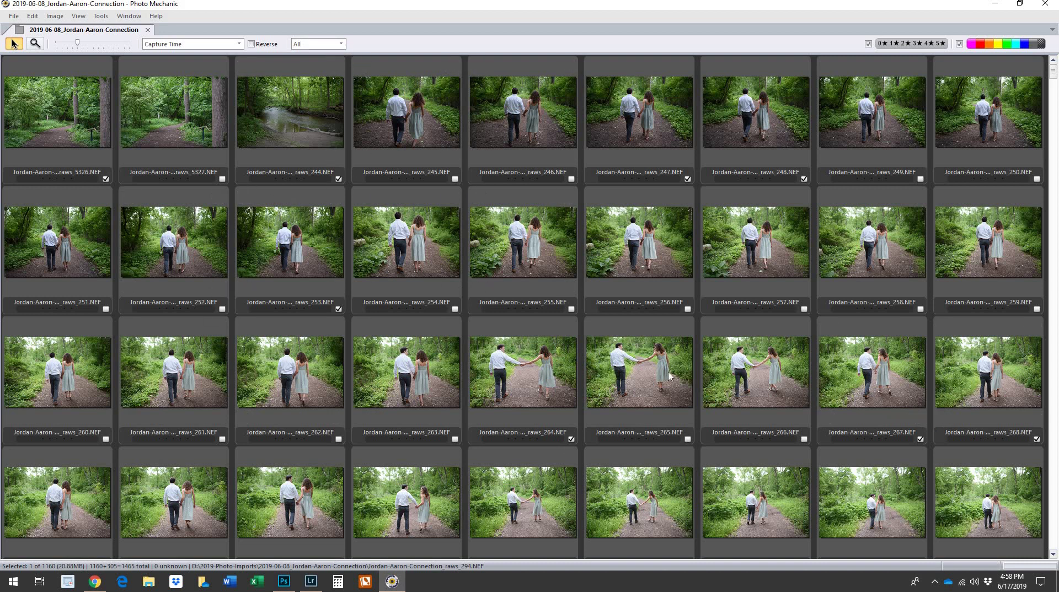
pyautogui.click(341, 44)
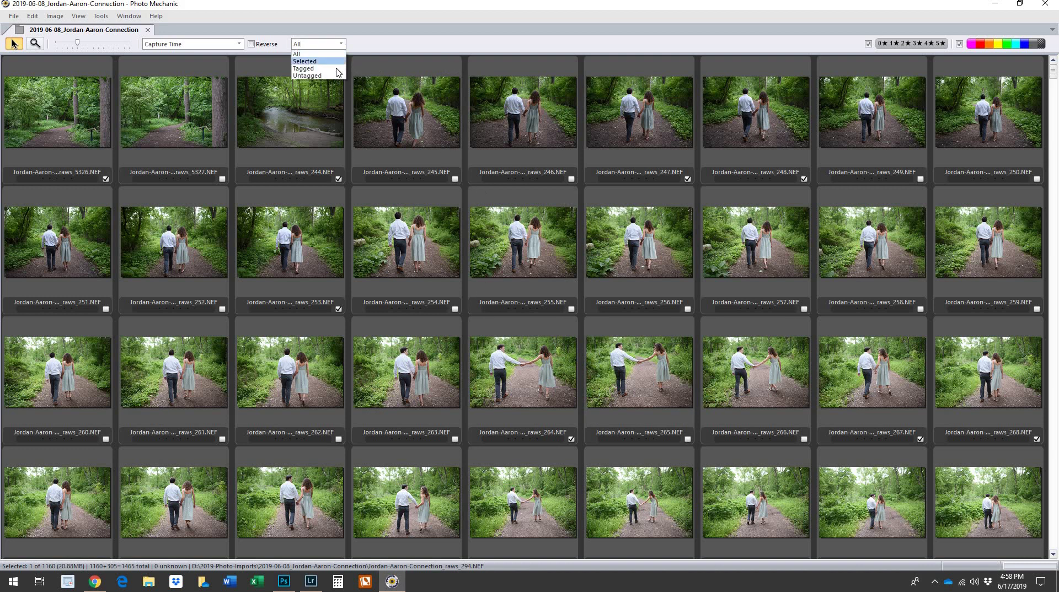
pyautogui.click(336, 69)
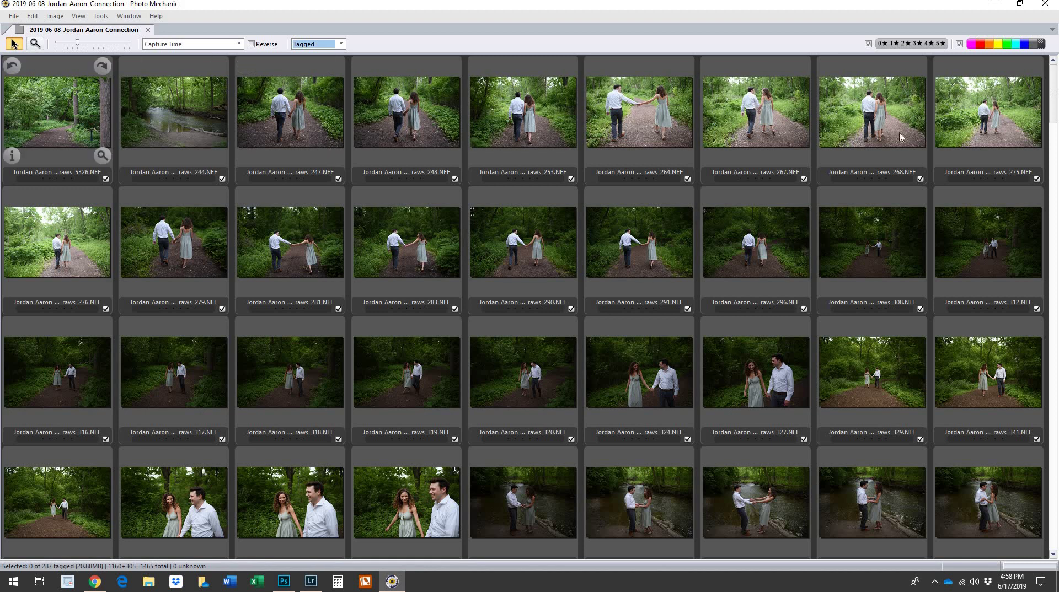
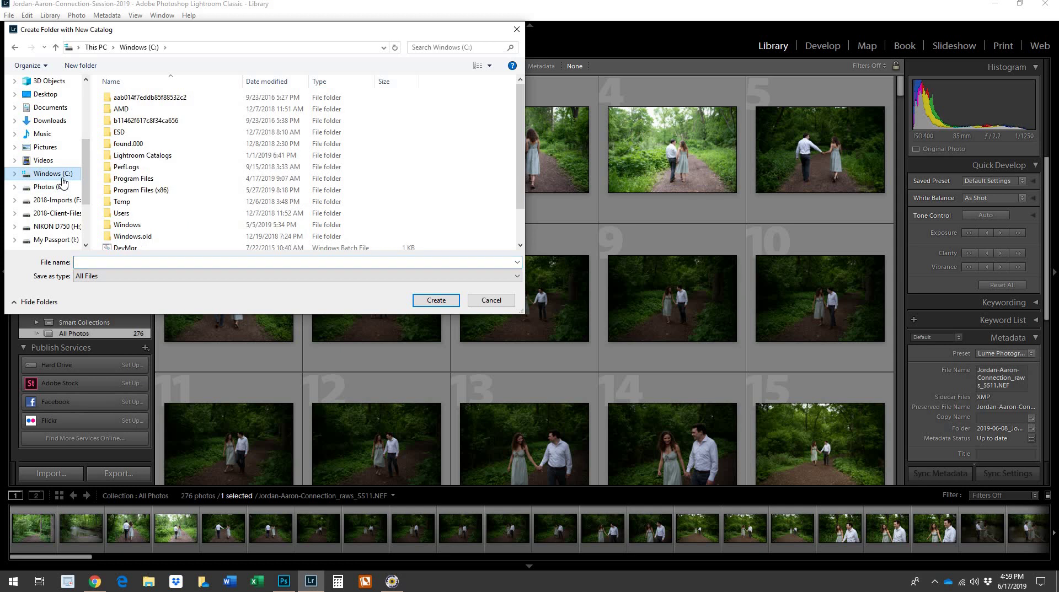
# Browse from drive C through Lightroom Catalogs to the Lightroom Catalogs 2019 folder as the new catalog's location.
pyautogui.doubleClick(150, 157)
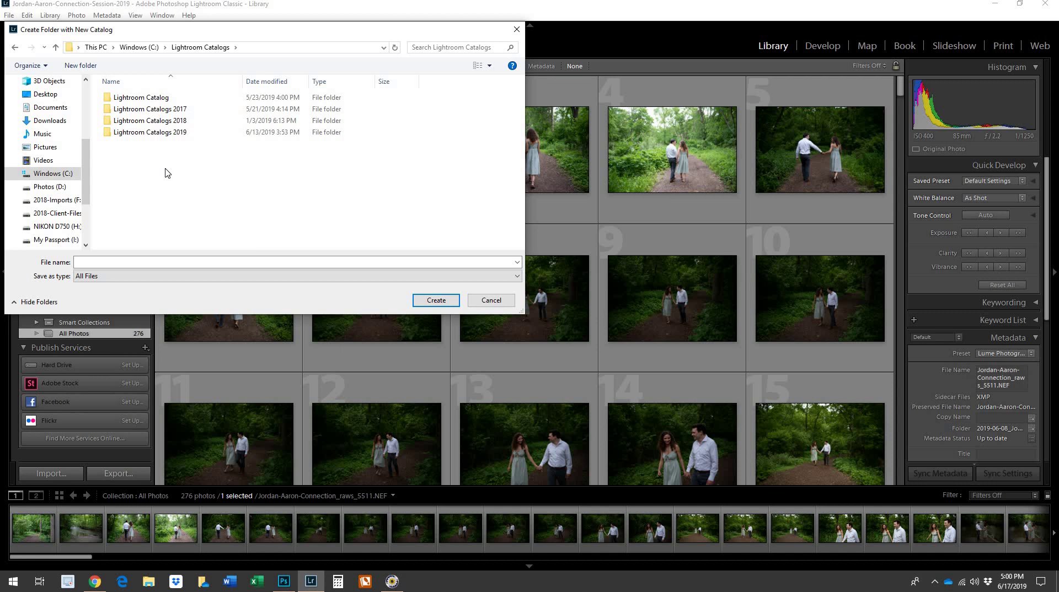
pyautogui.click(69, 175)
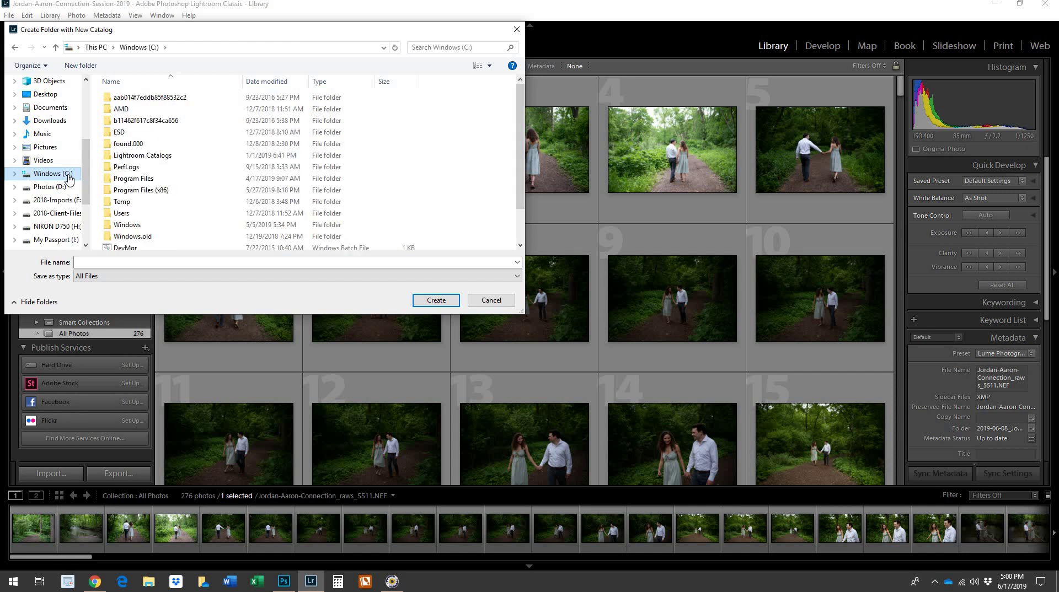
pyautogui.click(161, 158)
pyautogui.doubleClick(161, 160)
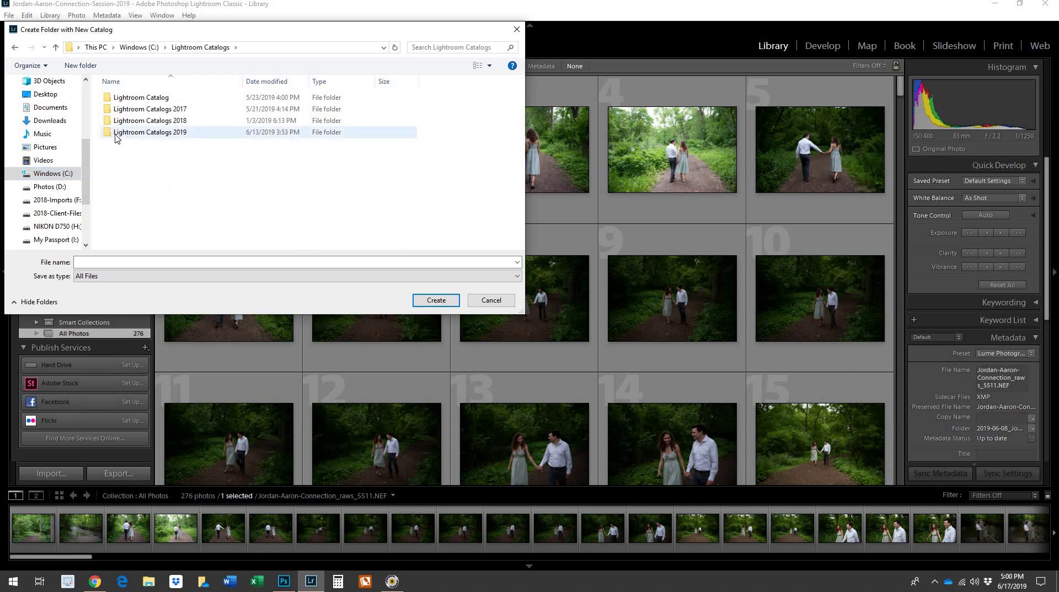
pyautogui.doubleClick(214, 136)
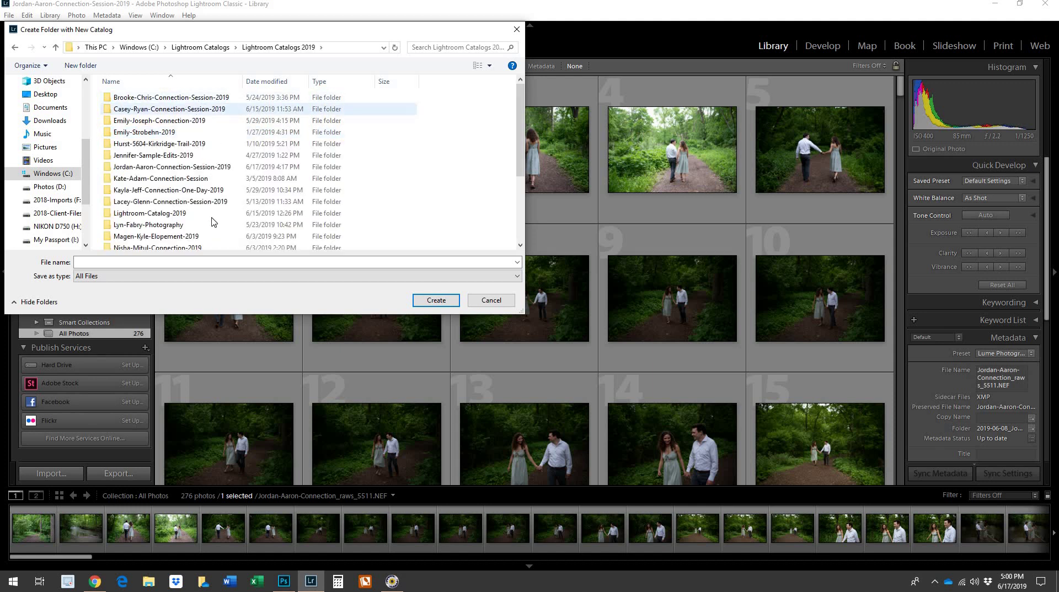
# Look through the 2019 catalog folders, select the current session's folder and cancel creating the new catalog.
pyautogui.scroll(-3, 201, 232)
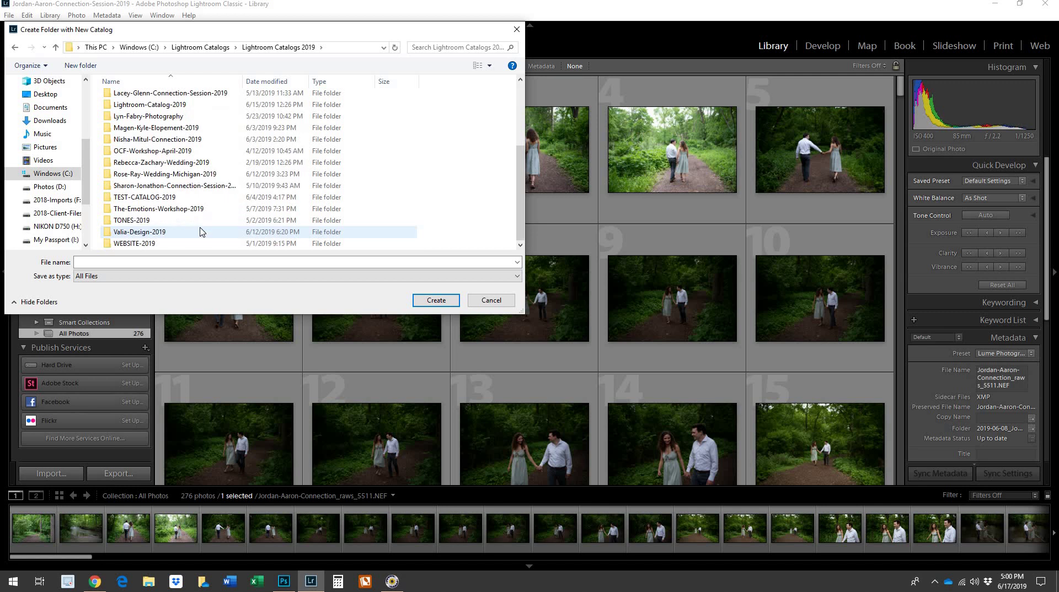
pyautogui.scroll(2, 201, 232)
pyautogui.scroll(2, 202, 231)
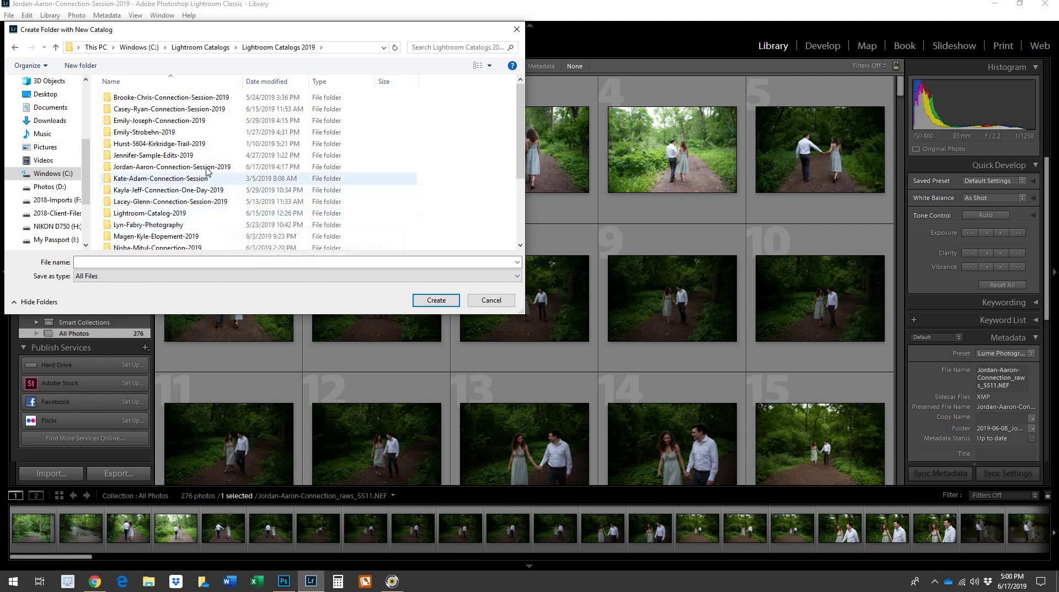
pyautogui.click(118, 167)
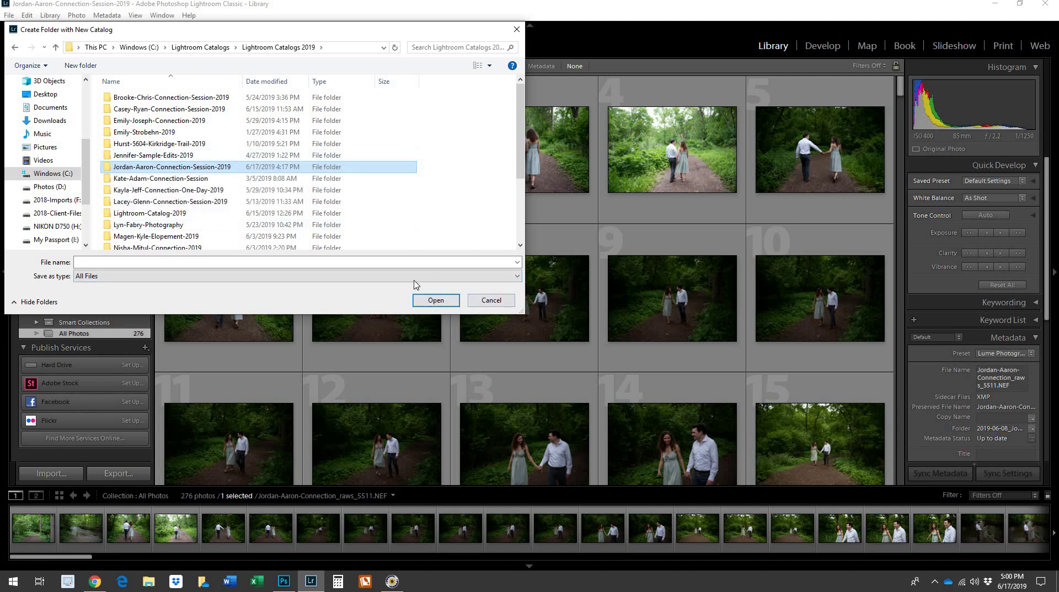
pyautogui.click(518, 31)
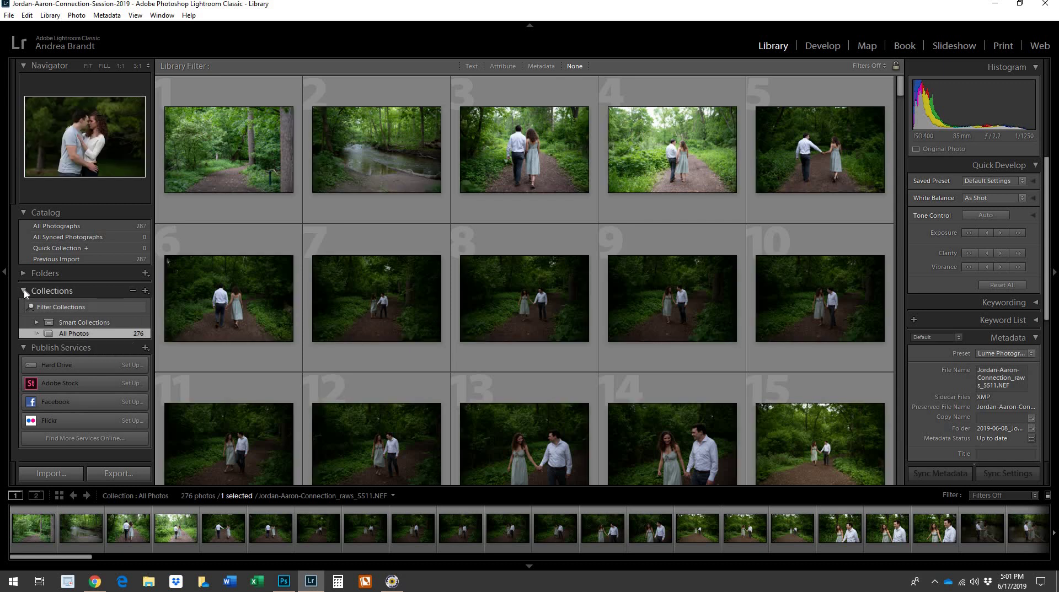
pyautogui.click(146, 293)
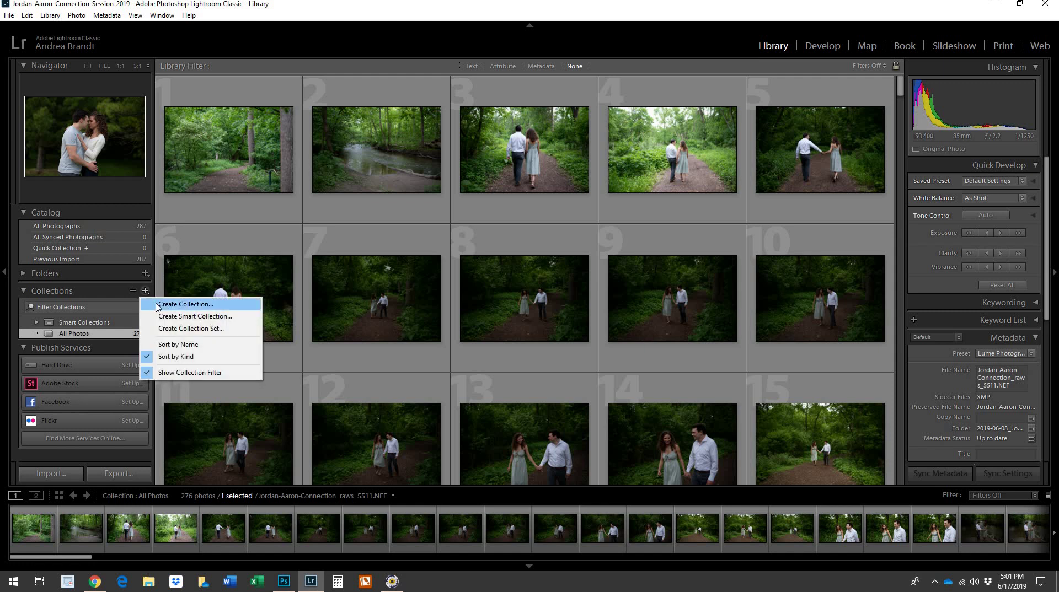
pyautogui.click(157, 305)
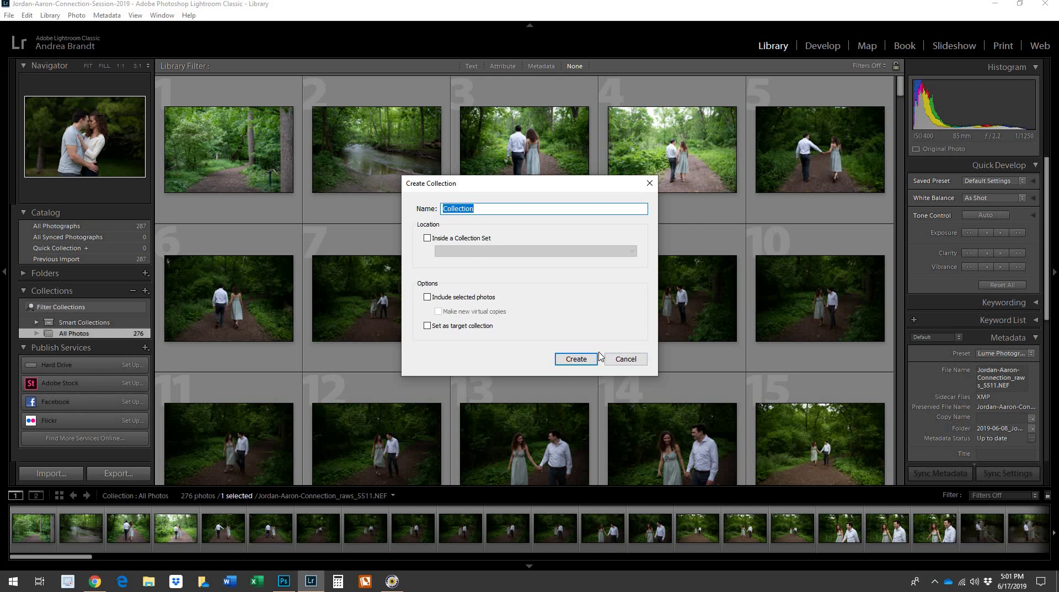
pyautogui.click(624, 360)
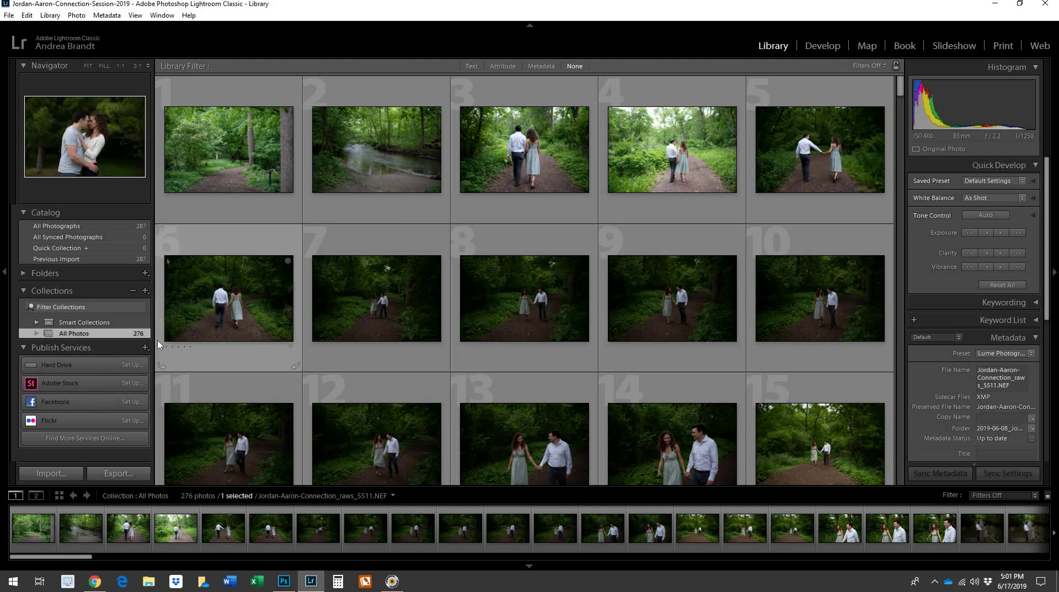
# Switch to Photo Mechanic, select all the tagged photos and try to bring them into Lightroom's Library grid.
pyautogui.click(392, 581)
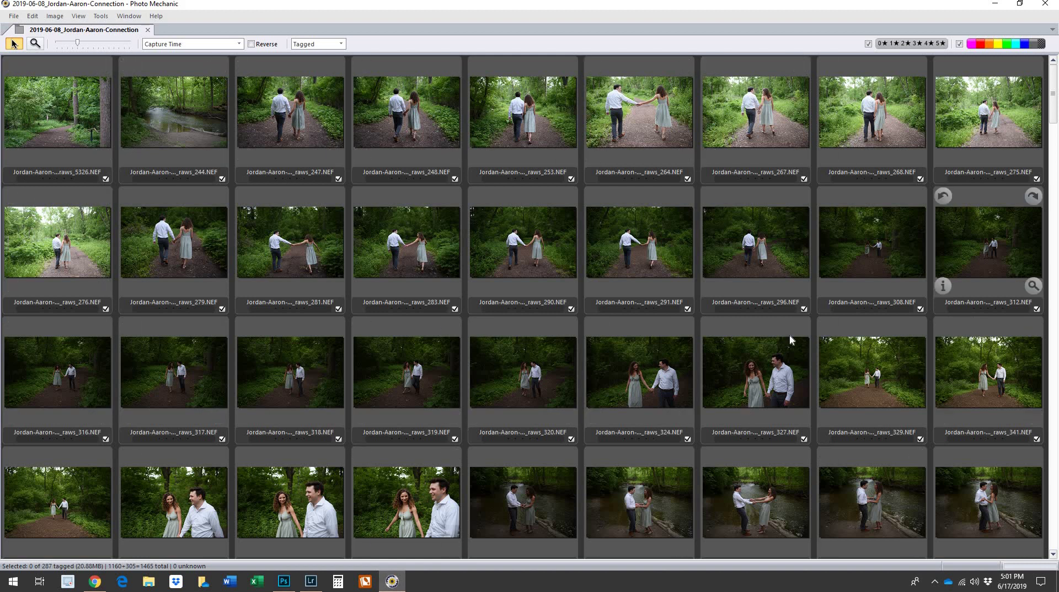
pyautogui.hotkey('ctrl', 'a')
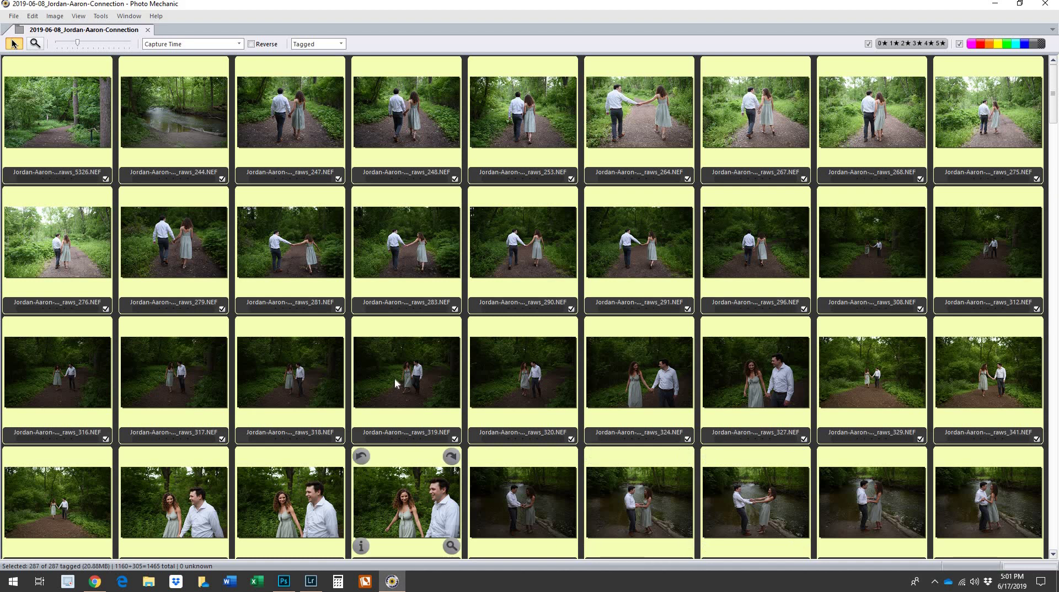
pyautogui.moveTo(395, 380); pyautogui.dragTo(406, 399)
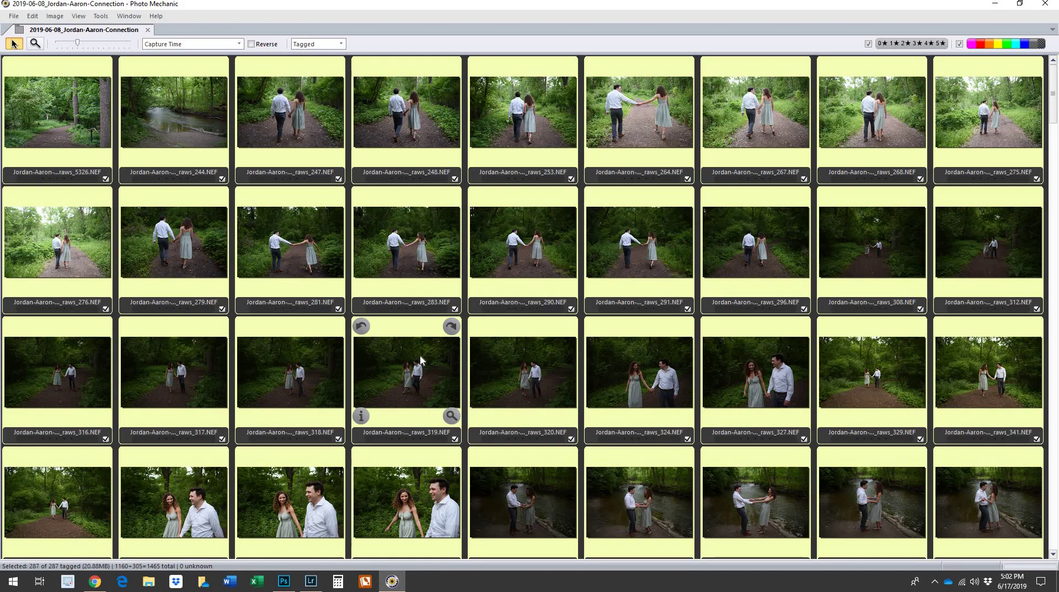
pyautogui.moveTo(419, 355); pyautogui.dragTo(328, 543)
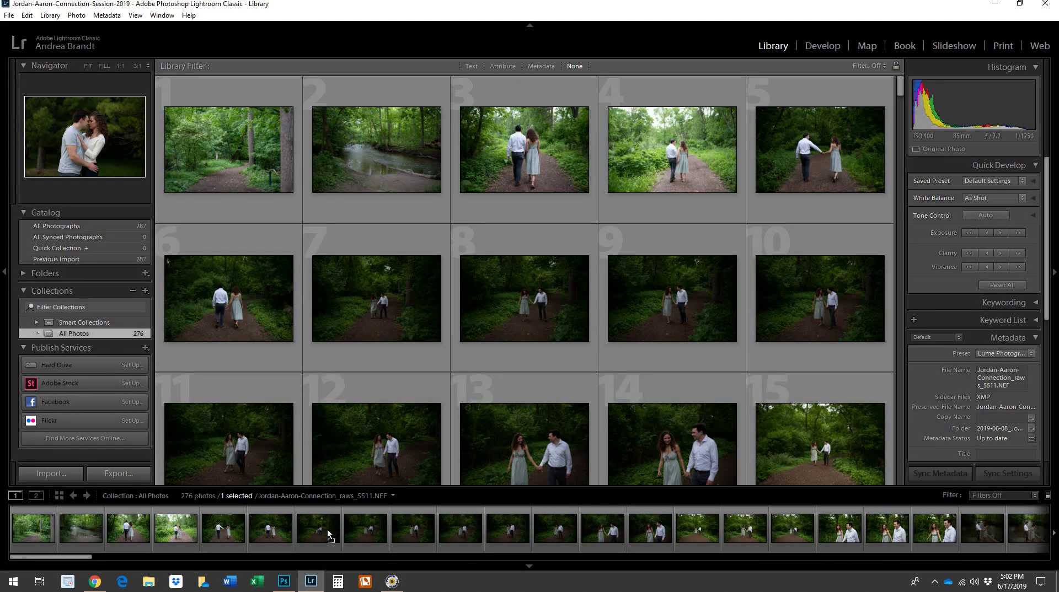
pyautogui.moveTo(403, 466); pyautogui.dragTo(417, 441)
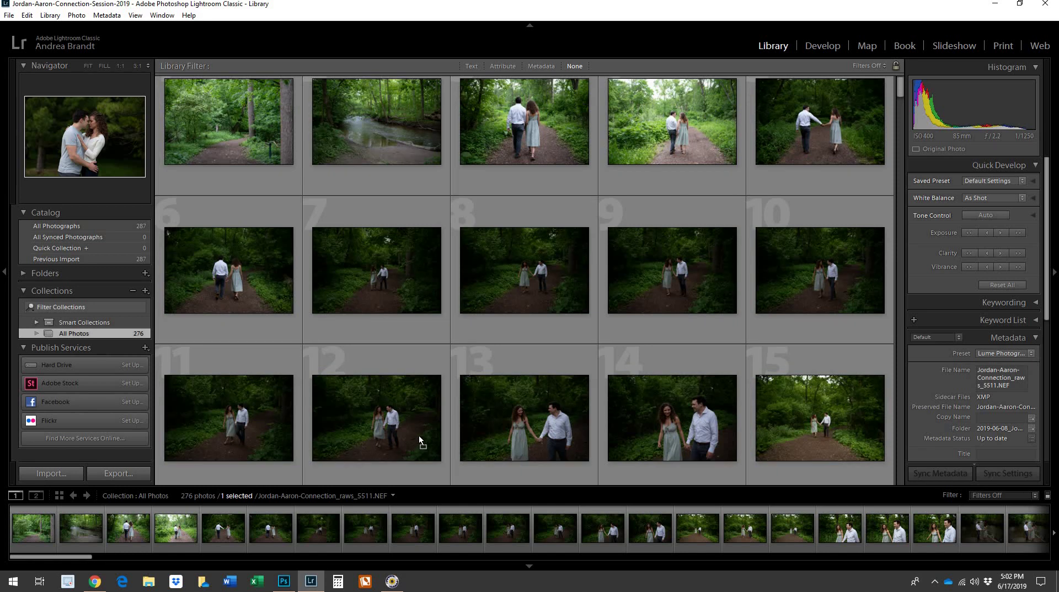
pyautogui.moveTo(418, 435); pyautogui.dragTo(721, 89)
pyautogui.moveTo(760, 49); pyautogui.dragTo(526, 334)
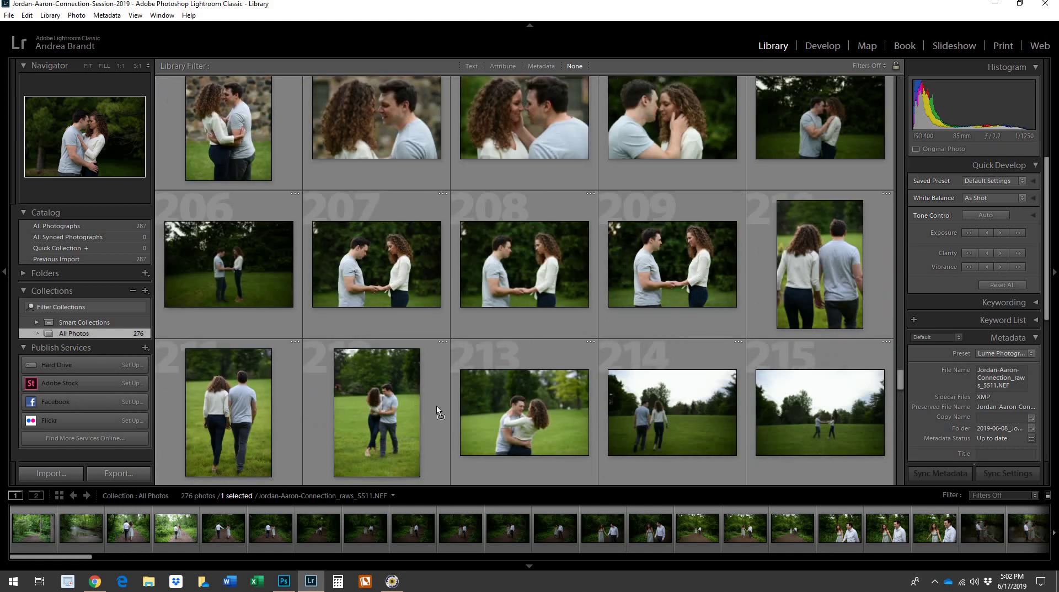
# Open the import settings for the session's raw folder and toggle Don't Import Suspected Duplicates off and back on.
pyautogui.scroll(-1, 485, 453)
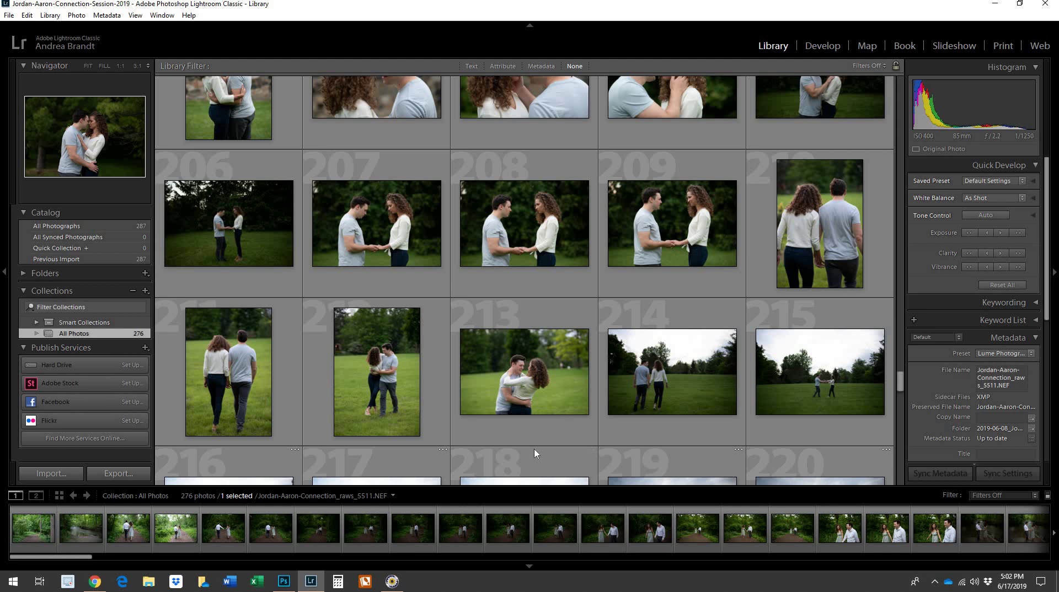
pyautogui.hotkey('ctrl', 'shift', 'i')
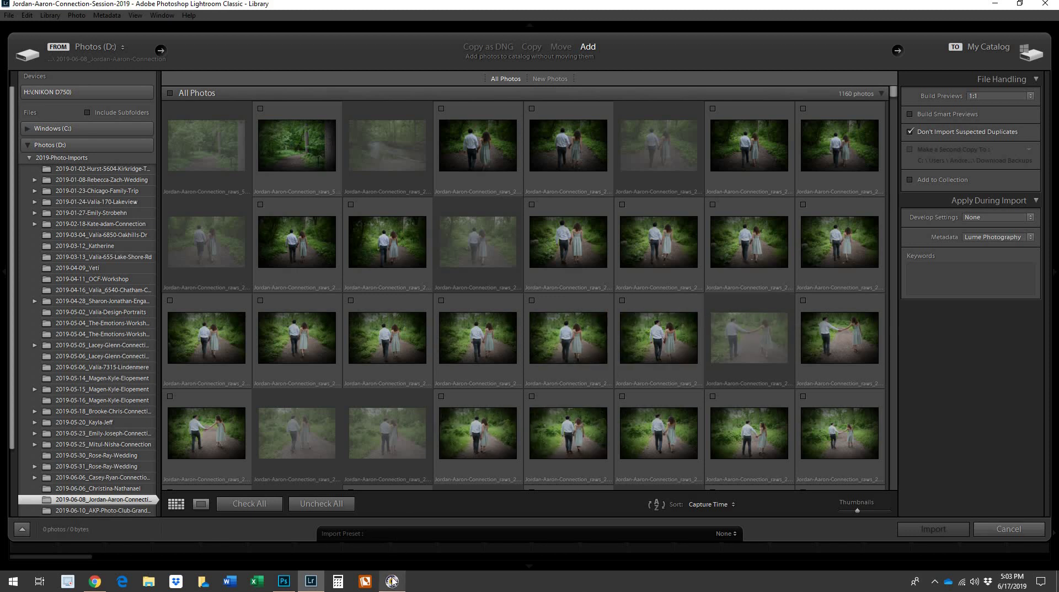
pyautogui.moveTo(391, 580)
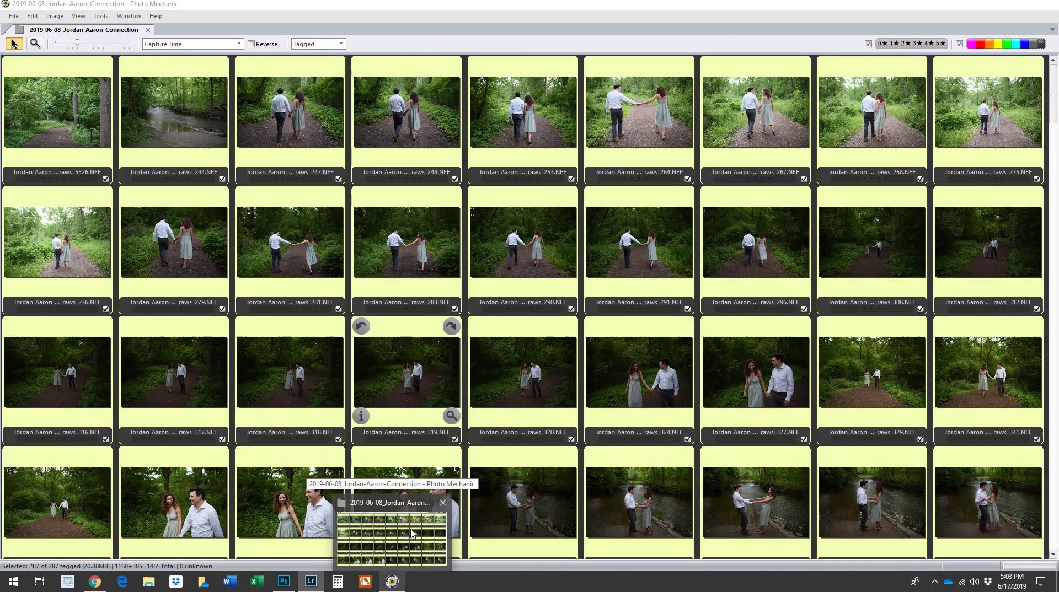
pyautogui.click(311, 581)
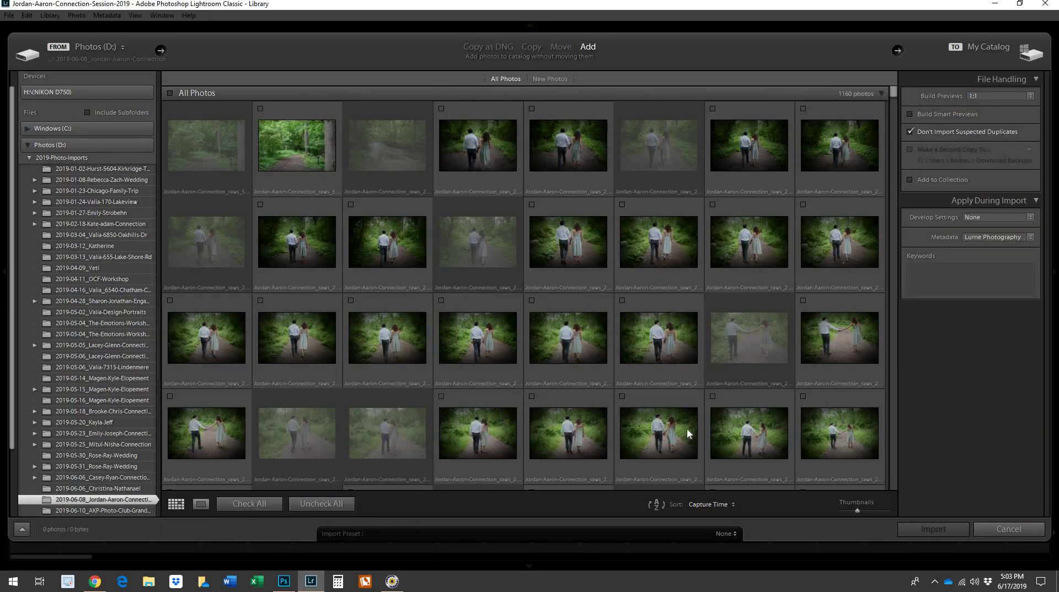
pyautogui.click(907, 132)
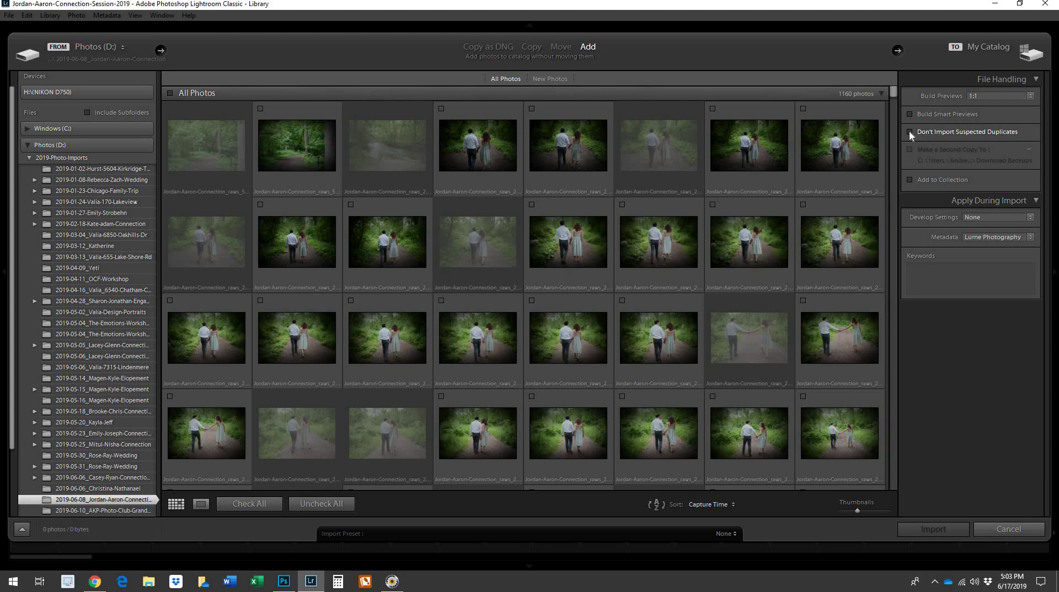
pyautogui.click(909, 131)
# Review the develop presets available during import, keep Develop Settings at None and cancel the import.
pyautogui.click(985, 217)
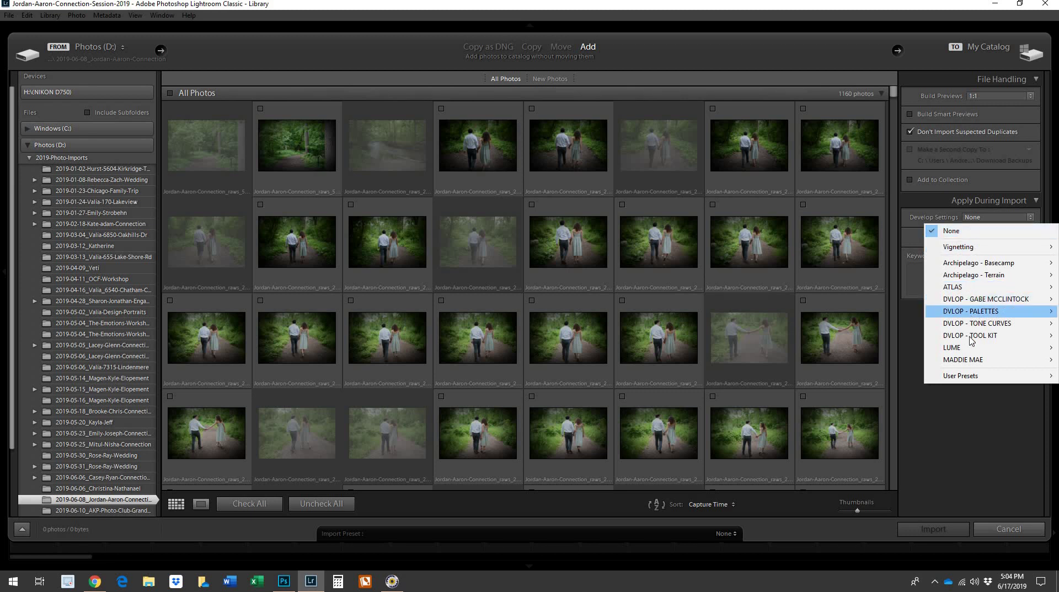
pyautogui.click(969, 232)
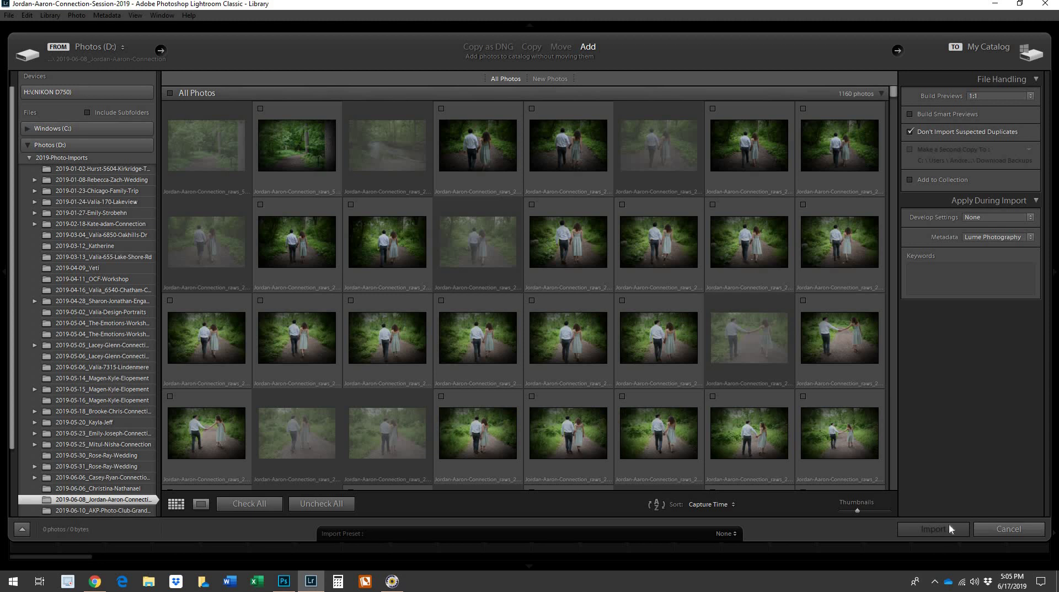
pyautogui.click(1004, 529)
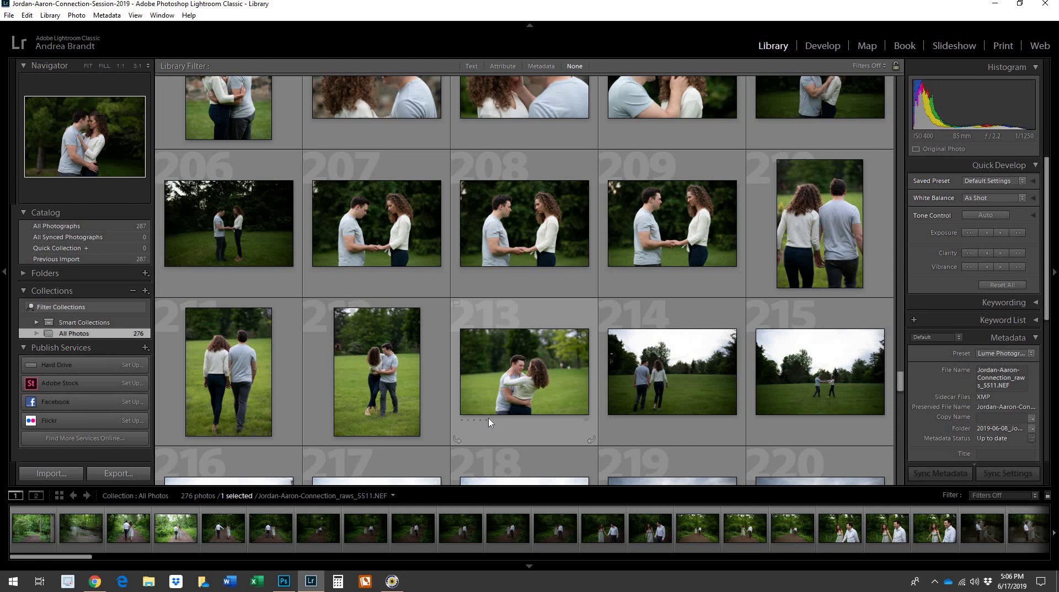
# Collapse the Metadata section and display All Photographs of the catalog.
pyautogui.click(1036, 339)
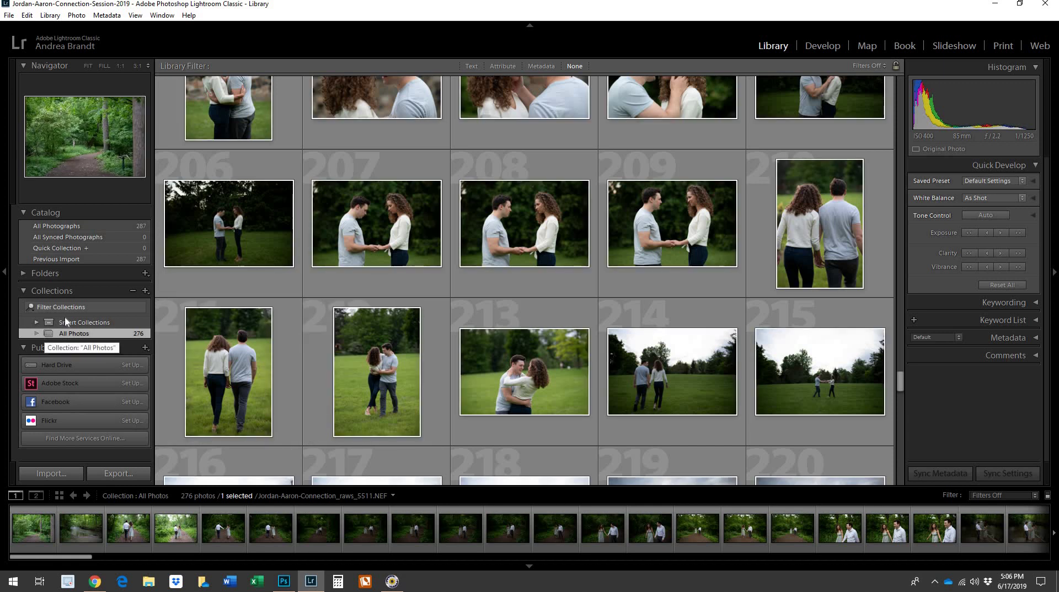
pyautogui.click(70, 225)
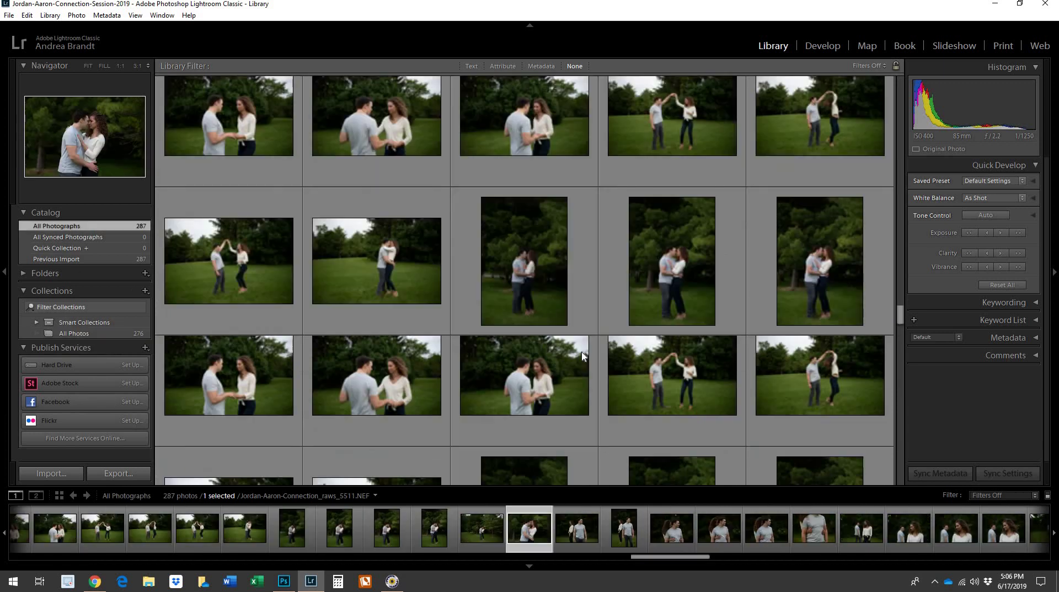
# Select all photographs in the catalog, add them to the All Photos collection and open that collection.
pyautogui.scroll(15, 582, 356)
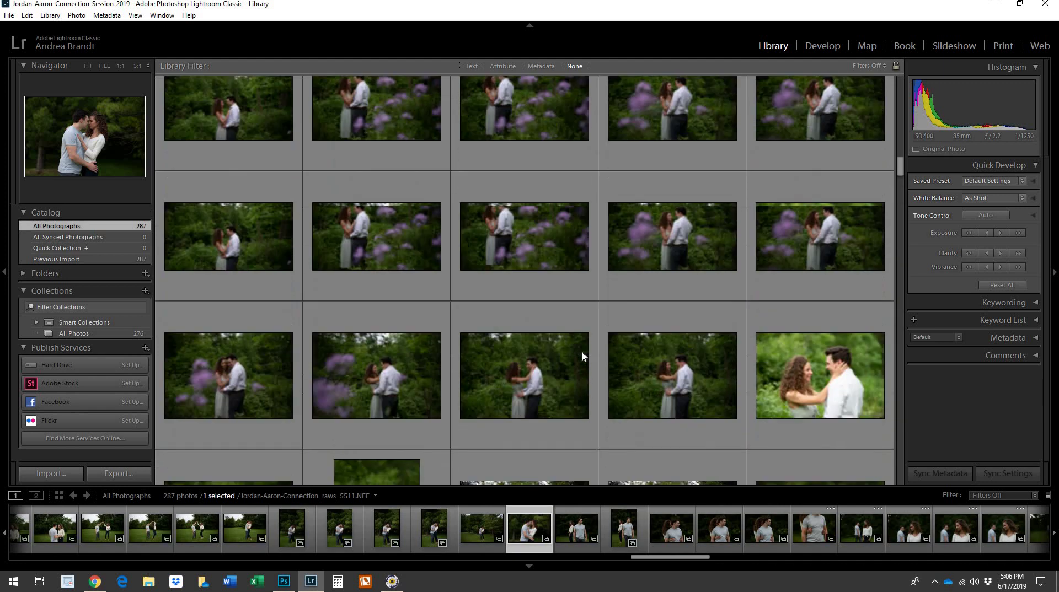
pyautogui.scroll(12, 581, 356)
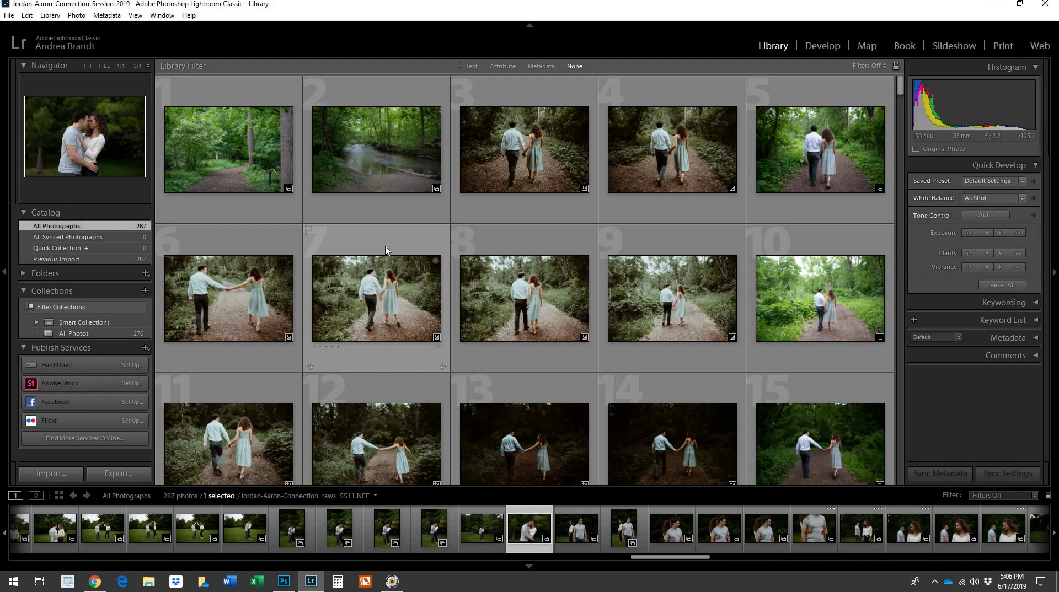
pyautogui.hotkey('ctrl', 'a')
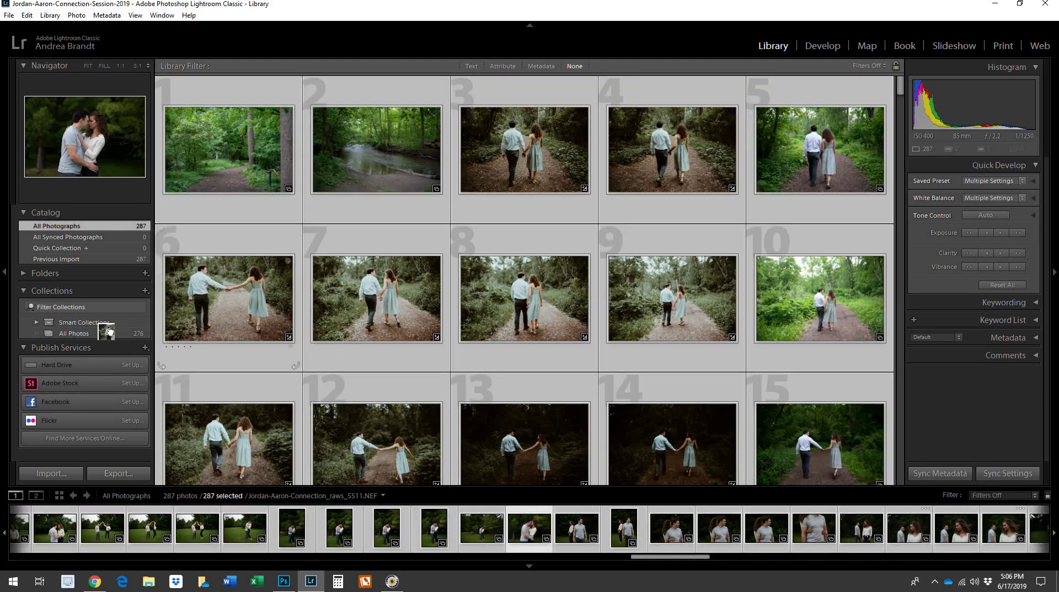
pyautogui.click(107, 333)
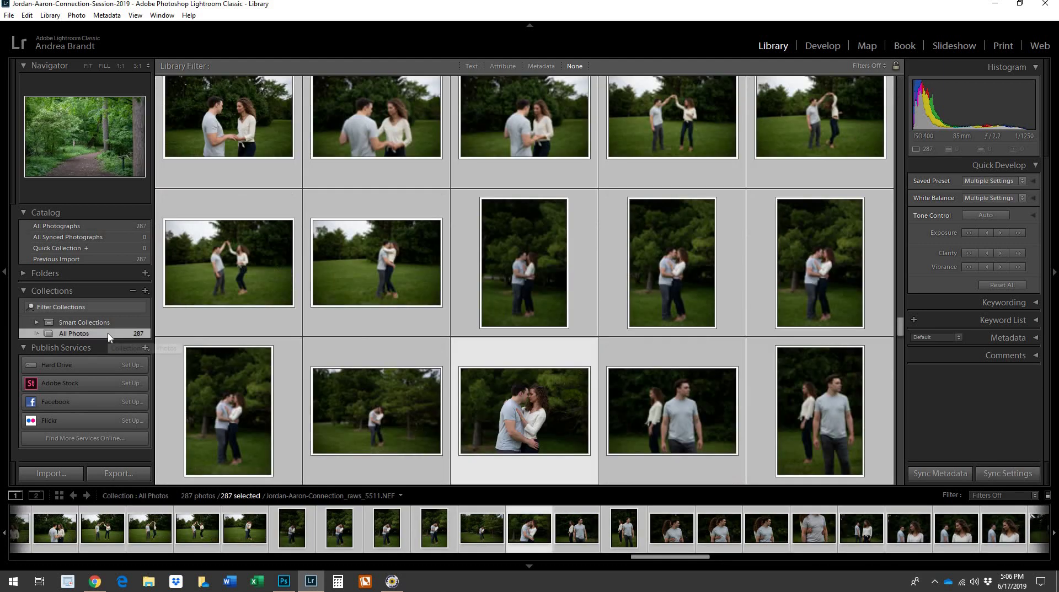
pyautogui.click(75, 227)
pyautogui.scroll(10, 458, 248)
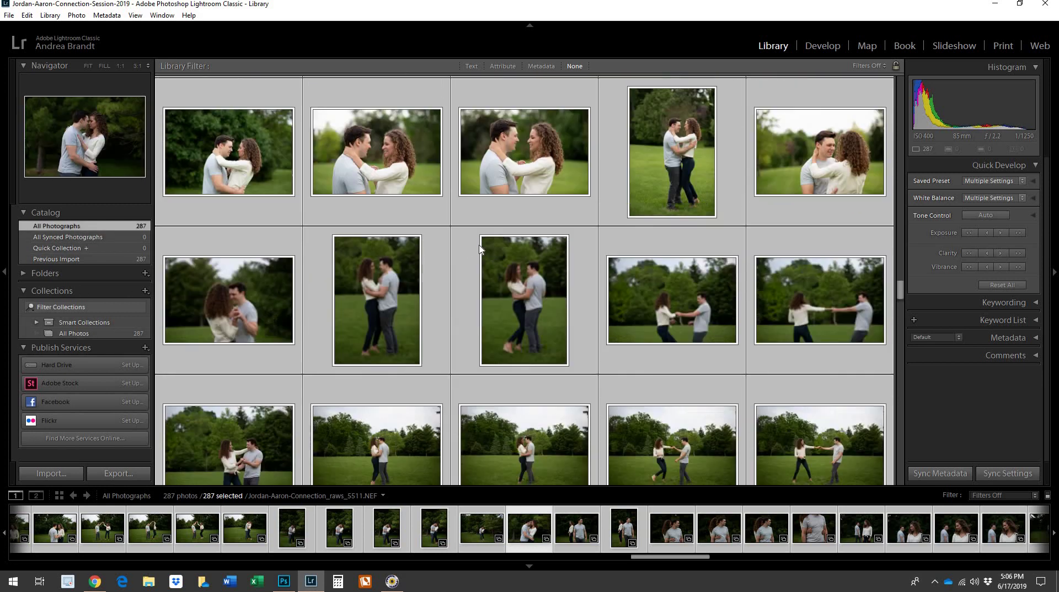
pyautogui.scroll(15, 504, 250)
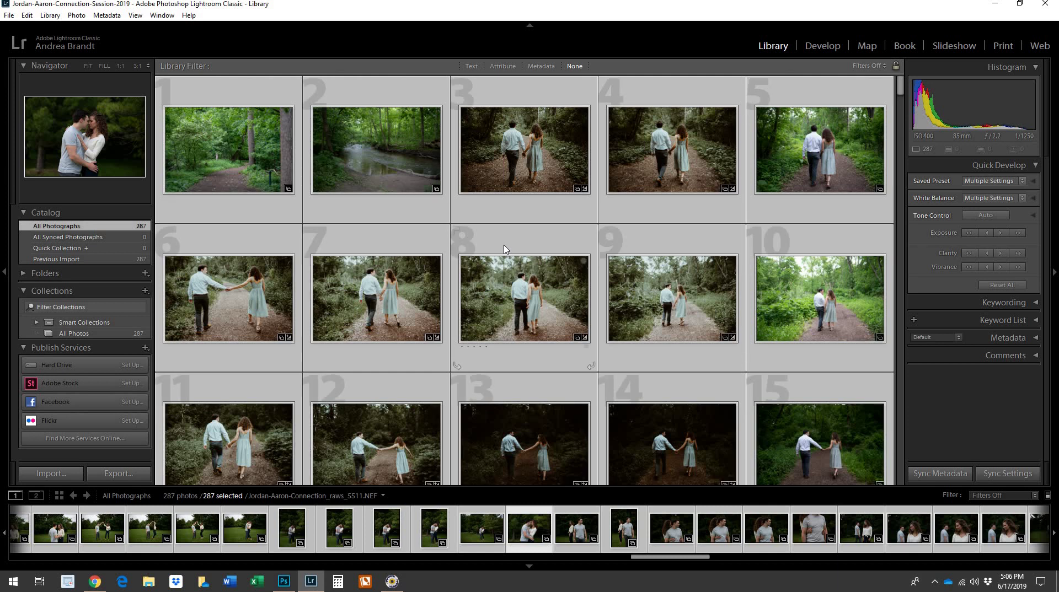
pyautogui.moveTo(380, 302); pyautogui.dragTo(72, 338)
pyautogui.click(72, 337)
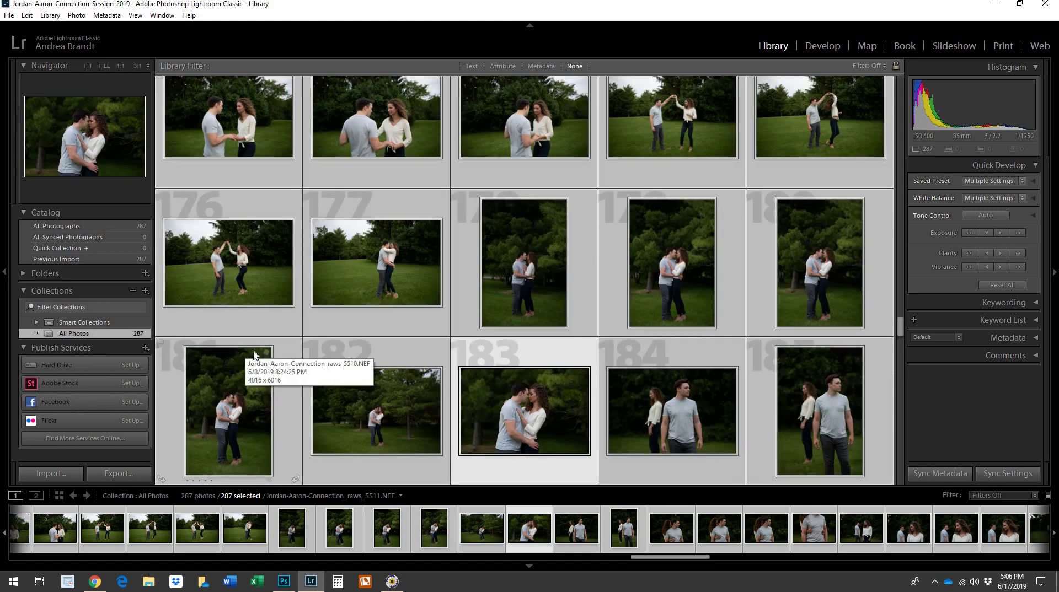
# Reset the develop settings of every photo in the All Photos collection and deselect them all.
pyautogui.scroll(15, 254, 355)
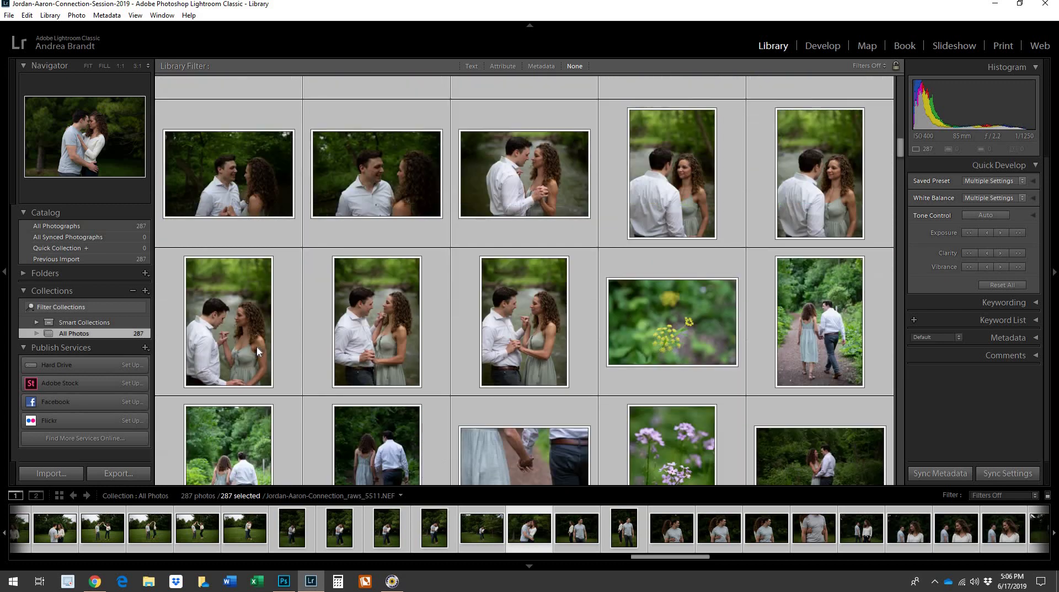
pyautogui.scroll(10, 257, 349)
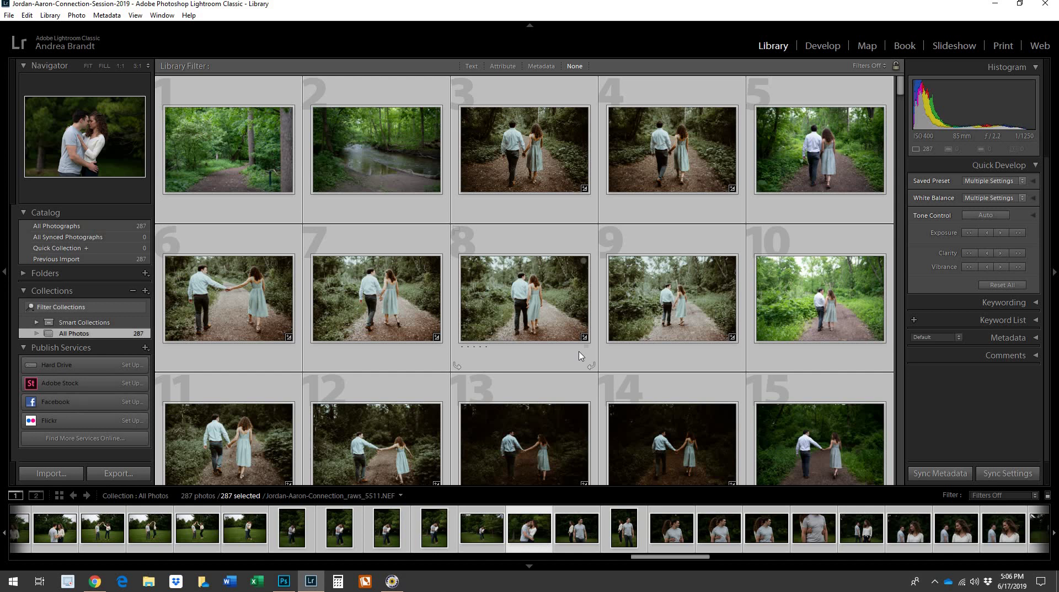
pyautogui.hotkey('ctrl', 'shift', 'r')
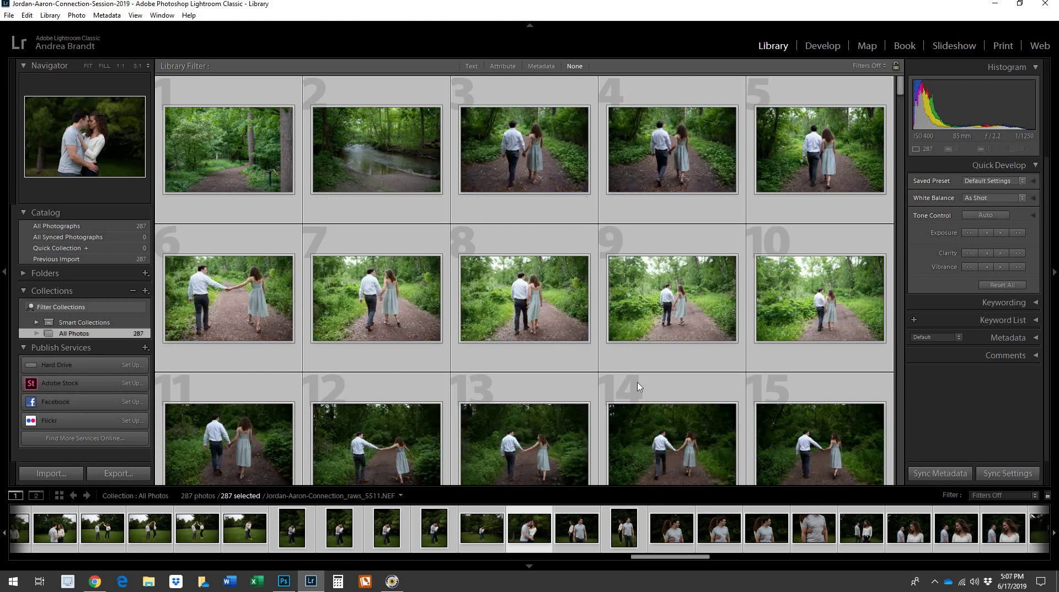
pyautogui.scroll(-3, 632, 382)
pyautogui.scroll(-2, 632, 383)
pyautogui.scroll(5, 631, 383)
pyautogui.hotkey('ctrl', 'd')
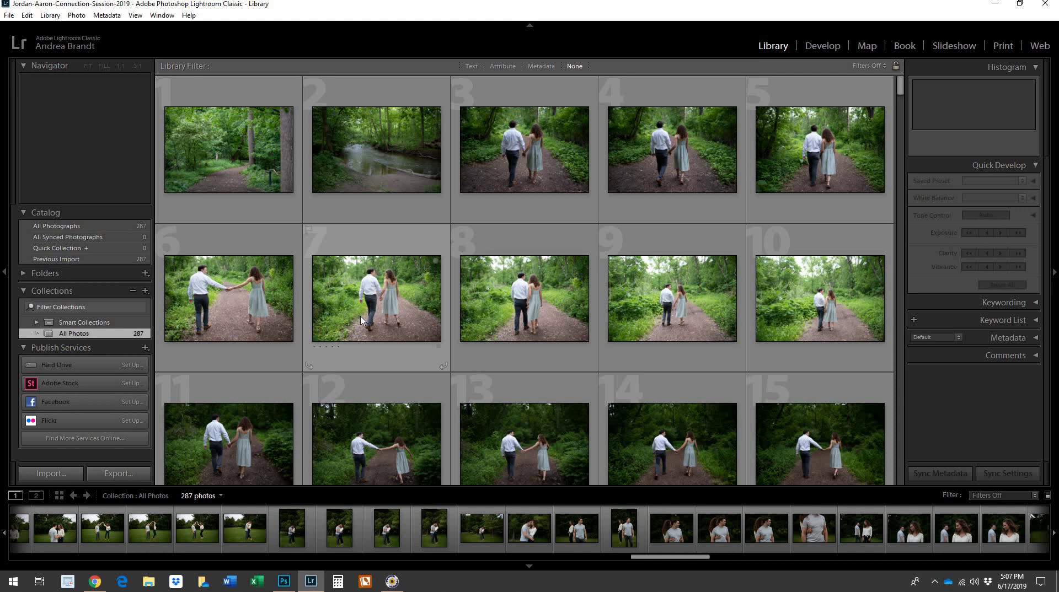
# Enlarge the photos and compare the similar shots of the couple walking away, third to fifth in the All Photos collection.
pyautogui.doubleClick(248, 175)
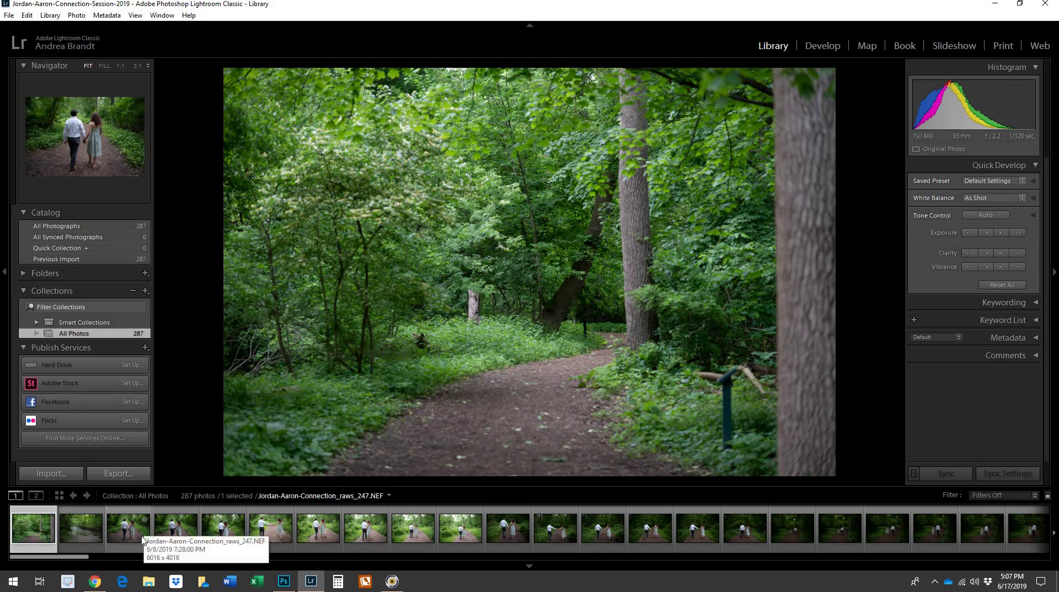
pyautogui.click(142, 540)
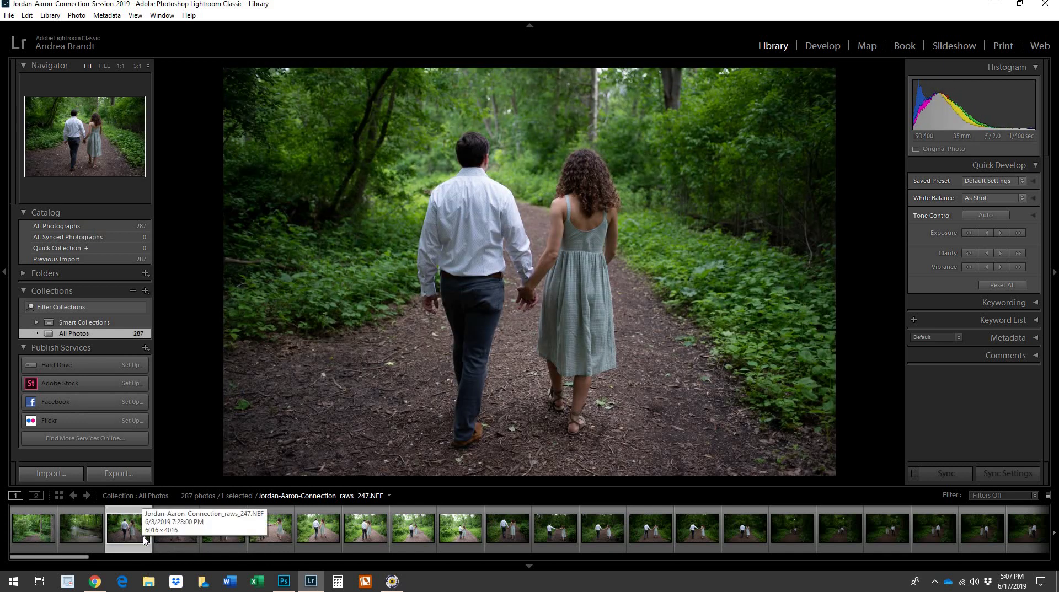
pyautogui.click(170, 531)
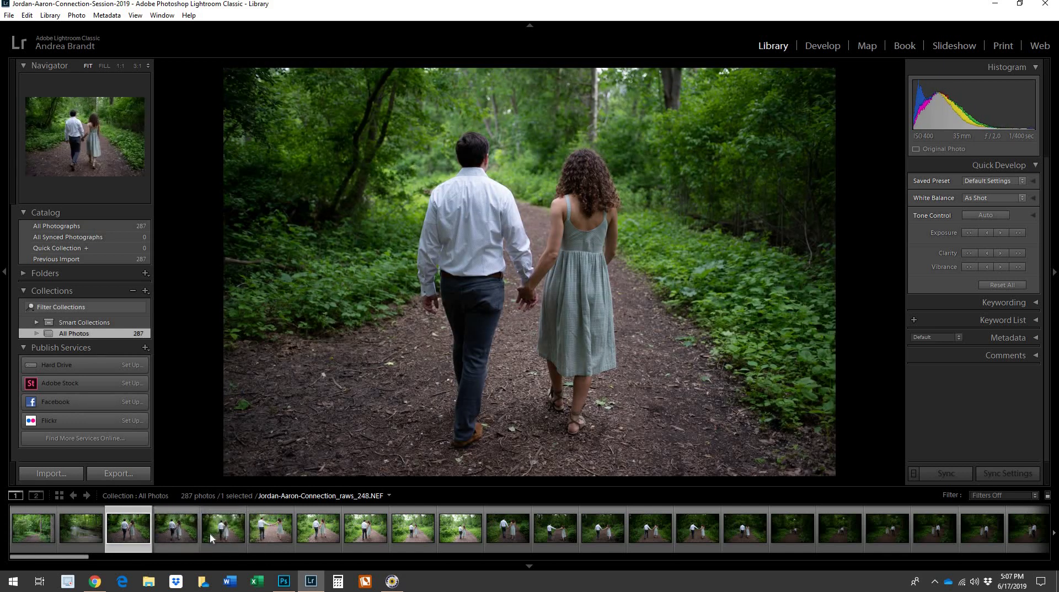
pyautogui.click(210, 533)
pyautogui.click(142, 529)
pyautogui.click(173, 534)
pyautogui.click(213, 534)
pyautogui.click(140, 535)
pyautogui.click(175, 535)
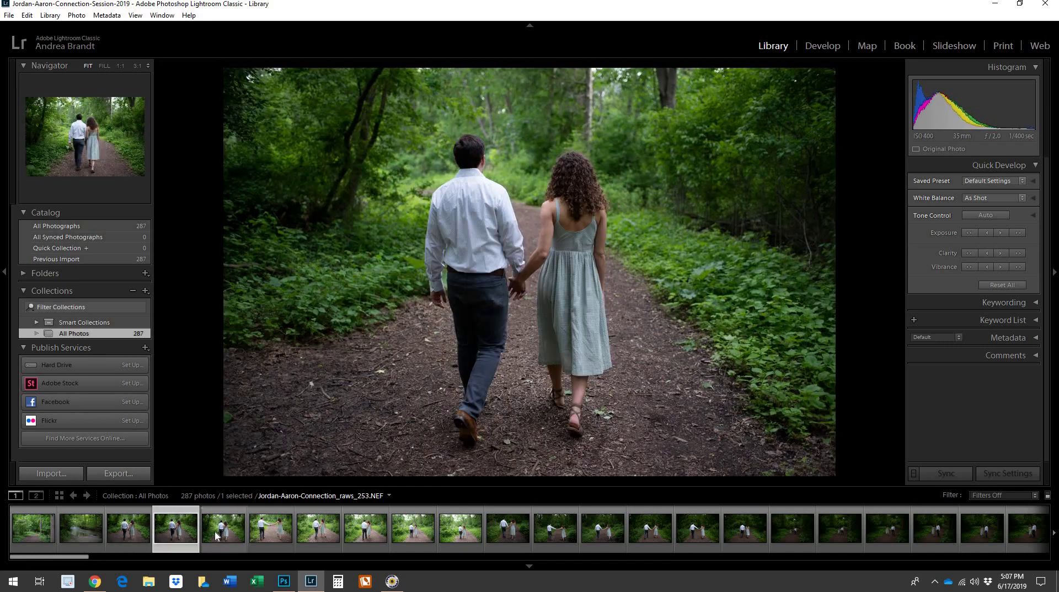
pyautogui.click(219, 537)
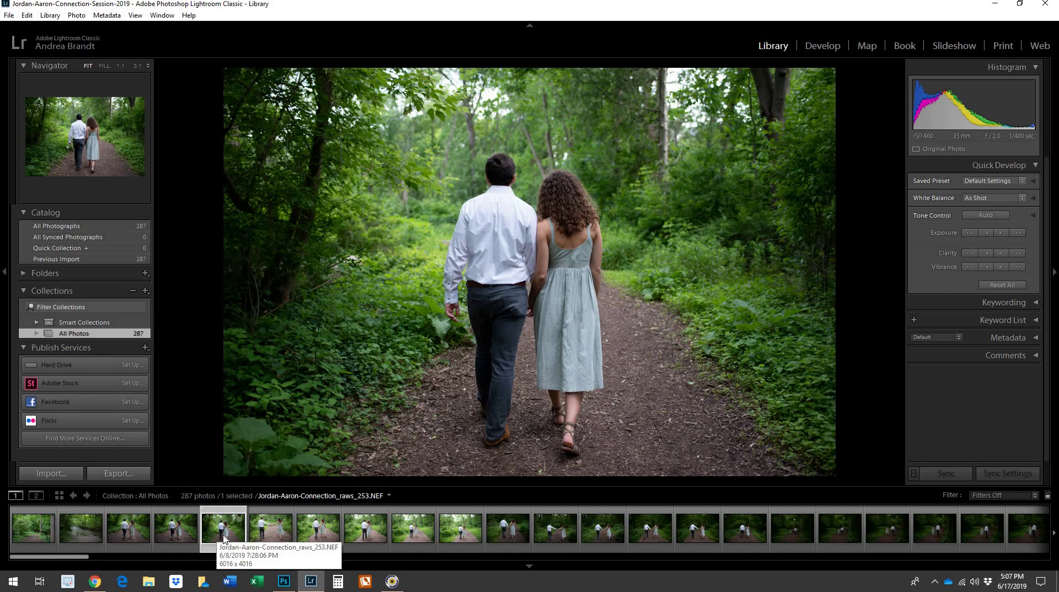
pyautogui.click(160, 533)
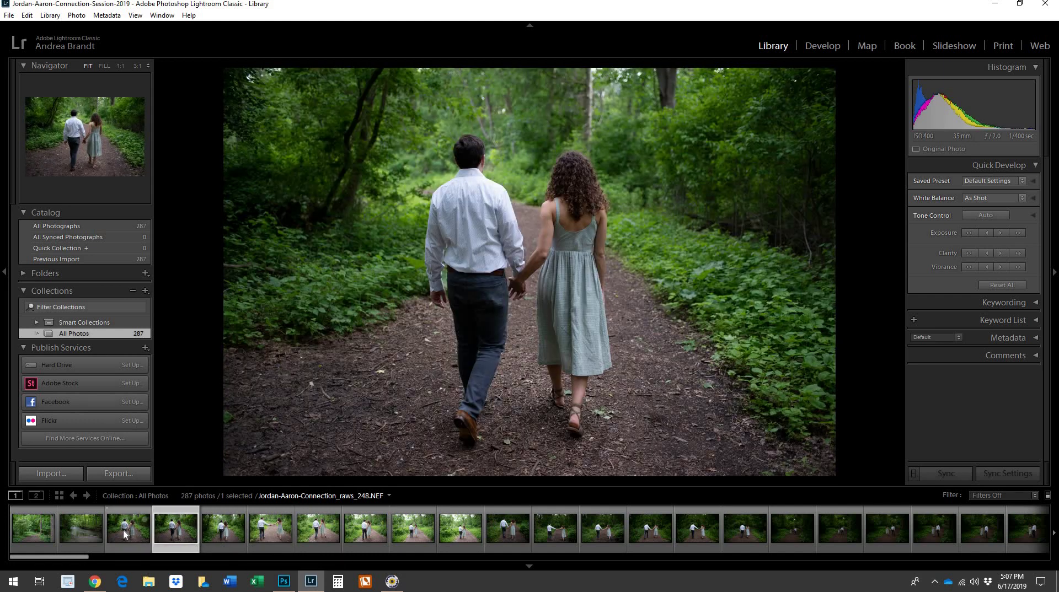
pyautogui.click(138, 535)
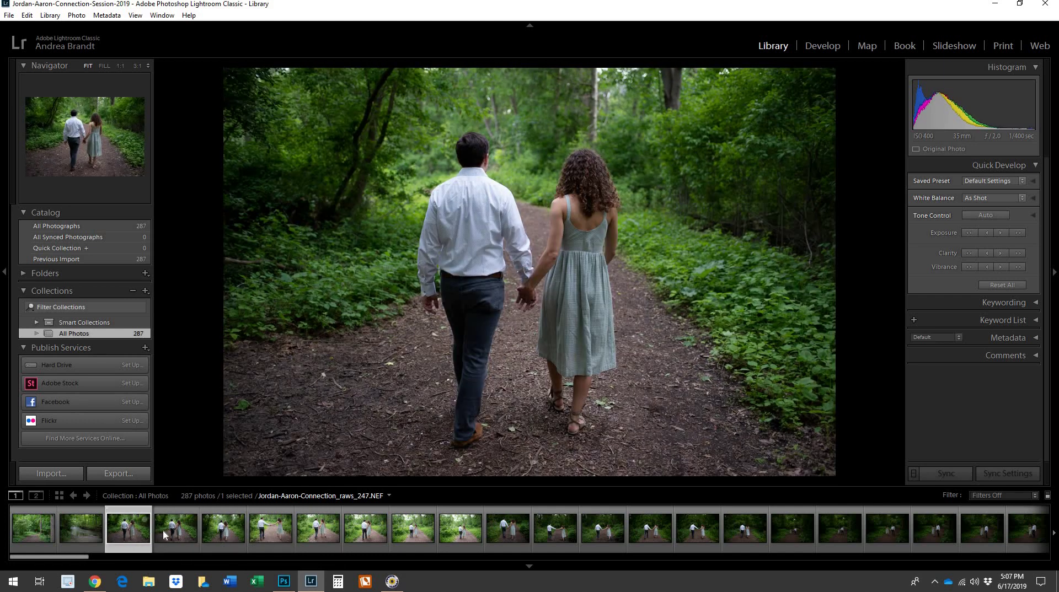
pyautogui.click(163, 535)
pyautogui.click(139, 535)
pyautogui.click(175, 536)
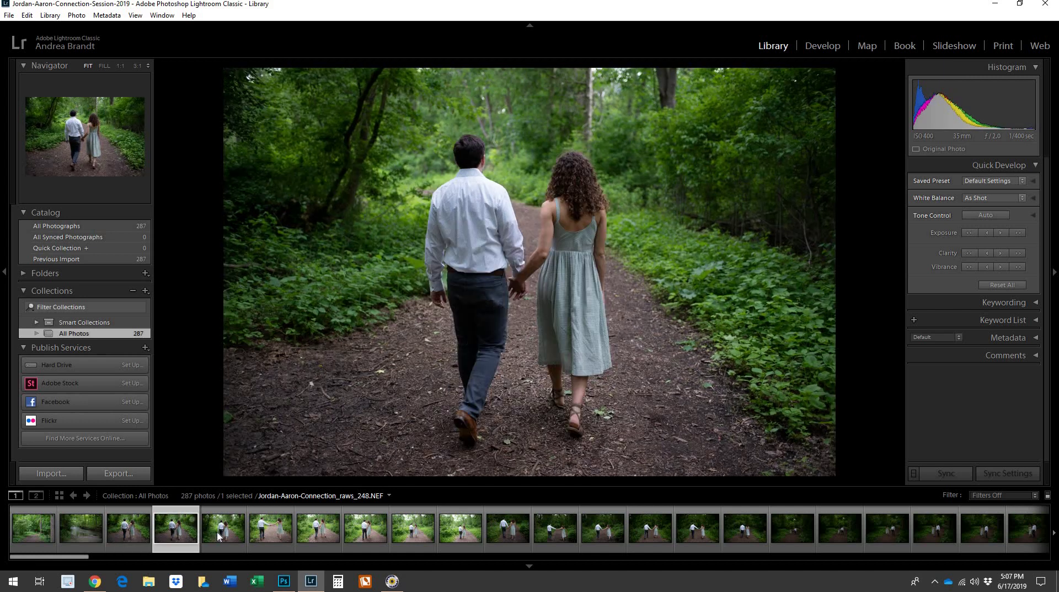
pyautogui.click(220, 535)
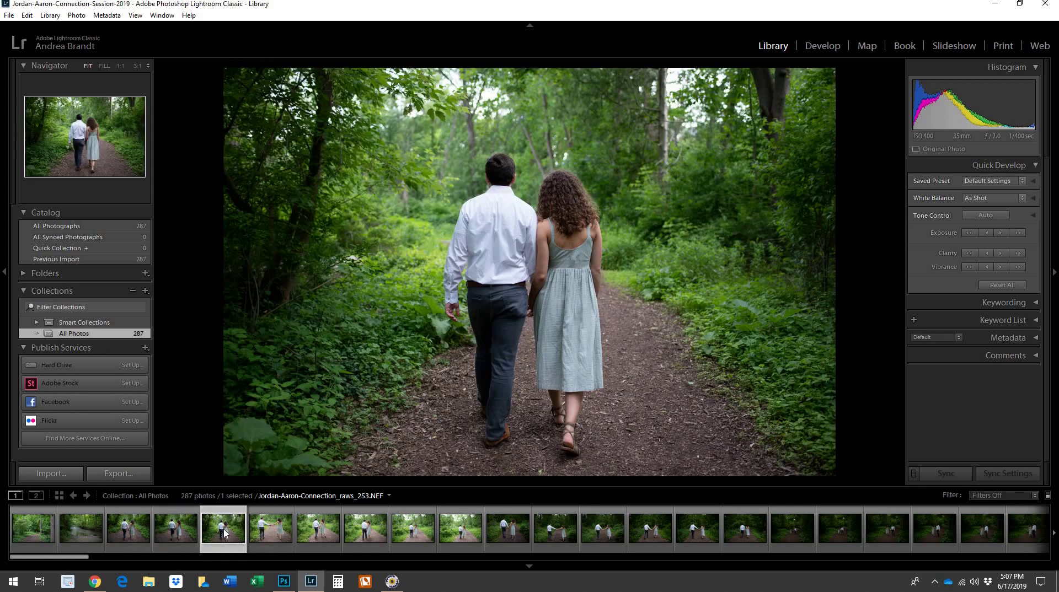
# Select the third and fourth photos, ending in 247 and 248, and remove them from the All Photos collection.
pyautogui.click(176, 528)
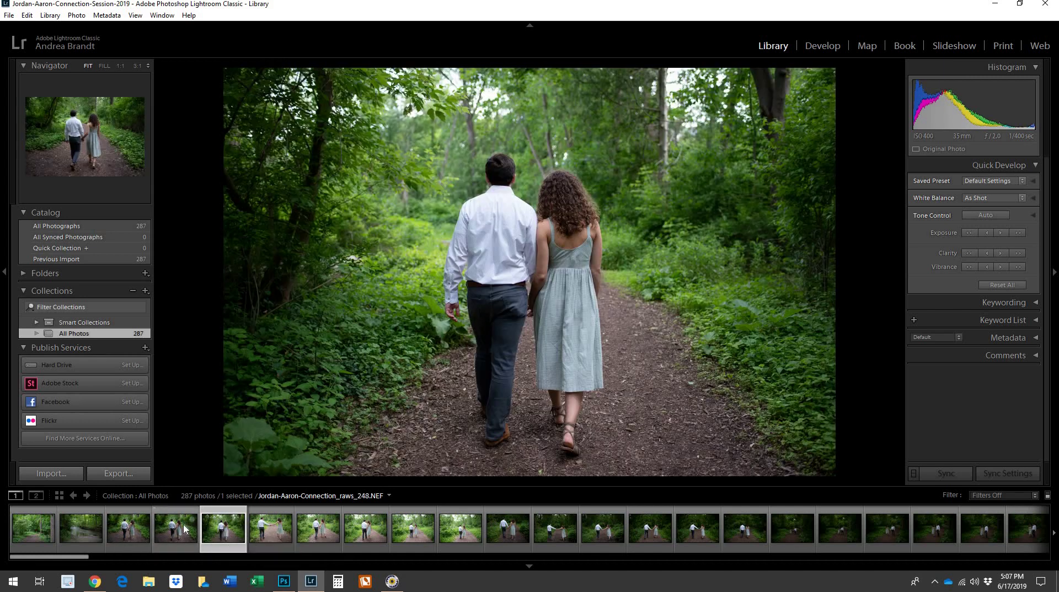
pyautogui.keyDown('ctrl'); pyautogui.click(128, 528); pyautogui.keyUp('ctrl')
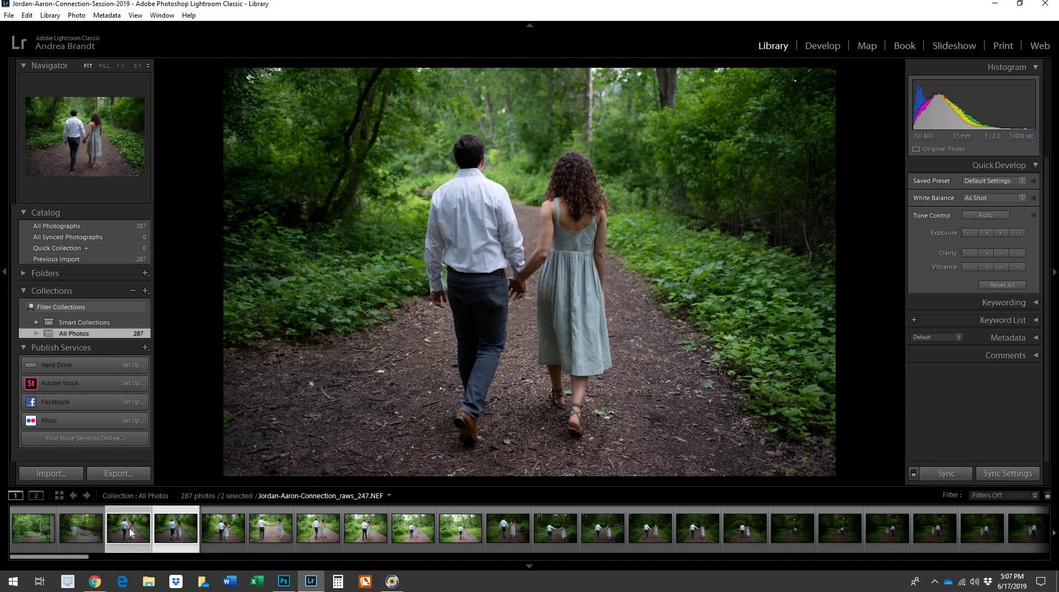
pyautogui.rightClick(129, 528)
pyautogui.click(165, 505)
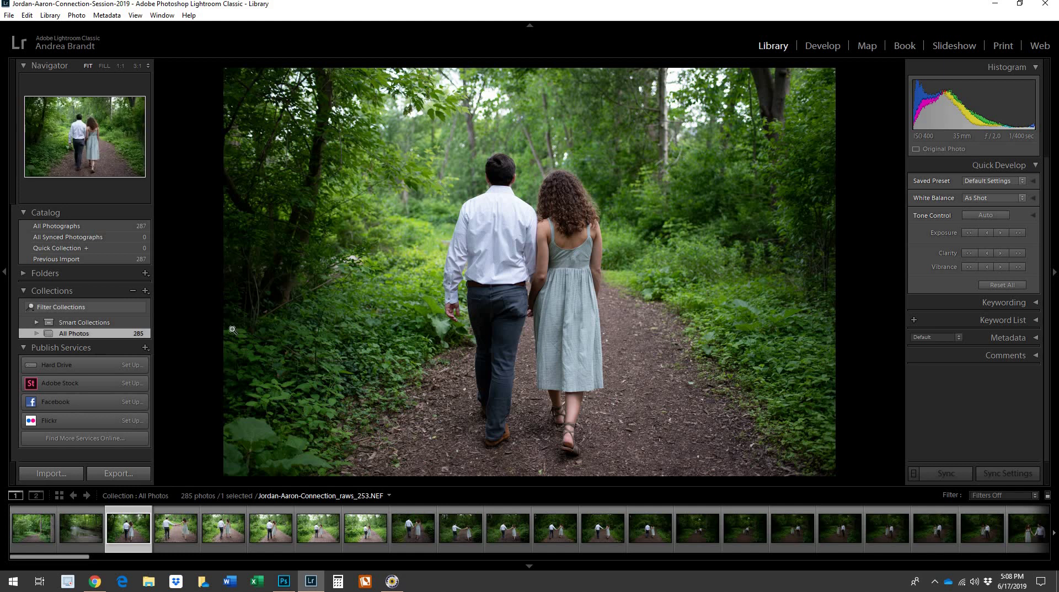
# Display All Photographs and compare the two walking shots ending in 247 and 248 at enlarged size.
pyautogui.click(119, 226)
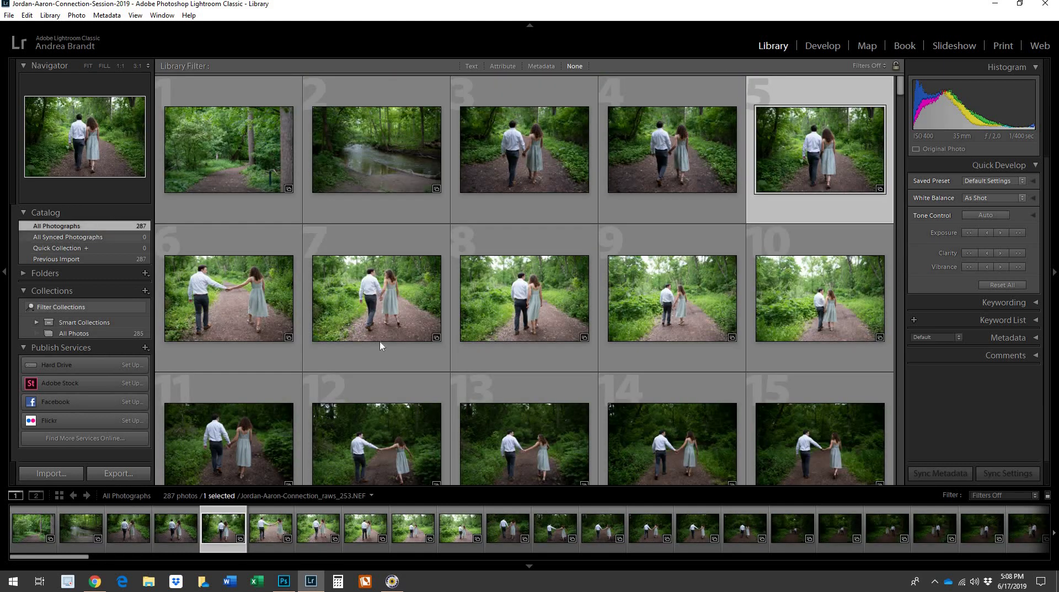
pyautogui.doubleClick(662, 188)
pyautogui.click(133, 532)
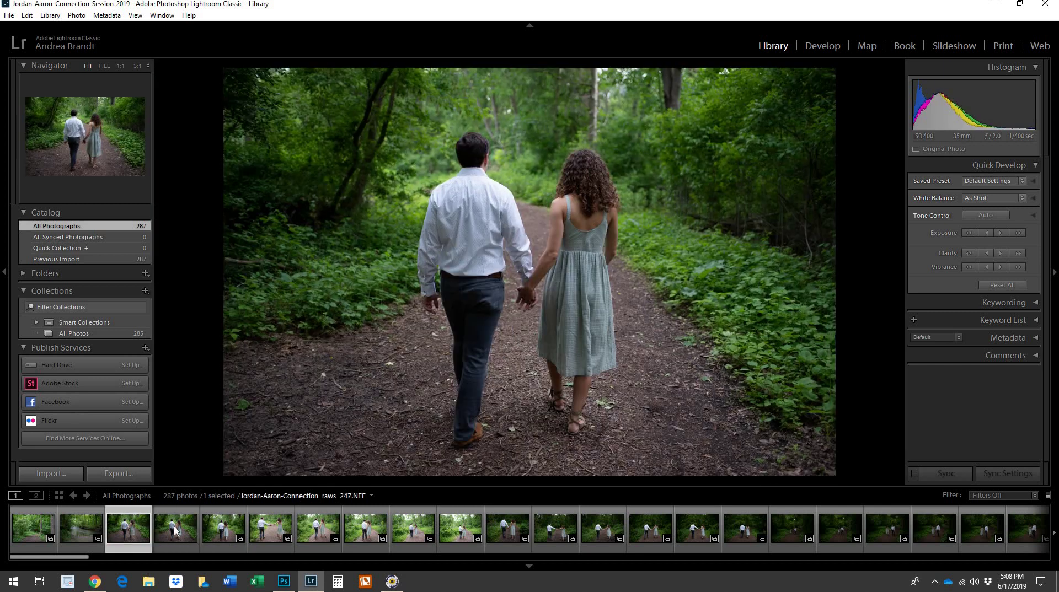
pyautogui.click(172, 534)
pyautogui.click(143, 535)
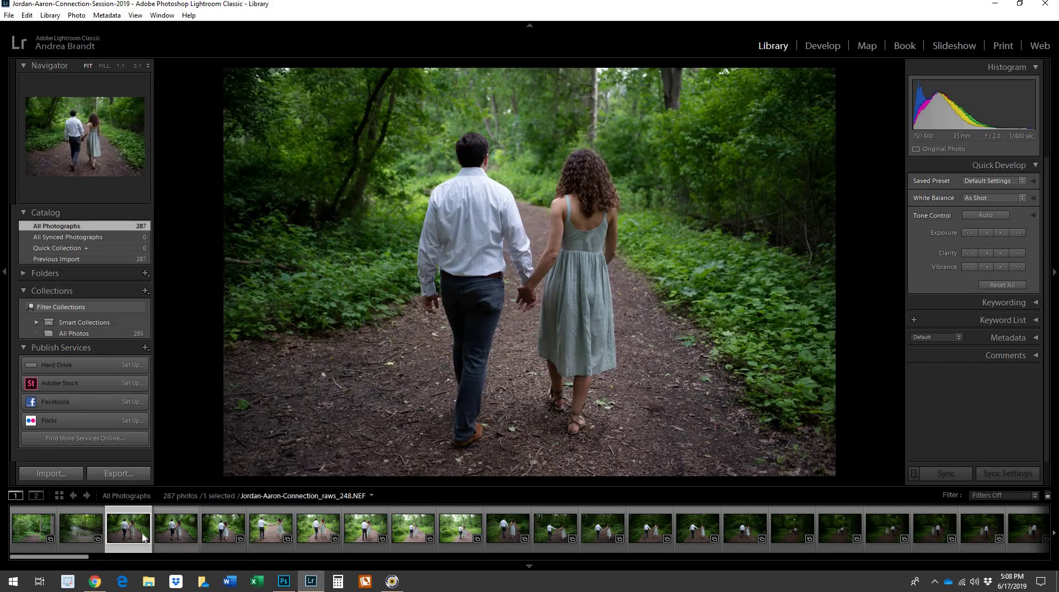
pyautogui.click(167, 538)
pyautogui.click(138, 535)
pyautogui.click(187, 530)
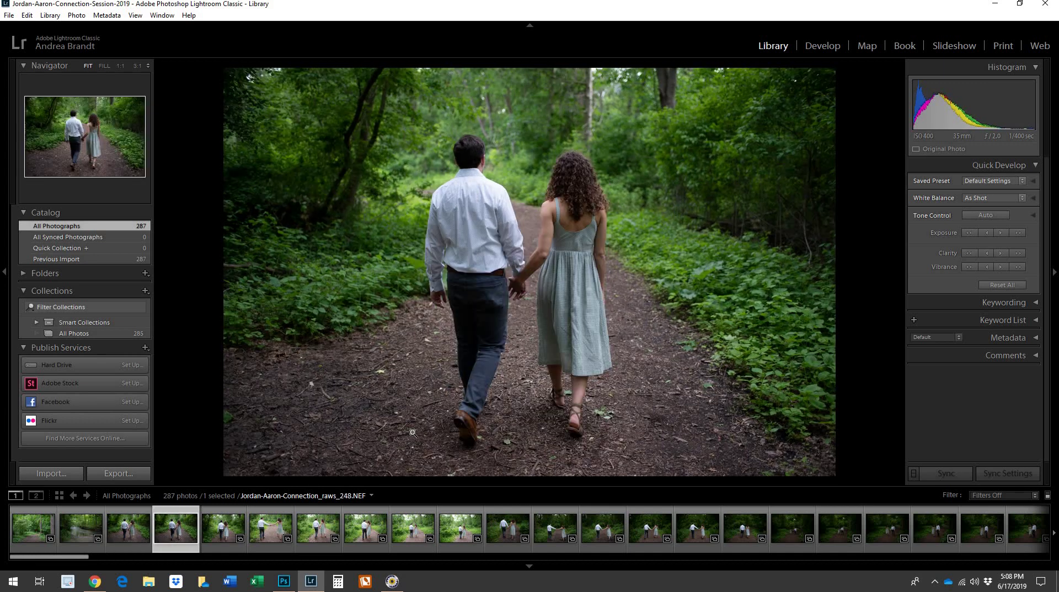
# Return to the grid, enlarge the first photo of the forest path and open it in Develop.
pyautogui.press('g')
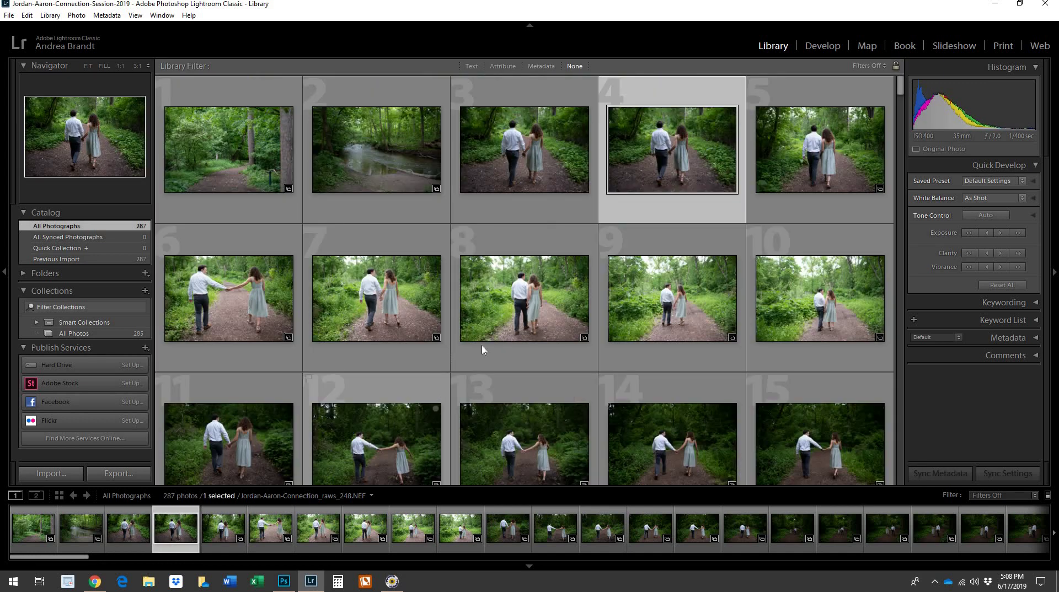
pyautogui.scroll(-5, 523, 339)
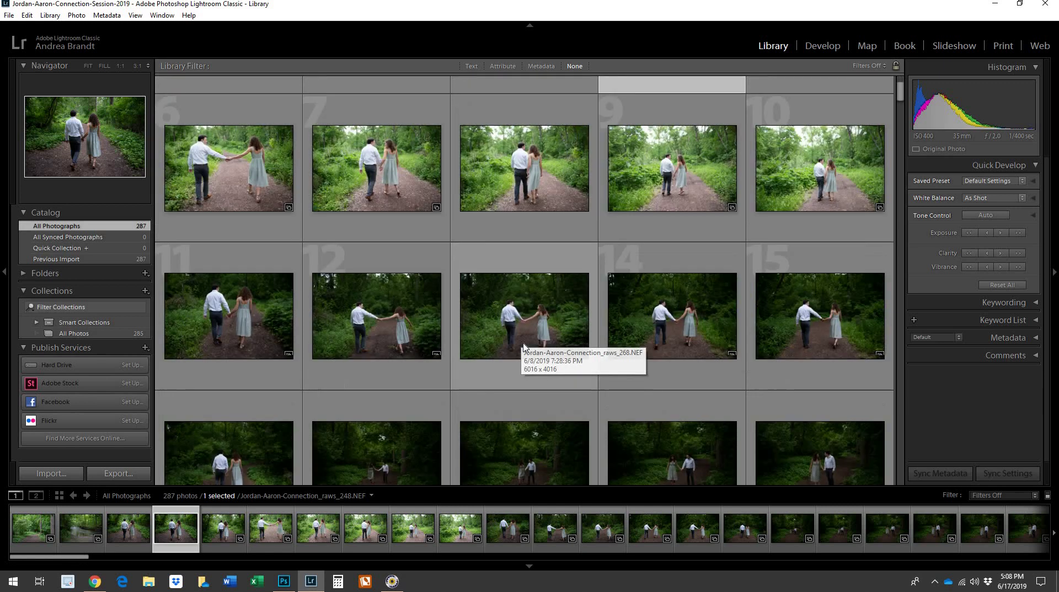
pyautogui.scroll(5, 524, 352)
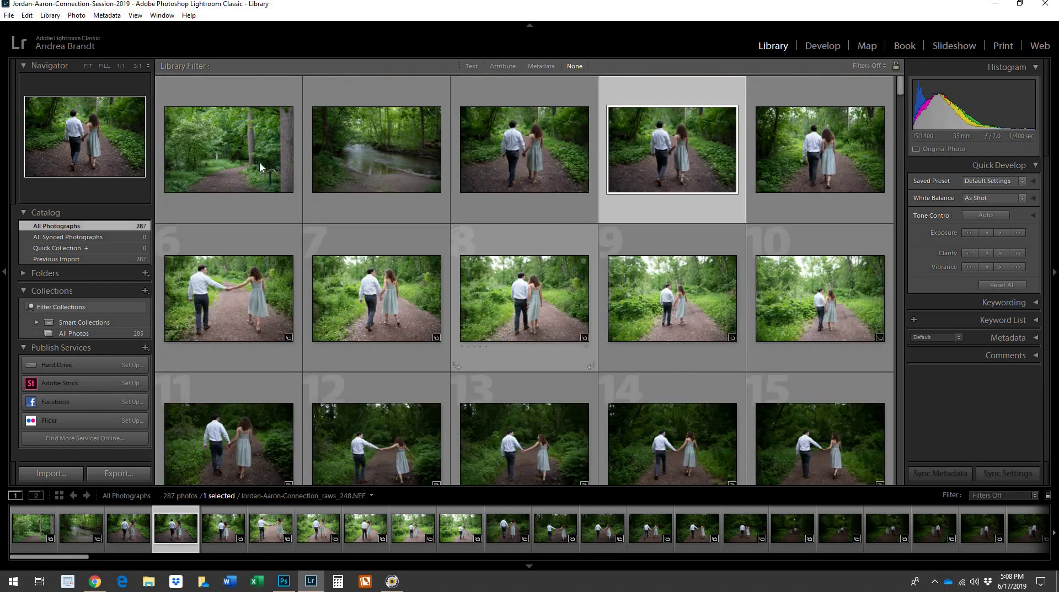
pyautogui.click(259, 163)
pyautogui.doubleClick(259, 163)
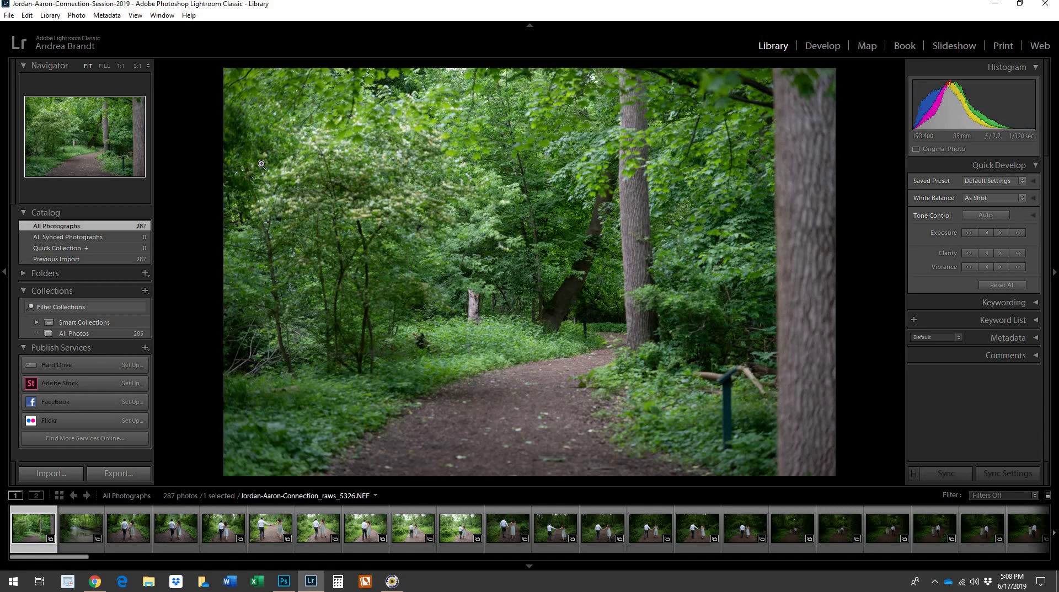
pyautogui.click(822, 46)
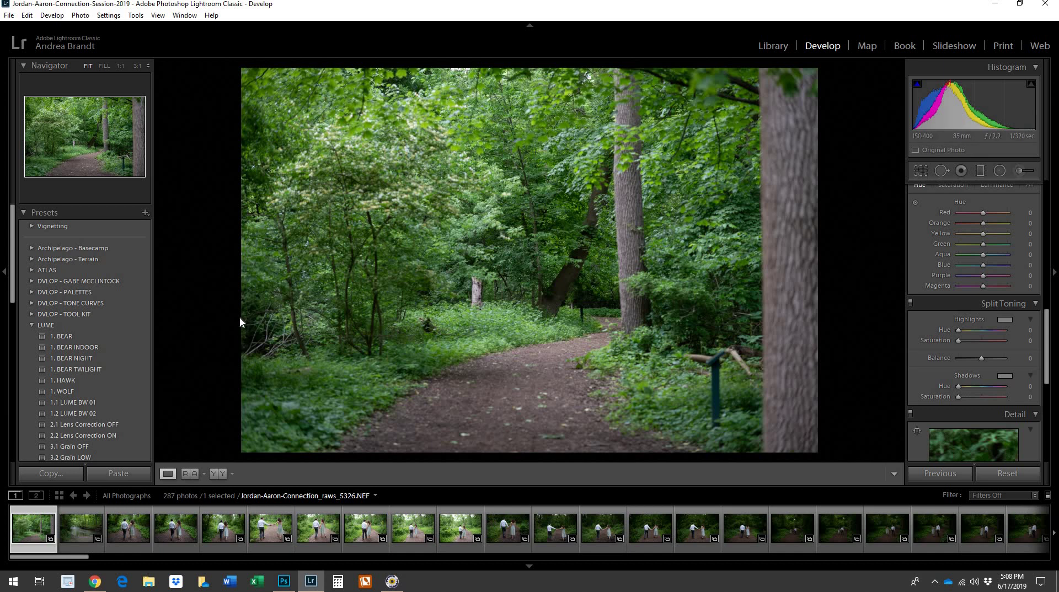
# Look through the presets in the LUME group and collapse the group.
pyautogui.click(111, 347)
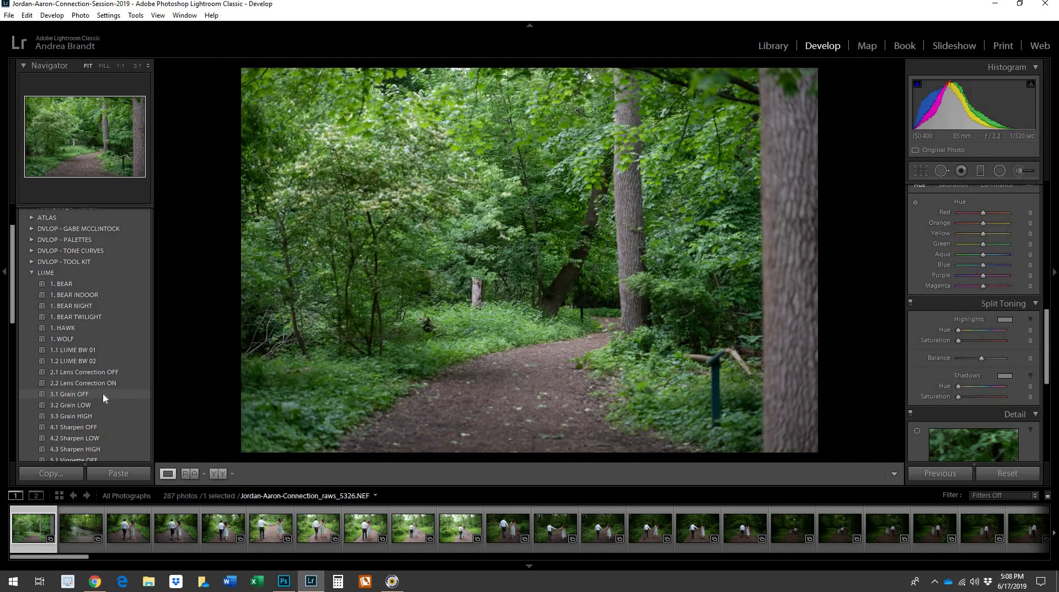
pyautogui.scroll(-4, 102, 393)
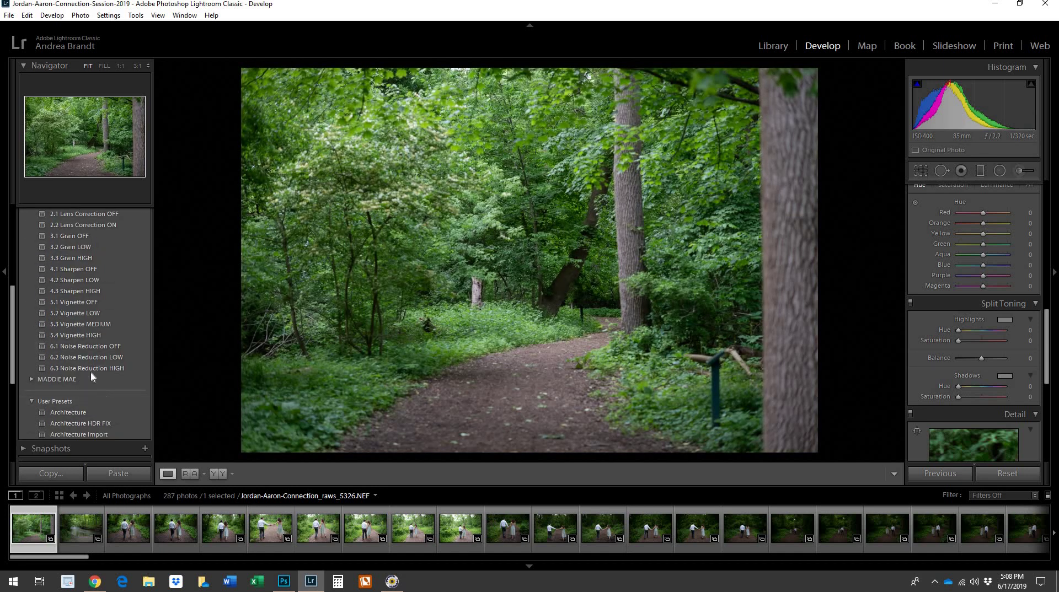
pyautogui.scroll(4, 28, 327)
pyautogui.click(31, 326)
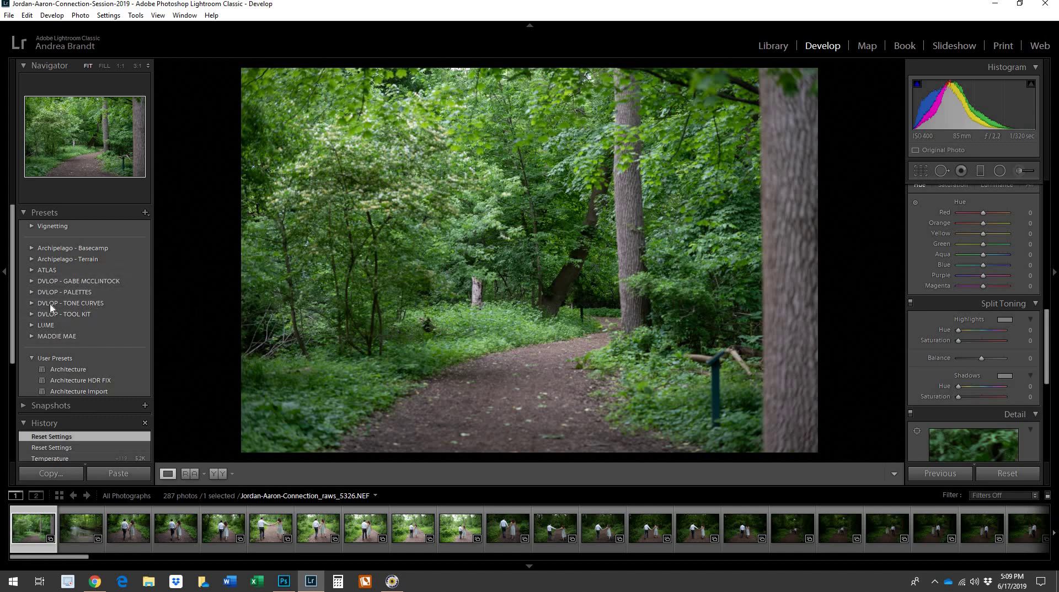
# Apply the LUME preset 1. BEAR to the forest path photo and review its tone, curve, HSL and split toning settings.
pyautogui.click(32, 324)
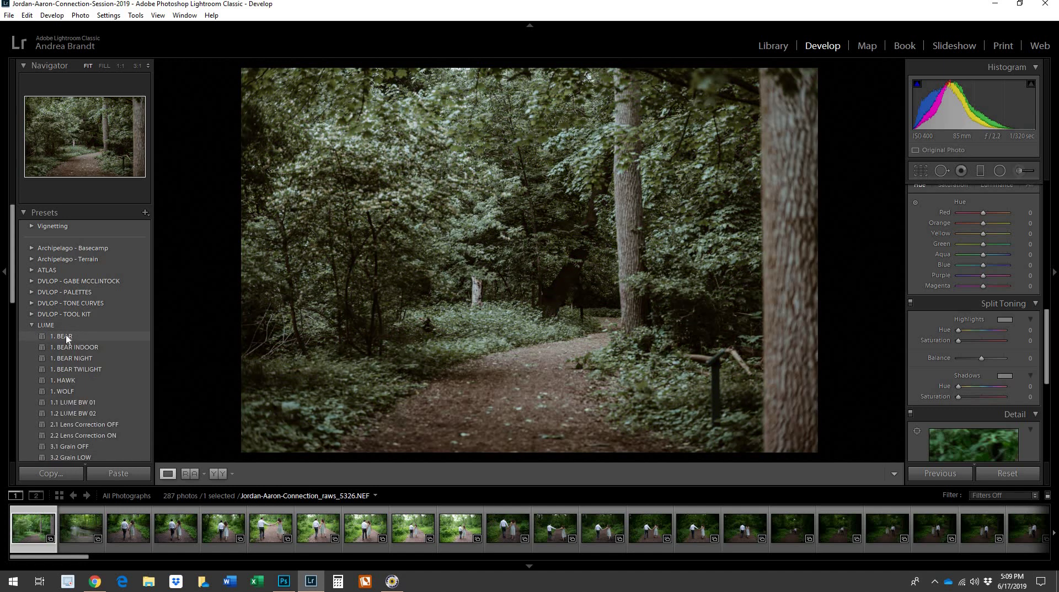
pyautogui.click(66, 337)
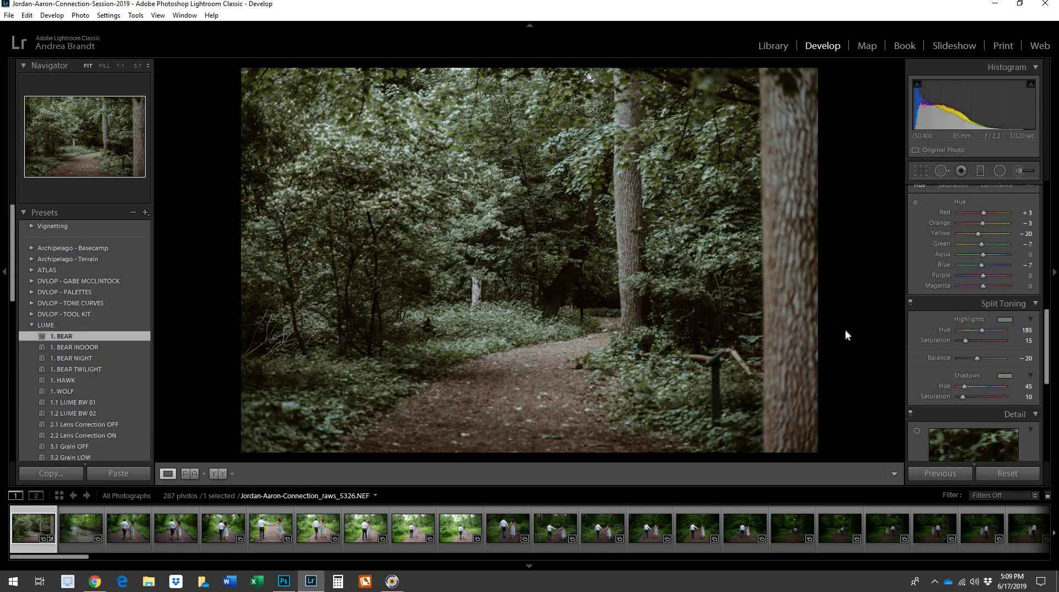
pyautogui.scroll(10, 951, 348)
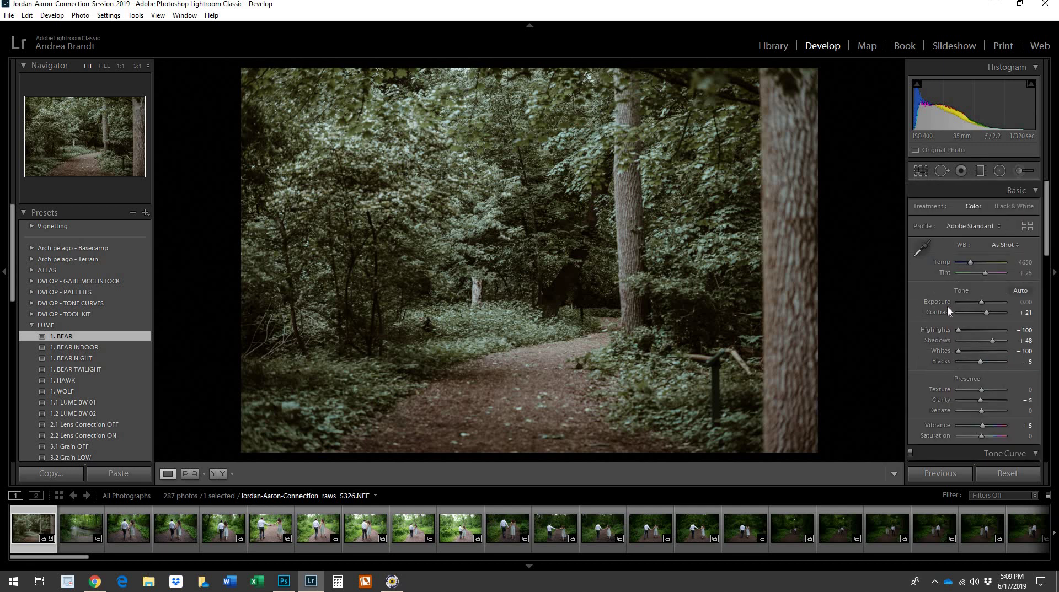
pyautogui.scroll(-10, 958, 341)
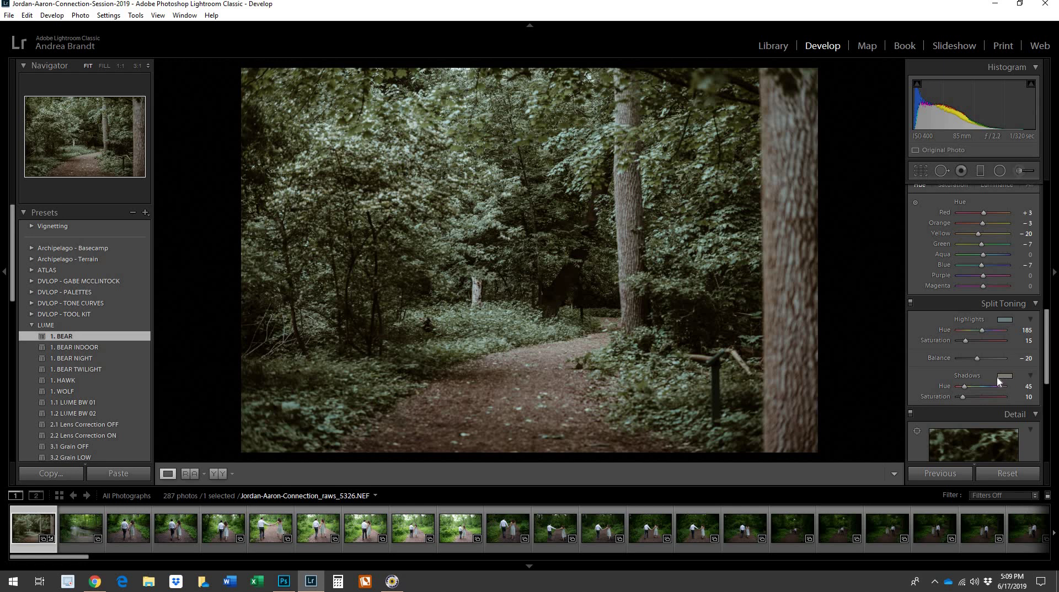
pyautogui.scroll(6, 965, 368)
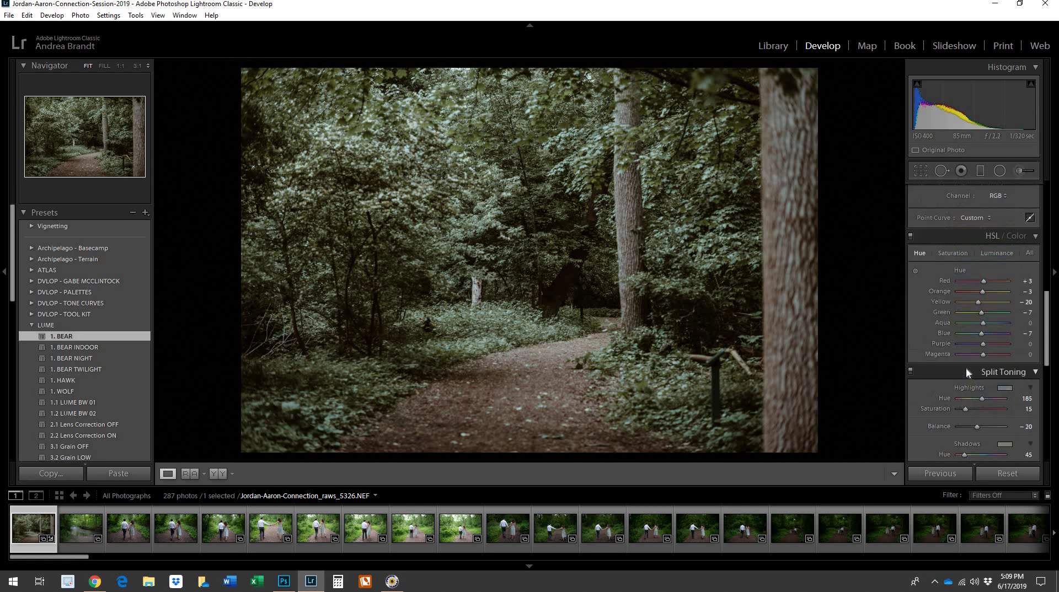
pyautogui.scroll(2, 965, 368)
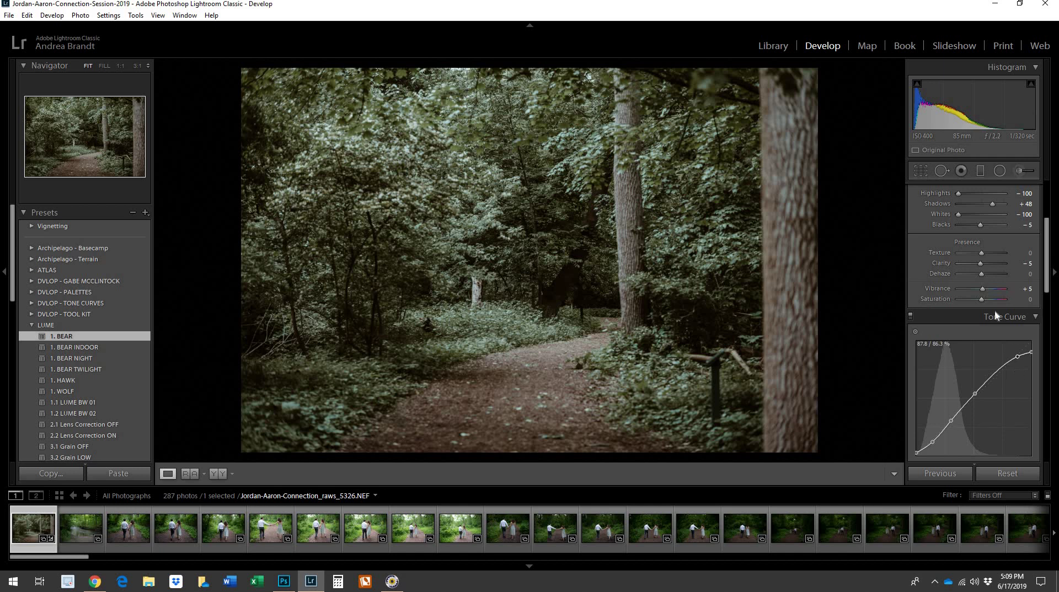
pyautogui.scroll(2, 994, 310)
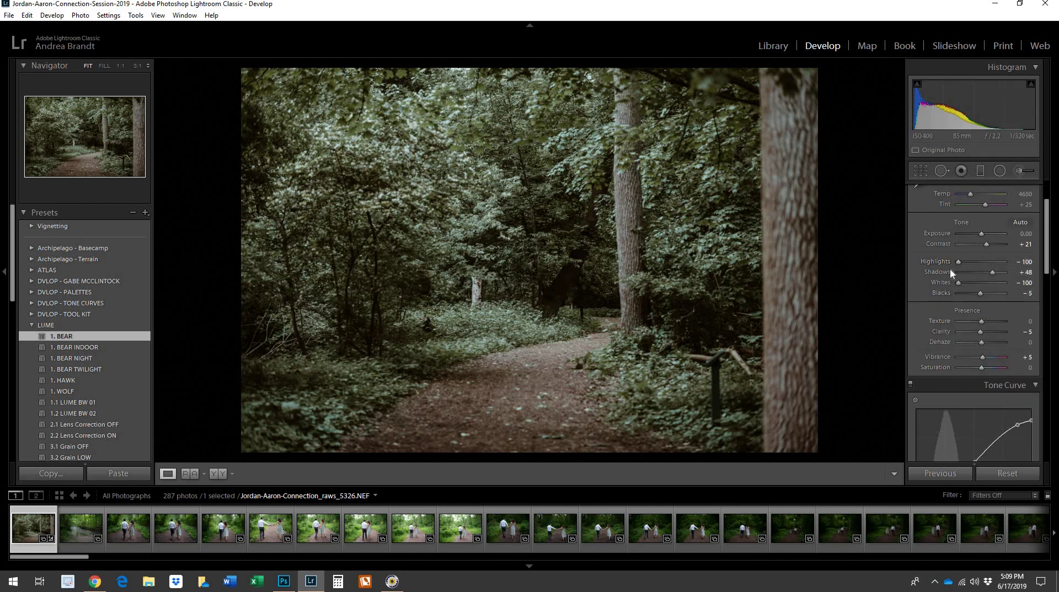
pyautogui.scroll(2, 957, 292)
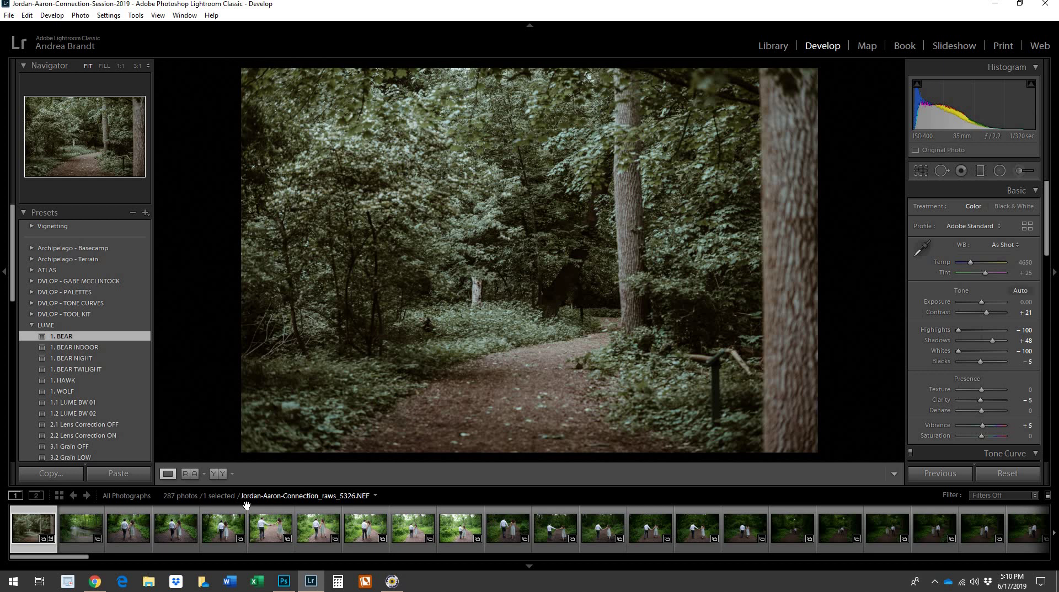
# Synchronize every develop setting from the forest path photo to all photos, then leave only the first photo selected.
pyautogui.hotkey('ctrl', 'a')
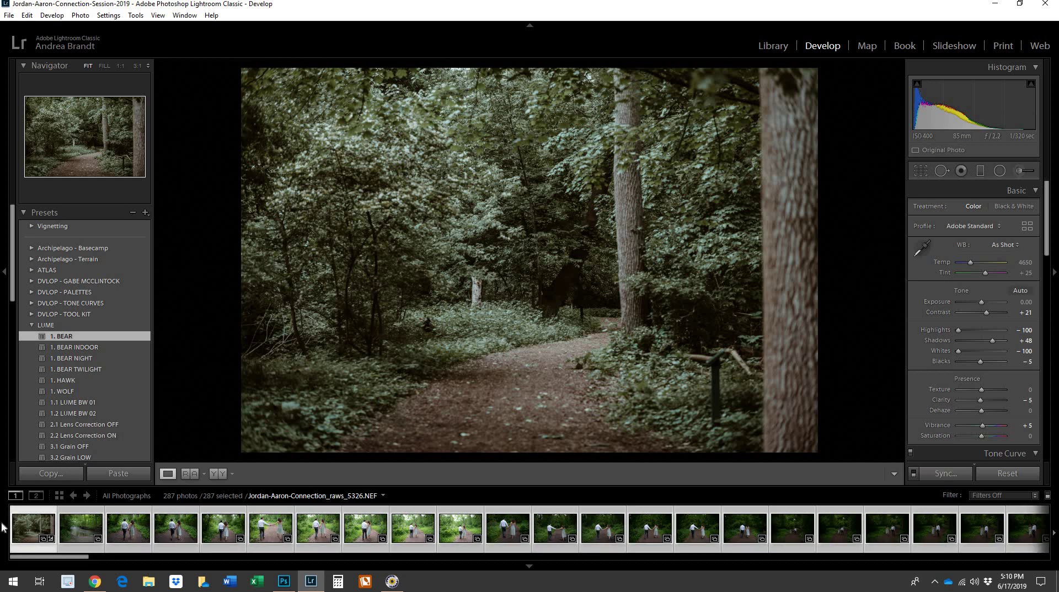
pyautogui.click(944, 473)
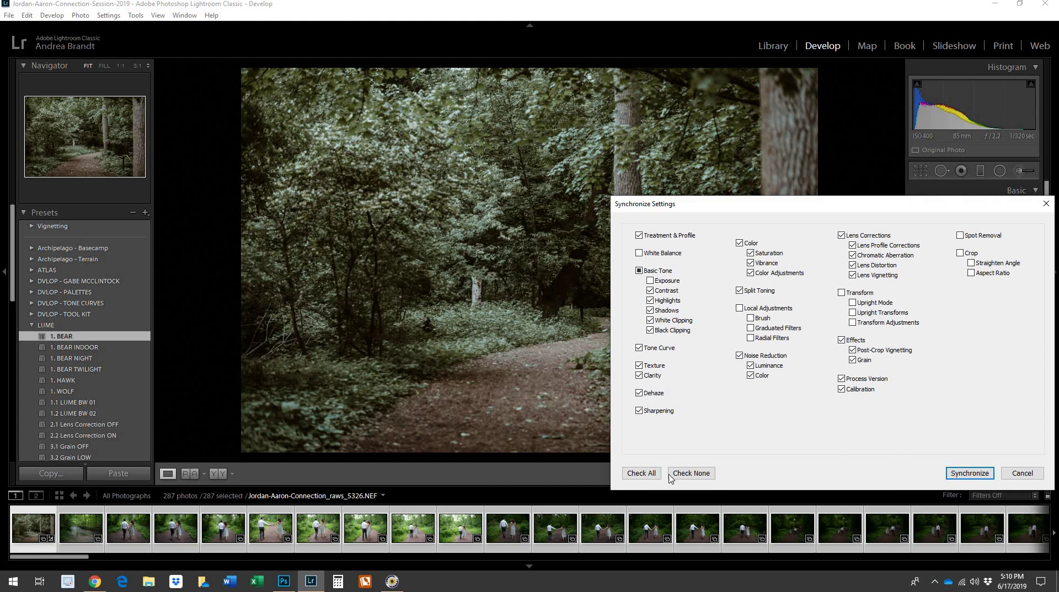
pyautogui.click(640, 473)
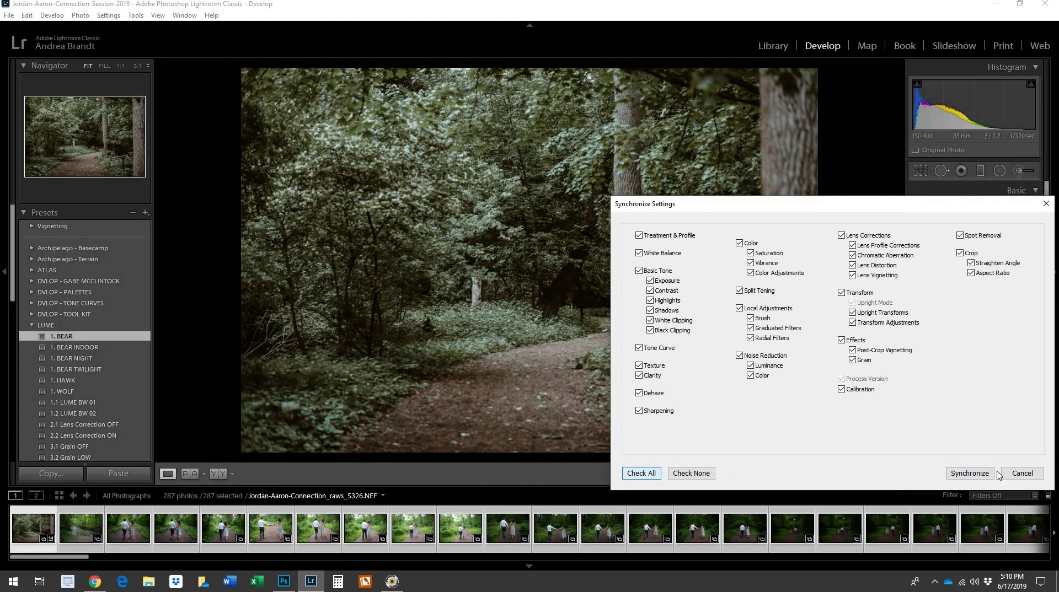
pyautogui.click(962, 473)
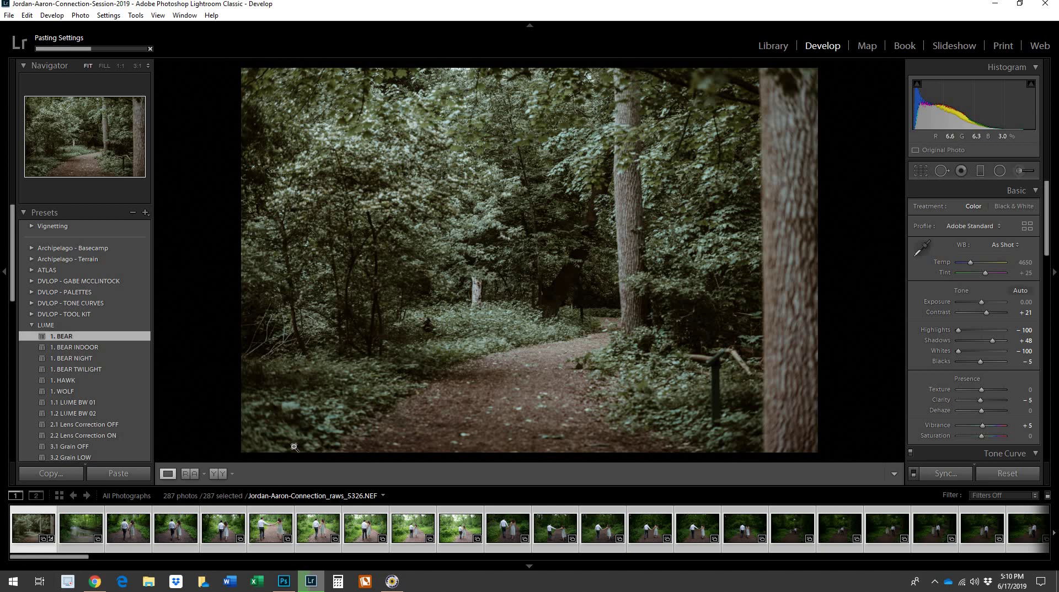
pyautogui.hotkey('ctrl', 'd')
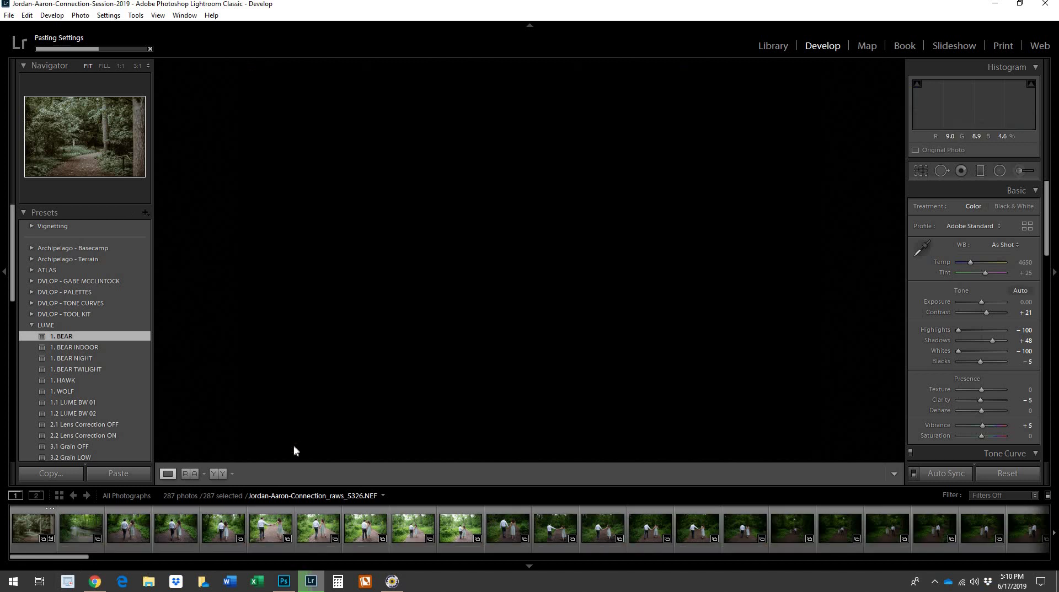
pyautogui.click(23, 528)
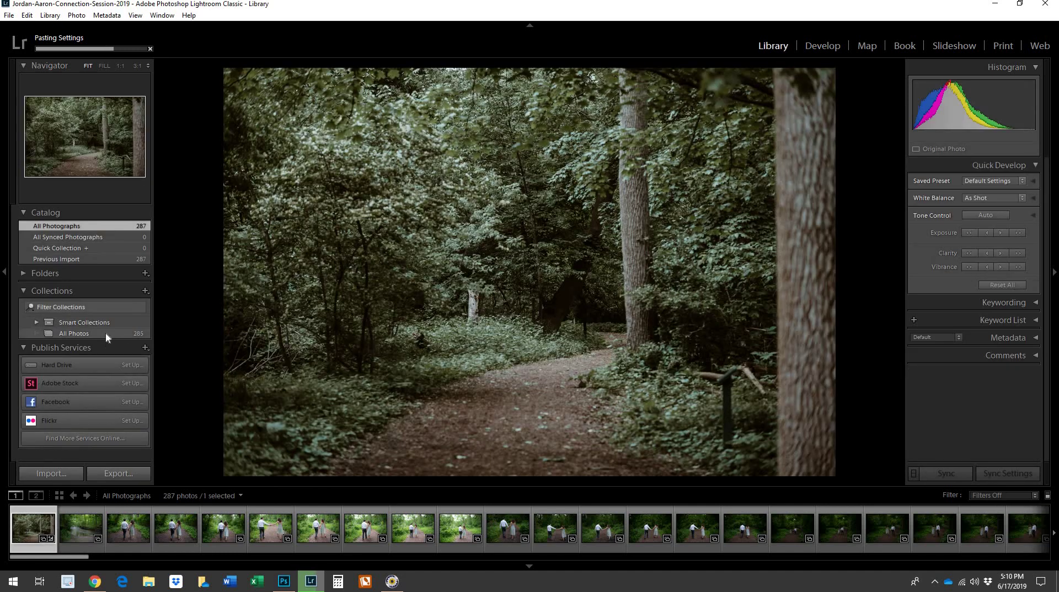
# Open the All Photos collection and create a new collection named Sample Edit without including the selected photos.
pyautogui.click(104, 334)
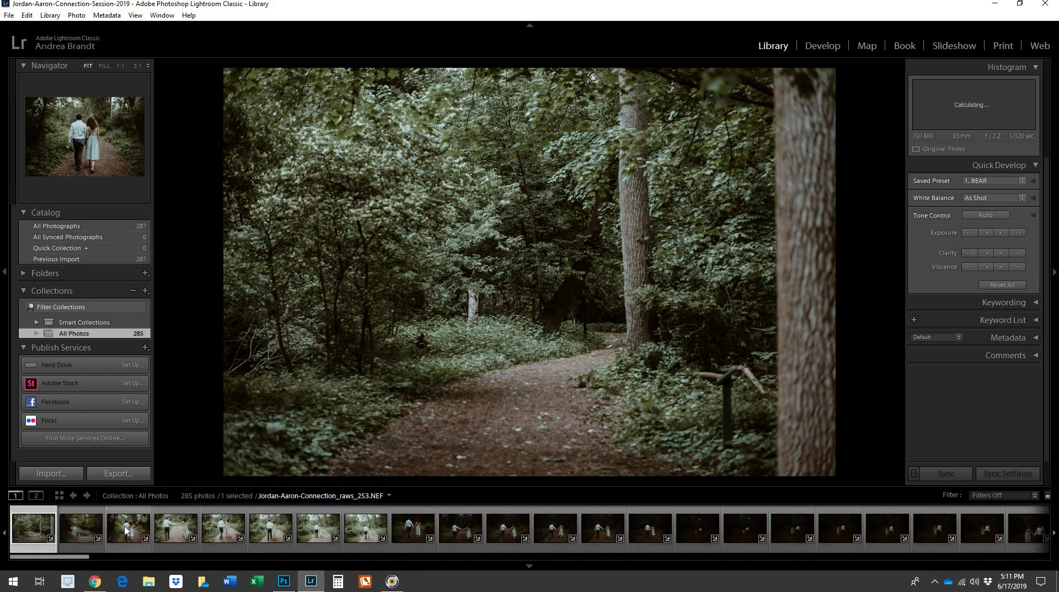
pyautogui.click(142, 291)
pyautogui.click(166, 302)
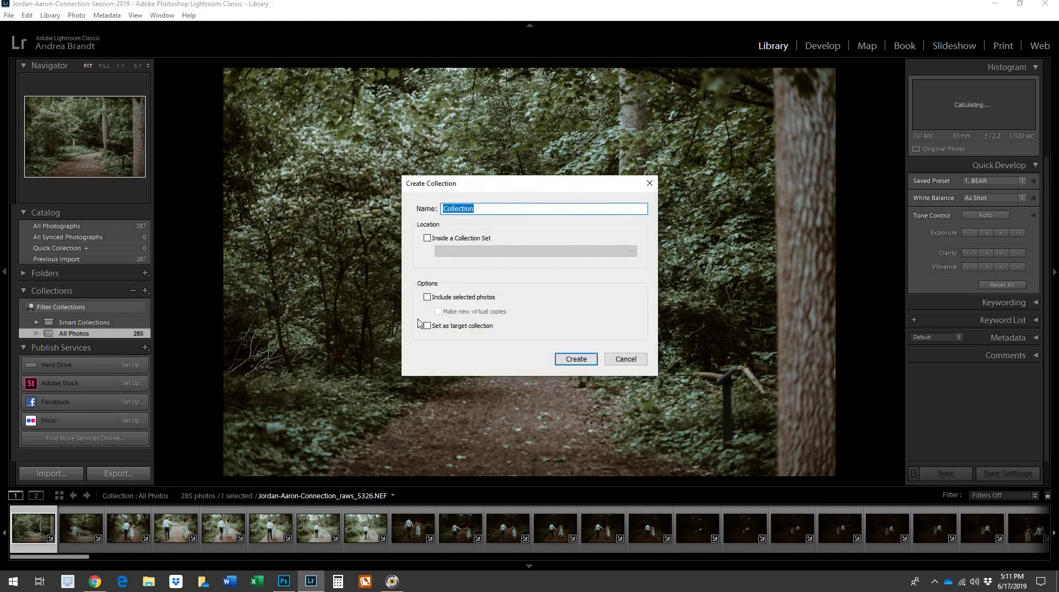
pyautogui.write('Sample Edit')
pyautogui.click(586, 360)
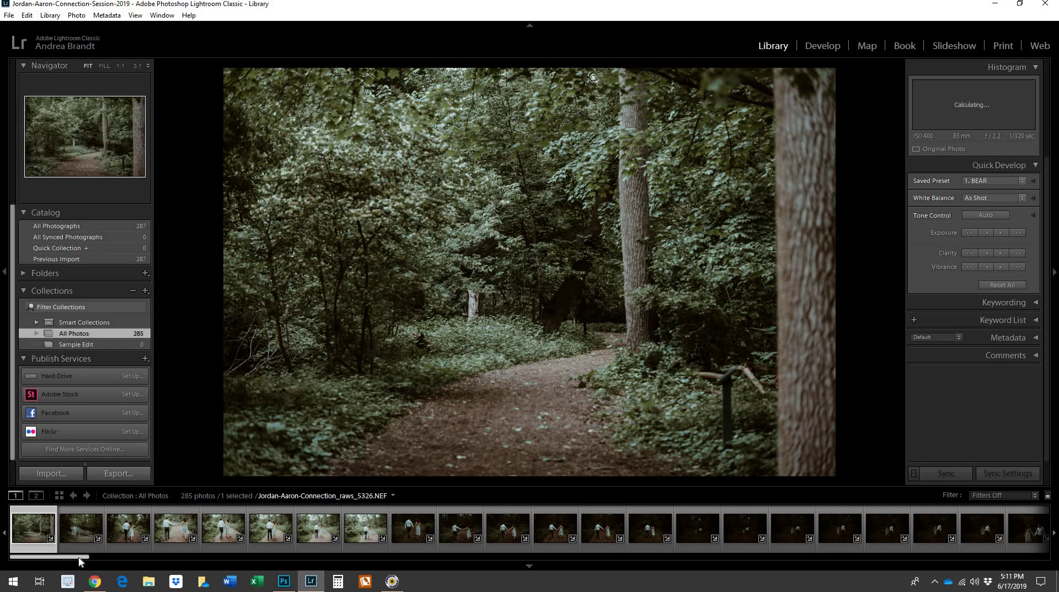
# Display All Photographs and the Sample Edit collection, then return to the All Photos collection.
pyautogui.click(137, 223)
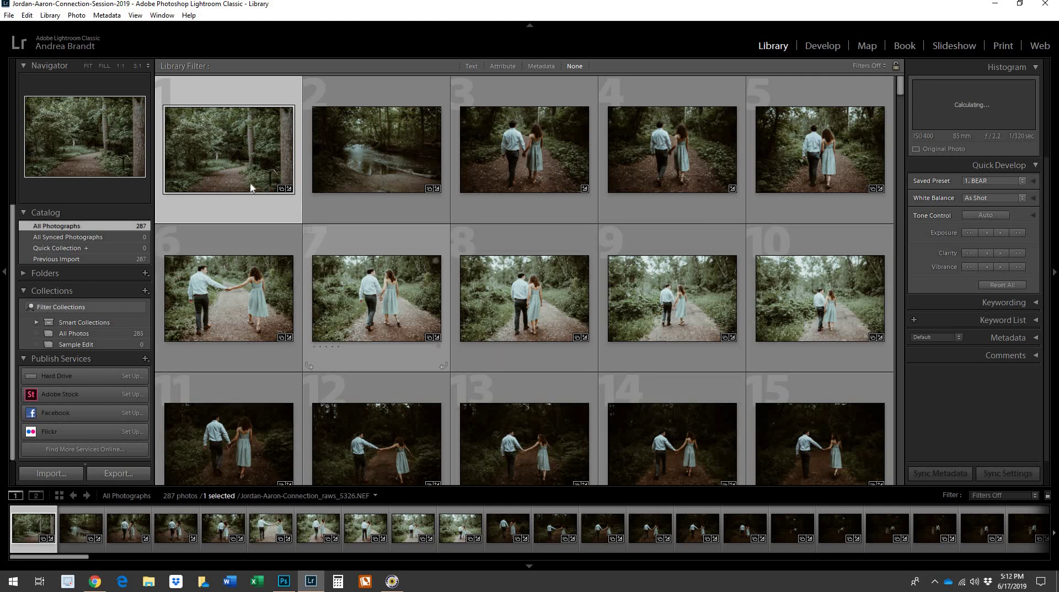
pyautogui.click(91, 345)
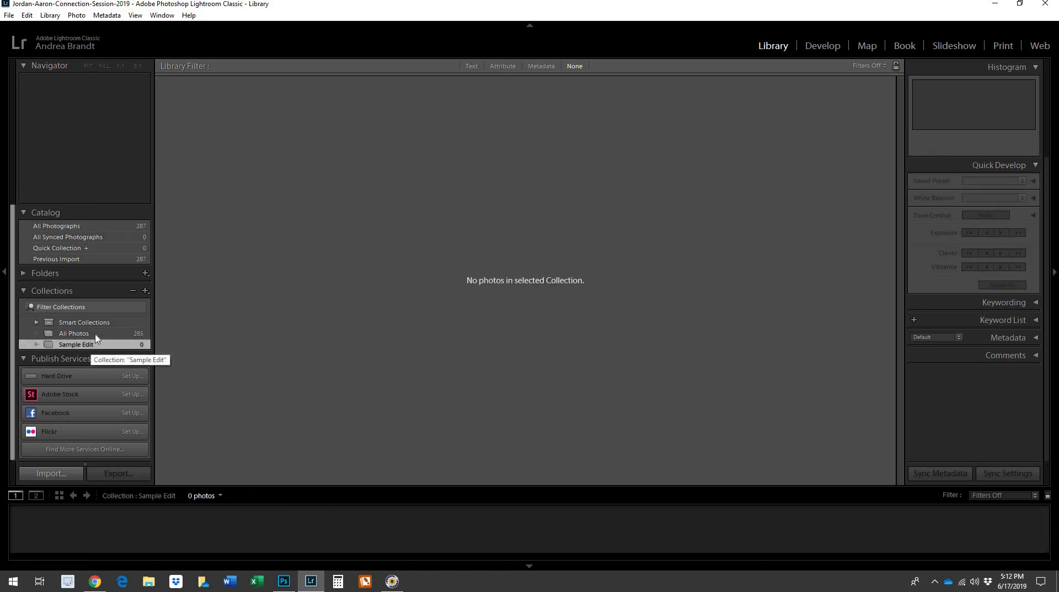
pyautogui.click(95, 334)
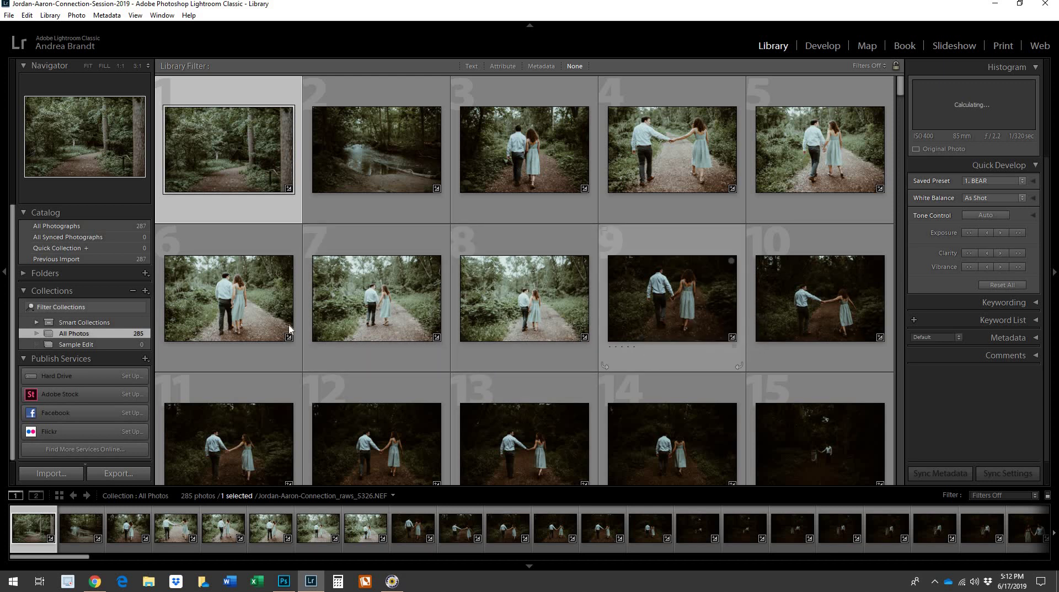
# Select photos 6, 12, 26, 36 and 46 together in the All Photos grid.
pyautogui.click(273, 324)
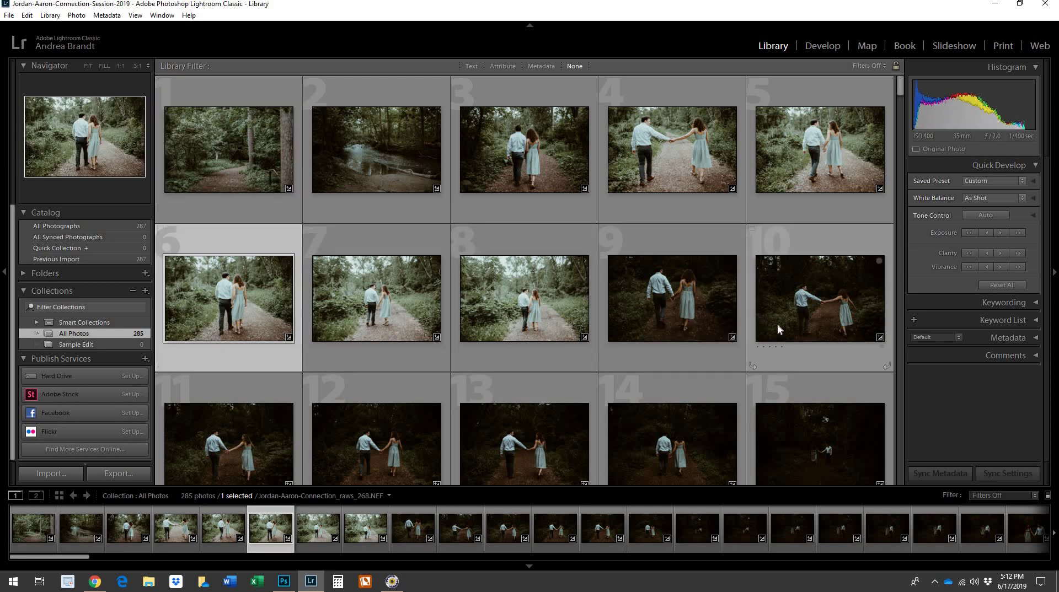
pyautogui.keyDown('ctrl'); pyautogui.click(418, 436); pyautogui.keyUp('ctrl')
pyautogui.scroll(-5, 419, 437)
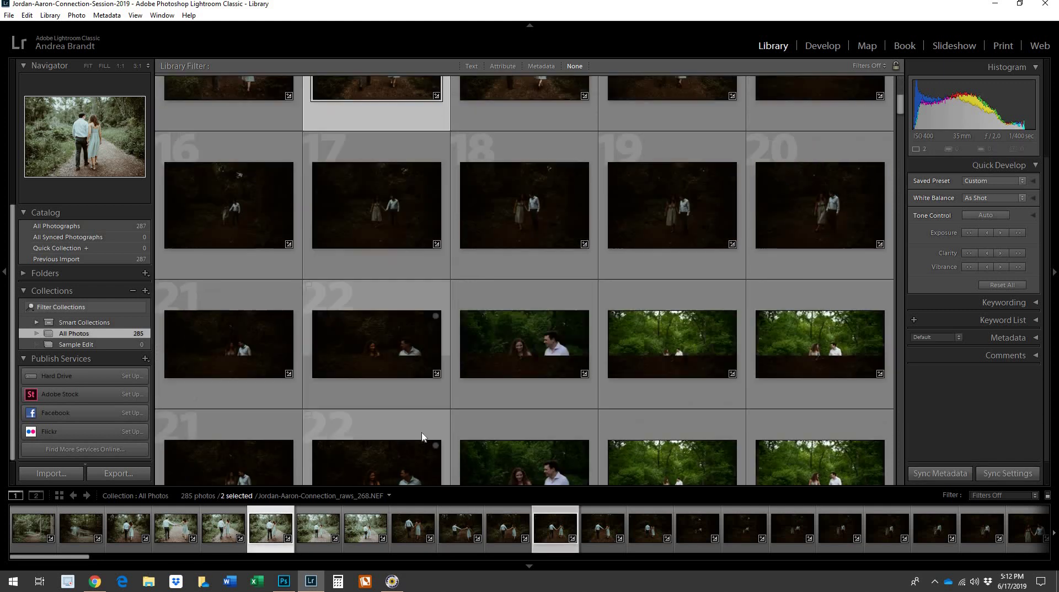
pyautogui.scroll(-2, 421, 436)
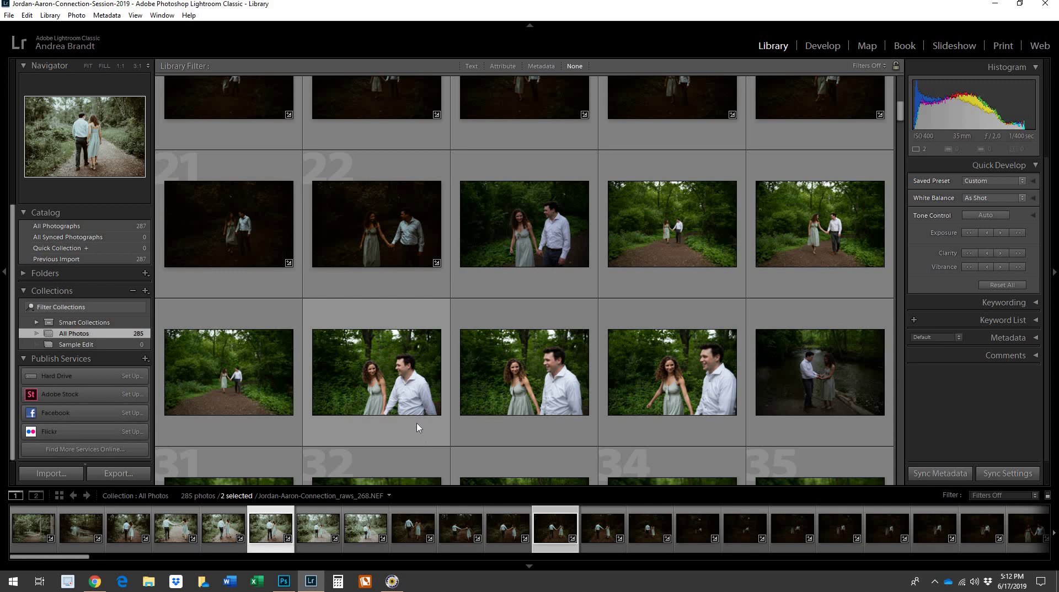
pyautogui.keyDown('ctrl'); pyautogui.click(293, 395); pyautogui.keyUp('ctrl')
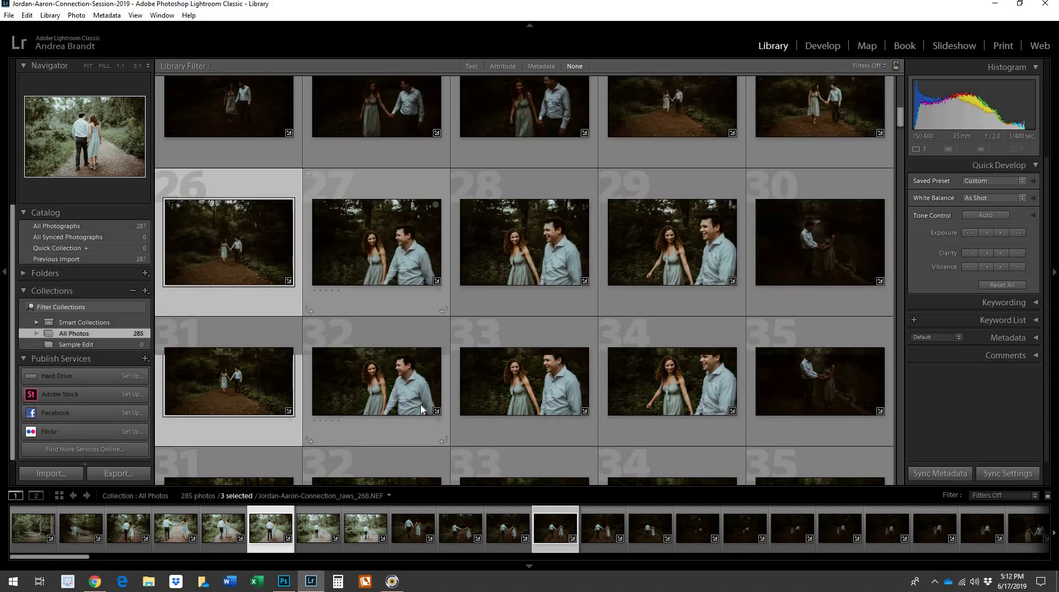
pyautogui.scroll(-3, 420, 404)
pyautogui.keyDown('ctrl'); pyautogui.click(258, 411); pyautogui.keyUp('ctrl')
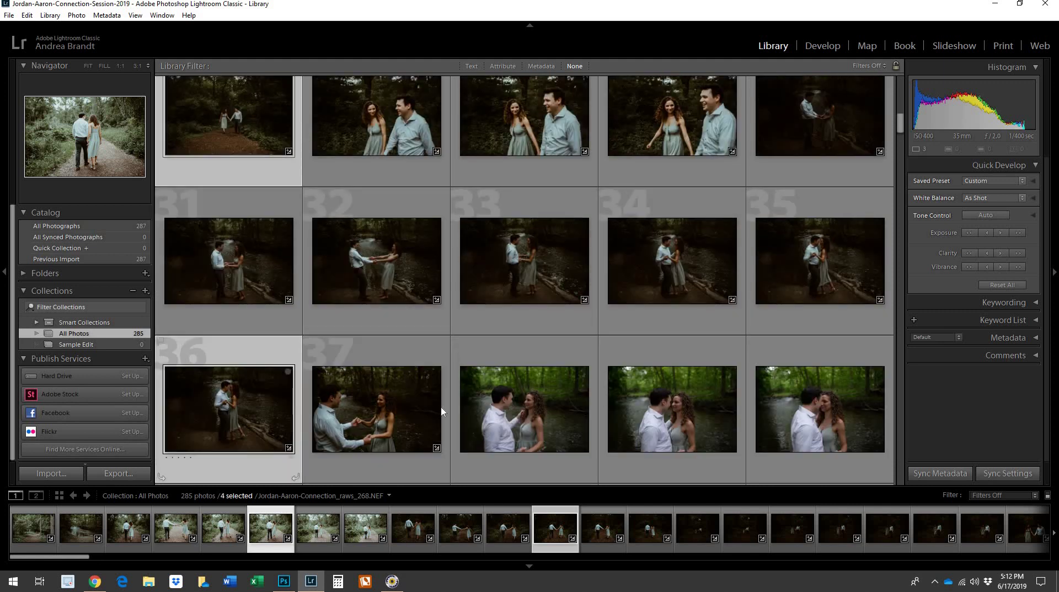
pyautogui.scroll(-5, 442, 411)
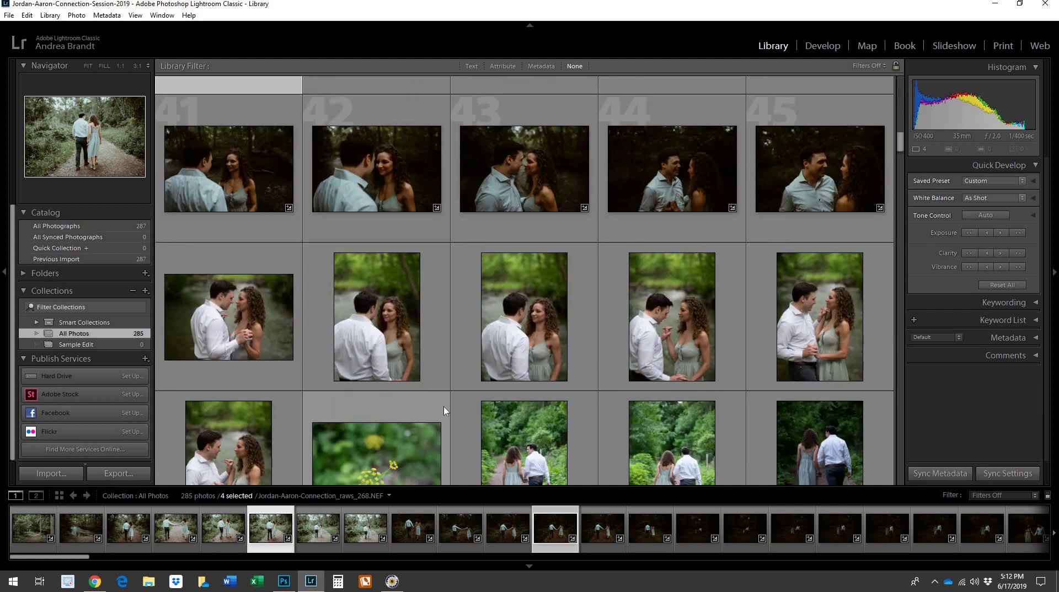
pyautogui.keyDown('ctrl'); pyautogui.click(245, 345); pyautogui.keyUp('ctrl')
# Add photos 64 and 74 to the selection and look for further picks among the photos up to about number 104.
pyautogui.scroll(-3, 393, 414)
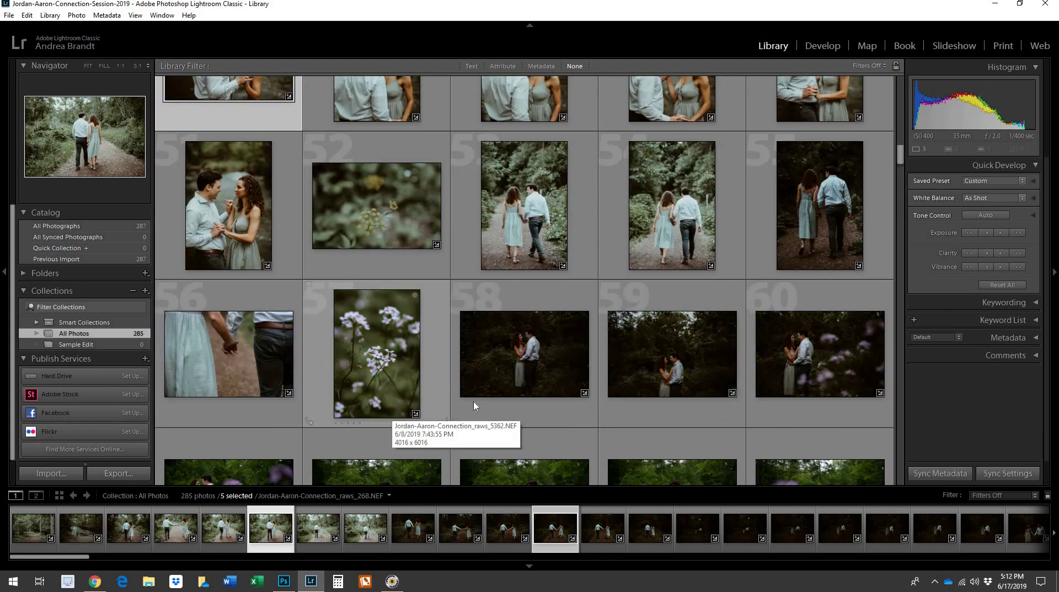
pyautogui.scroll(-2, 393, 414)
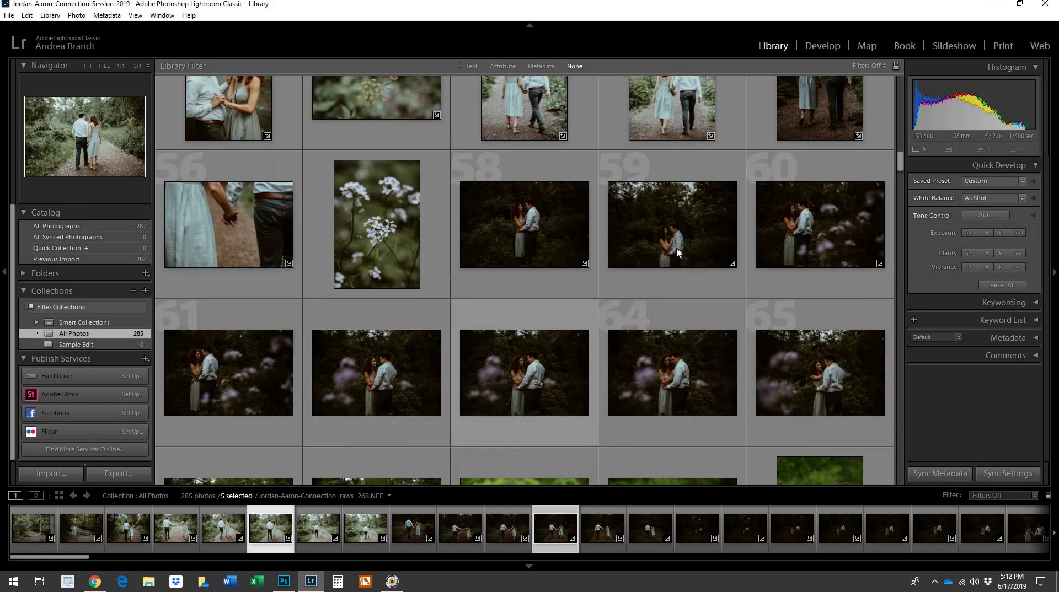
pyautogui.keyDown('ctrl'); pyautogui.click(664, 373); pyautogui.keyUp('ctrl')
pyautogui.scroll(-3, 663, 386)
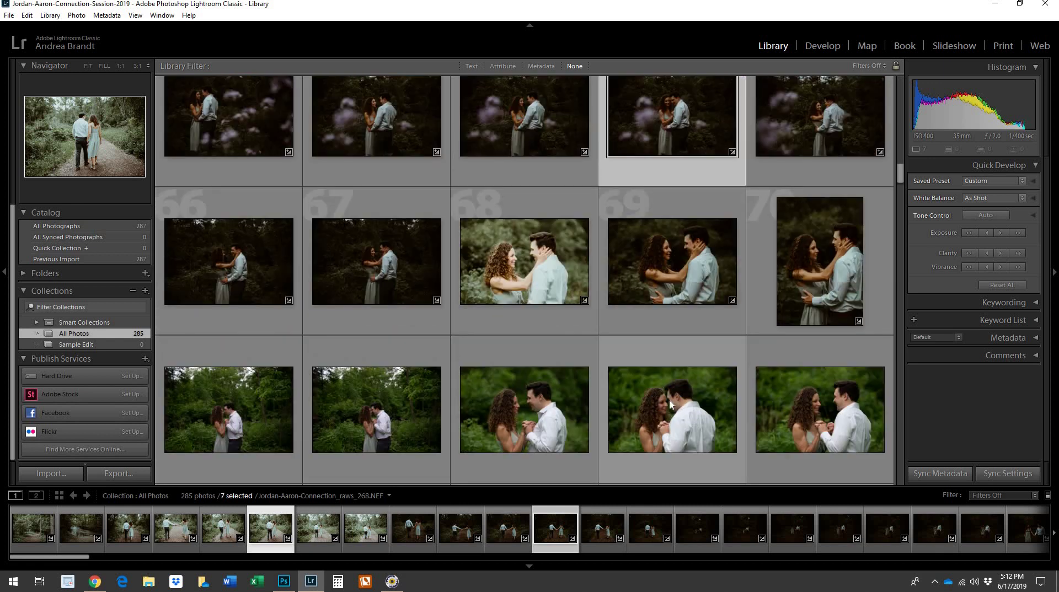
pyautogui.keyDown('ctrl'); pyautogui.click(664, 394); pyautogui.keyUp('ctrl')
pyautogui.scroll(-3, 666, 410)
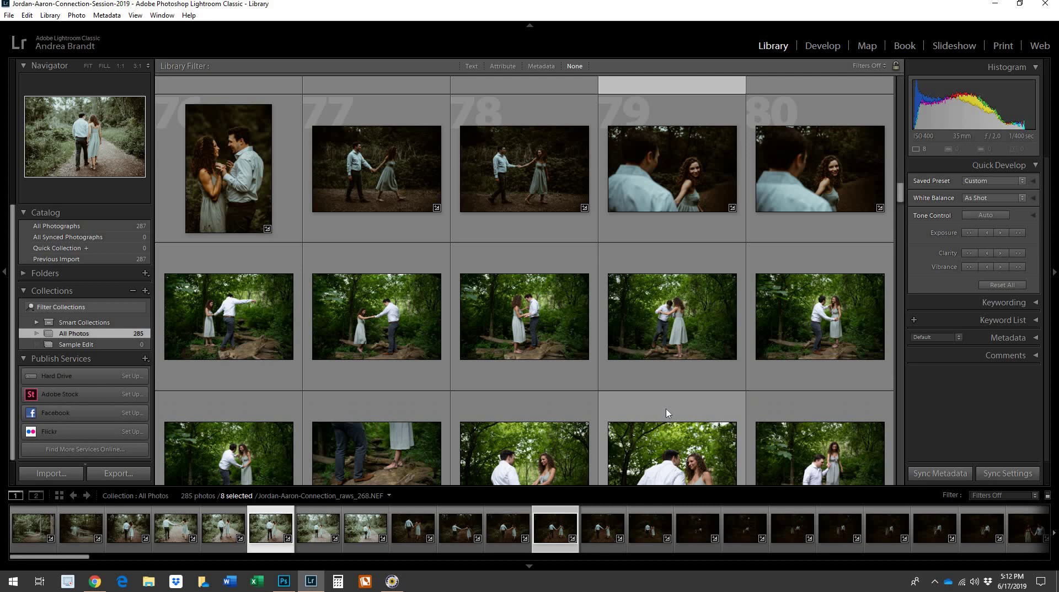
pyautogui.scroll(-3, 666, 413)
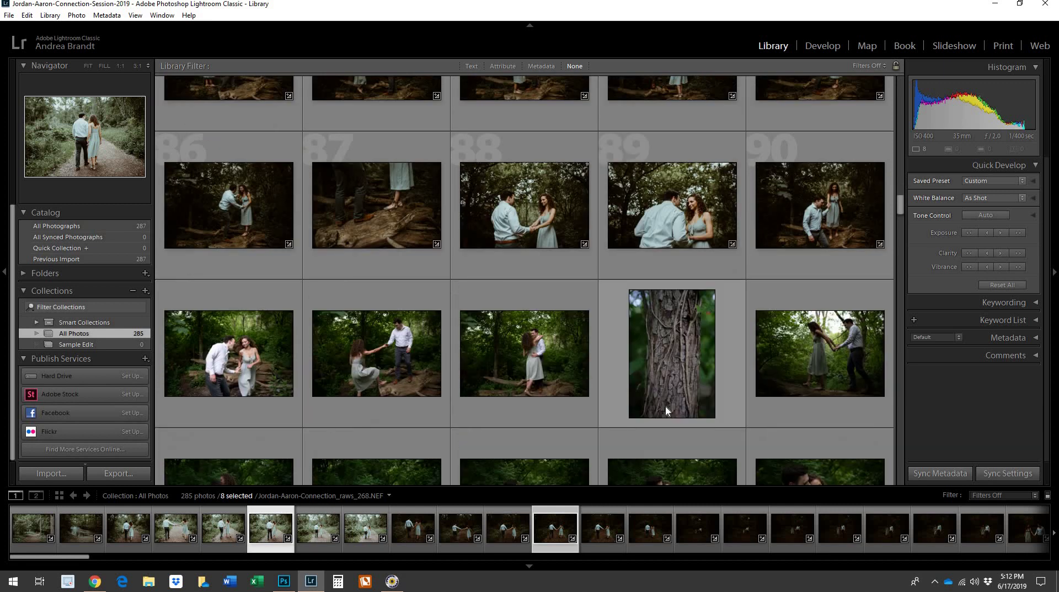
pyautogui.scroll(-3, 665, 410)
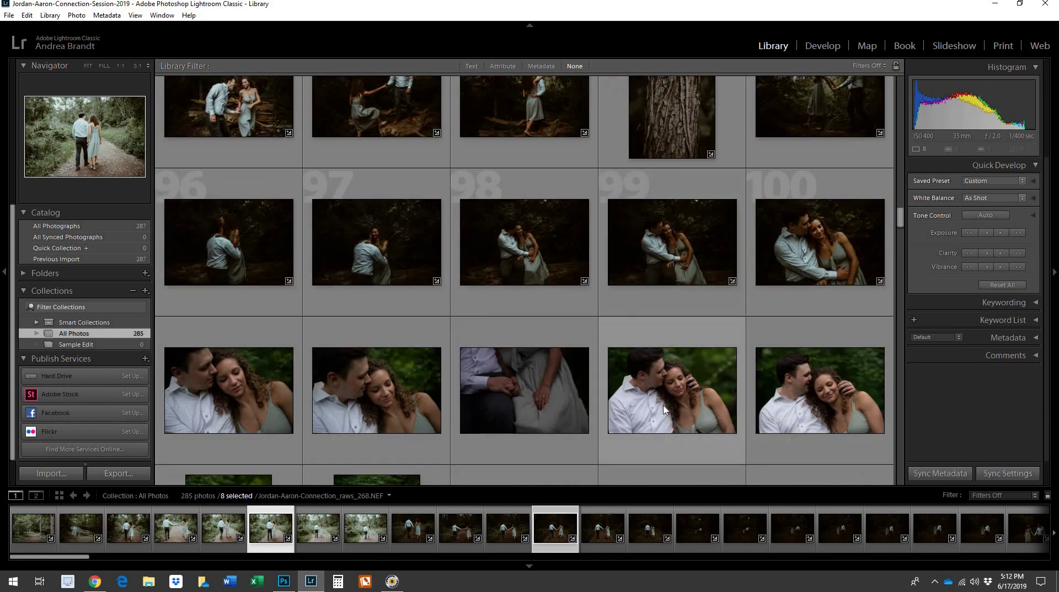
pyautogui.keyDown('ctrl'); pyautogui.click(782, 264); pyautogui.keyUp('ctrl')
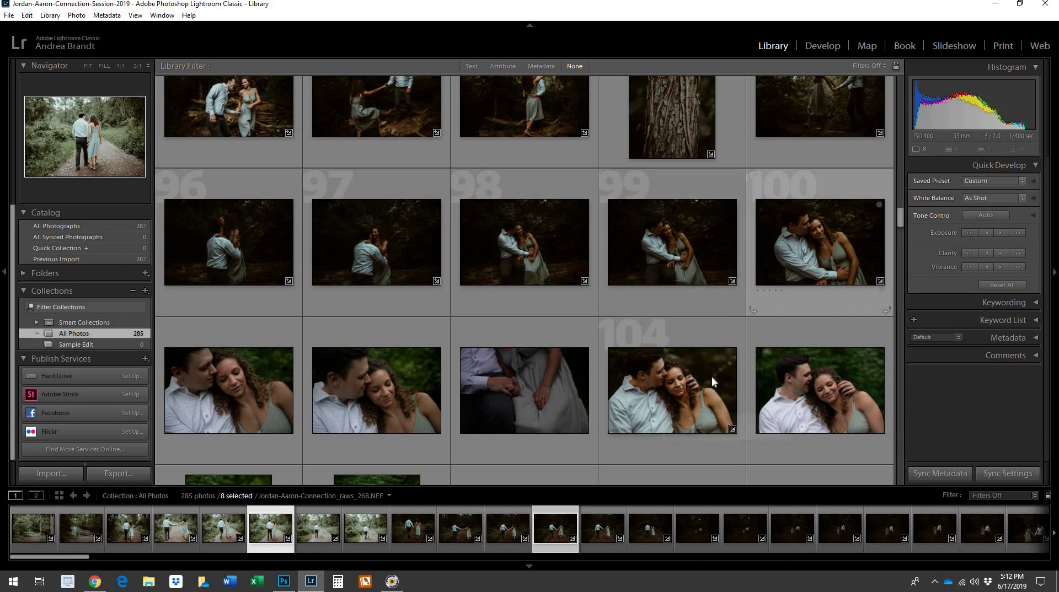
# Add photos 104, 128 and 138 to the current selection in the All Photos grid.
pyautogui.keyDown('ctrl'); pyautogui.click(687, 399); pyautogui.keyUp('ctrl')
pyautogui.scroll(-3, 680, 419)
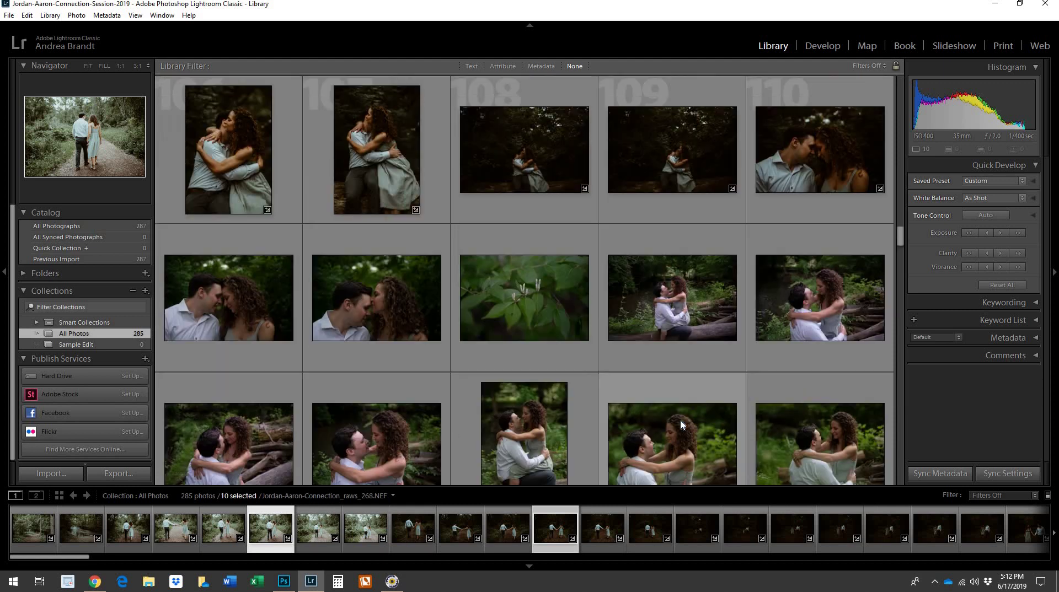
pyautogui.scroll(-2, 680, 419)
pyautogui.scroll(-3, 678, 422)
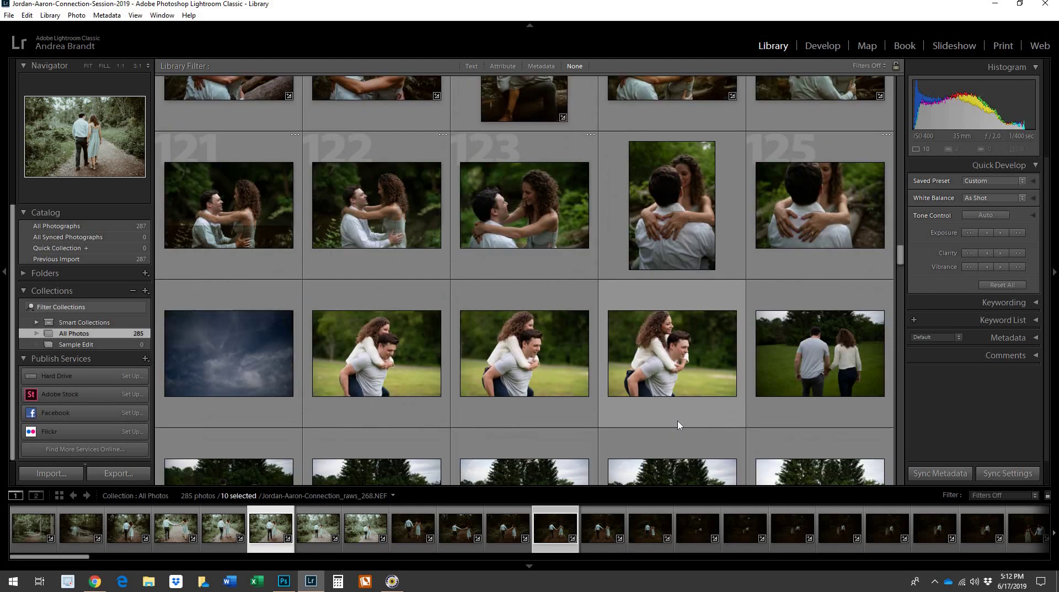
pyautogui.keyDown('ctrl'); pyautogui.click(577, 389); pyautogui.keyUp('ctrl')
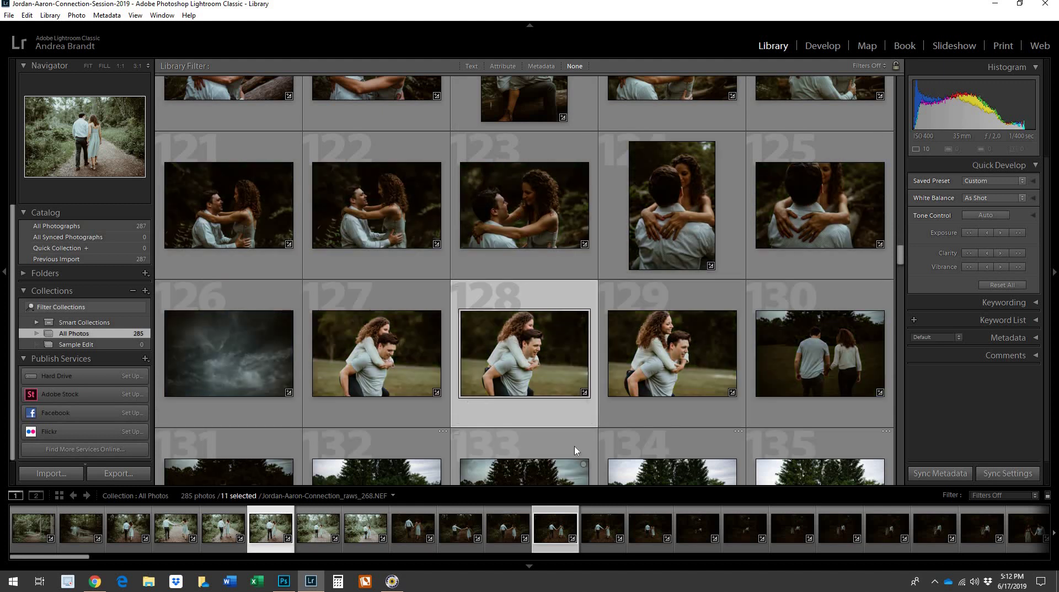
pyautogui.scroll(-2, 576, 448)
pyautogui.keyDown('ctrl'); pyautogui.click(557, 417); pyautogui.keyUp('ctrl')
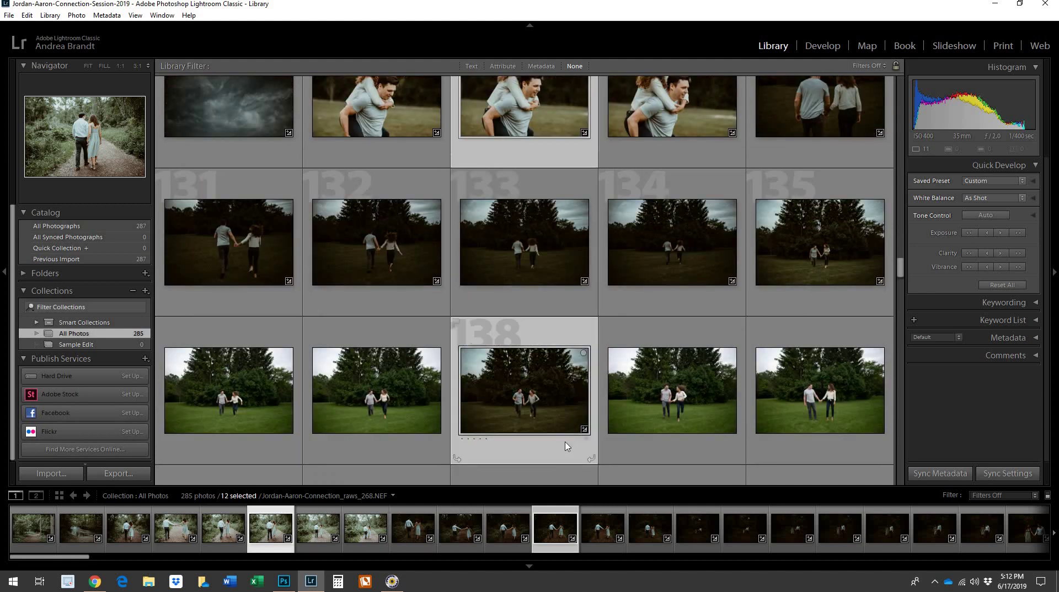
# Add photos 160 and 168 to the selection, choosing 160 in place of photo 159.
pyautogui.scroll(-2, 566, 445)
pyautogui.scroll(-2, 566, 445)
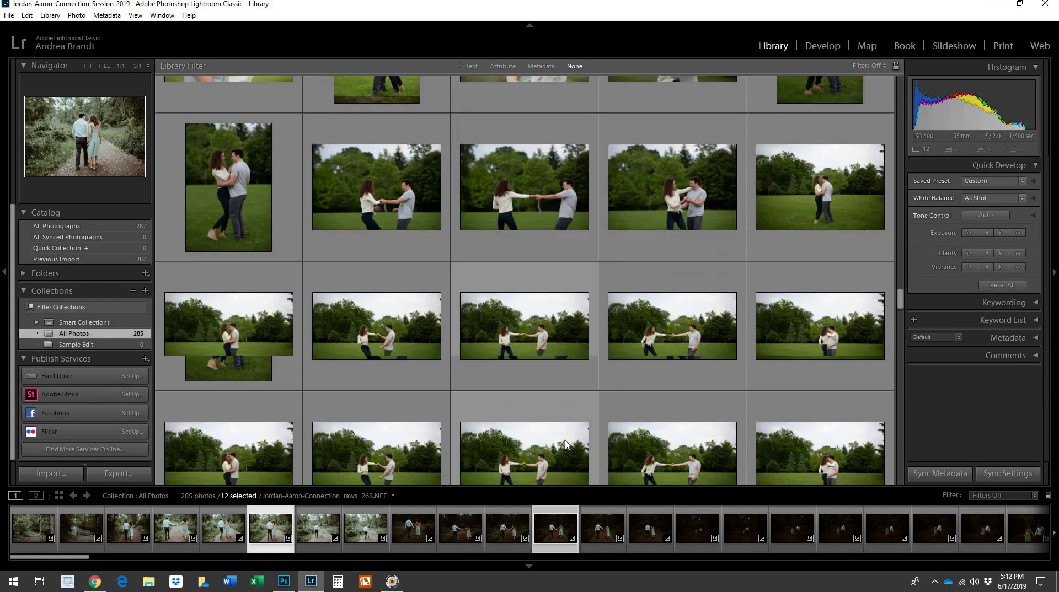
pyautogui.keyDown('ctrl'); pyautogui.click(680, 363); pyautogui.keyUp('ctrl')
pyautogui.scroll(-2, 633, 424)
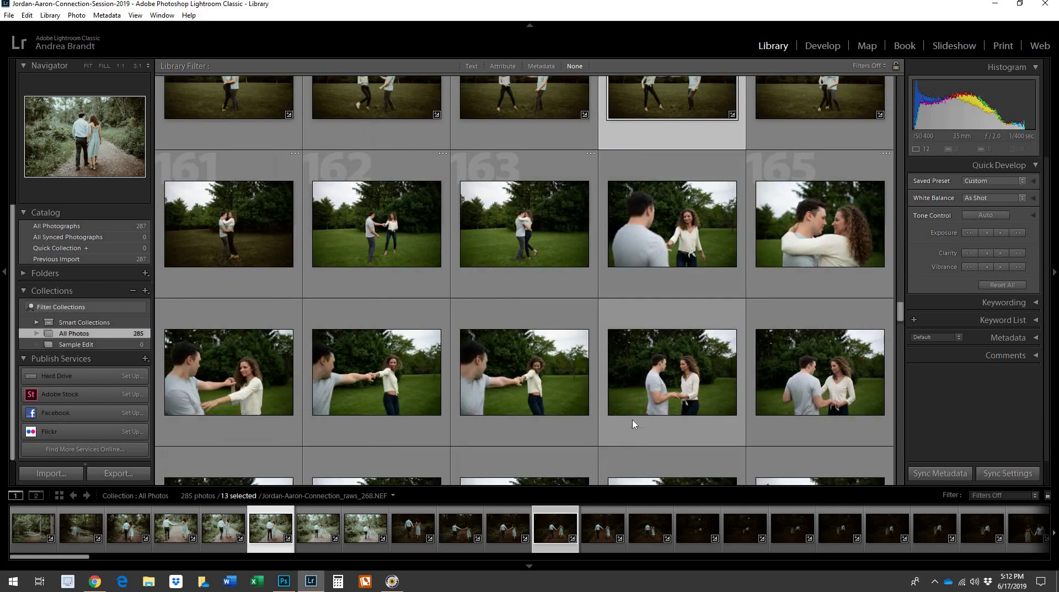
pyautogui.scroll(1, 633, 424)
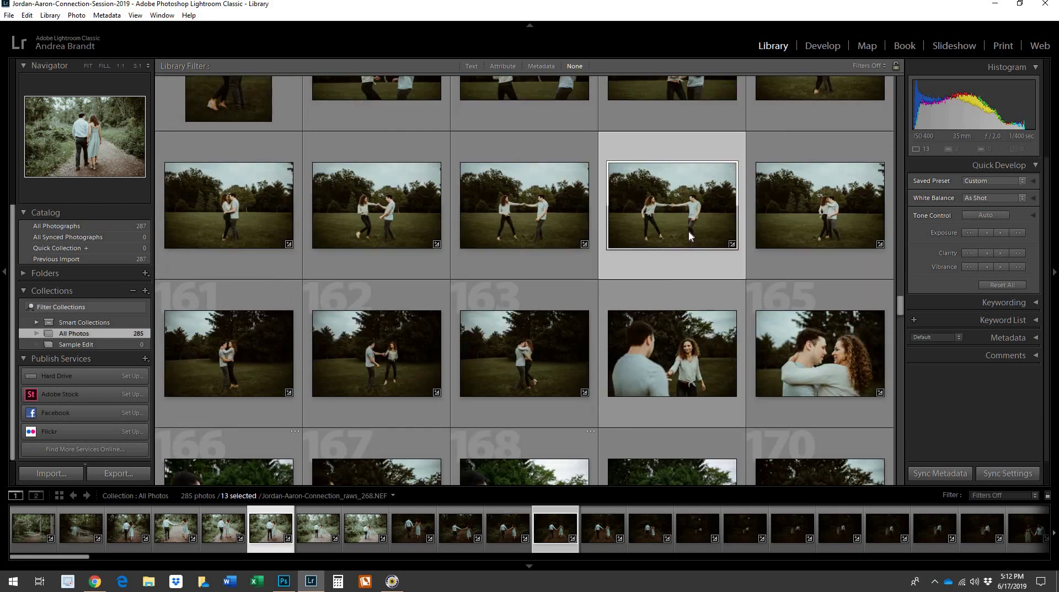
pyautogui.keyDown('ctrl'); pyautogui.click(688, 234); pyautogui.keyUp('ctrl')
pyautogui.keyDown('ctrl'); pyautogui.click(825, 229); pyautogui.keyUp('ctrl')
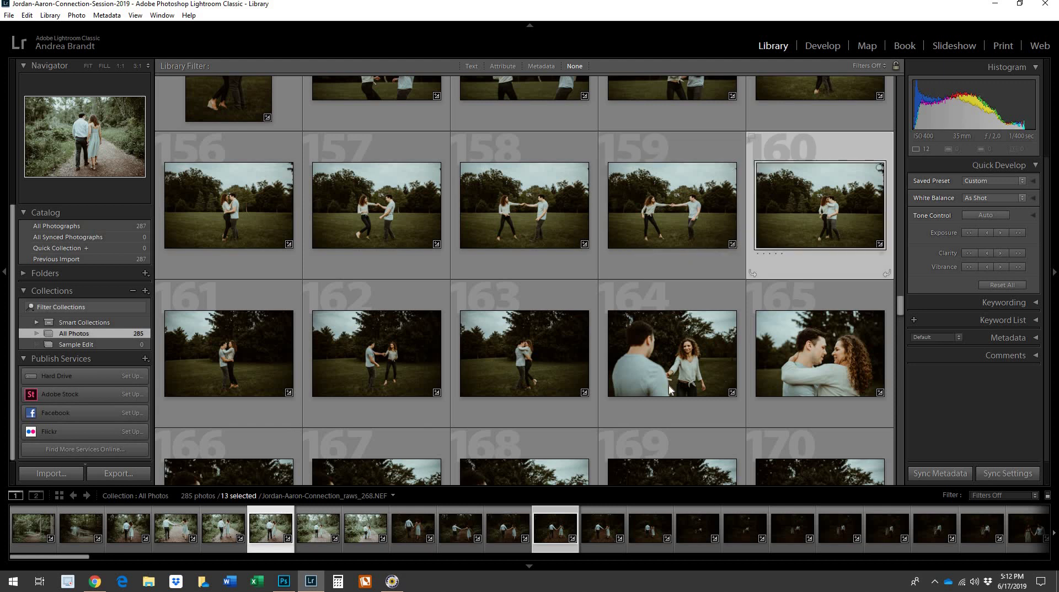
pyautogui.scroll(-1, 651, 387)
pyautogui.keyDown('ctrl'); pyautogui.click(544, 391); pyautogui.keyUp('ctrl')
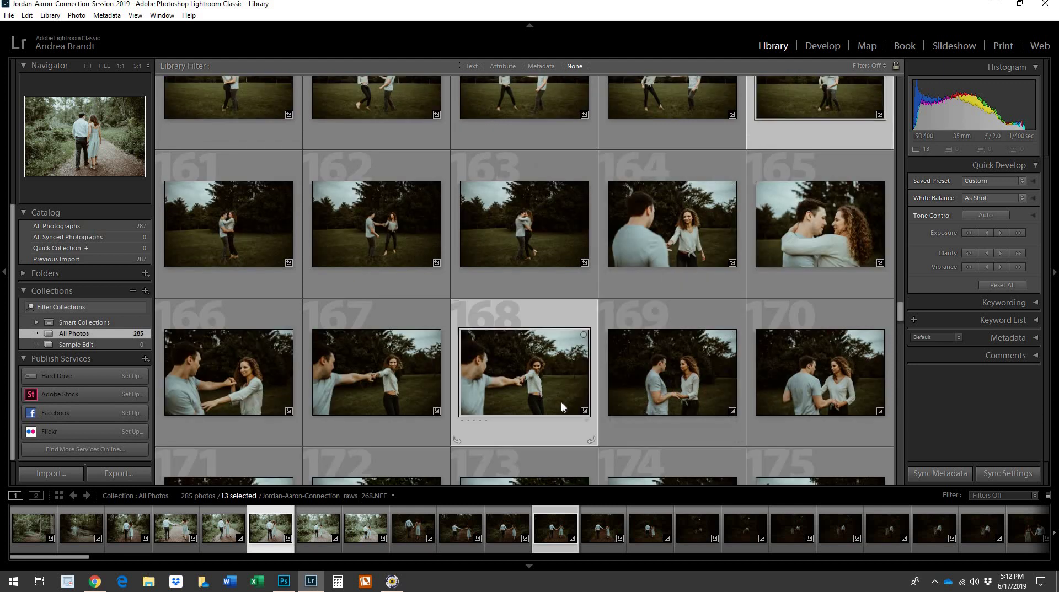
# Add photo 203 to the selection and put all selected photos into the Sample Edit collection.
pyautogui.scroll(-1, 561, 401)
pyautogui.scroll(-2, 561, 406)
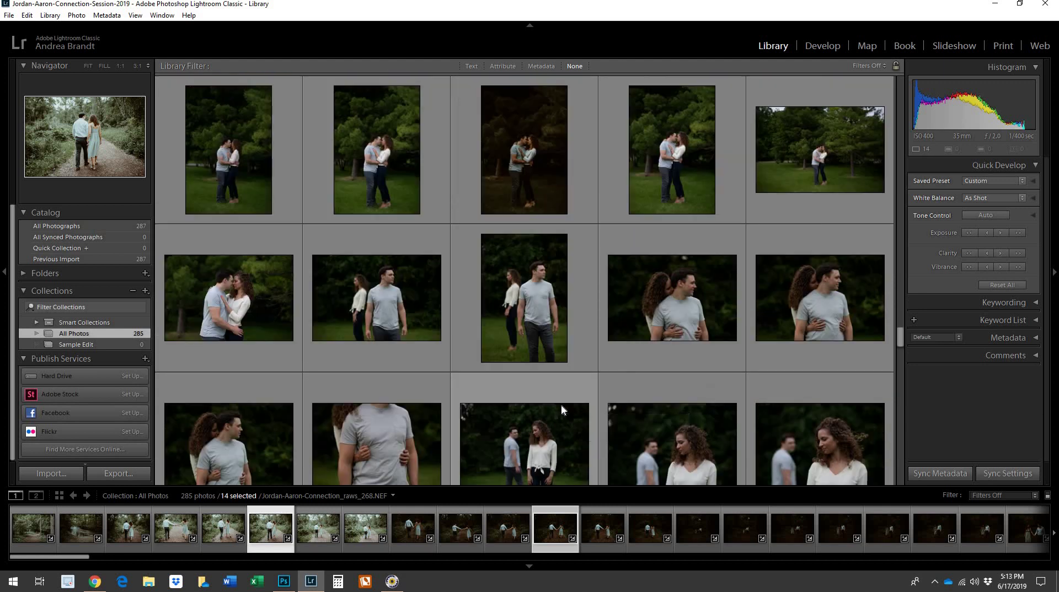
pyautogui.scroll(-1, 560, 406)
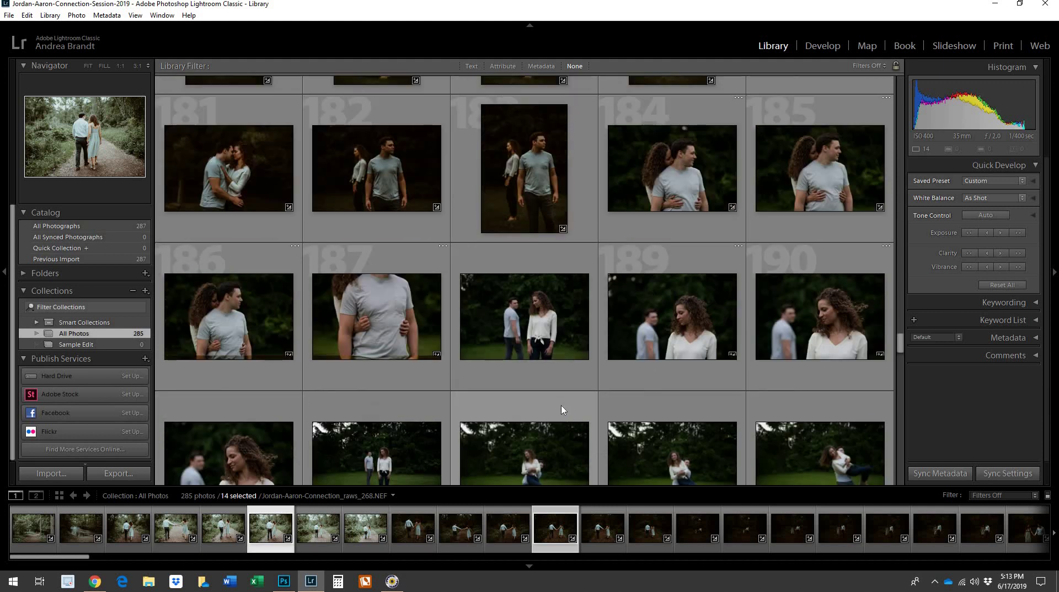
pyautogui.scroll(-1, 561, 410)
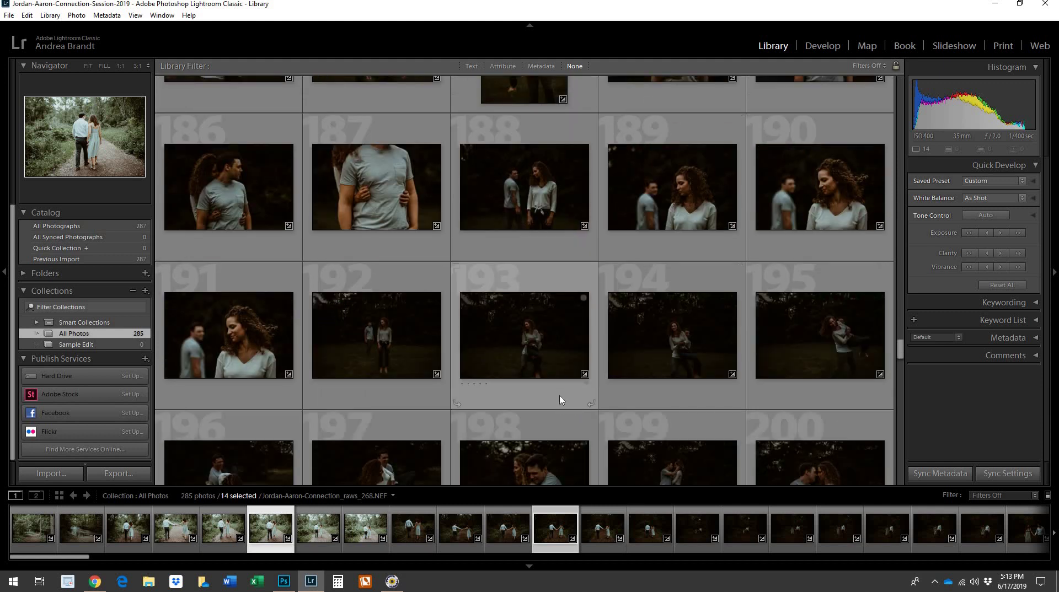
pyautogui.scroll(-2, 563, 408)
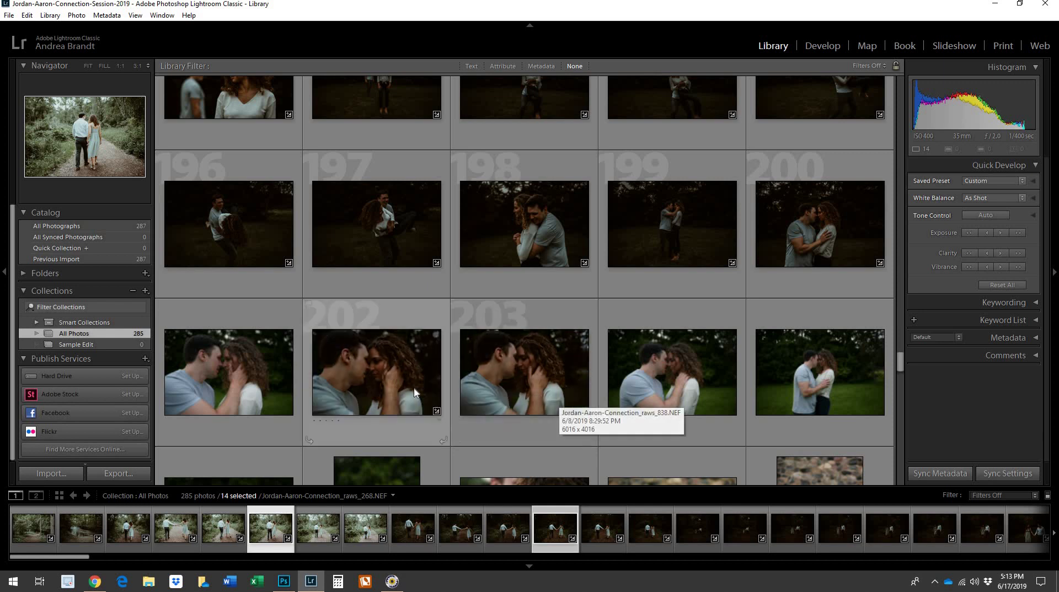
pyautogui.keyDown('ctrl'); pyautogui.click(514, 373); pyautogui.keyUp('ctrl')
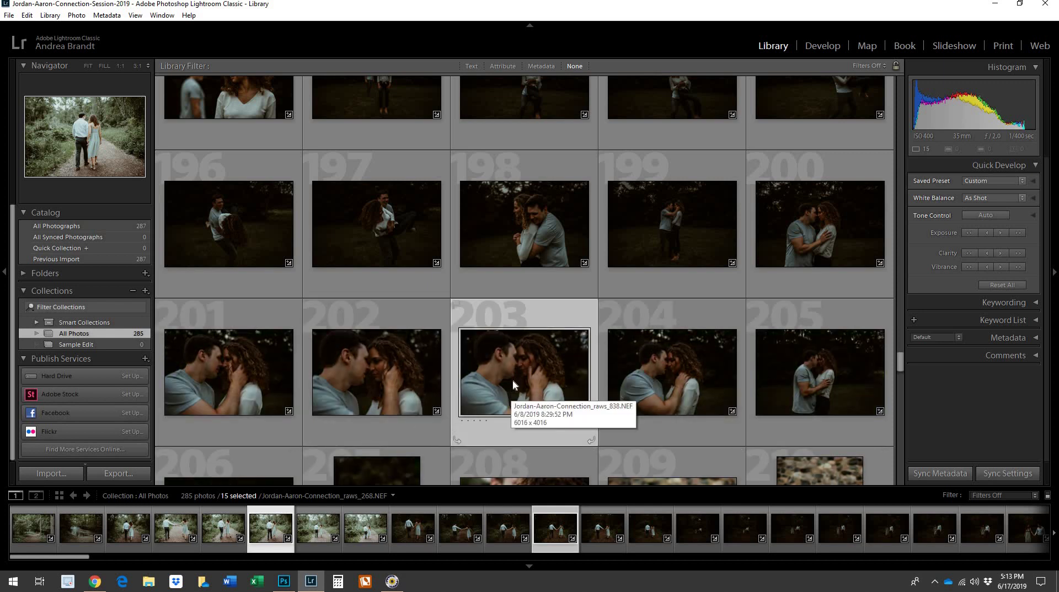
pyautogui.moveTo(512, 384); pyautogui.dragTo(100, 342)
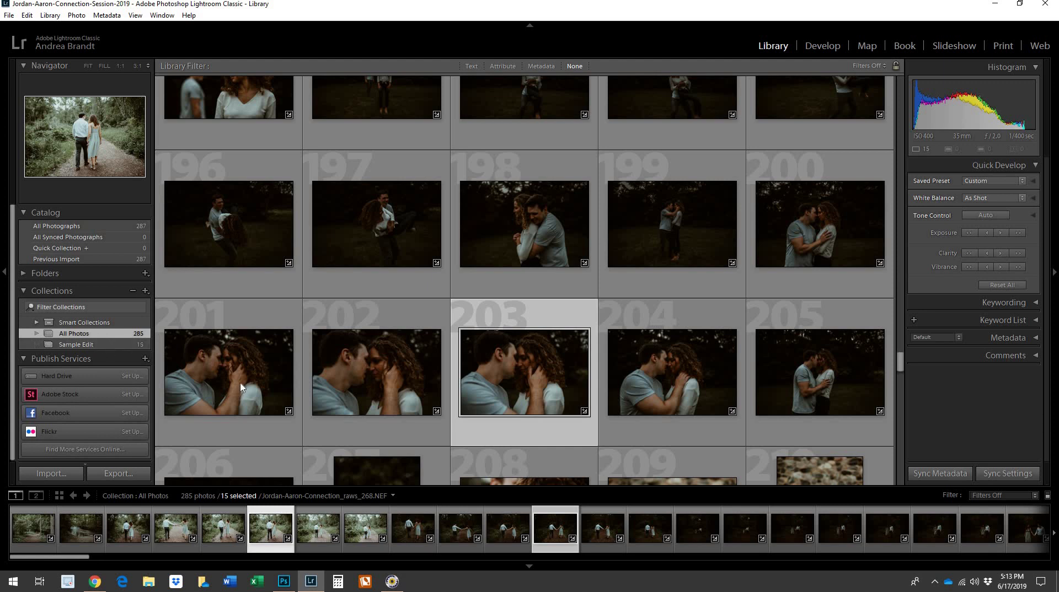
# Open the Sample Edit collection and show its first photo in the Develop module.
pyautogui.click(106, 346)
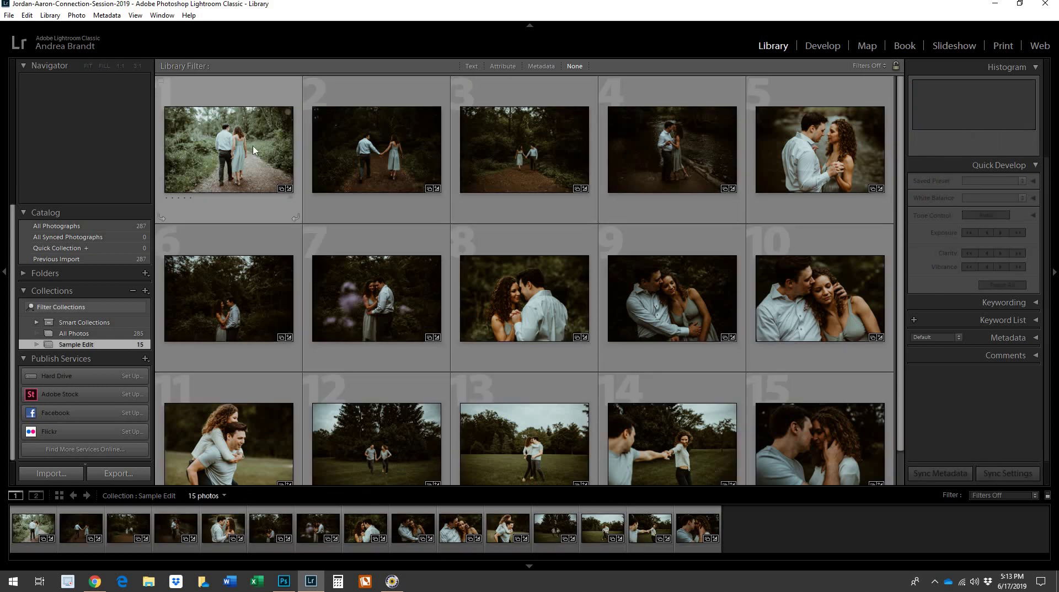
pyautogui.doubleClick(255, 149)
pyautogui.click(821, 46)
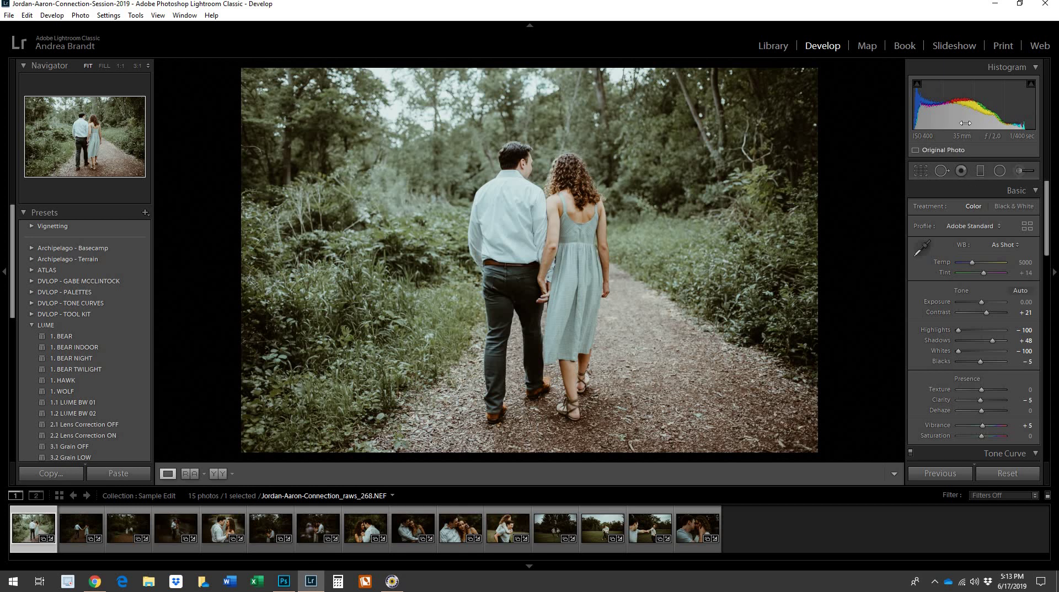
# Set the first photo's exposure to -0.44, its temperature to 5650 and its tint to +11.
pyautogui.moveTo(981, 302); pyautogui.dragTo(979, 302)
pyautogui.moveTo(959, 125); pyautogui.dragTo(966, 126)
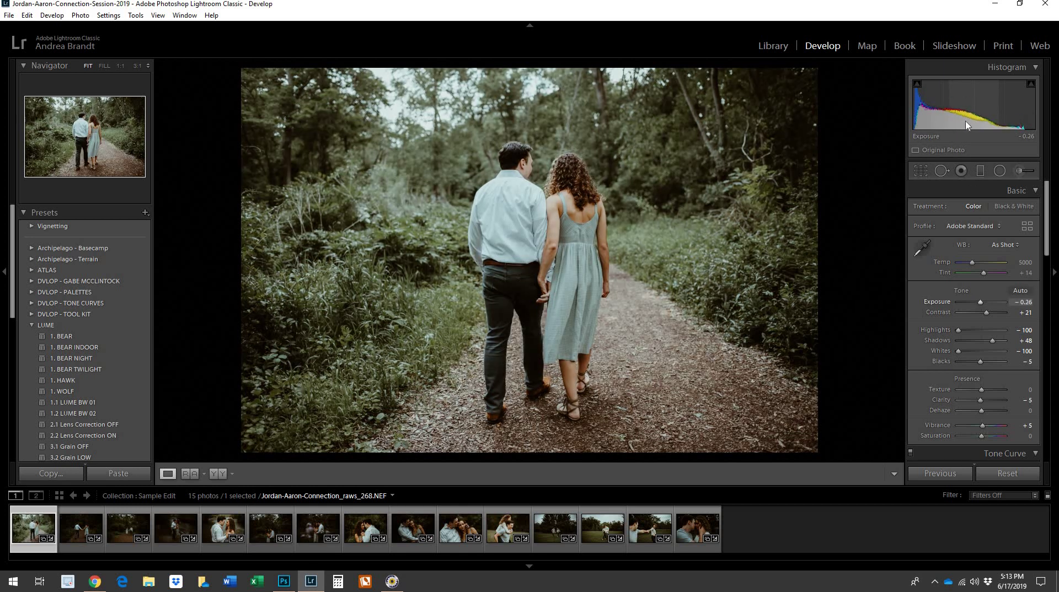
pyautogui.moveTo(972, 263); pyautogui.dragTo(975, 262)
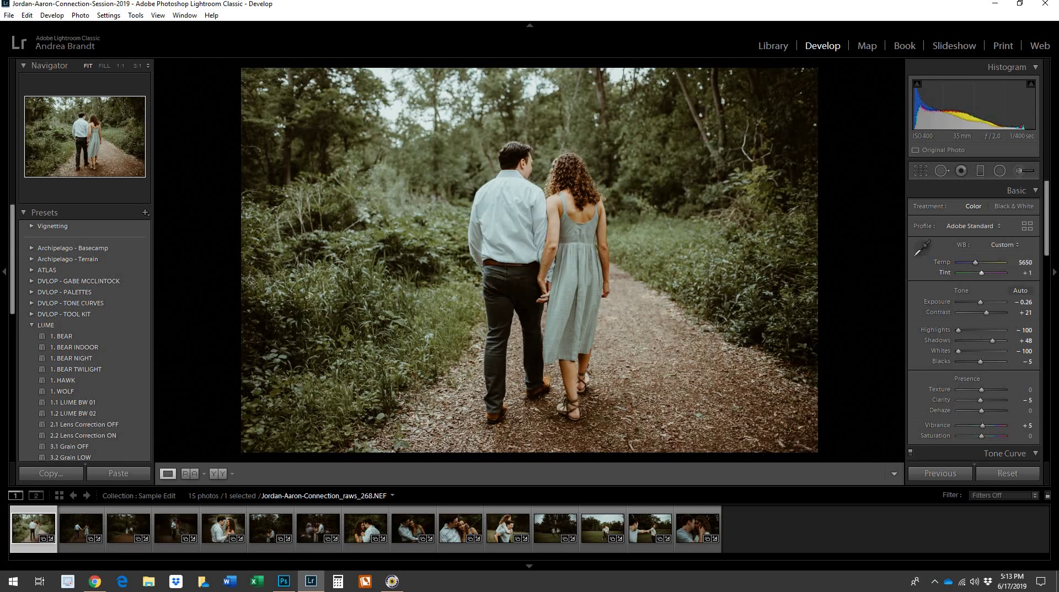
pyautogui.moveTo(982, 273); pyautogui.dragTo(979, 303)
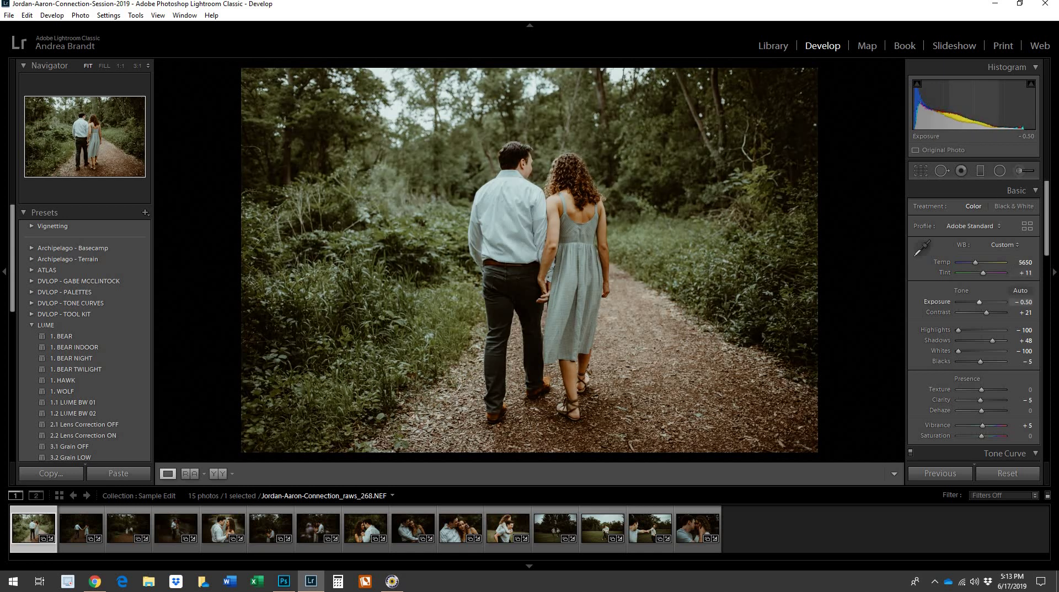
# Try color temperatures such as 5400 and 4000, settle on 5450, and set the exposure to -0.46.
pyautogui.write('5400')
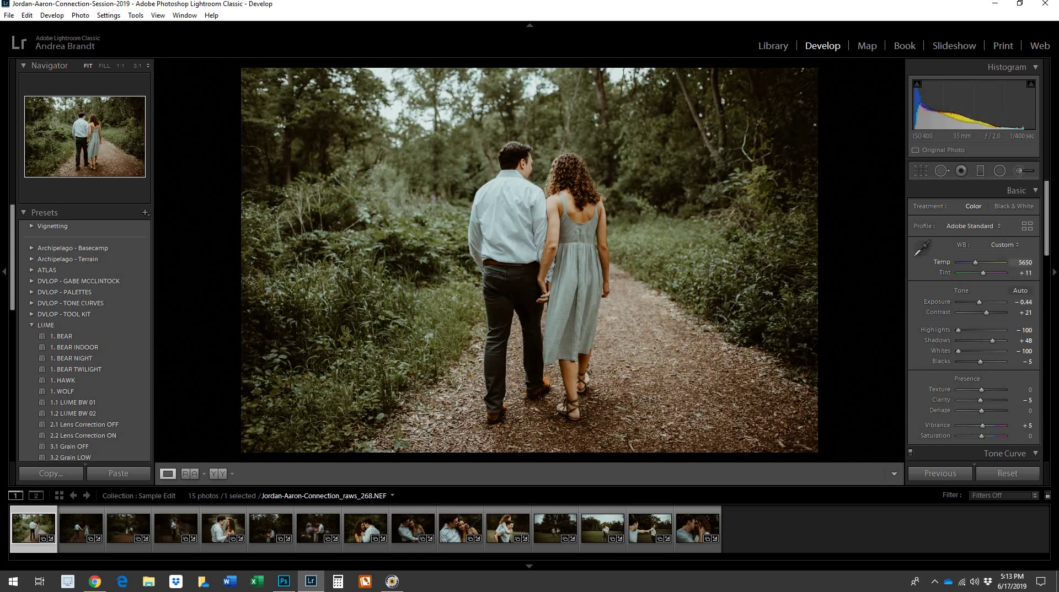
pyautogui.press('Return')
pyautogui.moveTo(978, 262); pyautogui.dragTo(984, 263)
pyautogui.click(1023, 263)
pyautogui.write('4000')
pyautogui.press('Return')
pyautogui.moveTo(968, 263); pyautogui.dragTo(975, 262)
pyautogui.moveTo(977, 262)
pyautogui.mouseDown()
pyautogui.moveTo(988, 263)
pyautogui.moveTo(976, 263)
pyautogui.mouseUp()
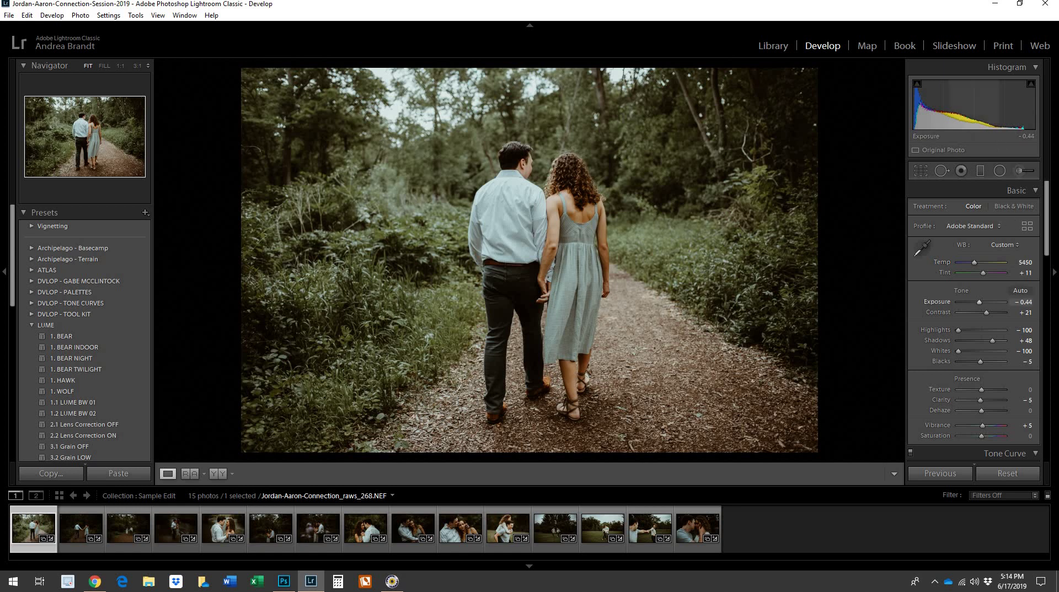
pyautogui.moveTo(979, 303); pyautogui.dragTo(980, 302)
# Try a split toning highlight saturation of 19 and undo that change.
pyautogui.scroll(-5, 1018, 348)
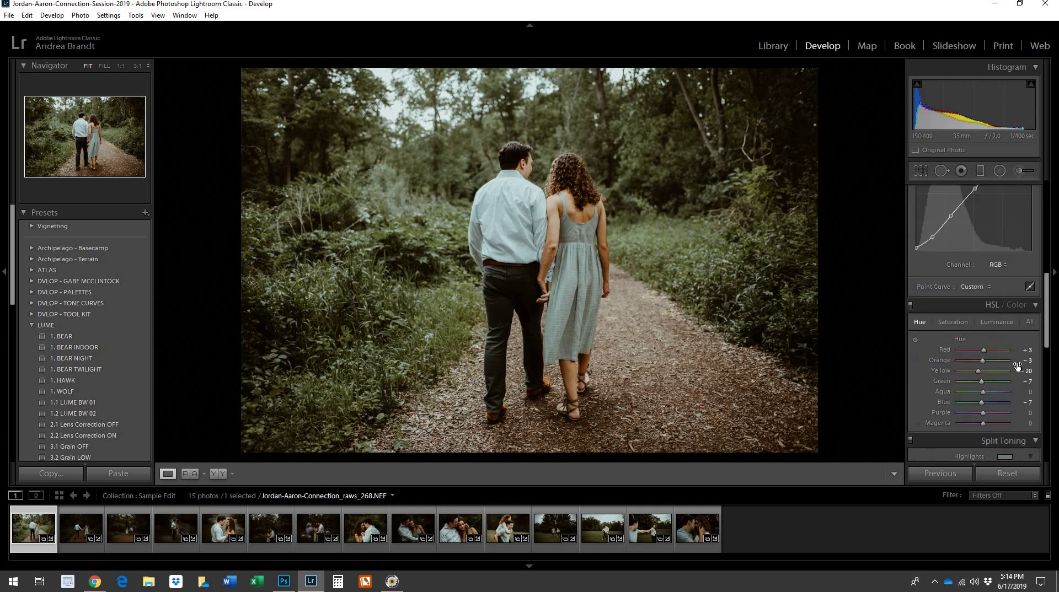
pyautogui.scroll(-2, 1008, 395)
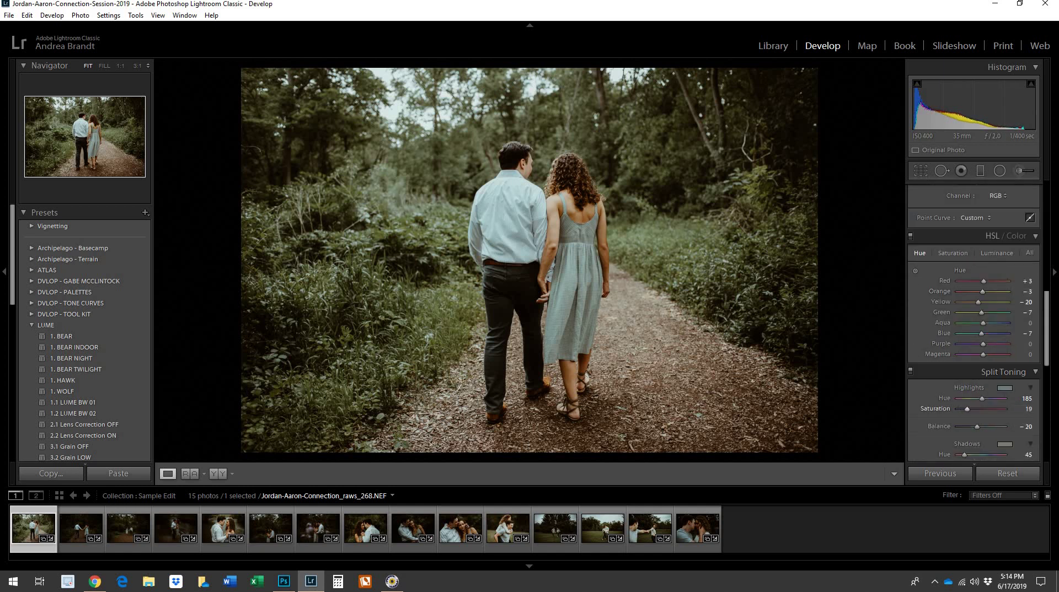
pyautogui.hotkey('ctrl', 'z')
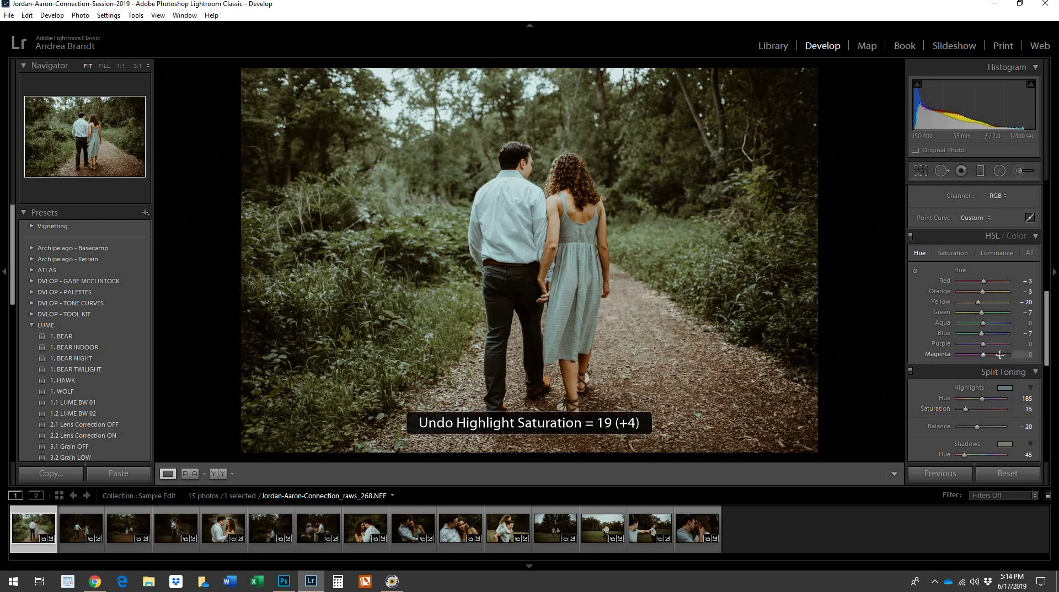
pyautogui.scroll(6, 1016, 351)
pyautogui.scroll(3, 1016, 352)
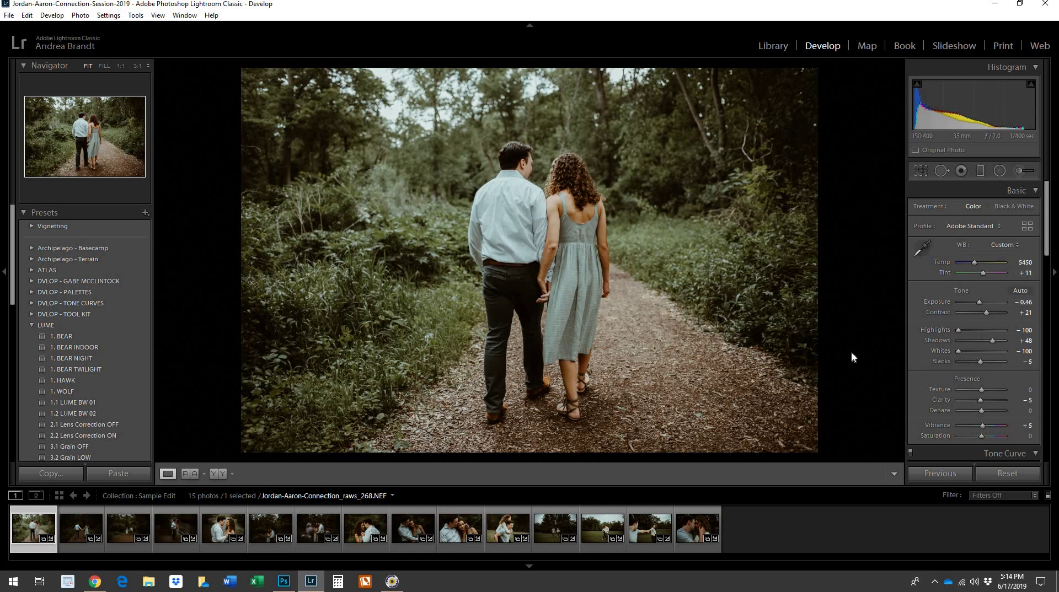
# Open the second photo of the collection and set its exposure to +0.78 and temperature to 5800.
pyautogui.click(84, 531)
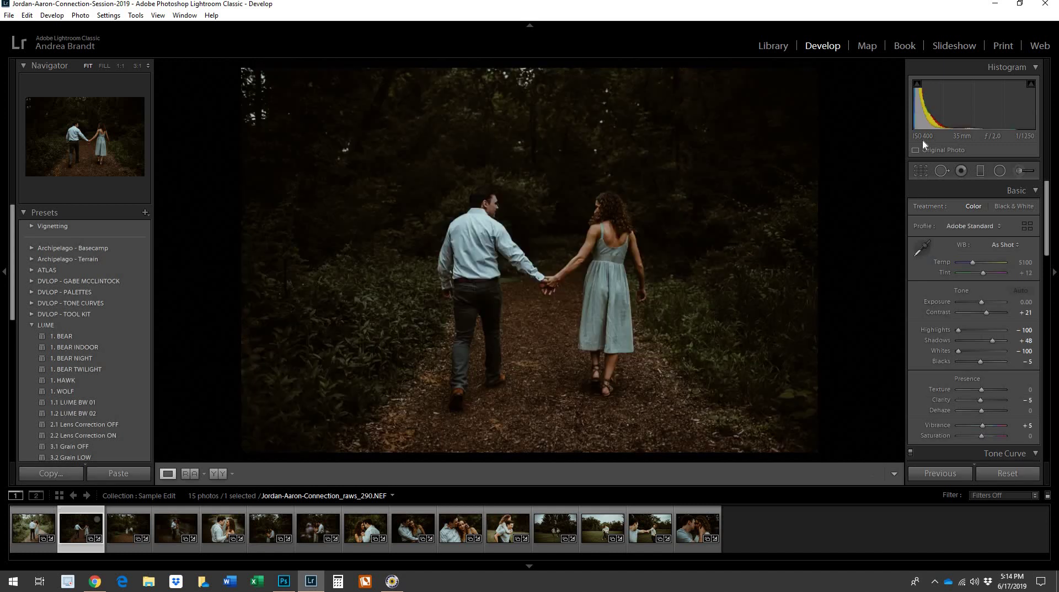
pyautogui.moveTo(981, 302); pyautogui.dragTo(985, 303)
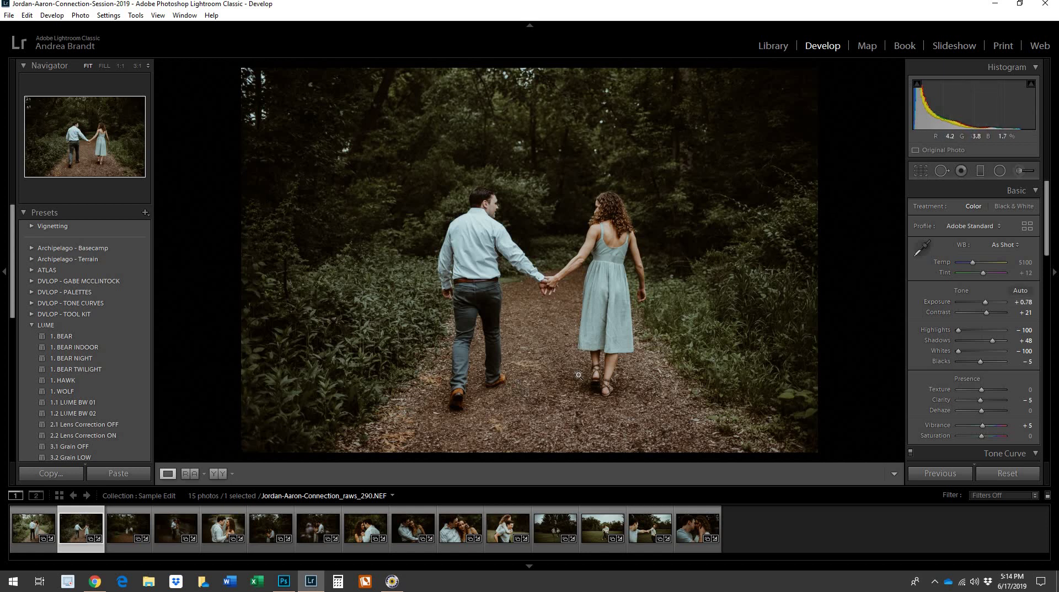
pyautogui.click(1012, 263)
pyautogui.write('5800')
pyautogui.press('Return')
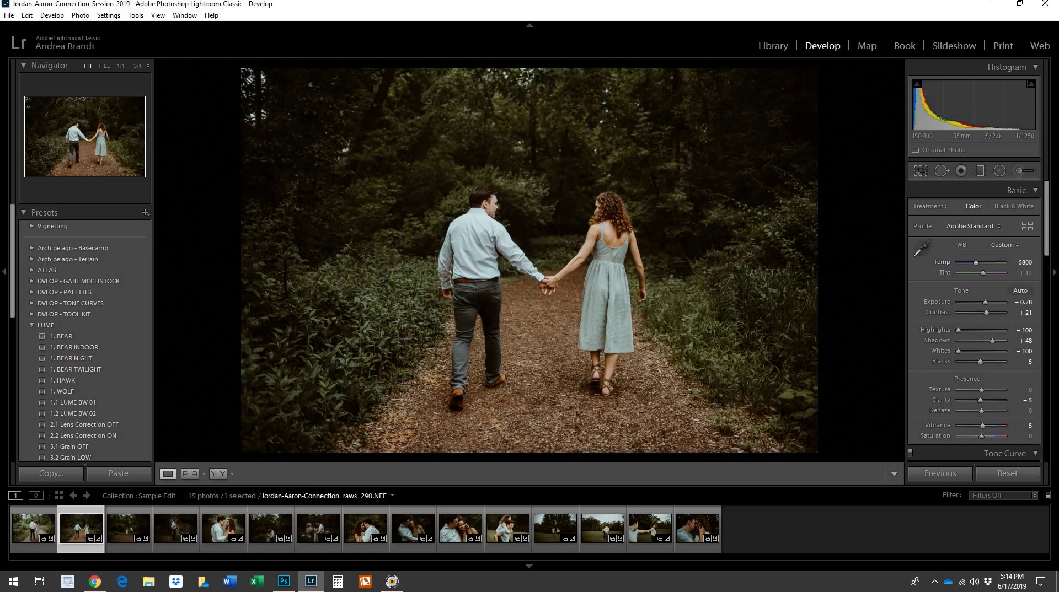
# Warm the second photo's temperature to 6000 and raise its contrast to +28.
pyautogui.moveTo(976, 263); pyautogui.dragTo(978, 263)
pyautogui.click(1017, 272)
pyautogui.click(923, 295)
pyautogui.moveTo(988, 313); pyautogui.dragTo(989, 313)
# Draw a large inverted radial filter with the 1. Spot Light effect around the couple and lower its contrast.
pyautogui.click(999, 170)
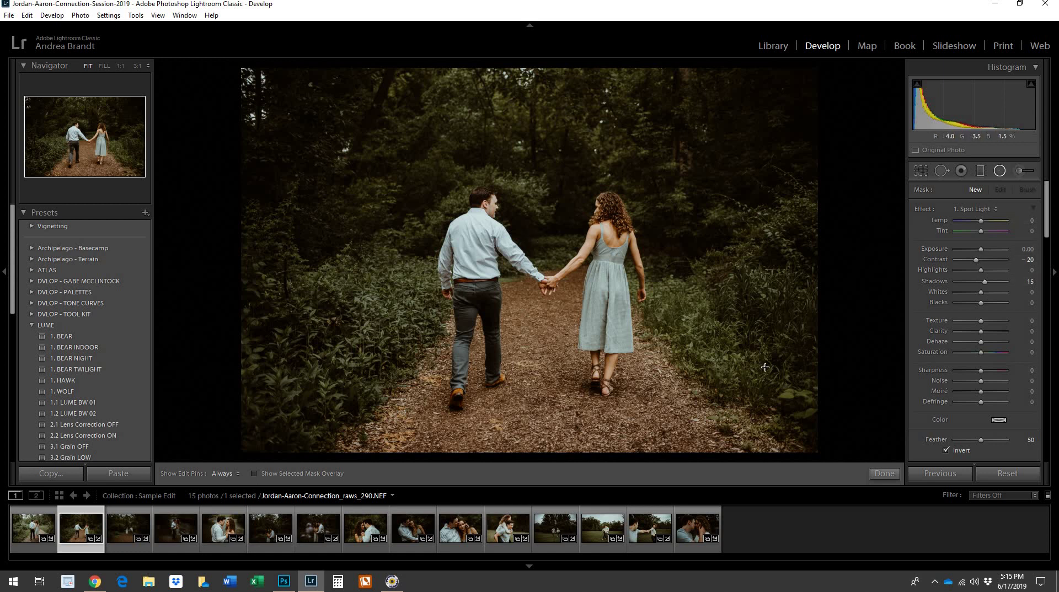
pyautogui.moveTo(812, 423); pyautogui.dragTo(798, 418)
pyautogui.moveTo(589, 257); pyautogui.dragTo(606, 267)
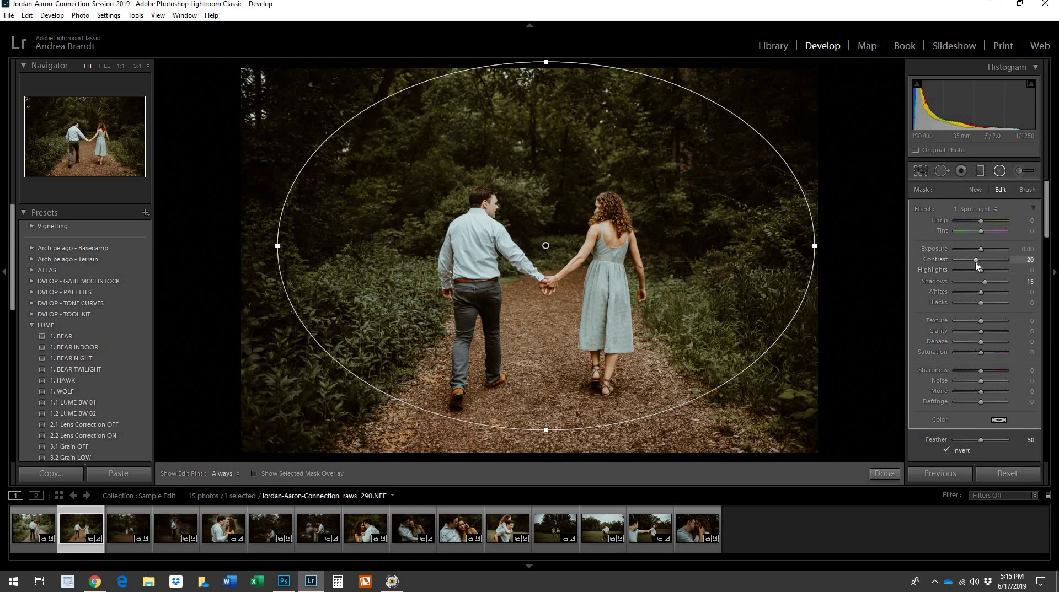
pyautogui.moveTo(974, 262)
pyautogui.mouseDown()
pyautogui.moveTo(953, 257)
pyautogui.moveTo(971, 262)
pyautogui.mouseUp()
pyautogui.moveTo(975, 260); pyautogui.dragTo(973, 260)
pyautogui.hotkey('shift', 'm')
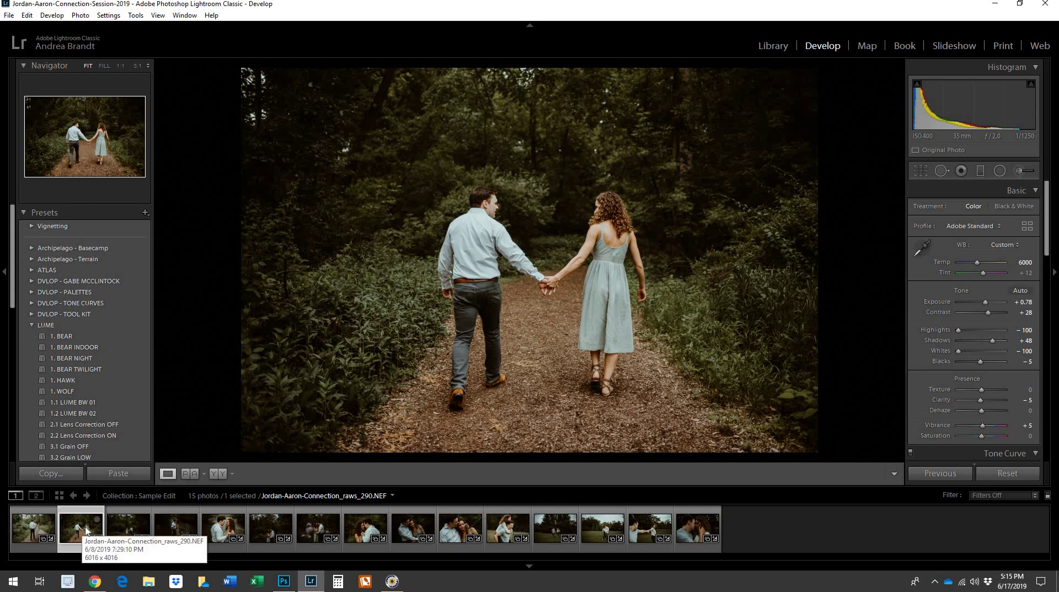
# Synchronize all of the second photo's settings to the third through seventh photos of the collection.
pyautogui.keyDown('ctrl'); pyautogui.click(111, 526); pyautogui.keyUp('ctrl')
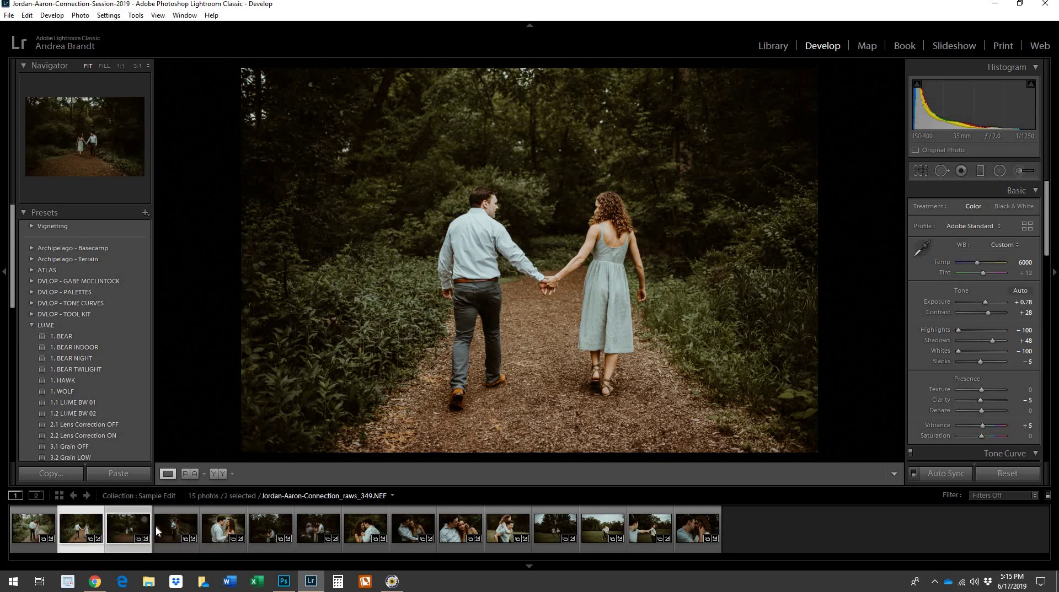
pyautogui.keyDown('ctrl'); pyautogui.click(166, 526); pyautogui.keyUp('ctrl')
pyautogui.keyDown('ctrl'); pyautogui.click(218, 527); pyautogui.keyUp('ctrl')
pyautogui.keyDown('ctrl'); pyautogui.click(267, 526); pyautogui.keyUp('ctrl')
pyautogui.keyDown('ctrl'); pyautogui.click(321, 531); pyautogui.keyUp('ctrl')
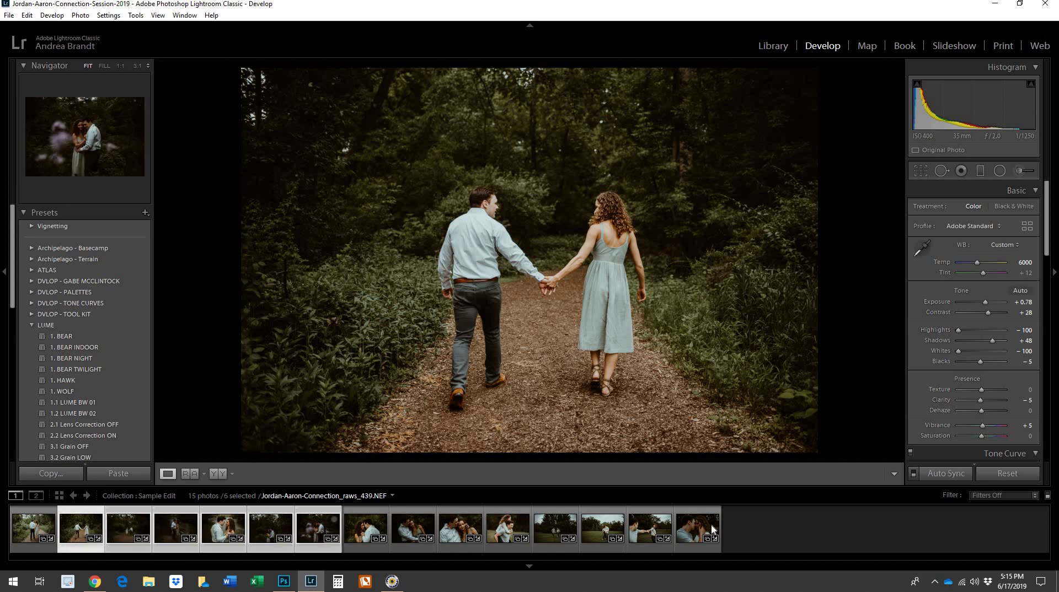
pyautogui.click(936, 477)
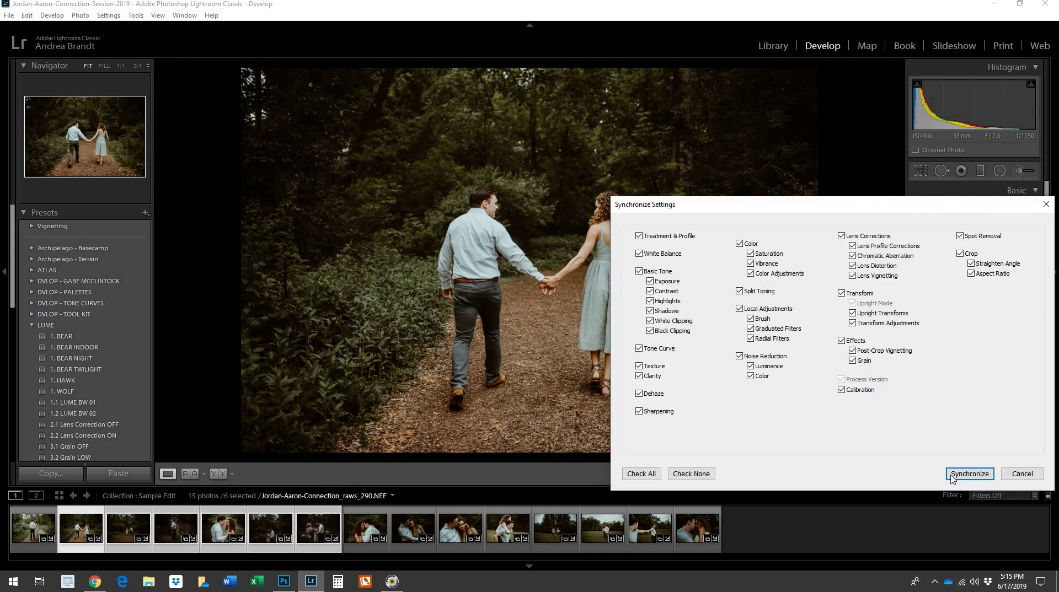
pyautogui.click(969, 473)
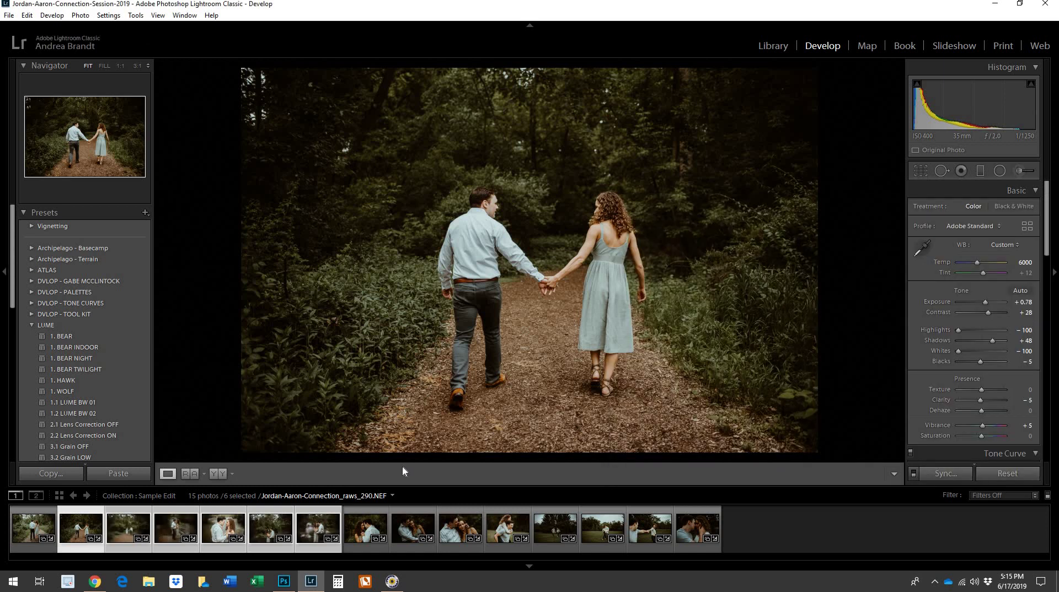
# Open the third photo and shrink its radial filter into a smaller ellipse centred on the walking couple.
pyautogui.click(365, 527)
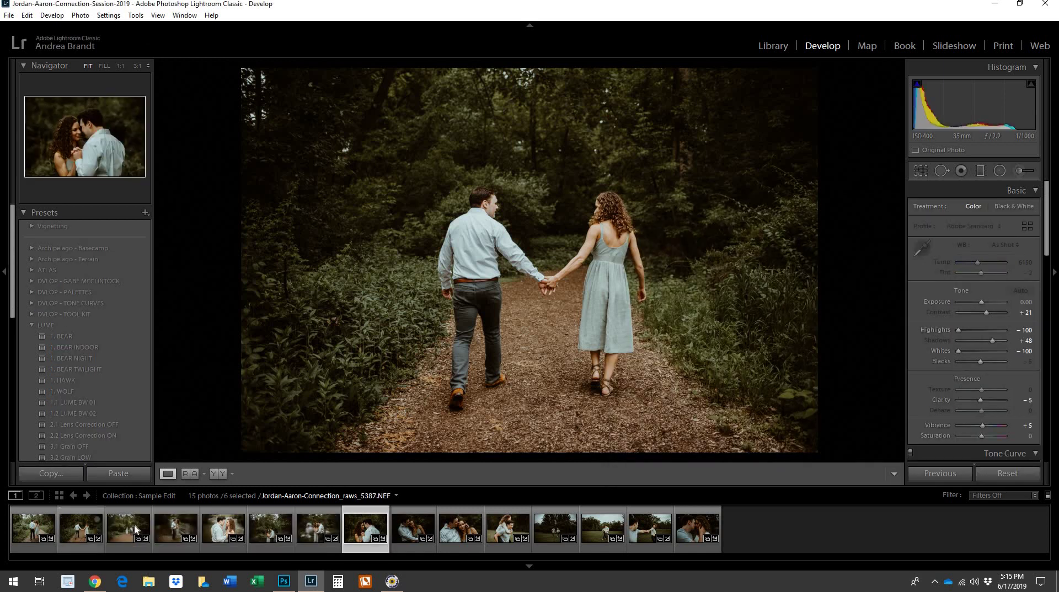
pyautogui.click(134, 524)
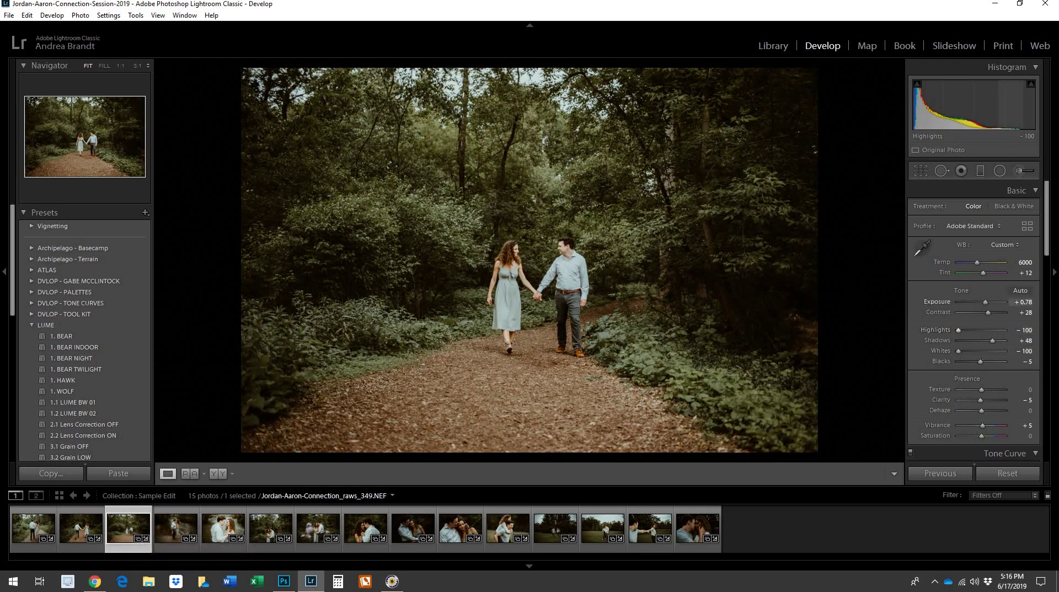
pyautogui.click(999, 171)
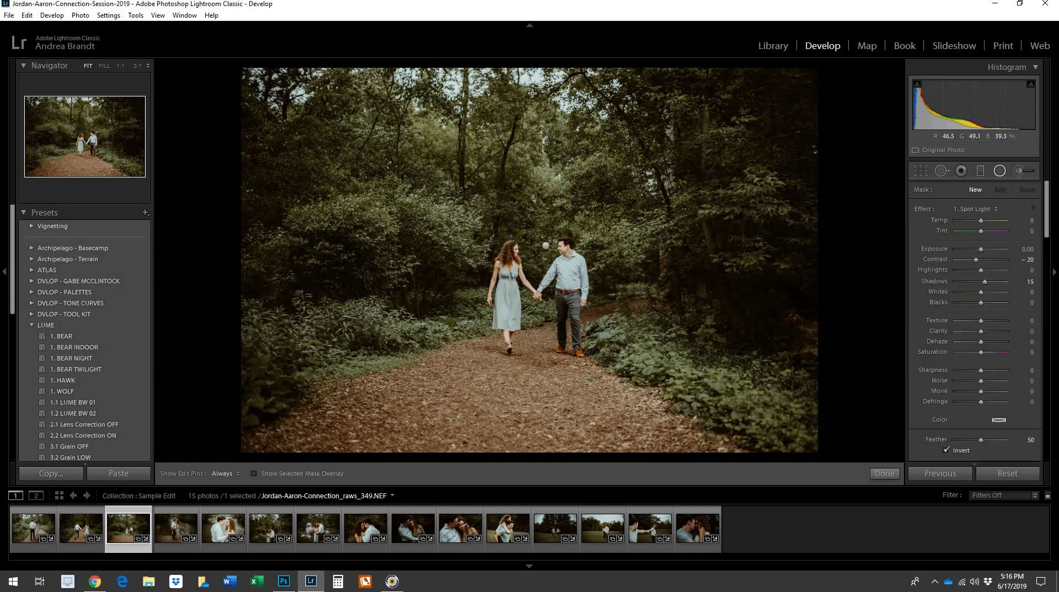
pyautogui.click(546, 246)
pyautogui.moveTo(544, 60); pyautogui.dragTo(546, 149)
pyautogui.moveTo(819, 282); pyautogui.dragTo(699, 288)
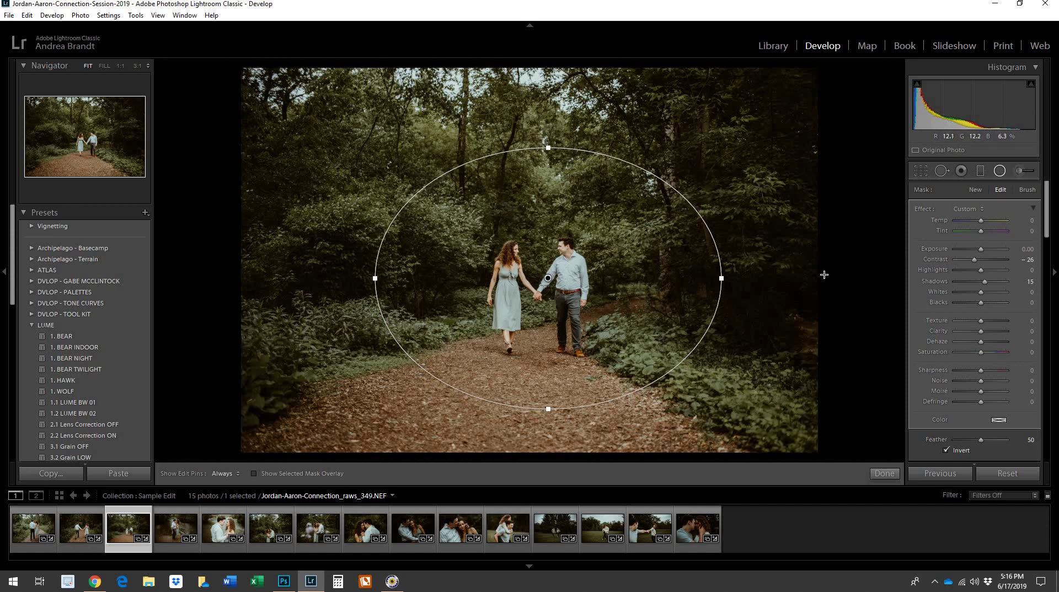
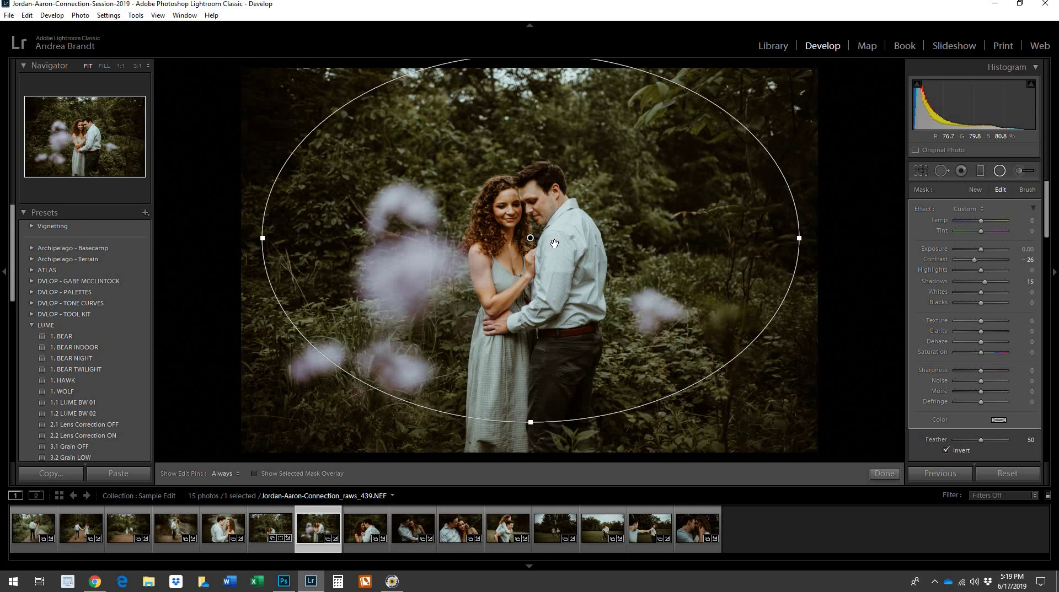
# Duplicate the seventh photo's radial filter and position the copy over the couple's faces.
pyautogui.press('alt')
pyautogui.keyDown('ctrl'); pyautogui.keyDown('alt'); pyautogui.click(530, 239); pyautogui.keyUp('alt'); pyautogui.keyUp('ctrl')
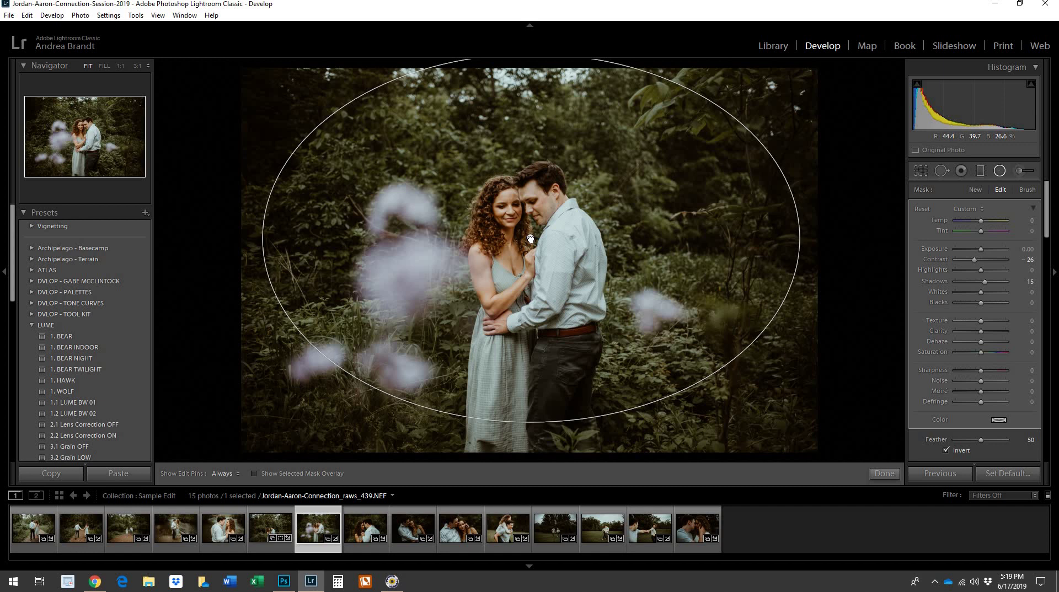
pyautogui.moveTo(533, 248); pyautogui.dragTo(656, 280)
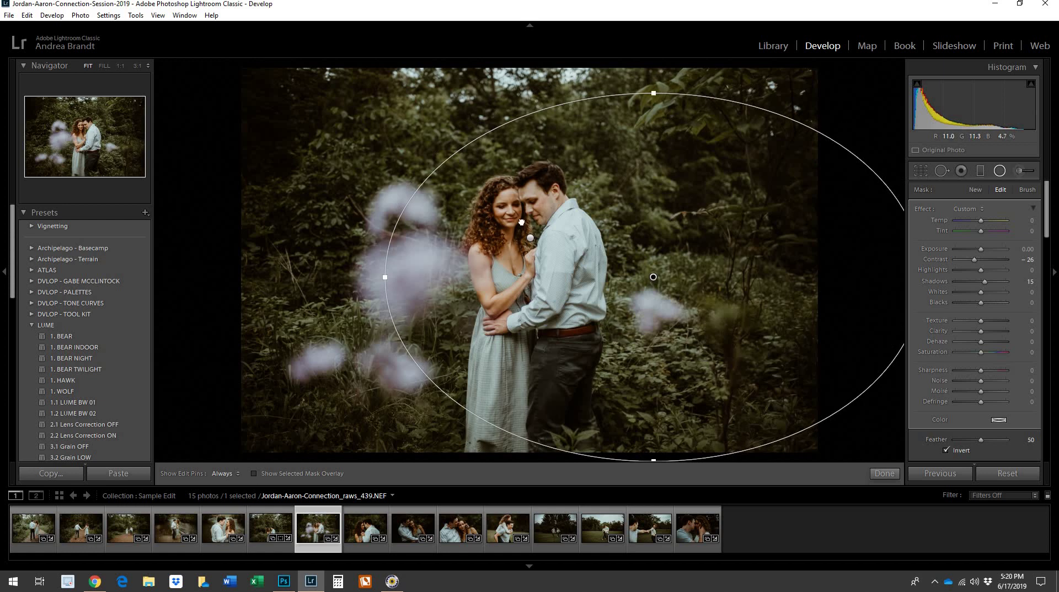
pyautogui.moveTo(791, 293); pyautogui.dragTo(665, 231)
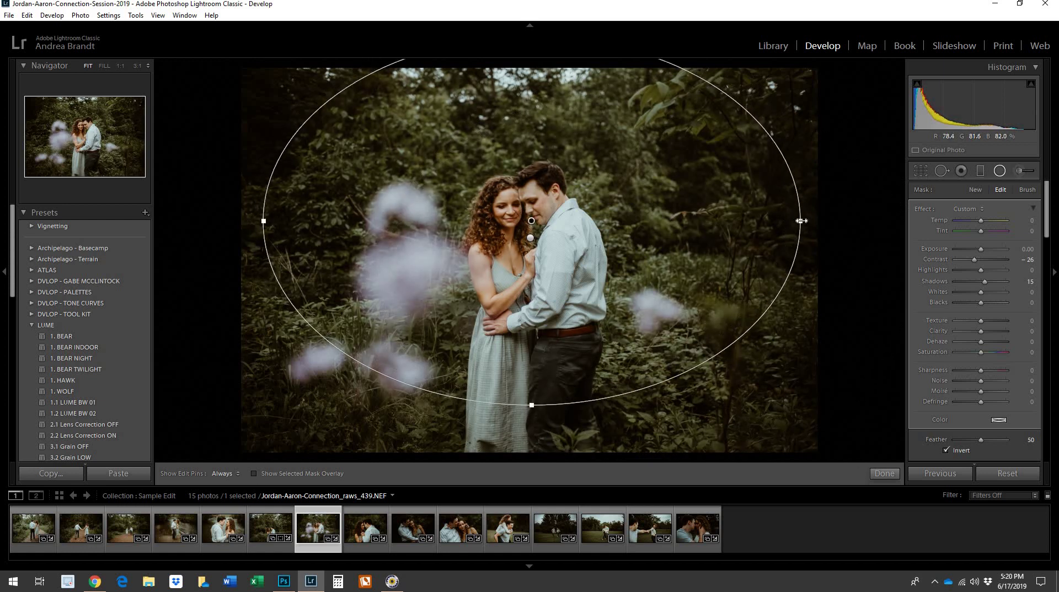
# Shrink the duplicated radial filter to a small ellipse around the couple's faces and finish the filter edit.
pyautogui.moveTo(802, 219); pyautogui.dragTo(621, 220)
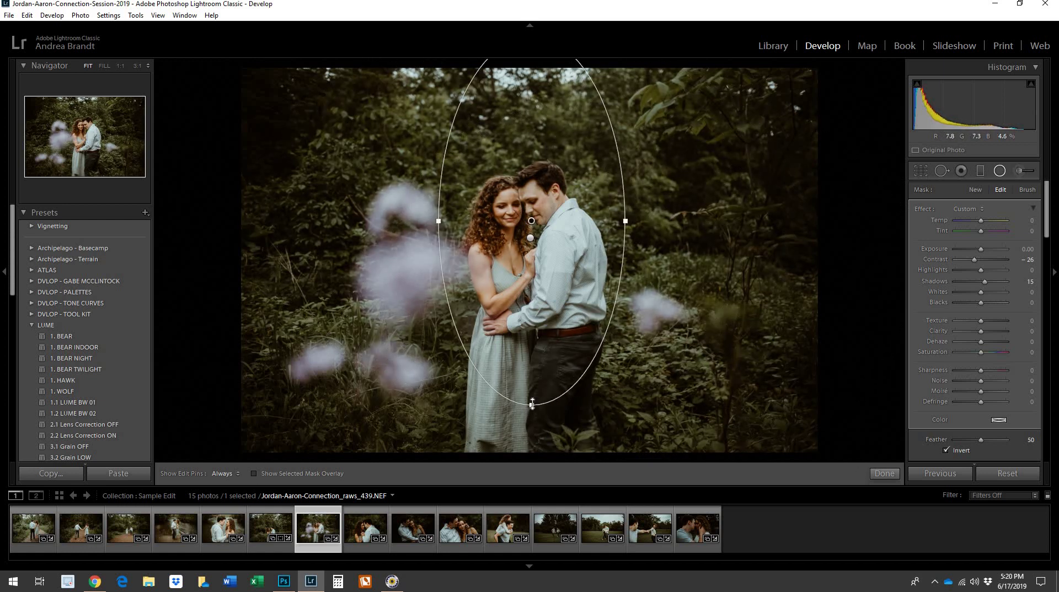
pyautogui.moveTo(532, 403); pyautogui.dragTo(532, 263)
pyautogui.moveTo(611, 223)
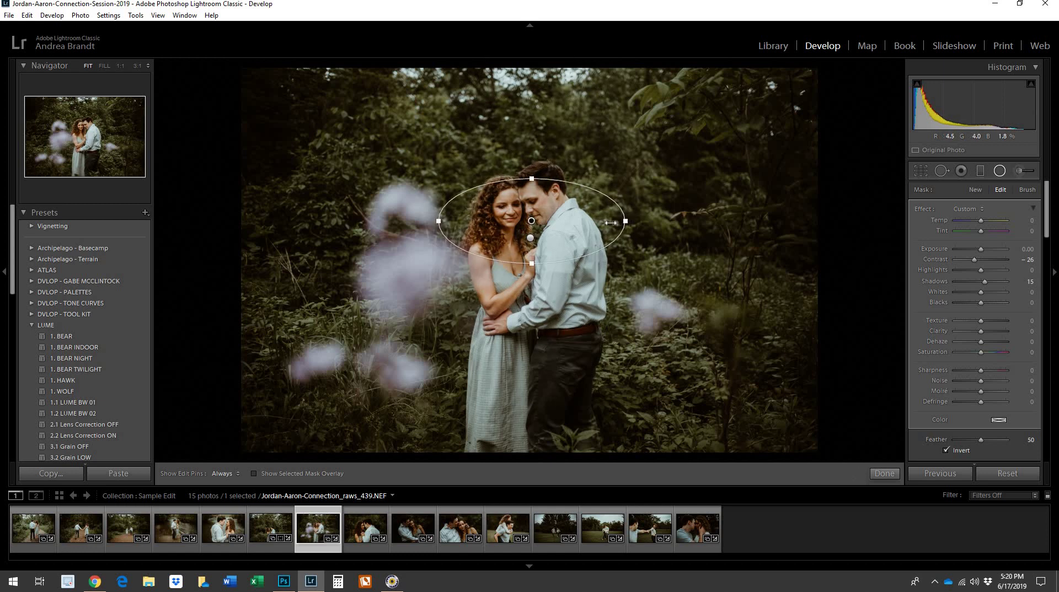
pyautogui.moveTo(568, 217); pyautogui.dragTo(526, 210)
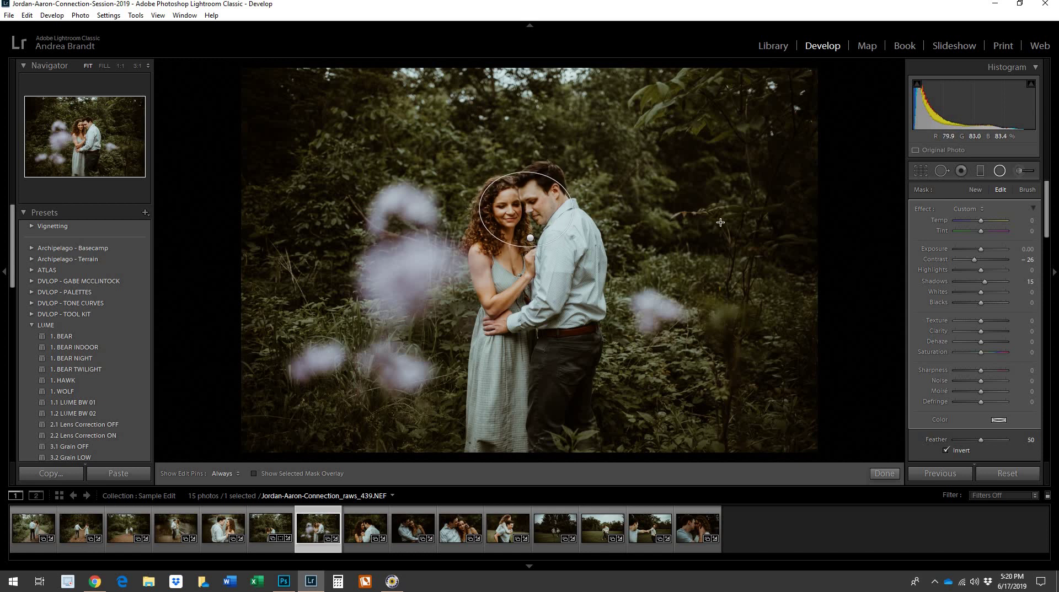
pyautogui.click(999, 171)
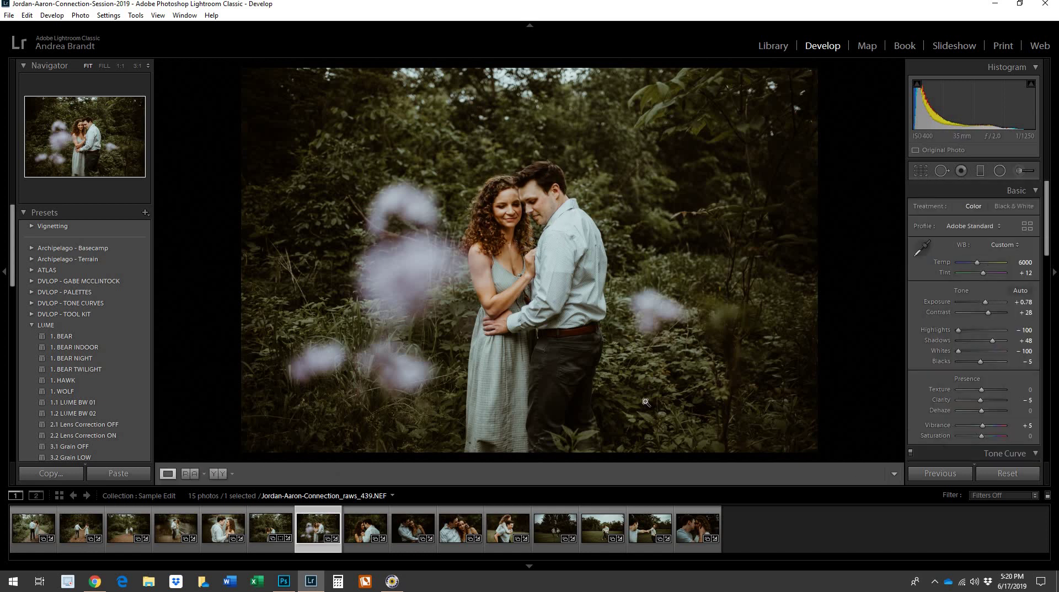
# Open the eighth photo and set its exposure to +0.50, temperature to 5300 and tint to +2.
pyautogui.click(378, 525)
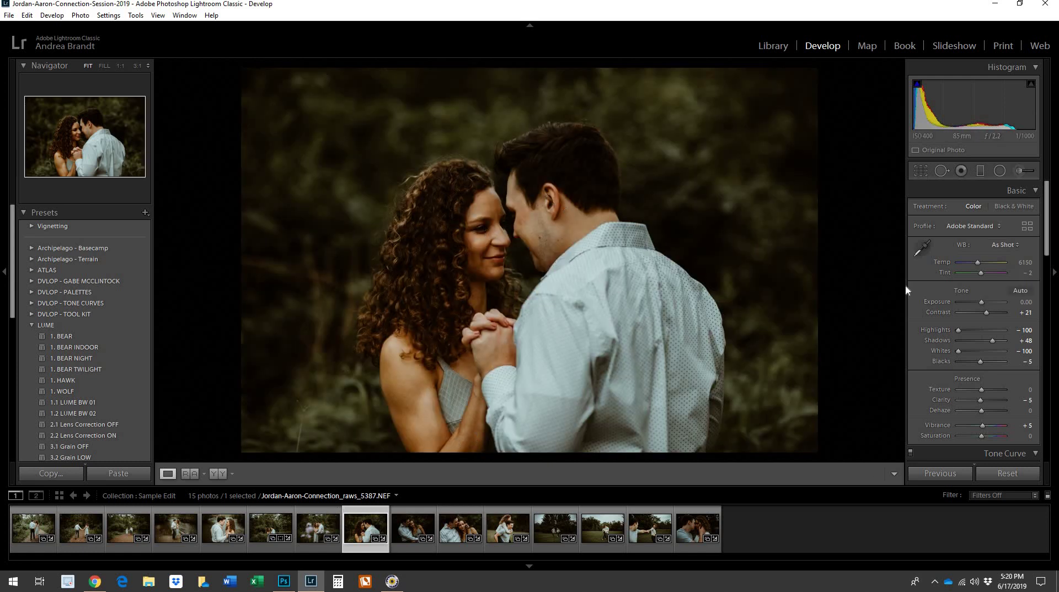
pyautogui.moveTo(981, 302); pyautogui.dragTo(983, 303)
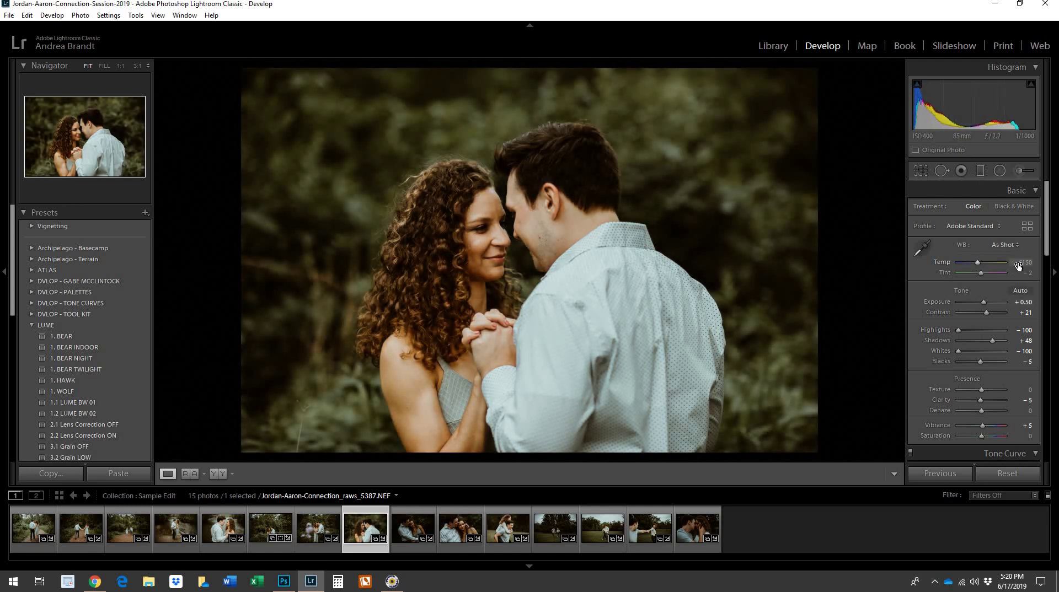
pyautogui.moveTo(1021, 263); pyautogui.dragTo(1014, 263)
pyautogui.moveTo(1019, 275); pyautogui.dragTo(1021, 274)
# Draw an inverted 1. Spot Light radial filter around the couple's faces and apply the 5.3 Vignette MEDIUM preset.
pyautogui.hotkey('shift', 'm')
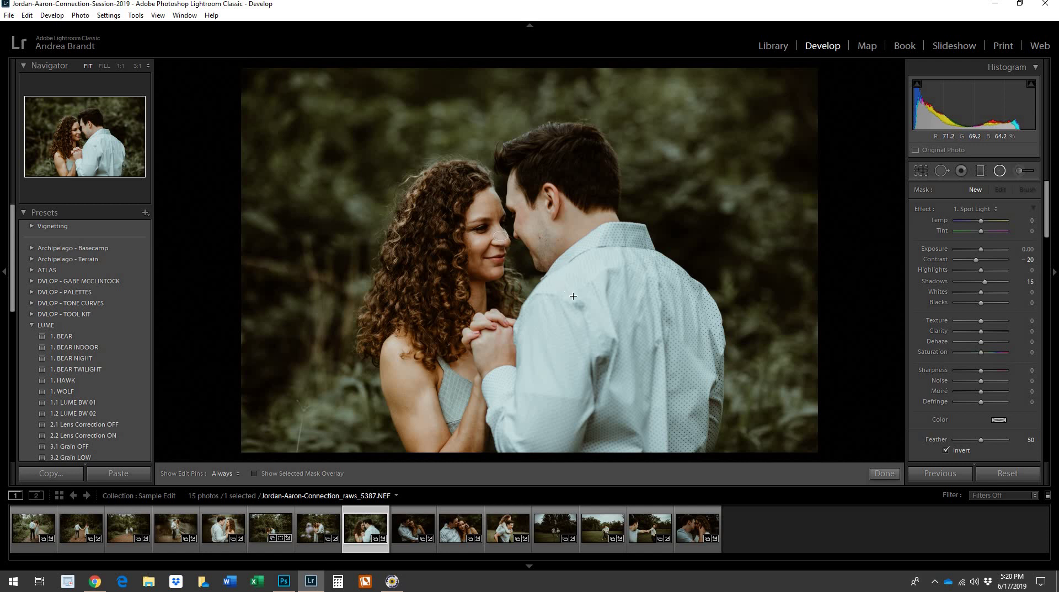
pyautogui.moveTo(573, 296); pyautogui.dragTo(577, 314)
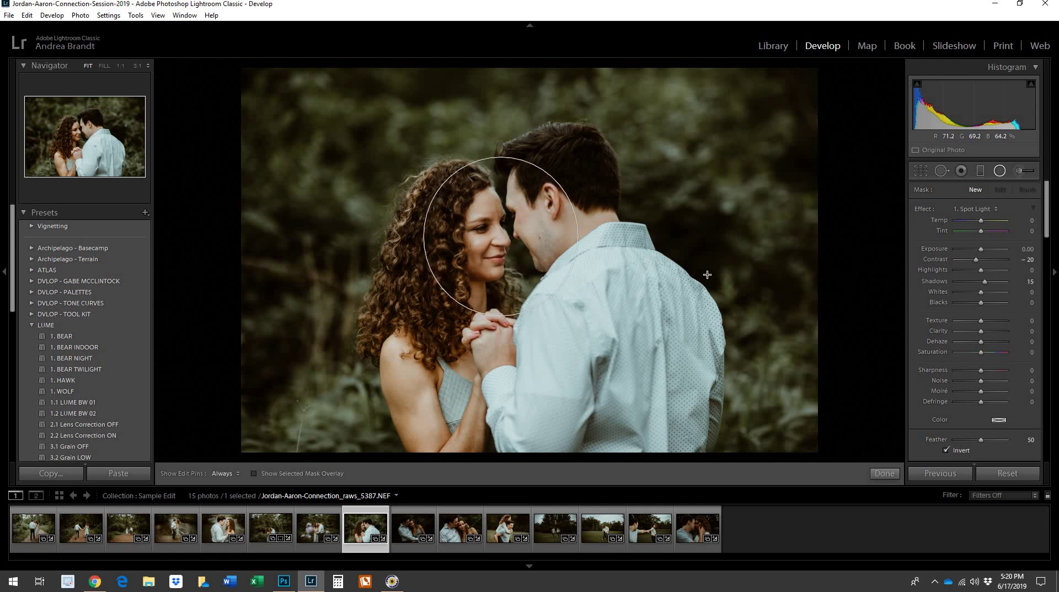
pyautogui.click(998, 172)
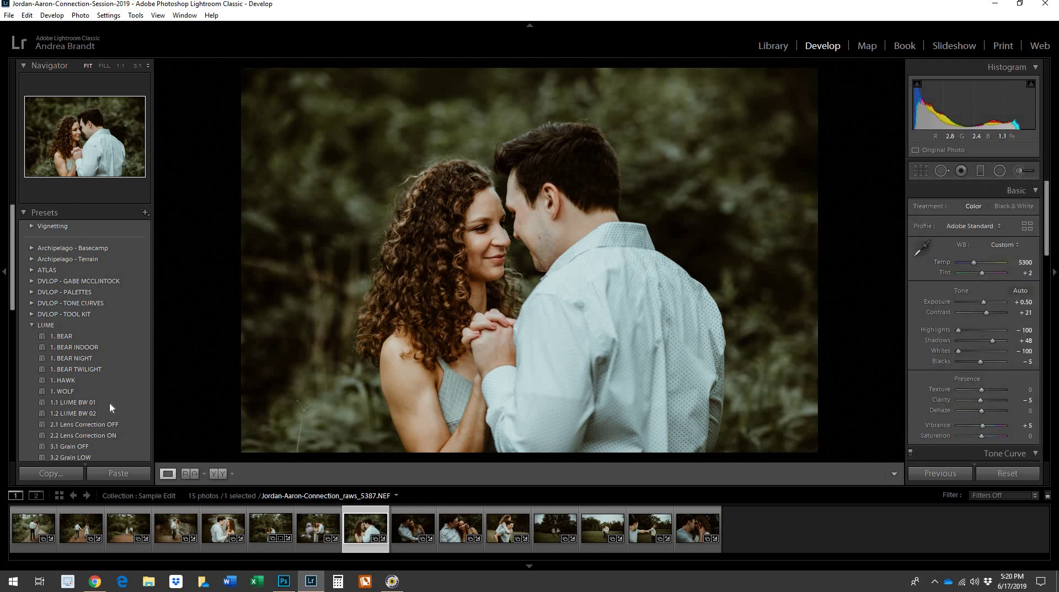
pyautogui.scroll(-5, 109, 402)
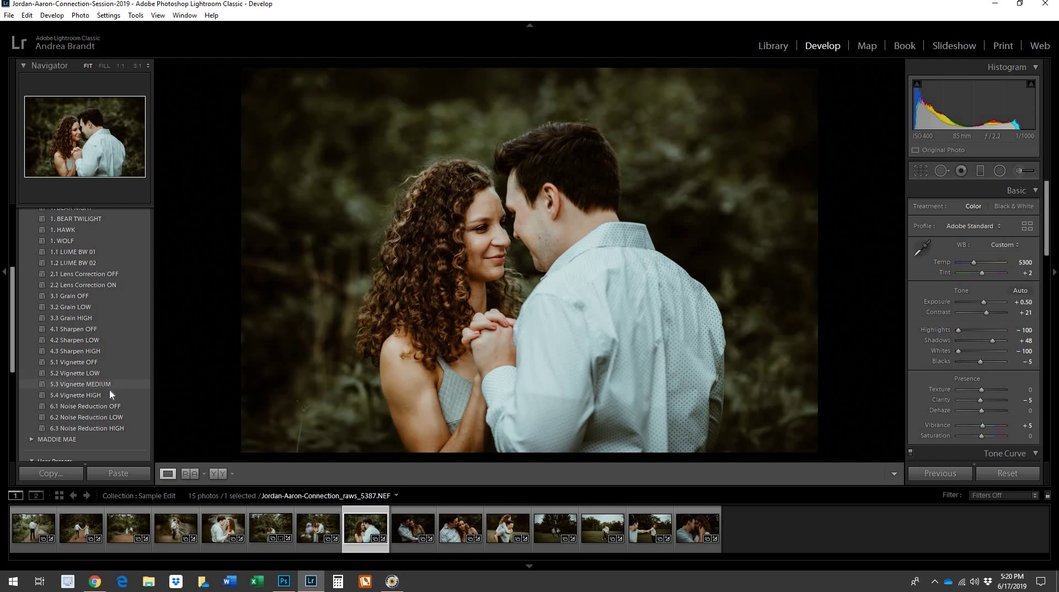
pyautogui.click(111, 384)
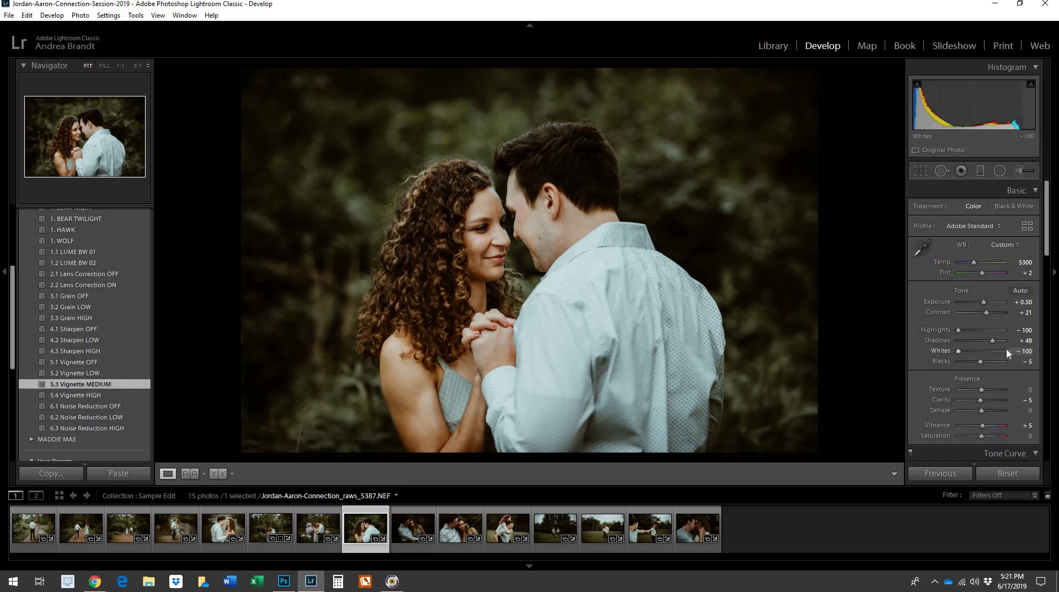
# Synchronize the eighth photo's settings to the ninth and tenth photos.
pyautogui.keyDown('ctrl'); pyautogui.click(412, 533); pyautogui.keyUp('ctrl')
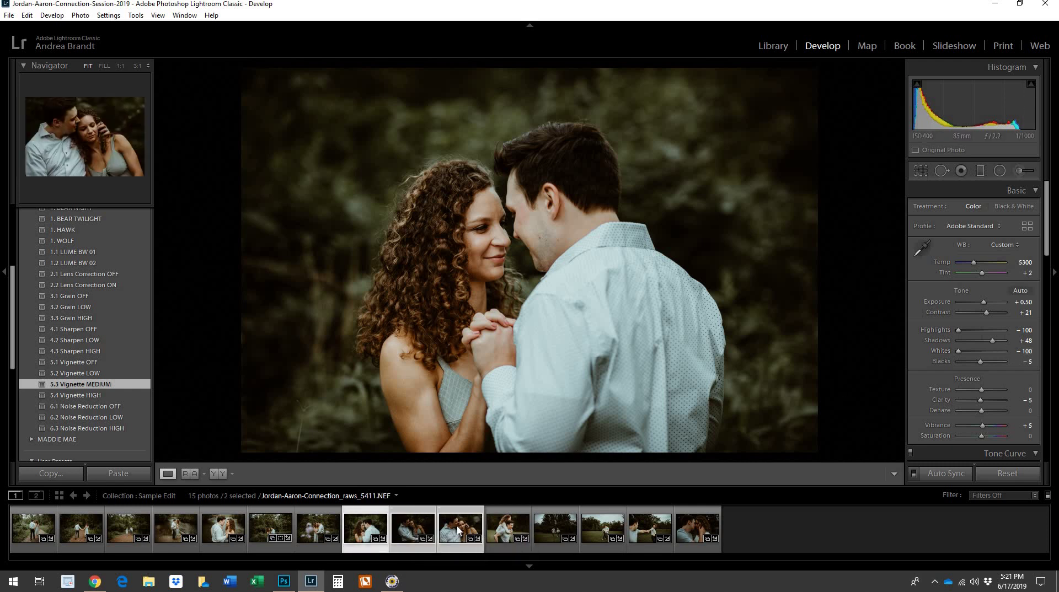
pyautogui.click(941, 474)
pyautogui.click(966, 472)
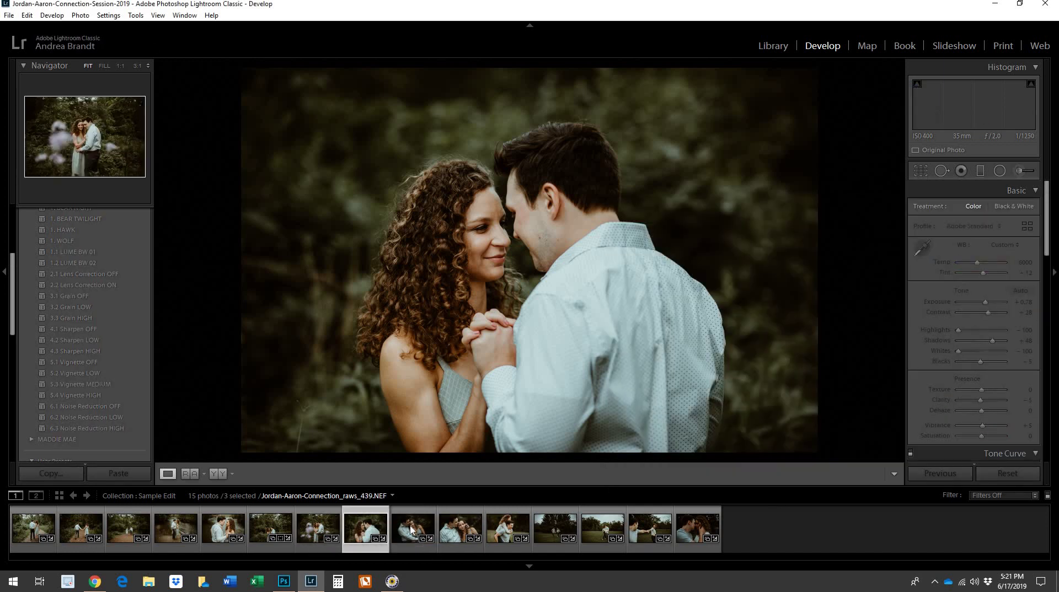
# Open the ninth photo and set its exposure to +0.90 and temperature to 5900.
pyautogui.click(411, 531)
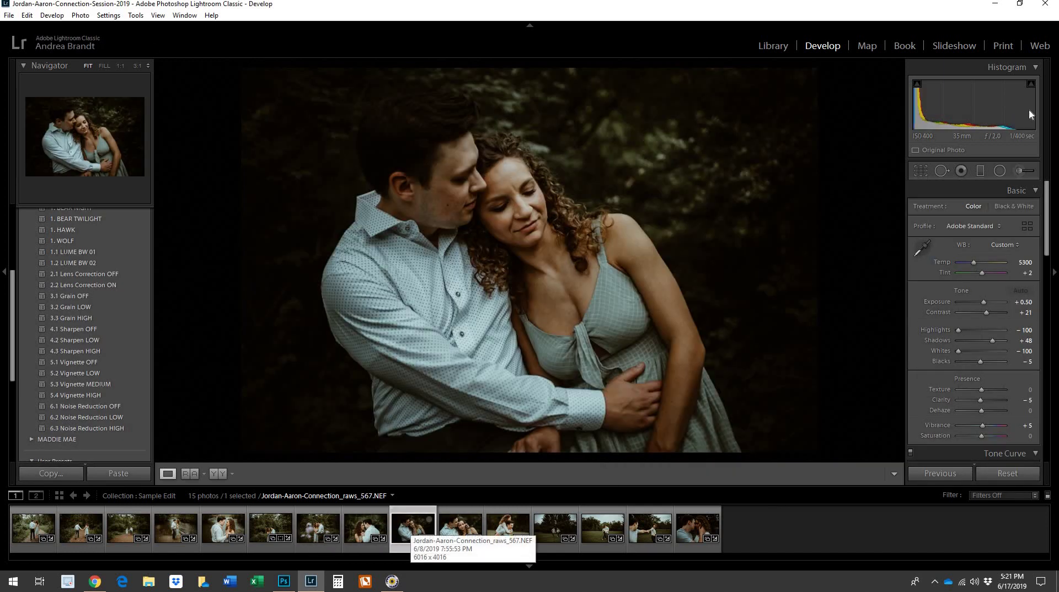
pyautogui.moveTo(971, 106); pyautogui.dragTo(983, 106)
pyautogui.moveTo(973, 262); pyautogui.dragTo(979, 262)
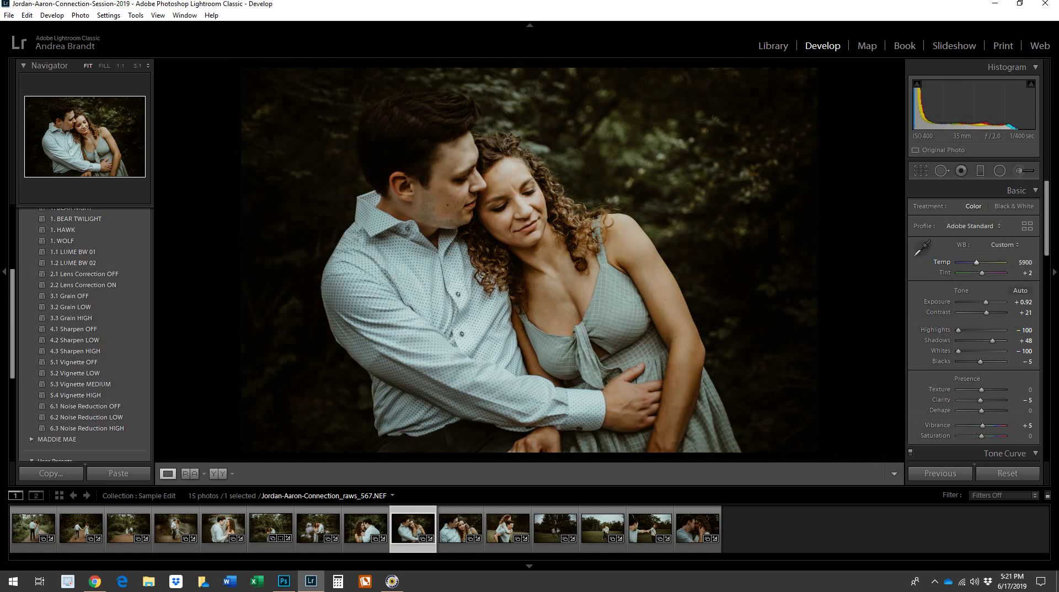
pyautogui.moveTo(1020, 273); pyautogui.dragTo(1020, 274)
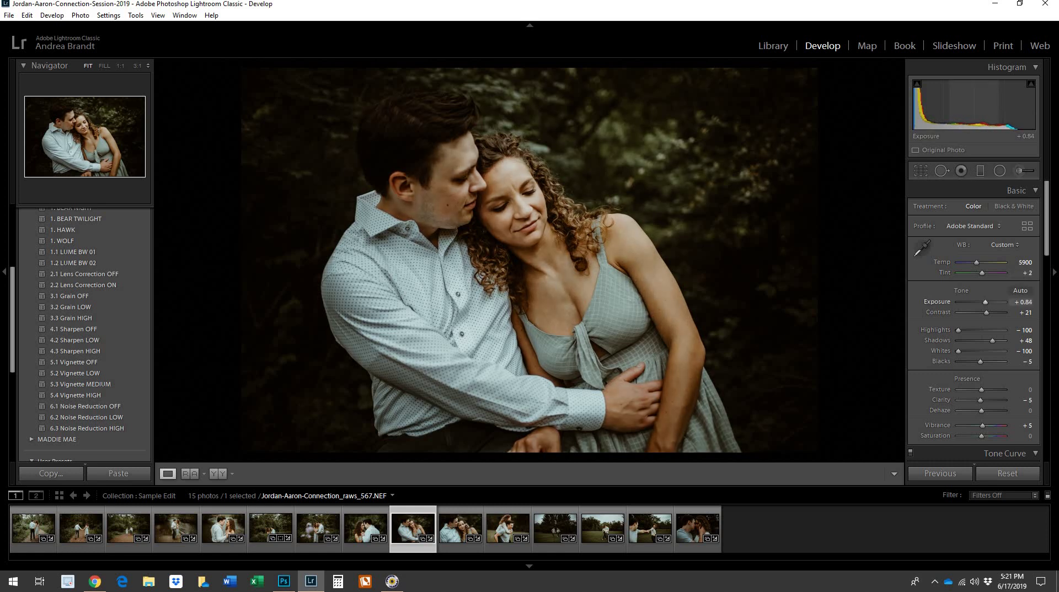
# Synchronize the ninth photo's settings to the tenth photo and set the tenth photo's exposure to +0.72.
pyautogui.keyDown('ctrl'); pyautogui.click(466, 521); pyautogui.keyUp('ctrl')
pyautogui.click(940, 475)
pyautogui.click(962, 474)
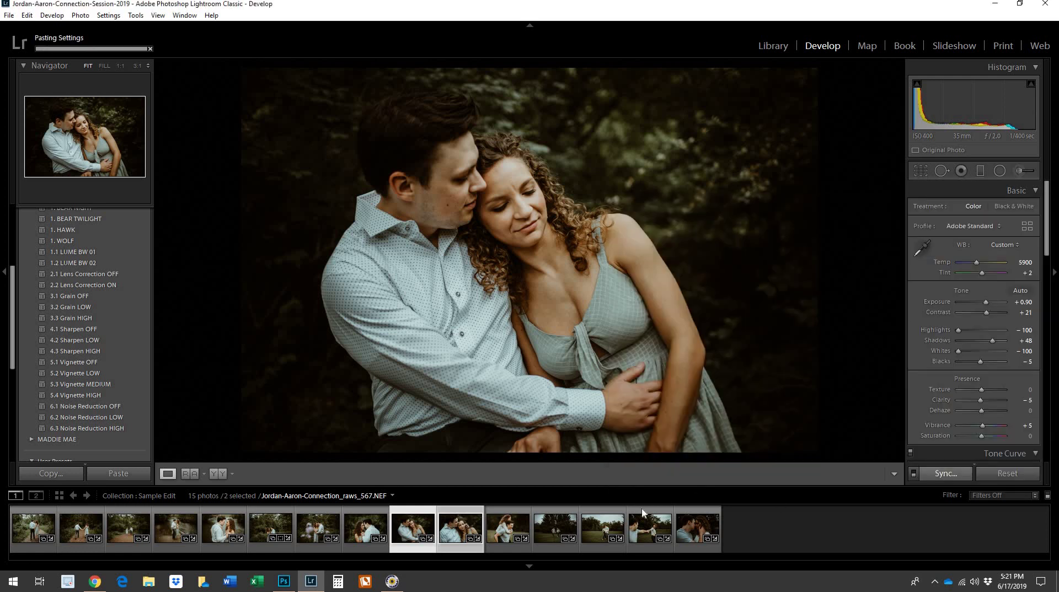
pyautogui.click(456, 531)
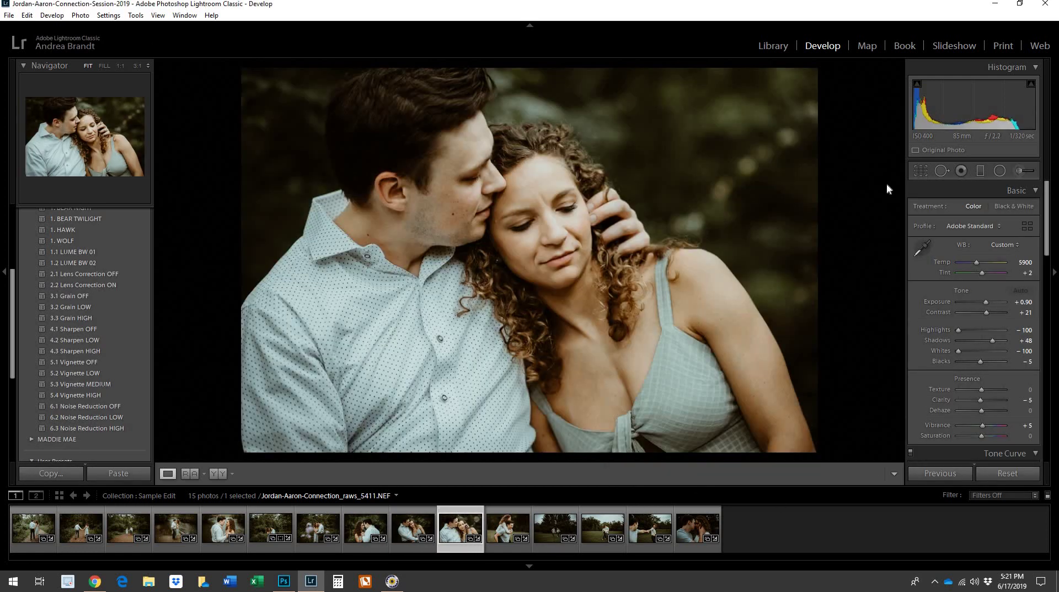
pyautogui.moveTo(986, 302); pyautogui.dragTo(984, 303)
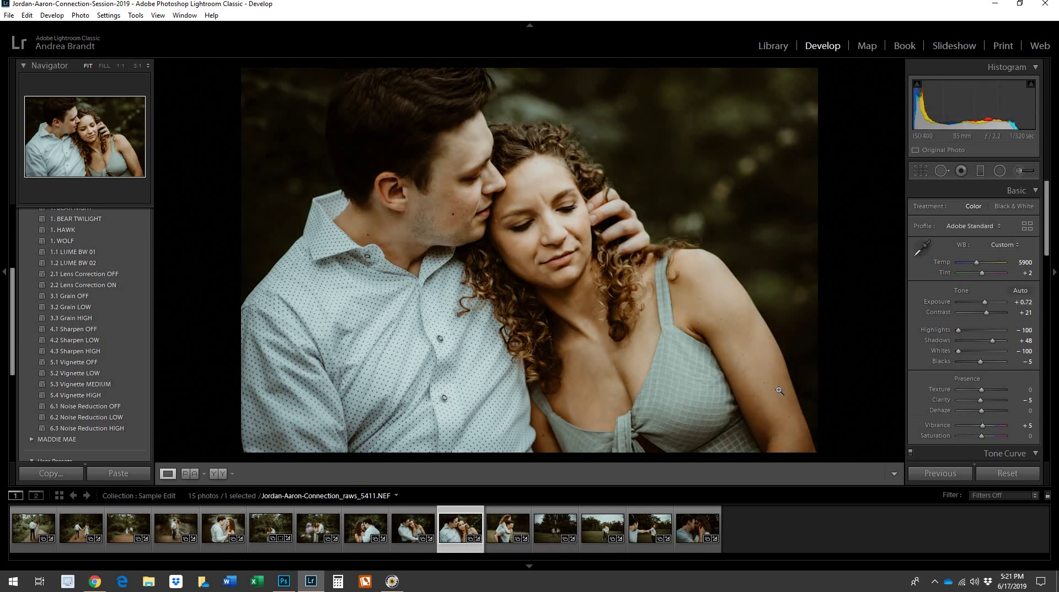
# Open the eleventh photo, the piggyback shot, and crop it slightly tighter at the original aspect ratio.
pyautogui.click(502, 535)
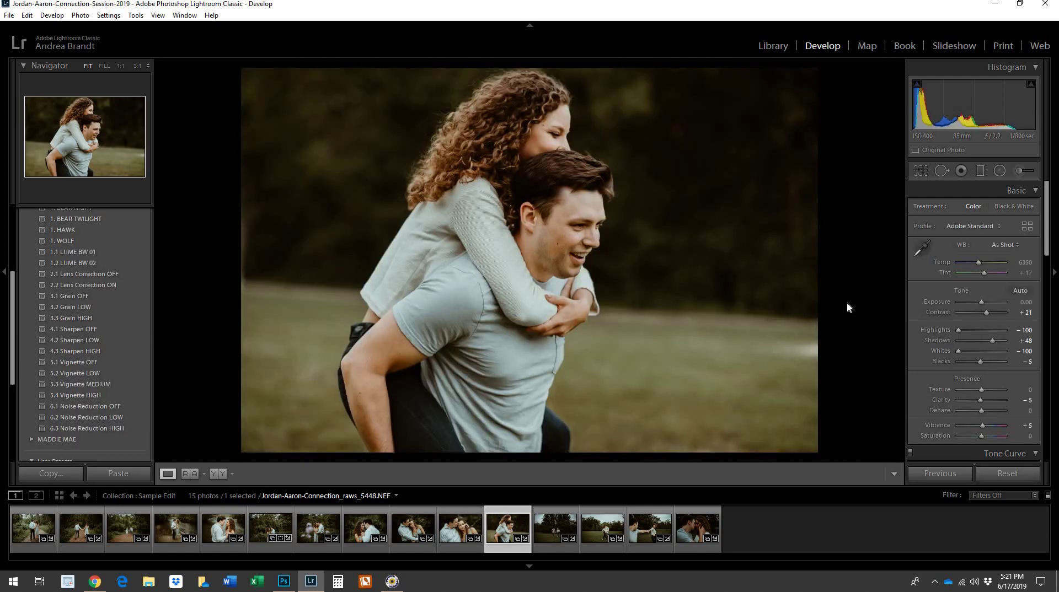
pyautogui.click(920, 171)
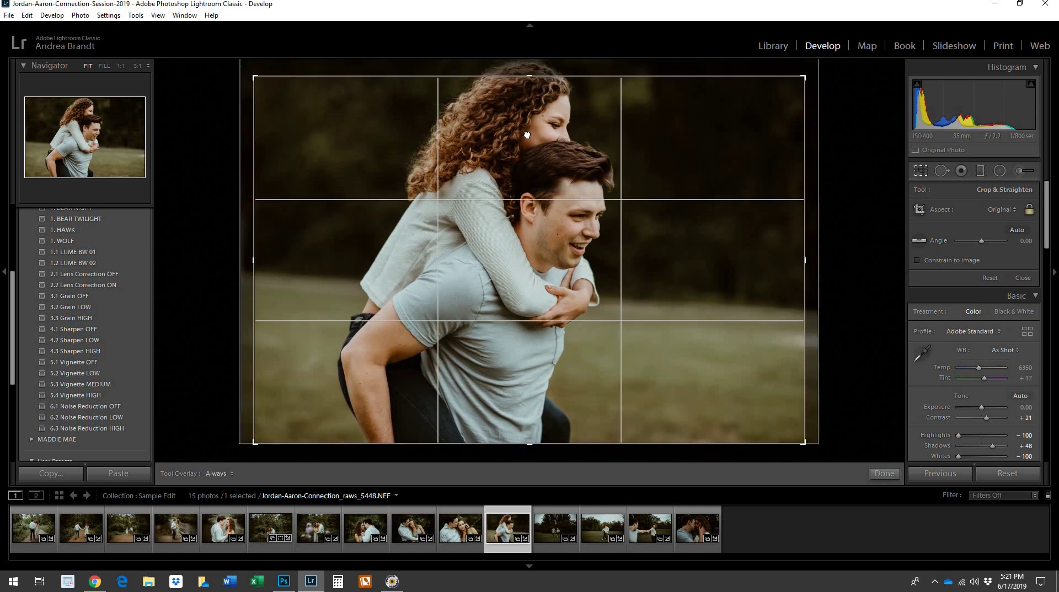
pyautogui.click(920, 171)
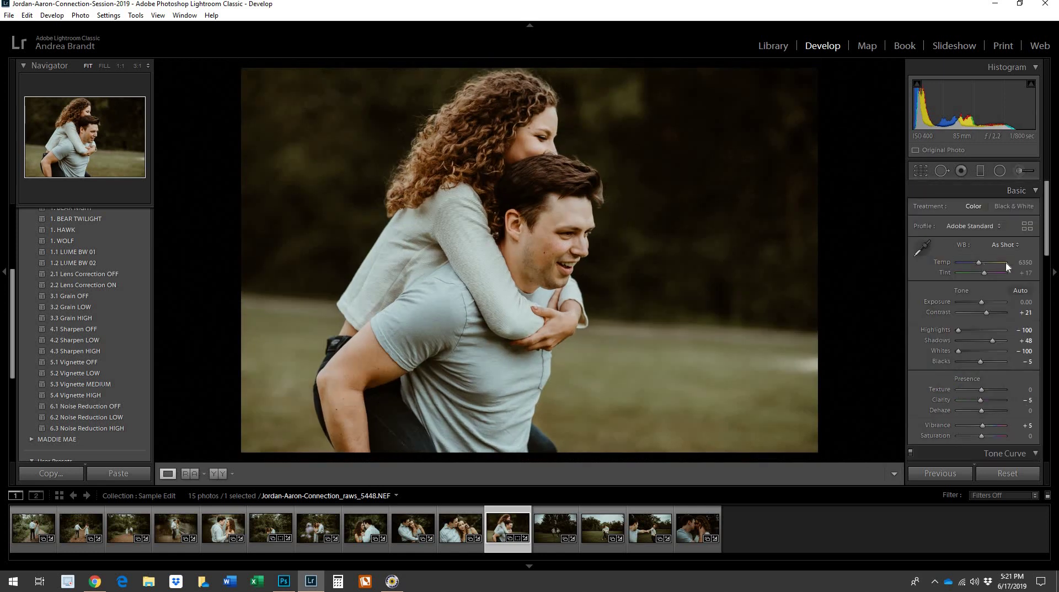
# Try the Auto white balance on the piggyback photo and return it to As Shot.
pyautogui.click(1000, 244)
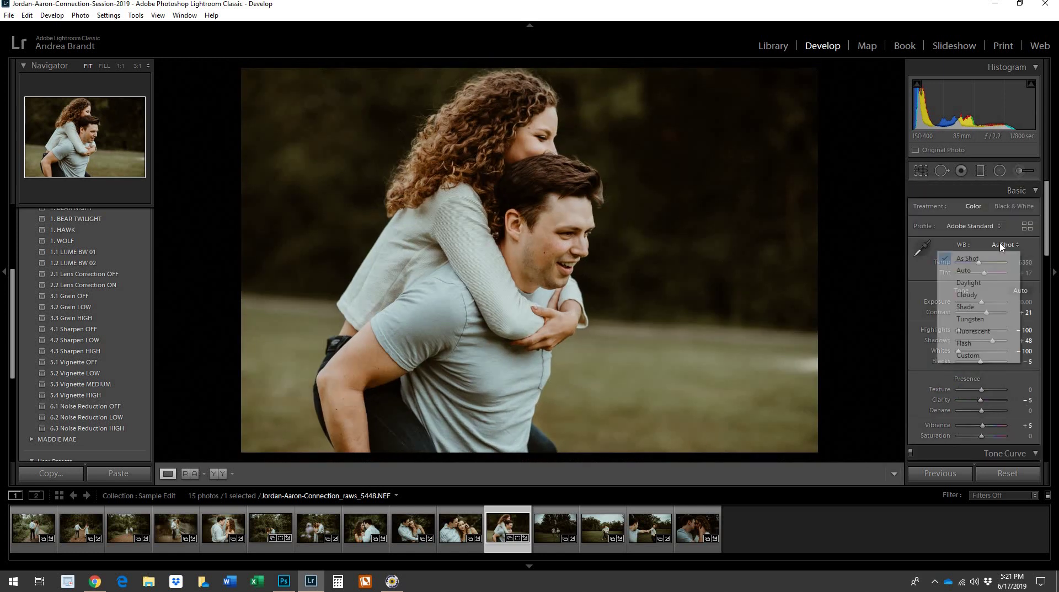
pyautogui.click(993, 271)
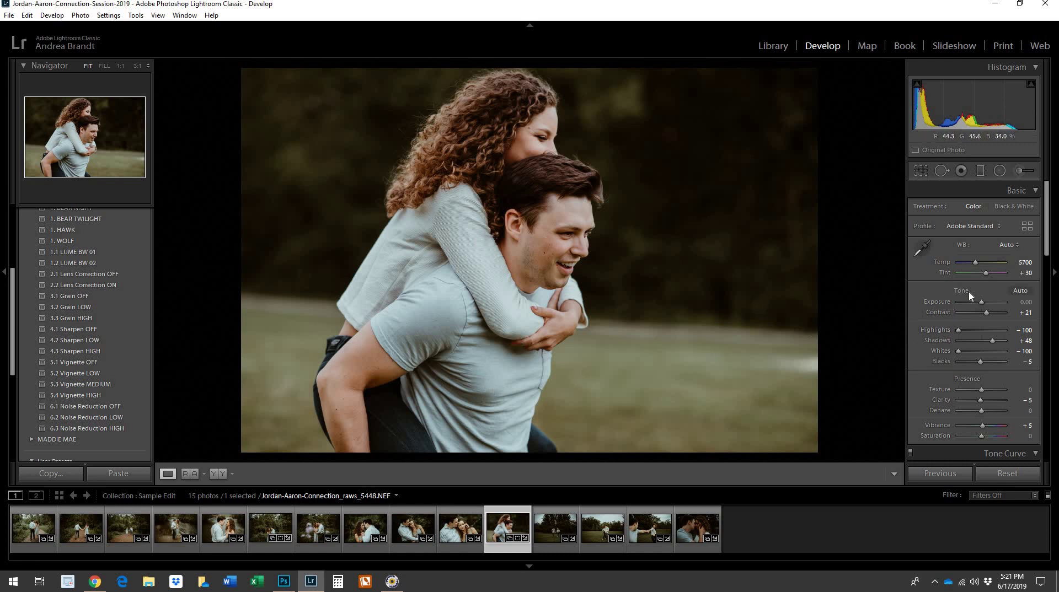
pyautogui.click(1004, 246)
pyautogui.click(1006, 256)
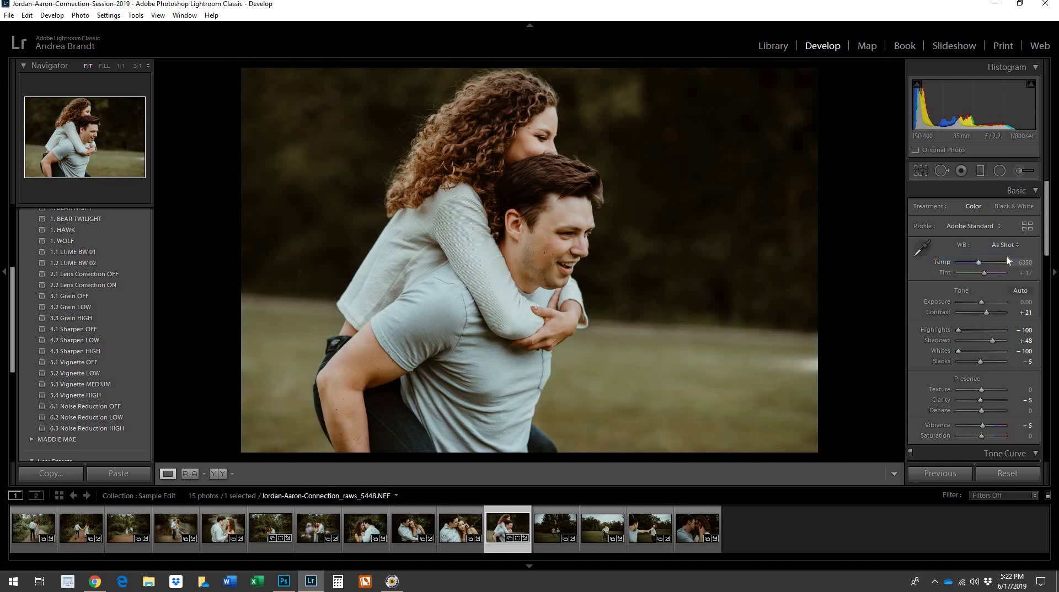
# Set the piggyback photo's temperature to 5700 and tint to +15.
pyautogui.click(1023, 262)
pyautogui.write('5650')
pyautogui.press('Return')
pyautogui.click(1023, 265)
pyautogui.press('Tab')
pyautogui.press('Return')
# Tighten the piggyback photo's crop at the original aspect ratio and reframe the couple within it.
pyautogui.press('r')
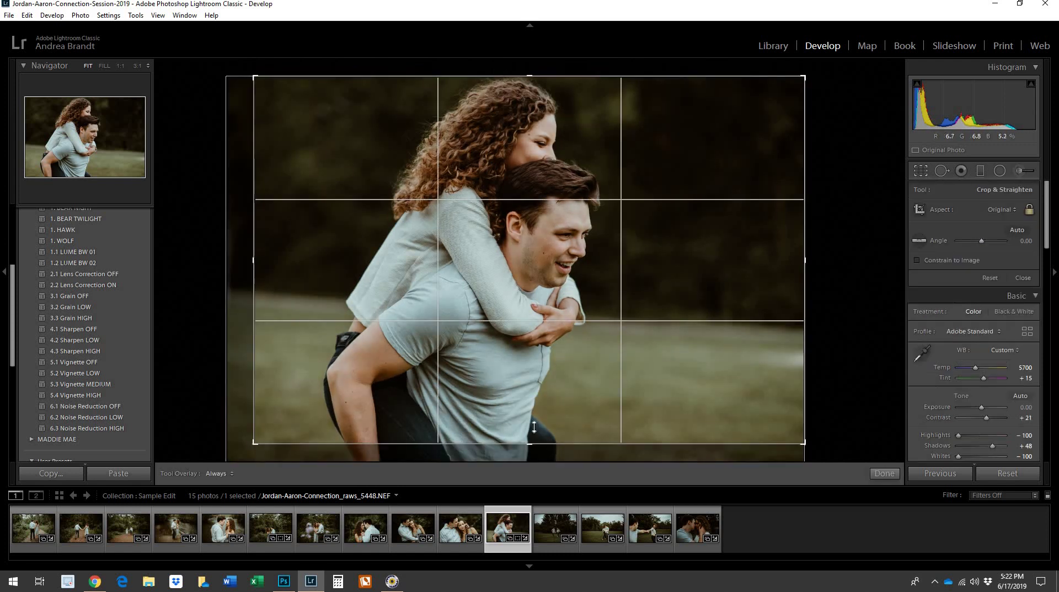
pyautogui.moveTo(546, 386); pyautogui.dragTo(526, 387)
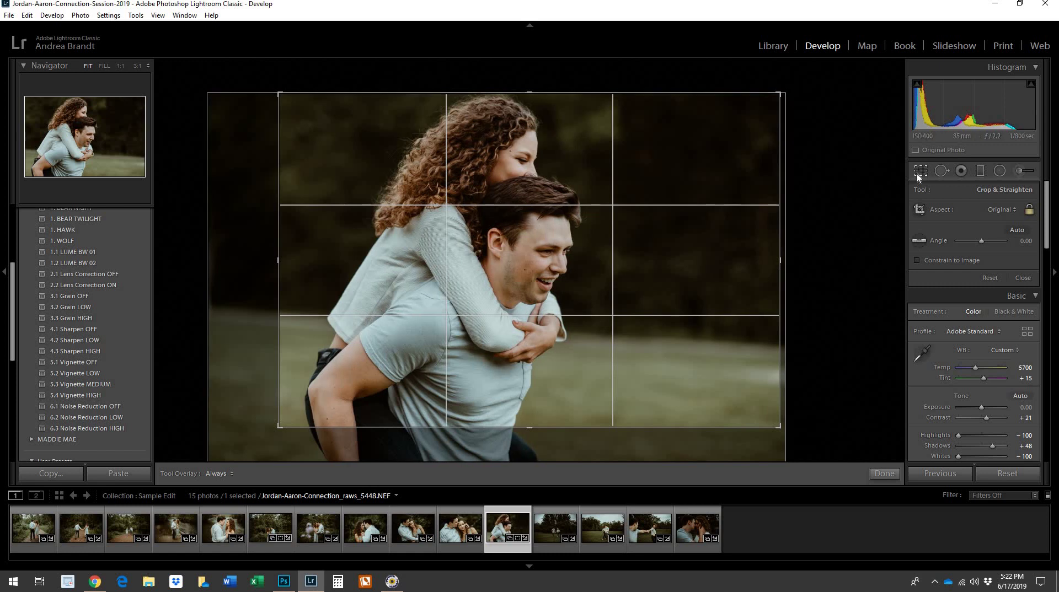
pyautogui.click(916, 175)
# Open the twelfth photo and set its exposure to +0.64, temperature to 6100 and tint to +16.
pyautogui.click(548, 513)
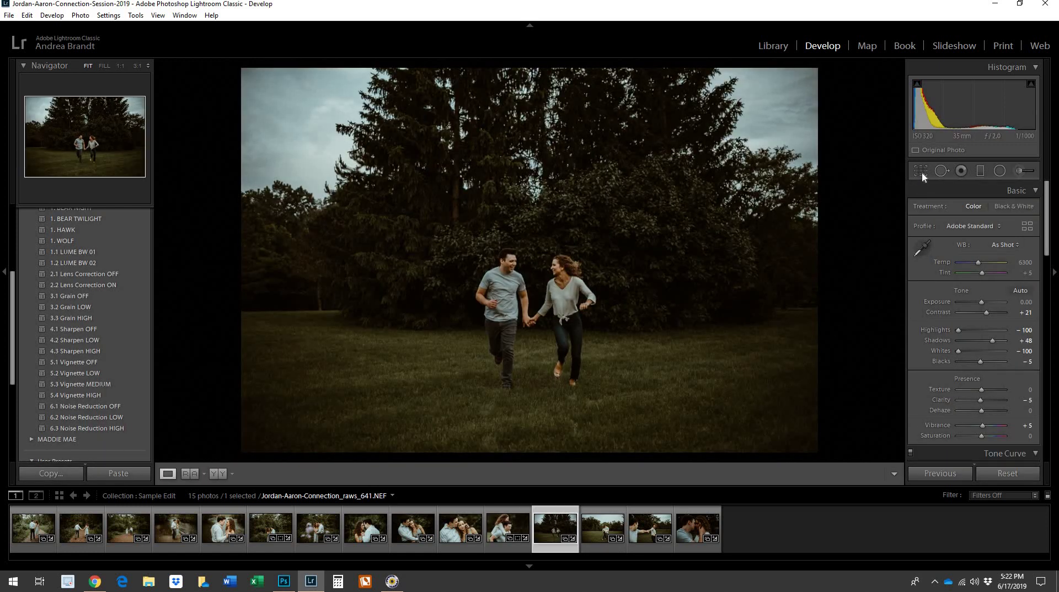
pyautogui.moveTo(971, 111)
pyautogui.mouseDown()
pyautogui.moveTo(987, 111)
pyautogui.moveTo(975, 115)
pyautogui.mouseUp()
pyautogui.moveTo(1024, 273); pyautogui.dragTo(1022, 263)
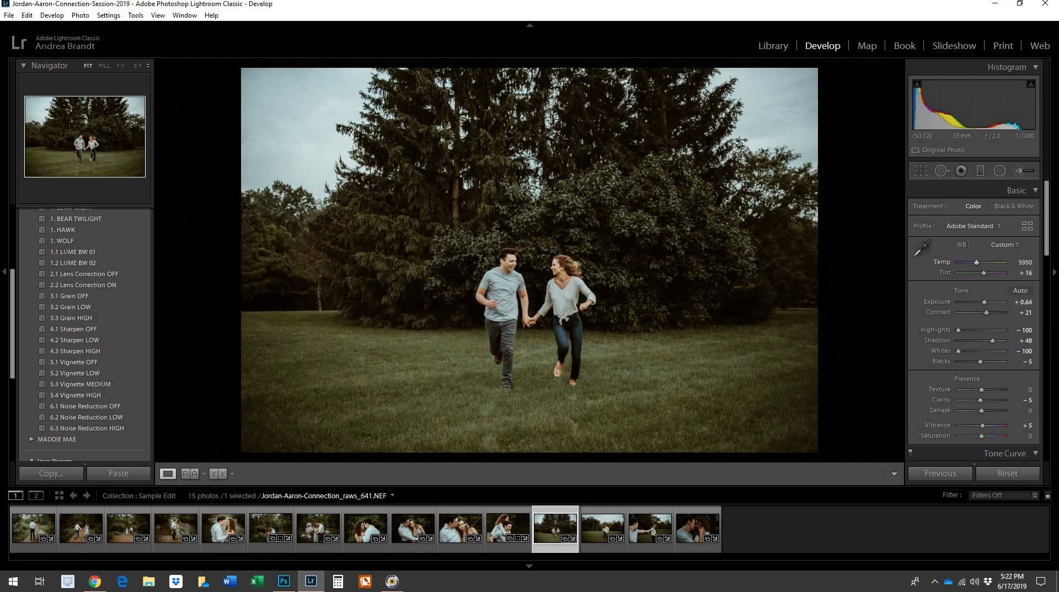
# Straighten the twelfth photo by 0.24 and crop it slightly tighter at the original aspect ratio.
pyautogui.press('r')
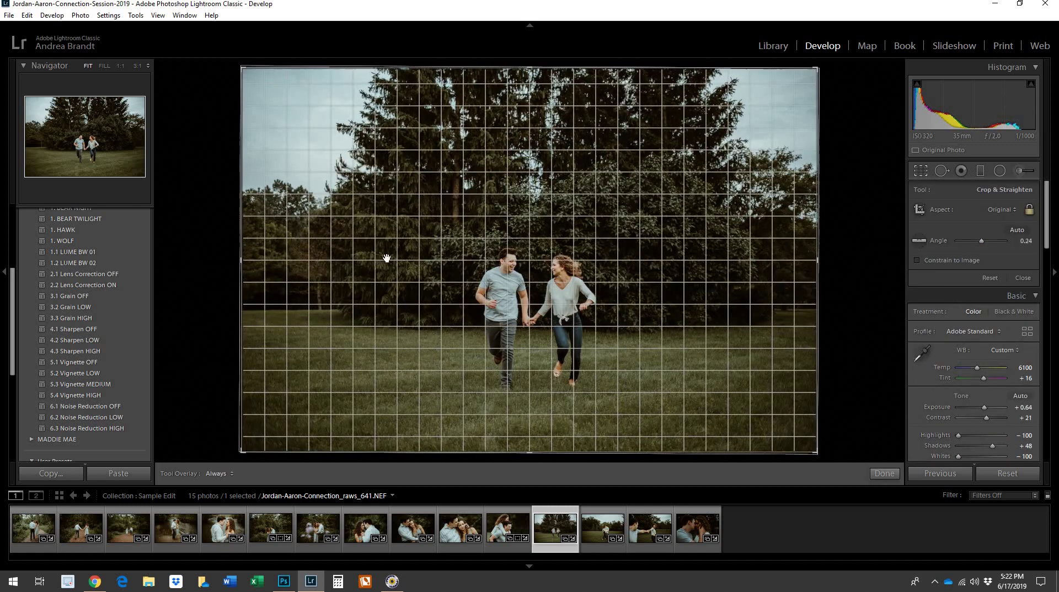
pyautogui.moveTo(238, 260); pyautogui.dragTo(246, 260)
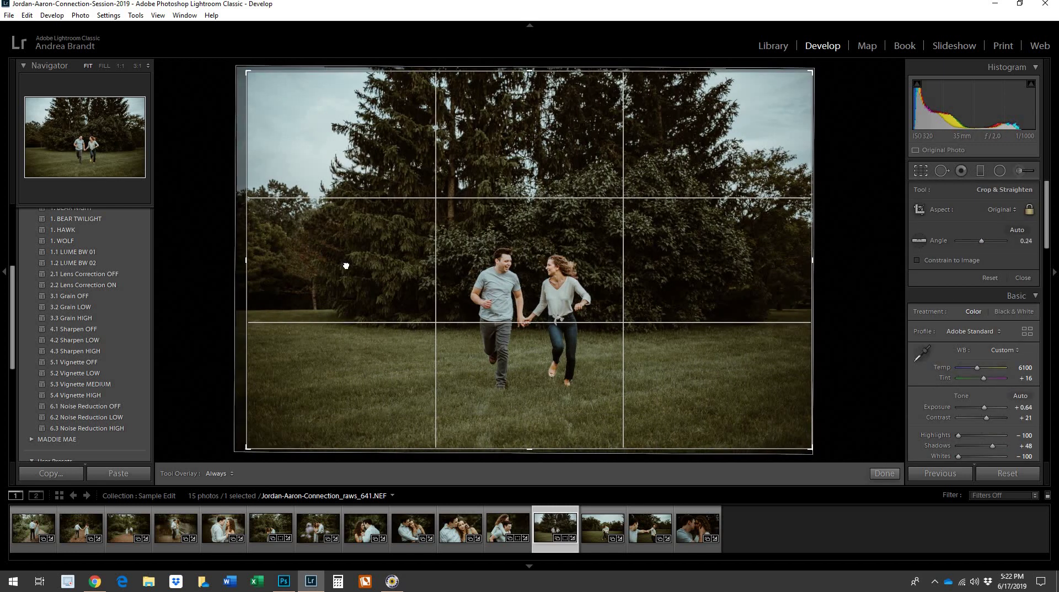
pyautogui.click(919, 172)
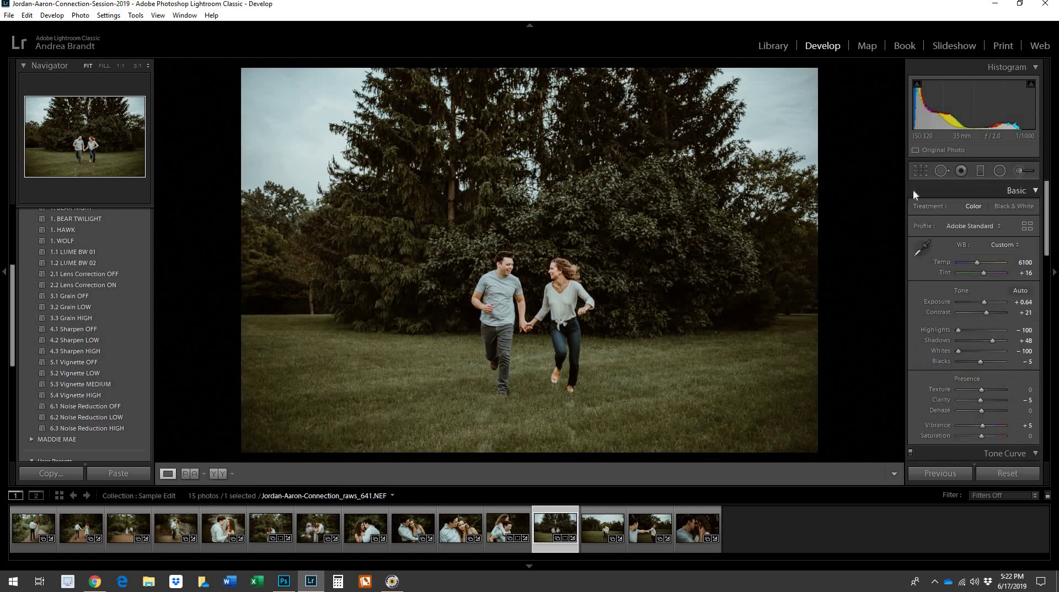
# Open the thirteenth photo, set its tint to +7 and place a small Spot Light radial filter over the couple's faces.
pyautogui.click(605, 532)
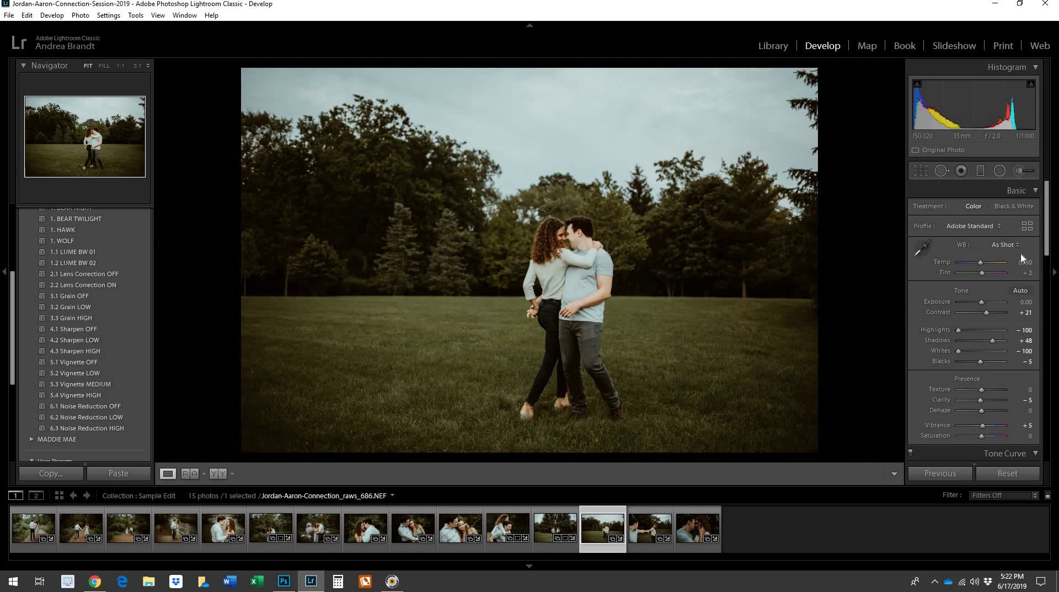
pyautogui.moveTo(1023, 265)
pyautogui.mouseDown()
pyautogui.moveTo(1010, 264)
pyautogui.moveTo(1022, 274)
pyautogui.mouseUp()
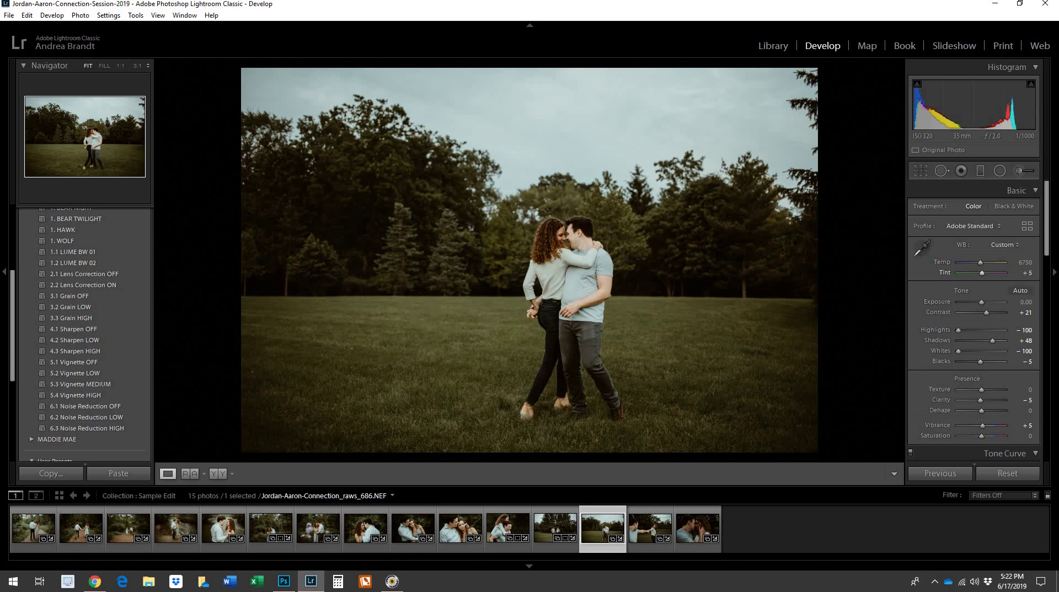
pyautogui.click(939, 171)
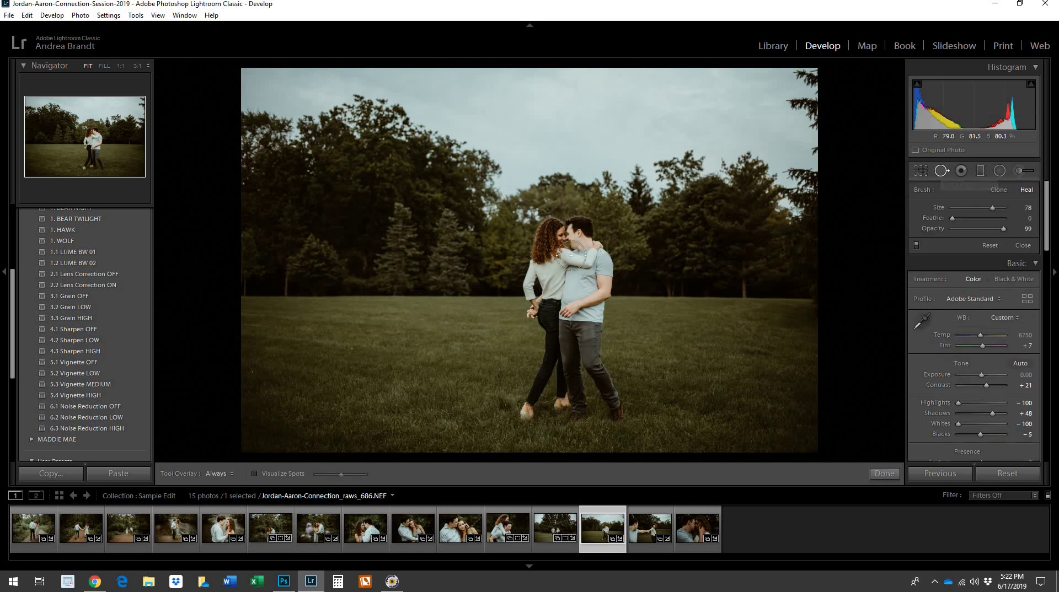
pyautogui.click(1001, 173)
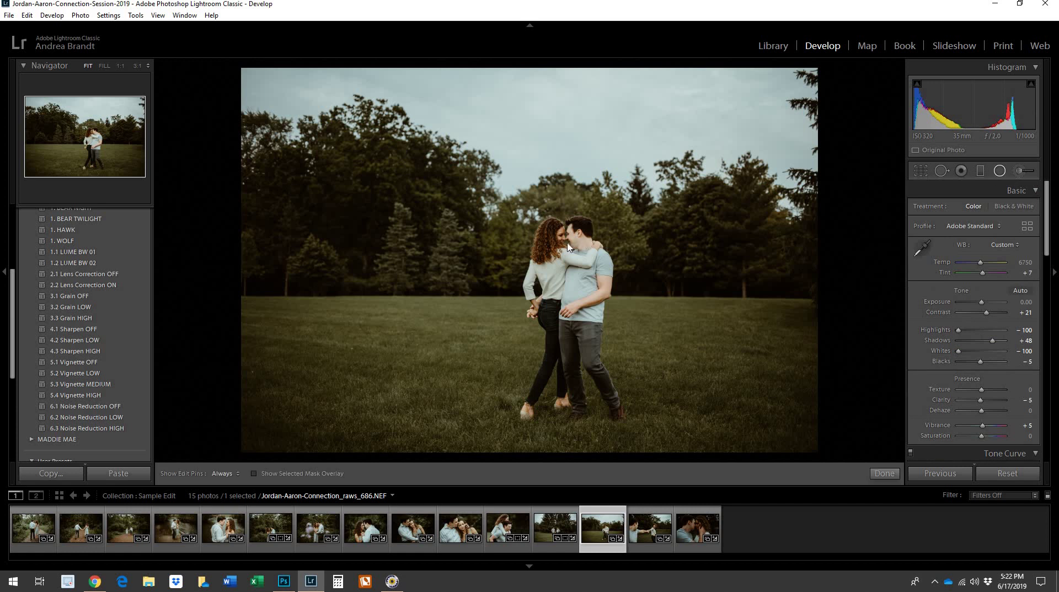
pyautogui.moveTo(560, 238); pyautogui.dragTo(573, 251)
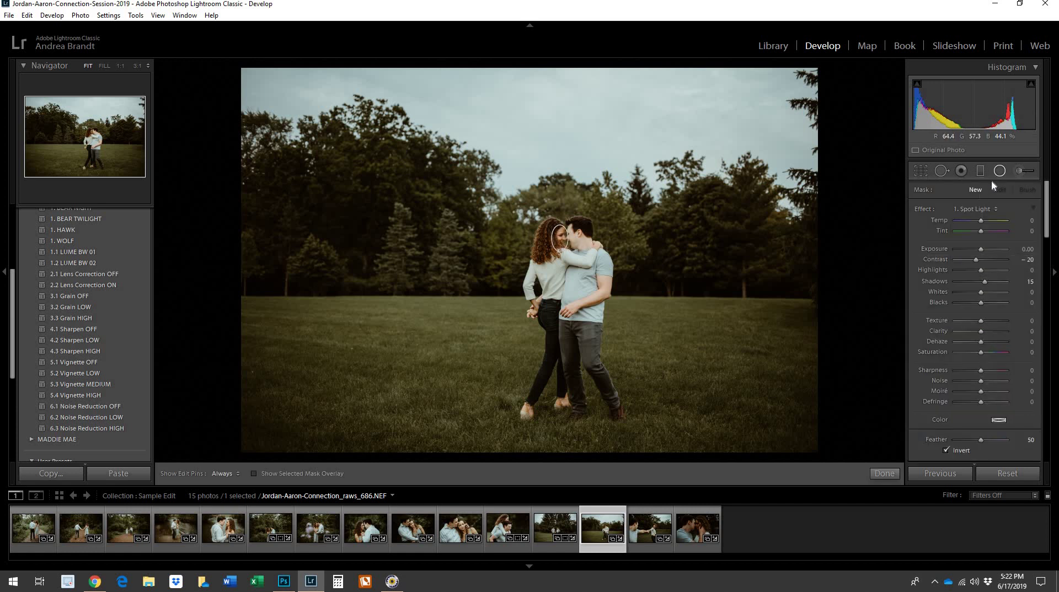
pyautogui.press('Return')
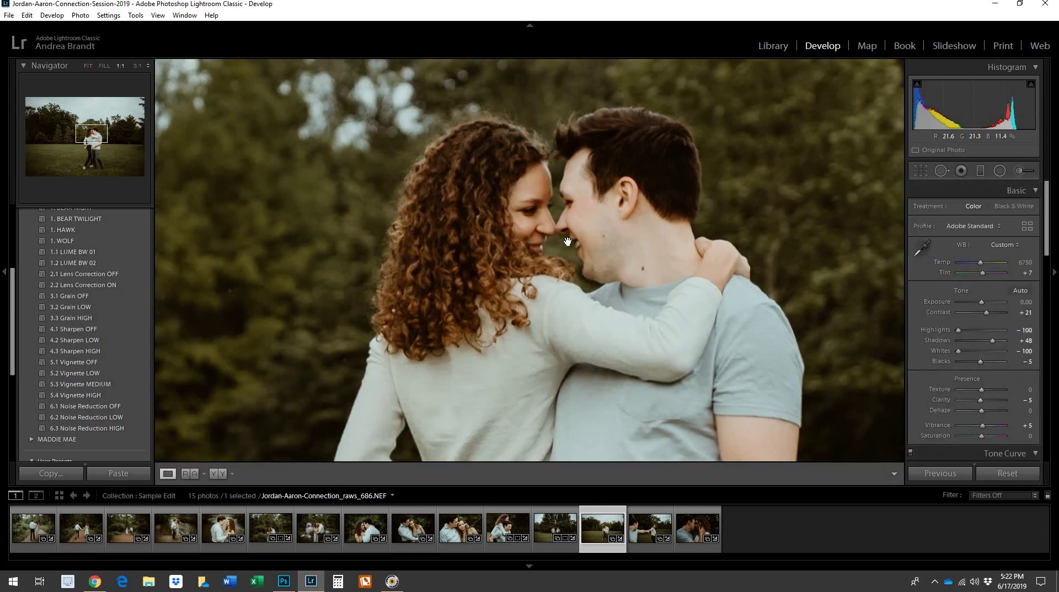
pyautogui.click(567, 235)
pyautogui.click(616, 274)
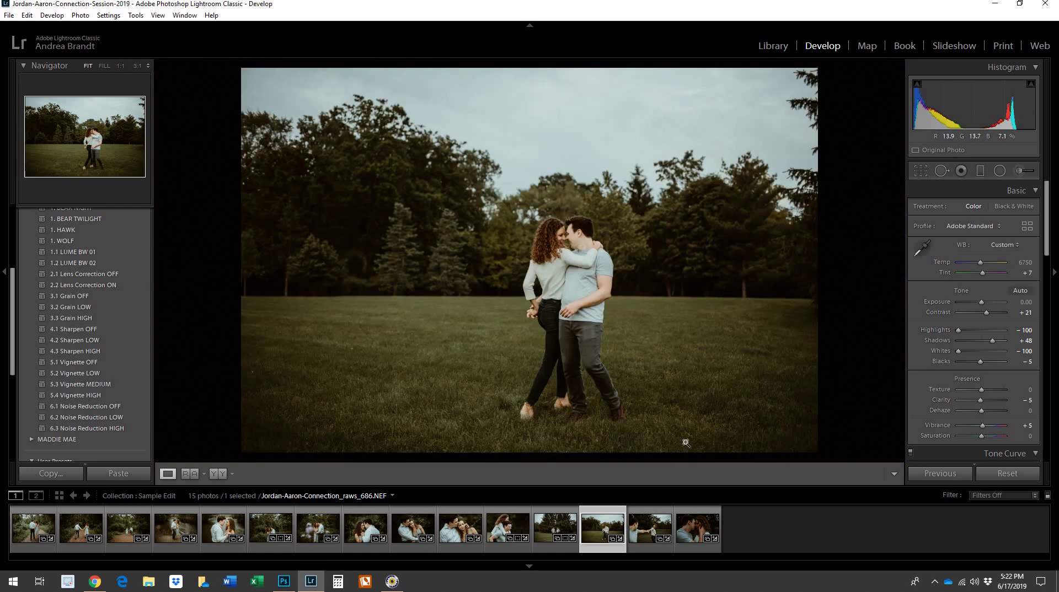
# Open the fourteenth photo and set its exposure to +0.32, temperature to 6200 and tint to -2.
pyautogui.click(633, 525)
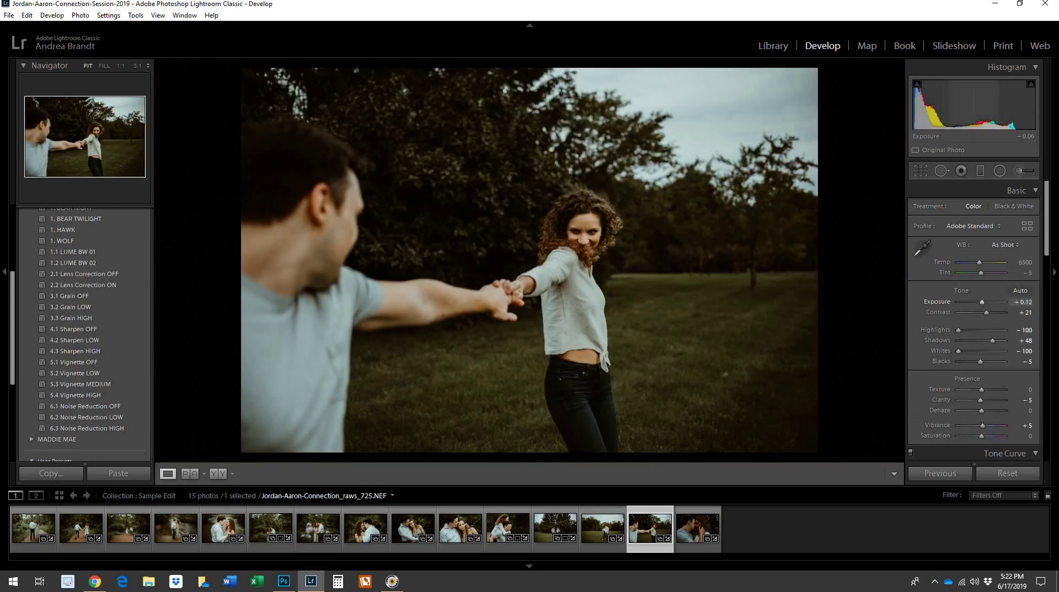
pyautogui.moveTo(965, 107); pyautogui.dragTo(976, 108)
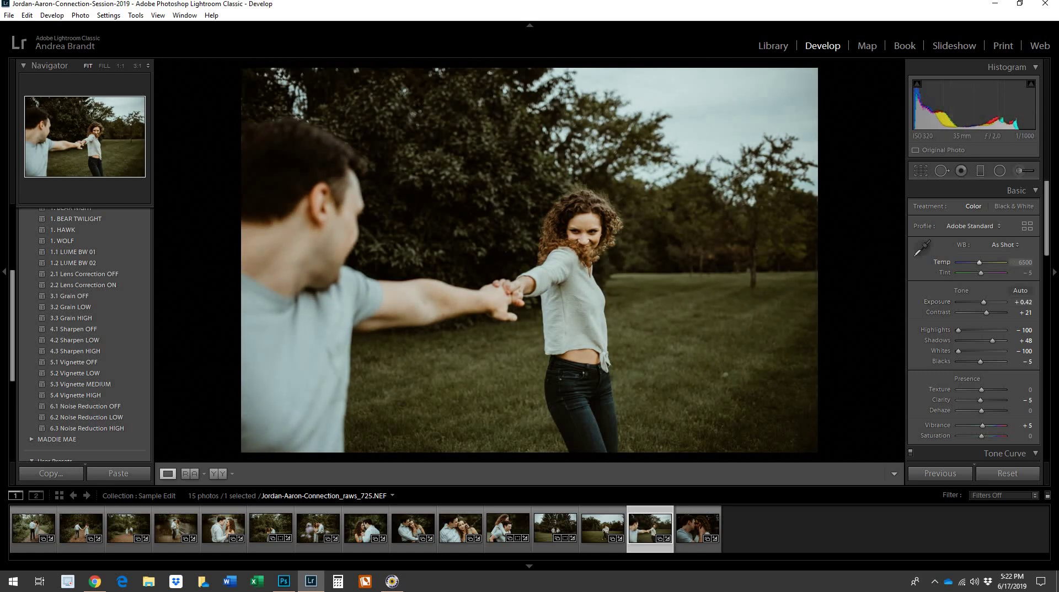
pyautogui.moveTo(978, 263); pyautogui.dragTo(1027, 273)
pyautogui.moveTo(983, 112); pyautogui.dragTo(944, 119)
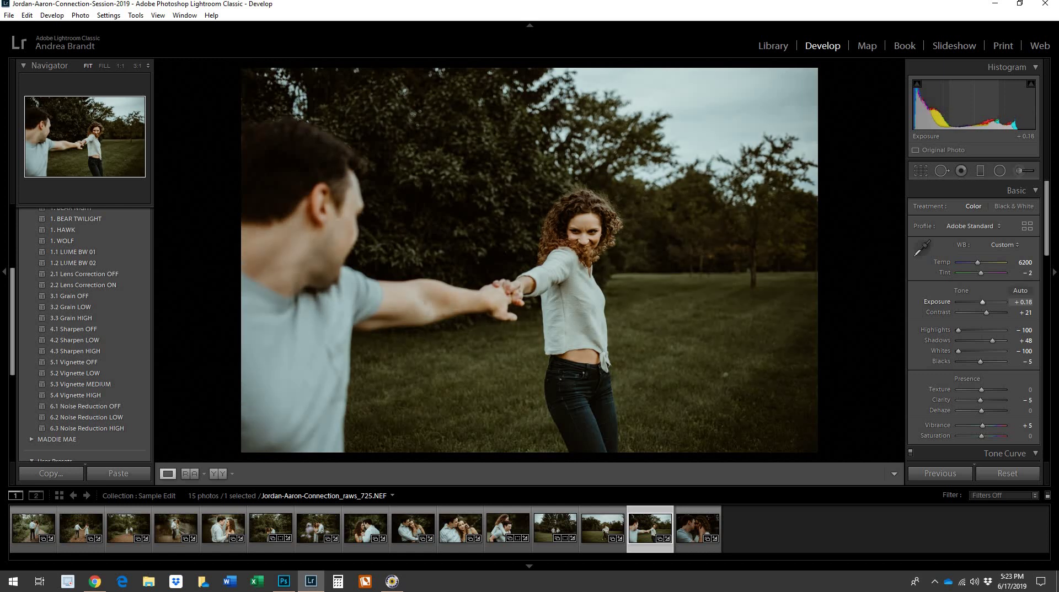
# Place a large Spot Light radial filter around the woman and the joined hands in the fourteenth photo.
pyautogui.hotkey('shift', 'm')
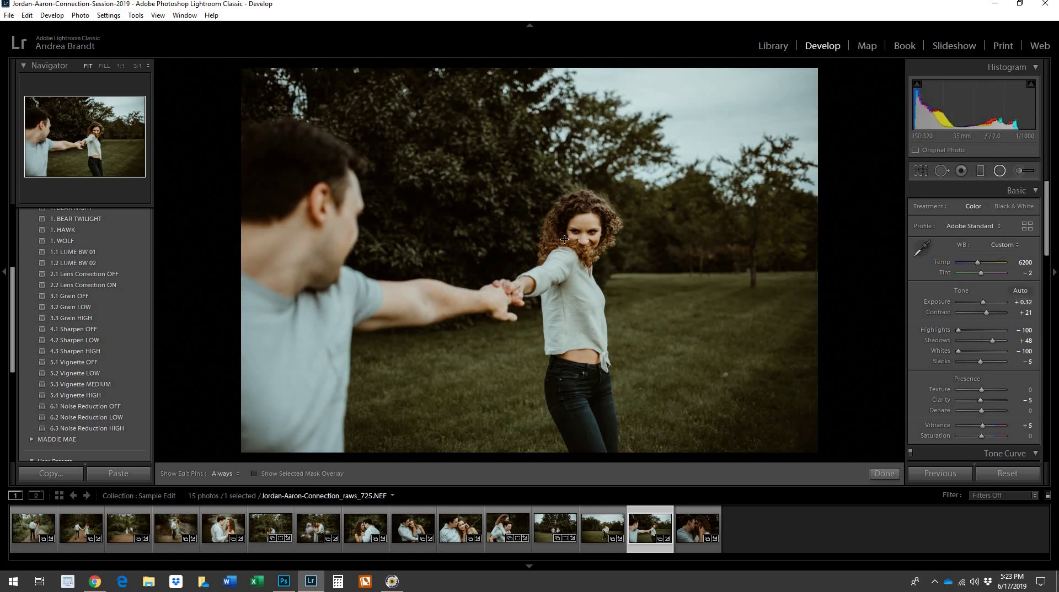
pyautogui.moveTo(564, 241); pyautogui.dragTo(778, 370)
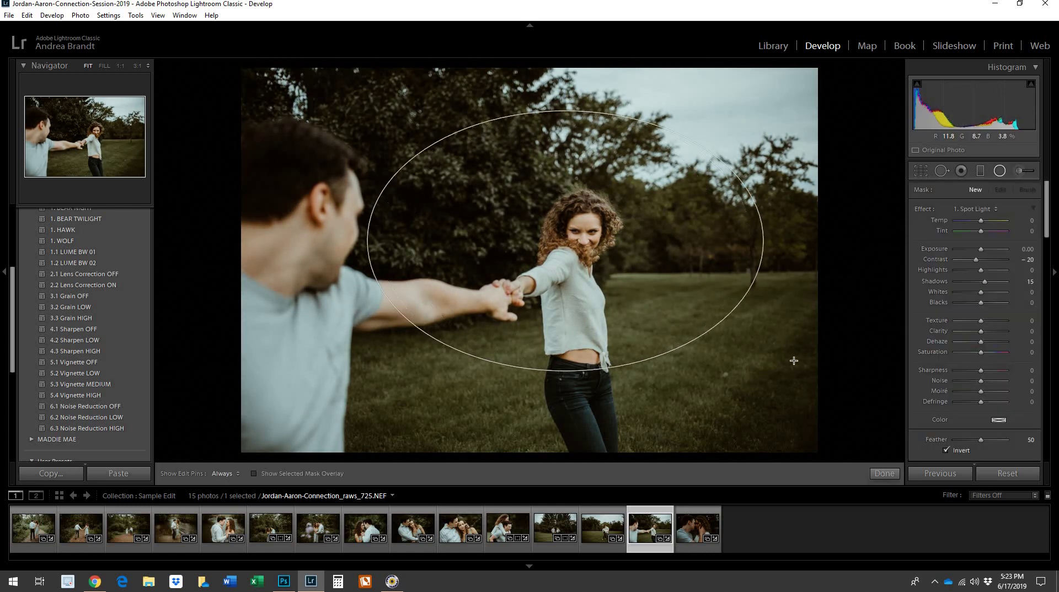
pyautogui.hotkey('shift', 'm')
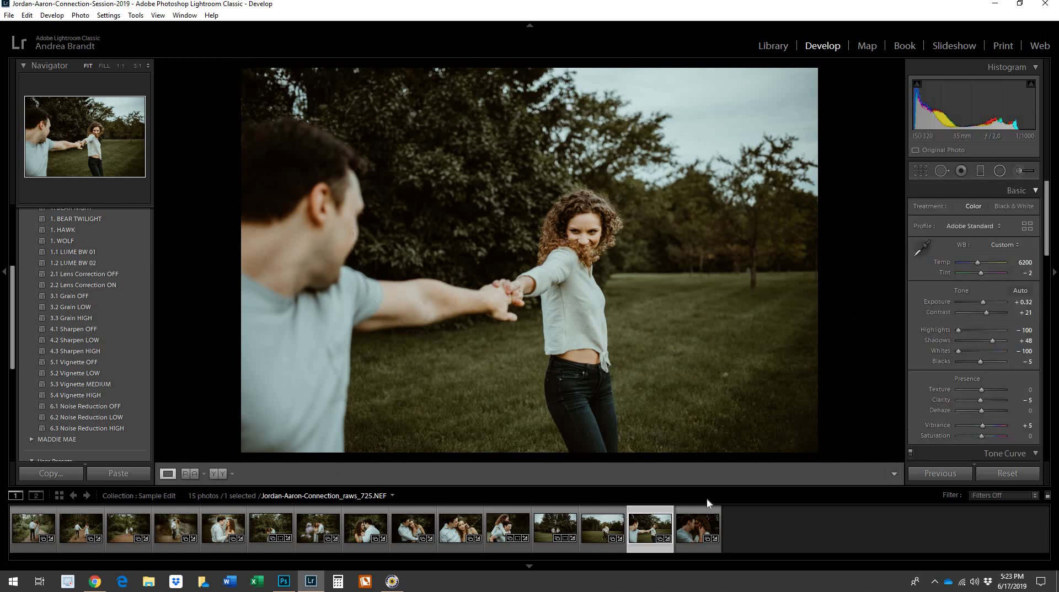
# Open the fifteenth photo, set its exposure to +1.06 and place a Spot Light radial filter over the couple's faces.
pyautogui.click(694, 528)
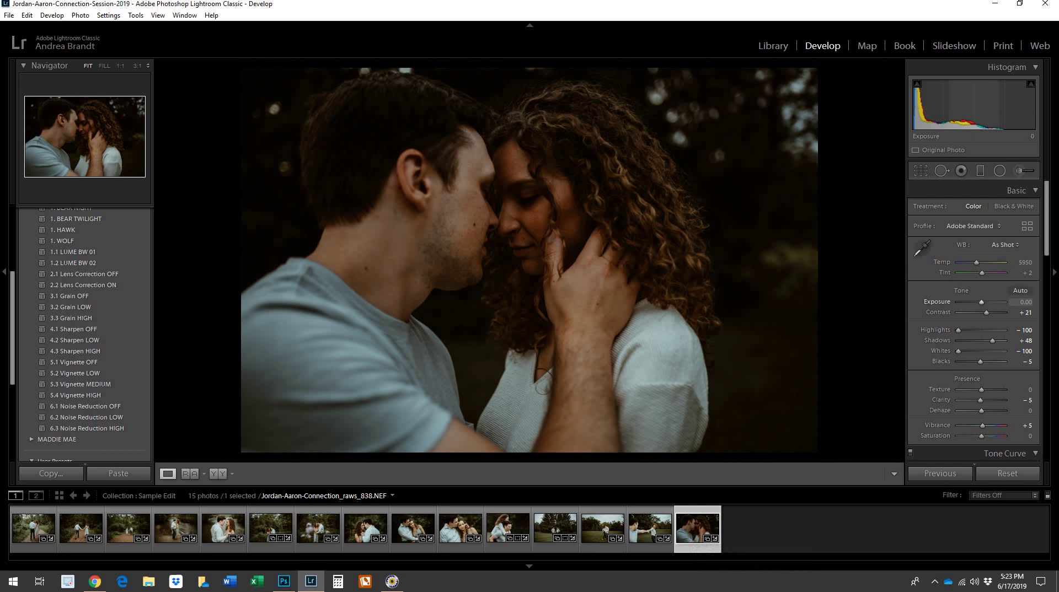
pyautogui.moveTo(981, 302); pyautogui.dragTo(986, 302)
pyautogui.click(999, 171)
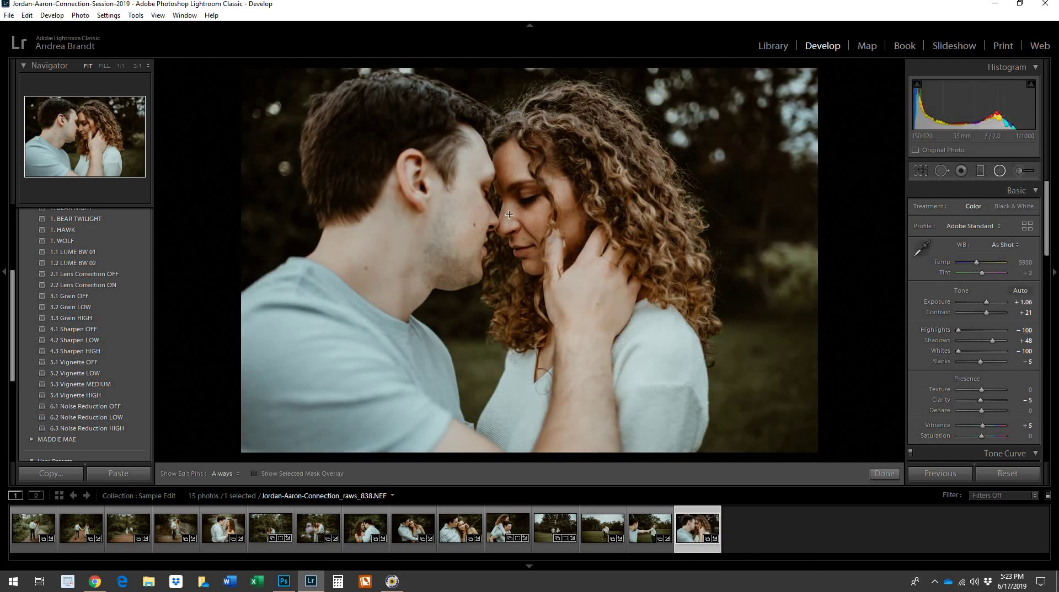
pyautogui.moveTo(510, 215); pyautogui.dragTo(624, 311)
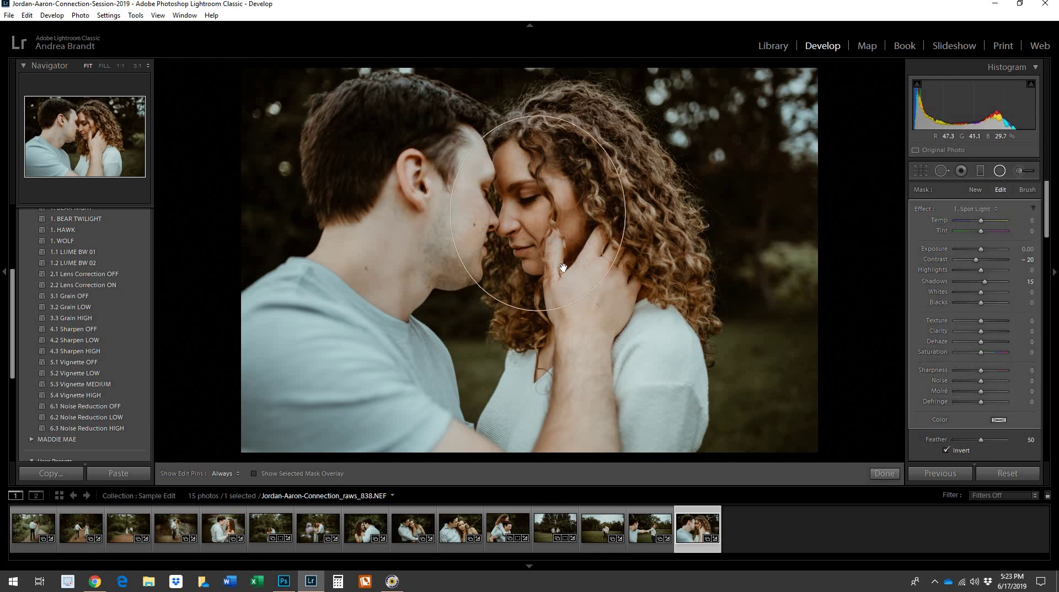
pyautogui.click(1000, 171)
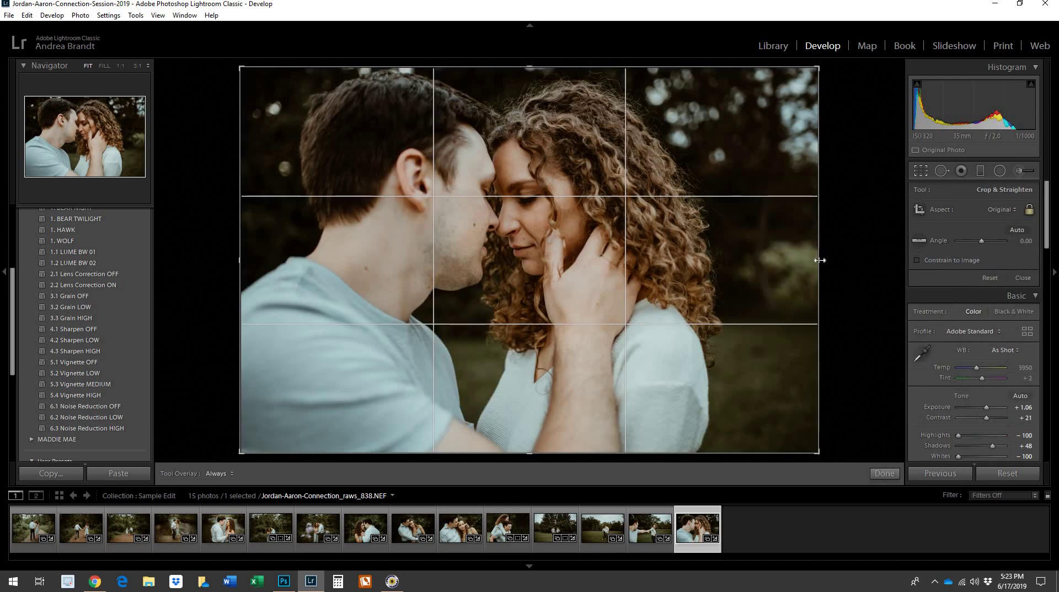
# Crop the fifteenth photo slightly tighter at the original aspect ratio.
pyautogui.moveTo(820, 260); pyautogui.dragTo(790, 260)
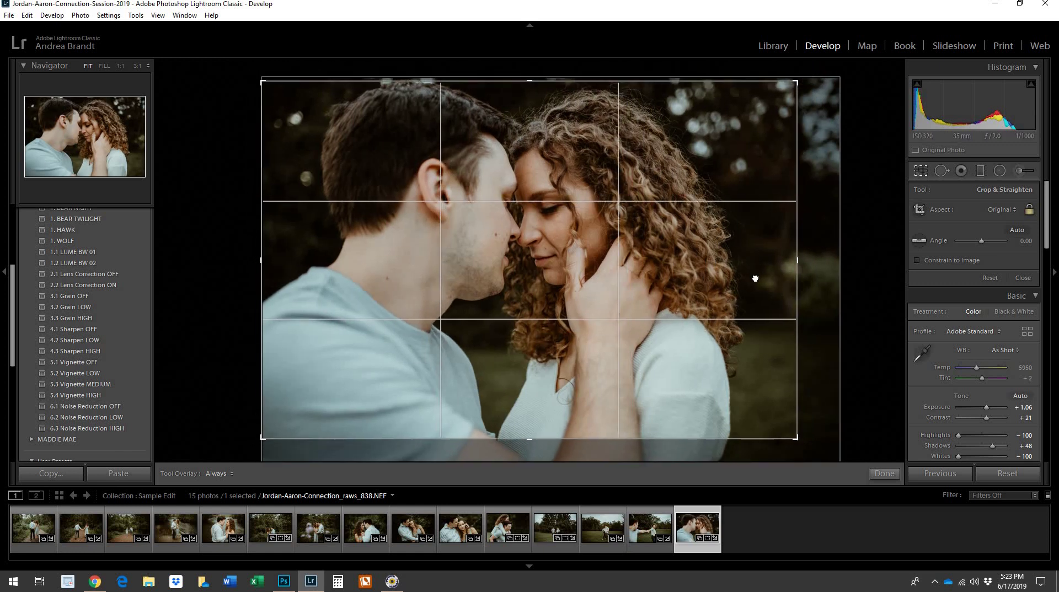
pyautogui.click(920, 172)
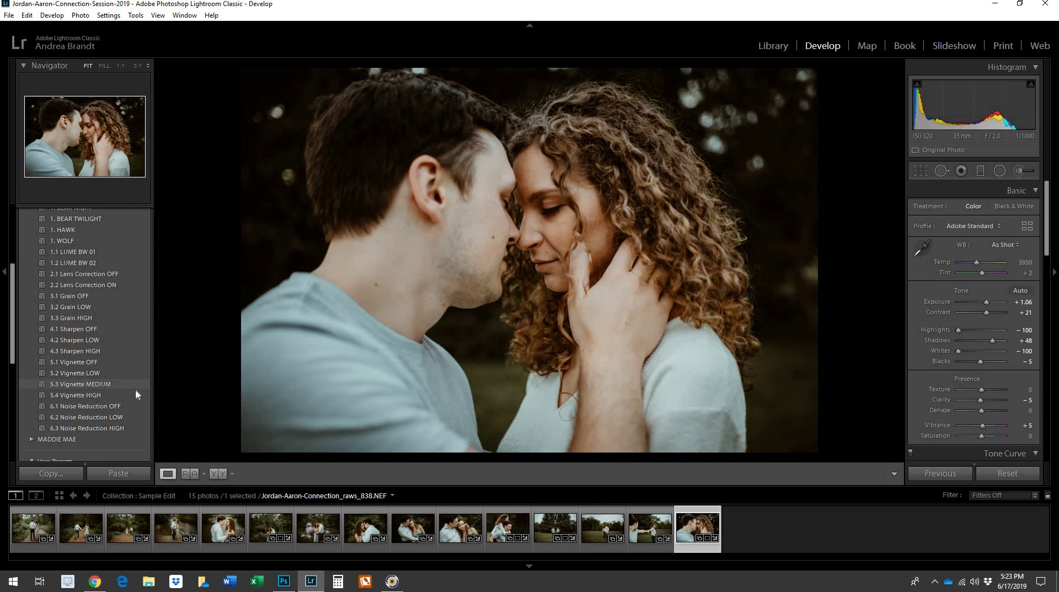
# Apply the 5.4 Vignette HIGH preset to the fifteenth photo and set its exposure to +1.14.
pyautogui.click(137, 394)
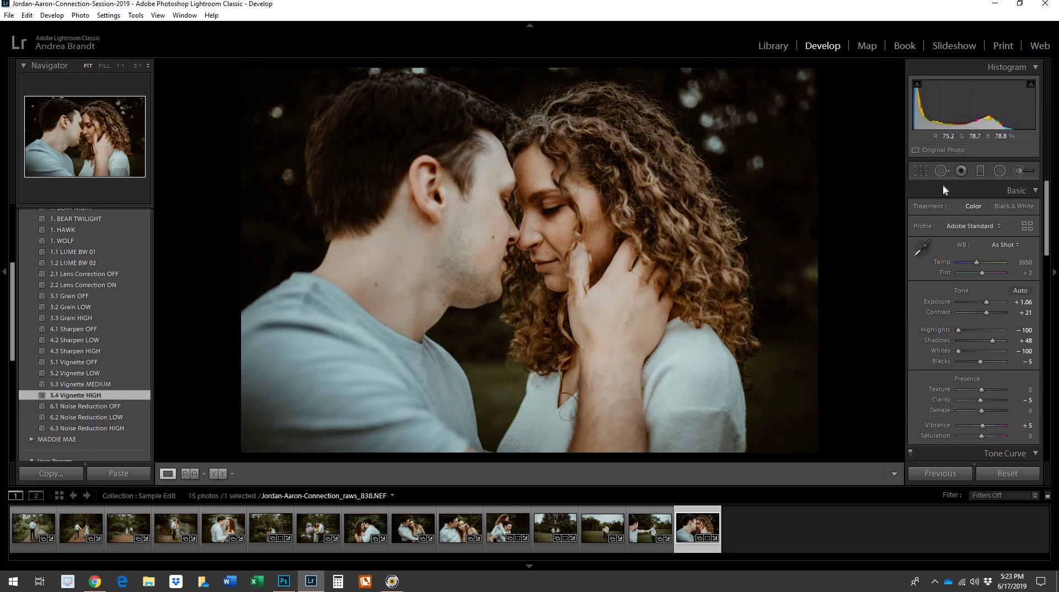
pyautogui.moveTo(974, 112); pyautogui.dragTo(976, 112)
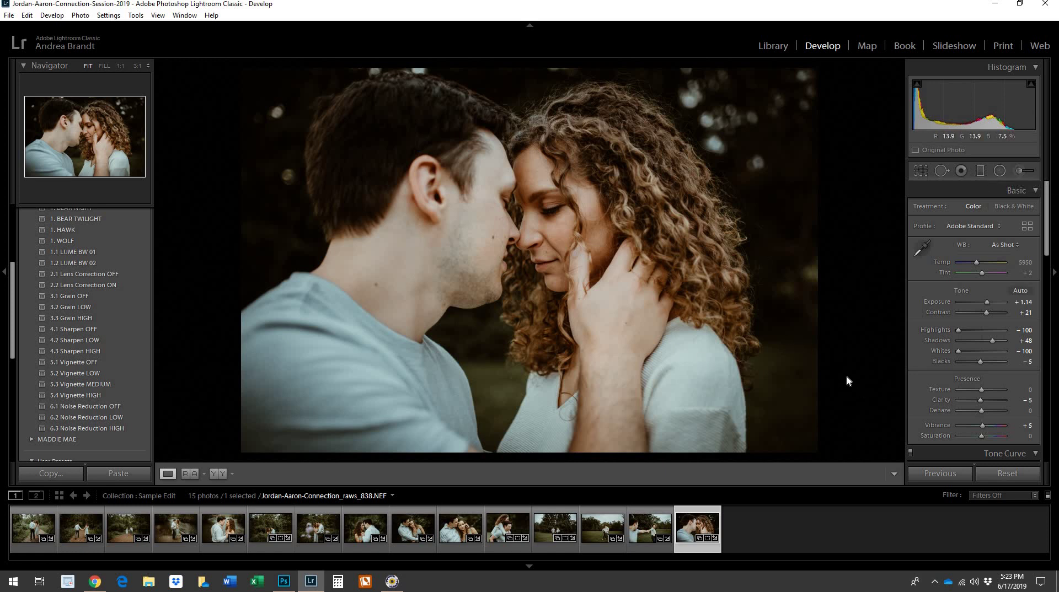
# Review all edited photos of the Sample Edit collection together in the Library grid.
pyautogui.press('g')
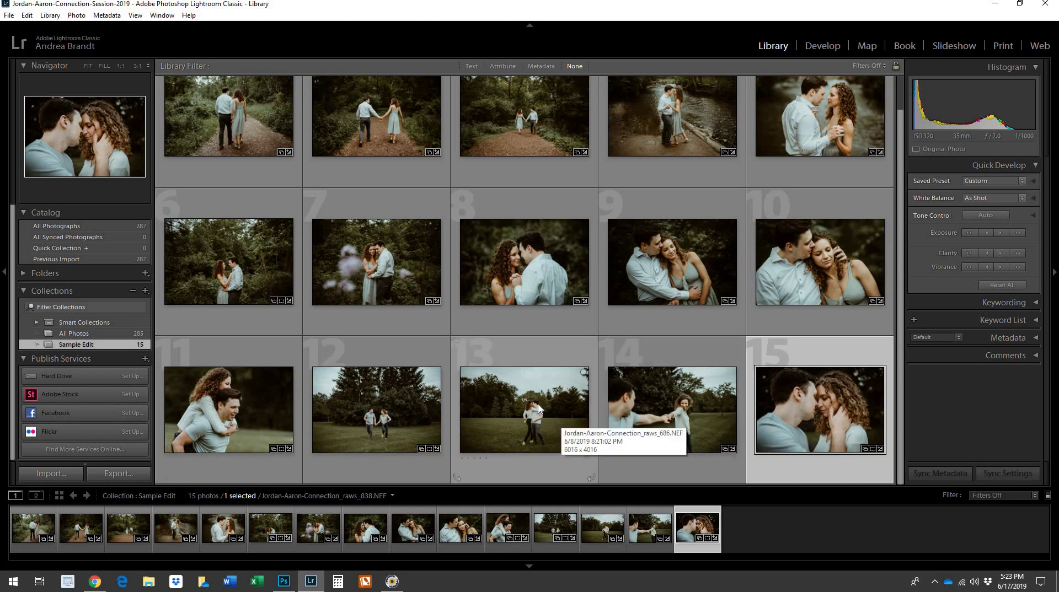
pyautogui.scroll(1, 539, 408)
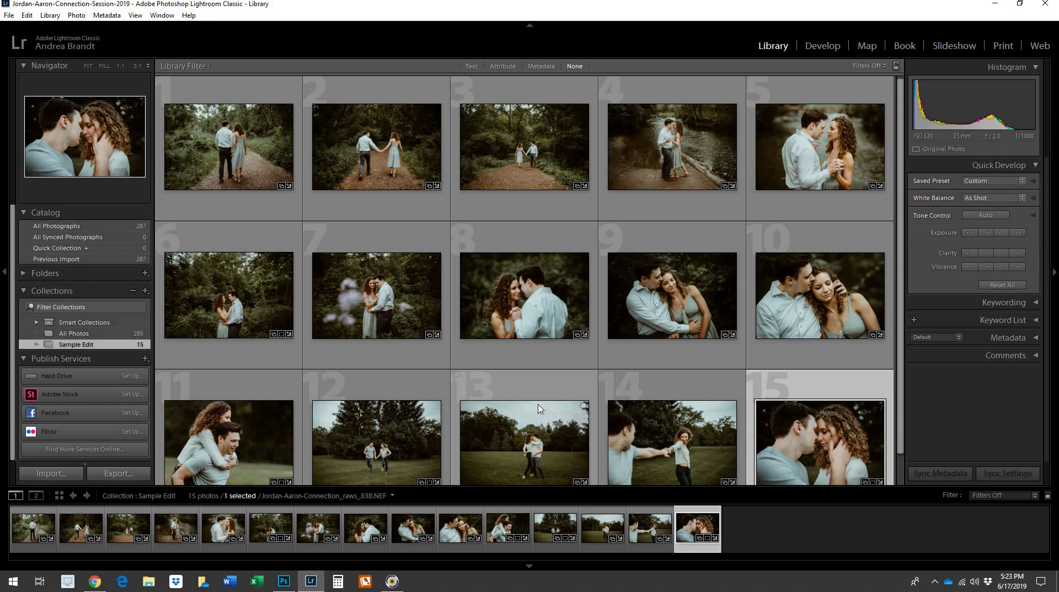
# Show the fifteenth photo in Reference View with the sixth photo as its reference for comparison.
pyautogui.hotkey('shift', 'r')
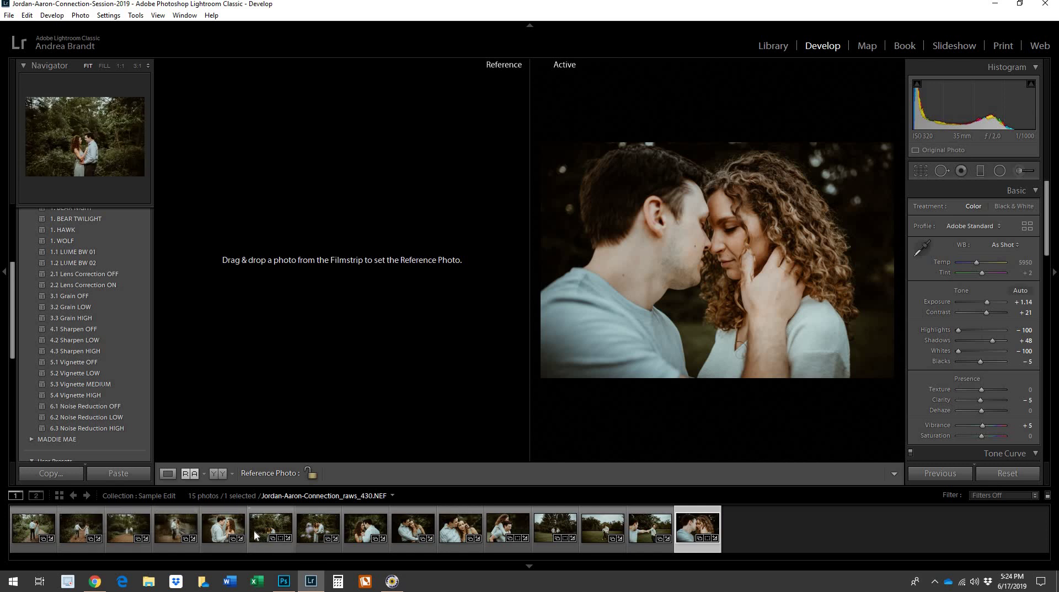
pyautogui.moveTo(270, 530); pyautogui.dragTo(300, 263)
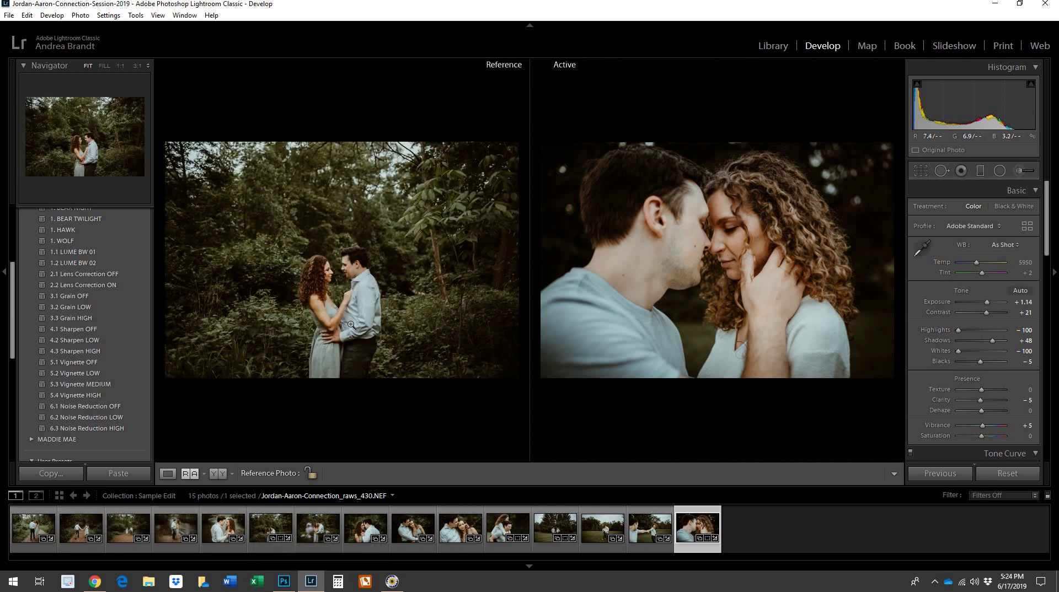
# Compare the thirteenth and fifteenth photos with the sixth as locked reference photo, and return to the single-photo view.
pyautogui.click(338, 264)
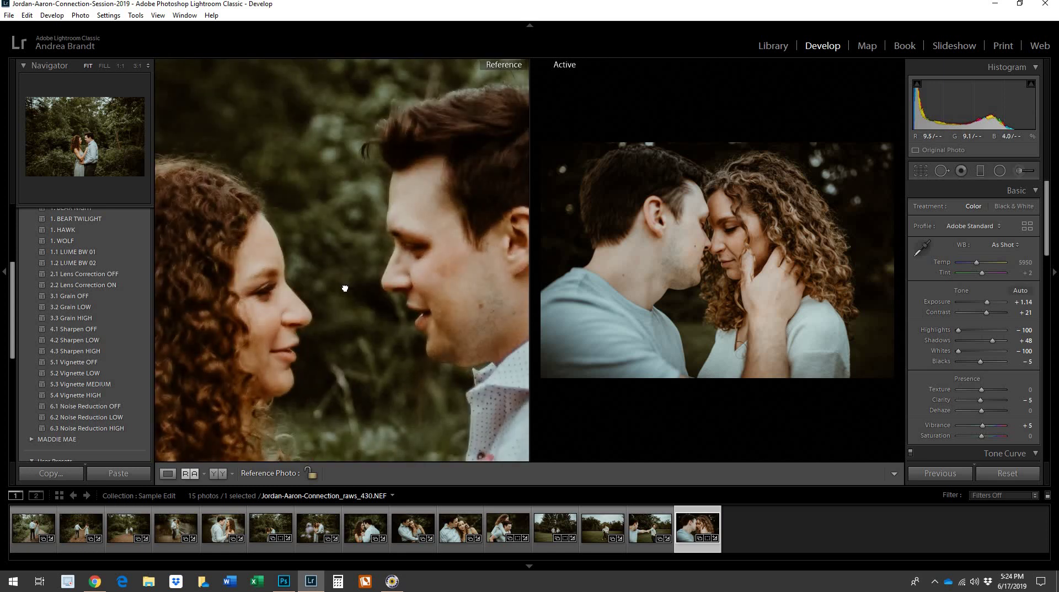
pyautogui.click(347, 289)
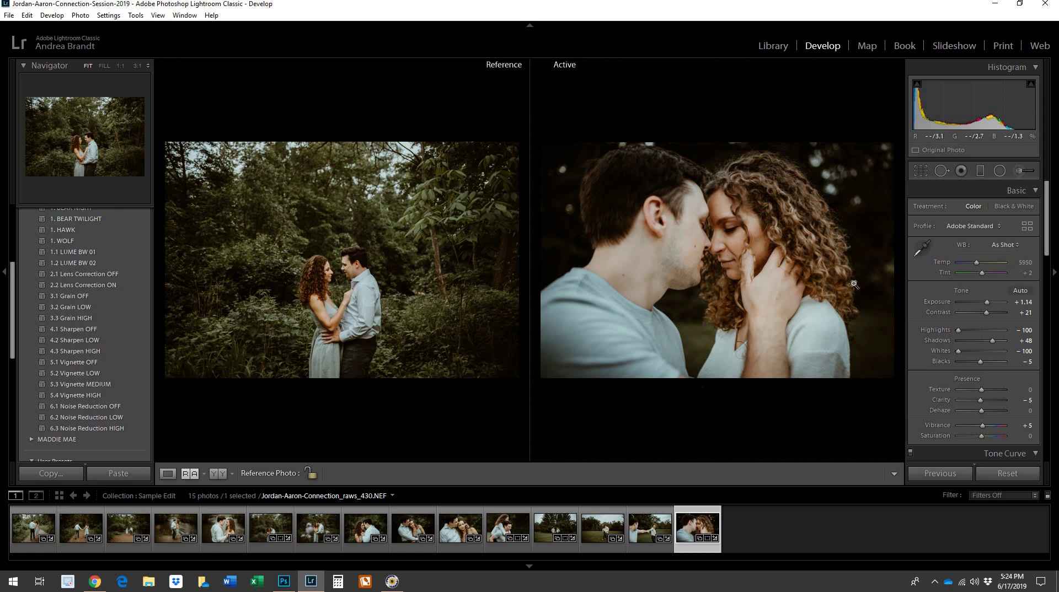
pyautogui.click(310, 472)
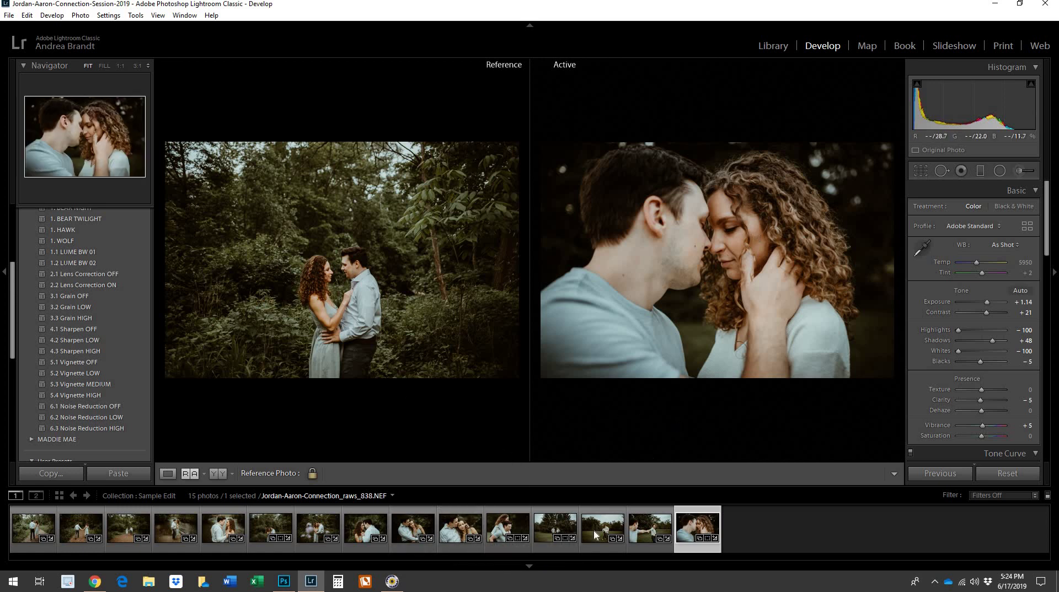
pyautogui.click(650, 529)
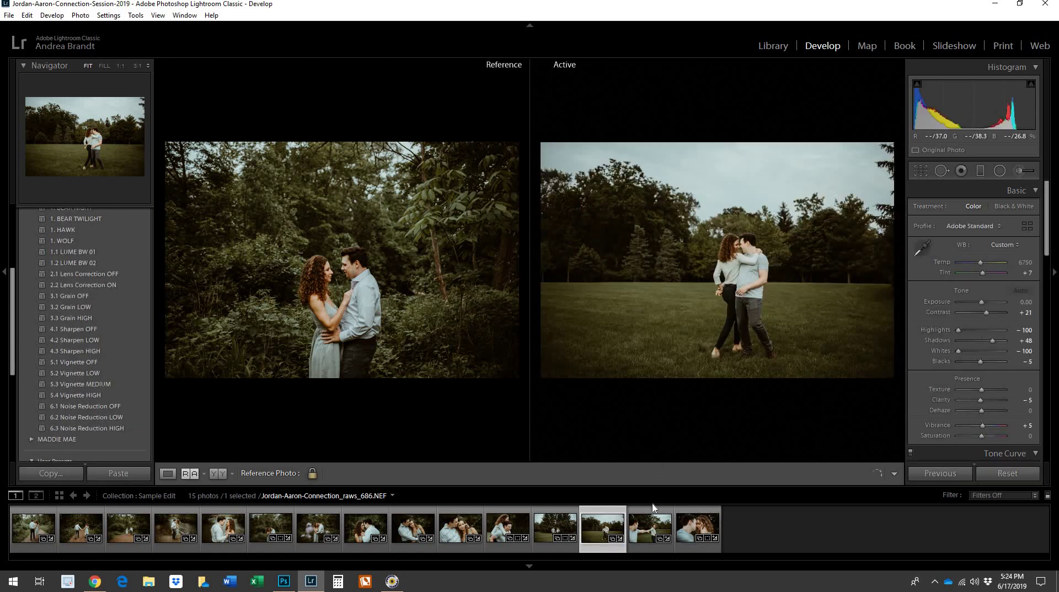
pyautogui.click(697, 531)
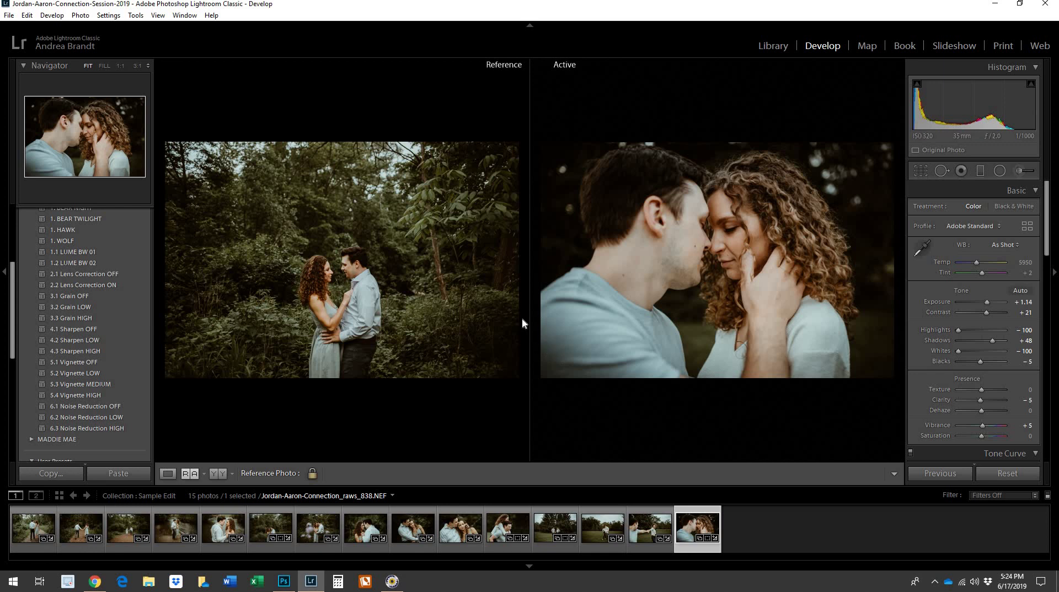
pyautogui.press('d')
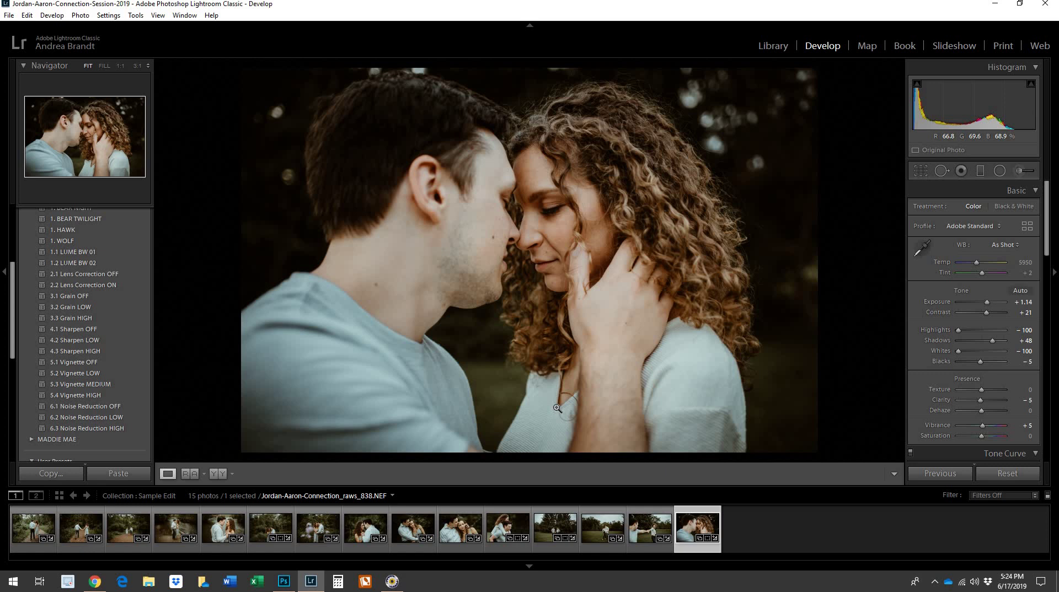
# Check the edited Sample Edit photos for consistency in the Library, viewing the second, thirteenth and fourteenth photos enlarged.
pyautogui.click(771, 46)
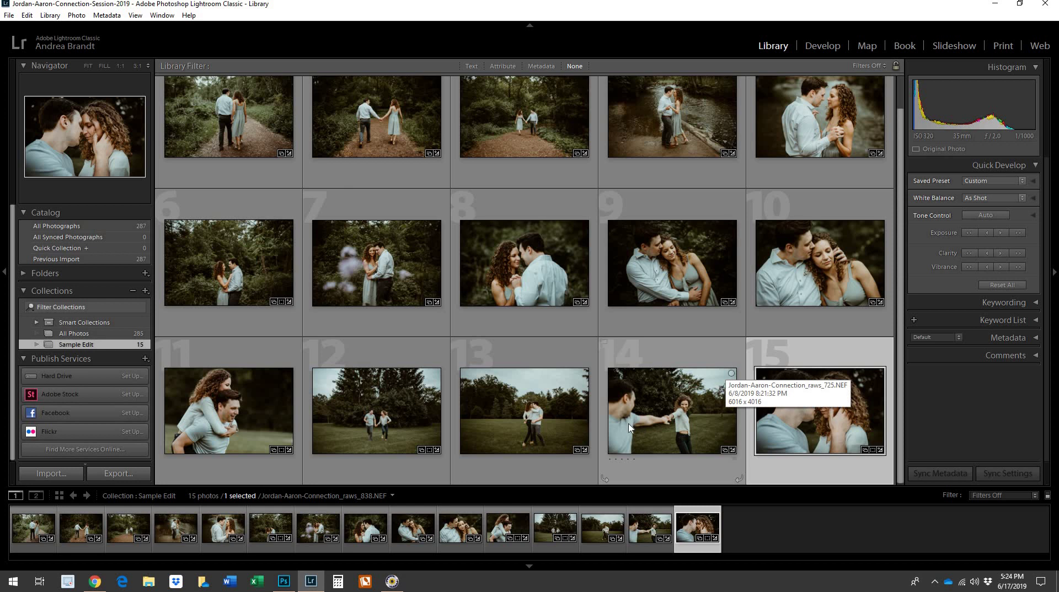
pyautogui.scroll(2, 630, 428)
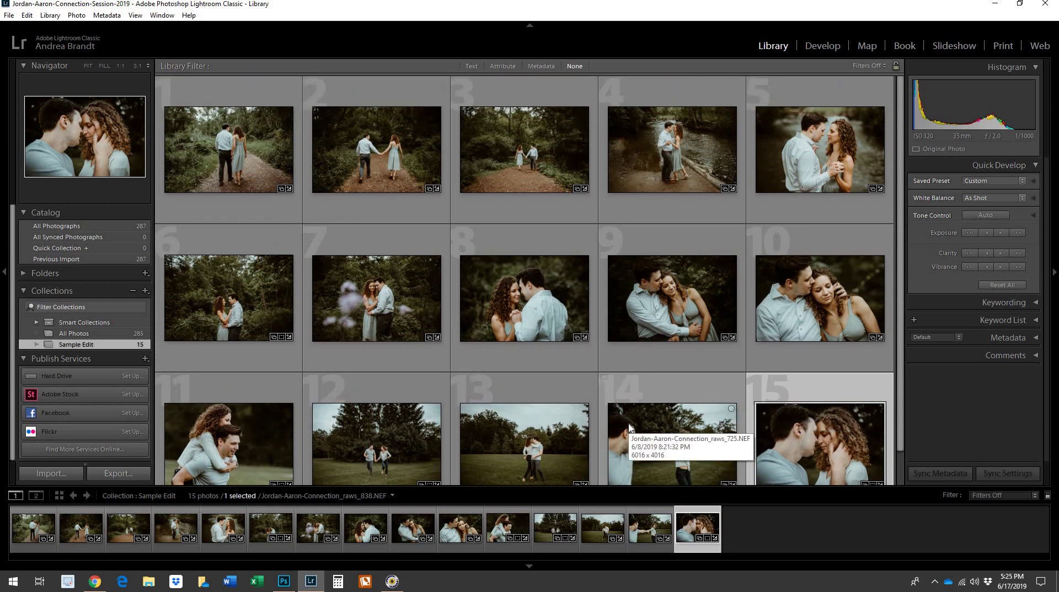
pyautogui.doubleClick(345, 153)
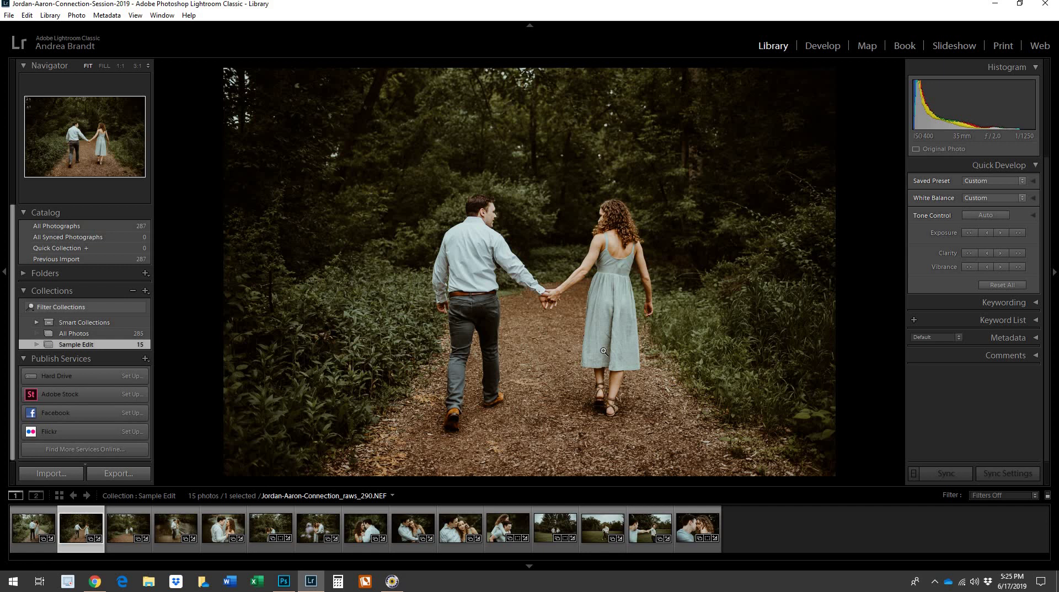
pyautogui.click(603, 530)
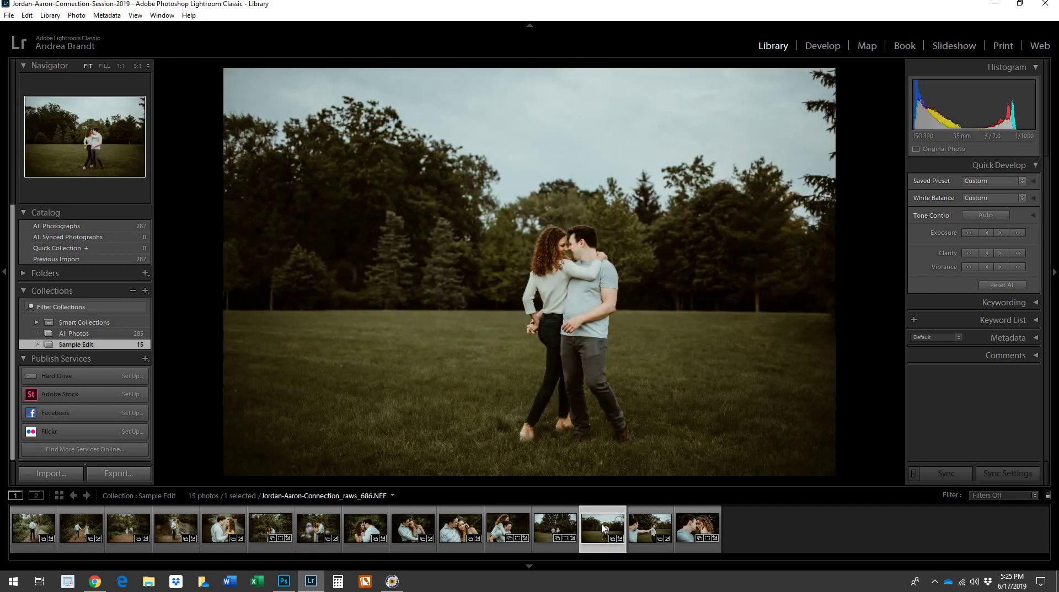
pyautogui.click(647, 525)
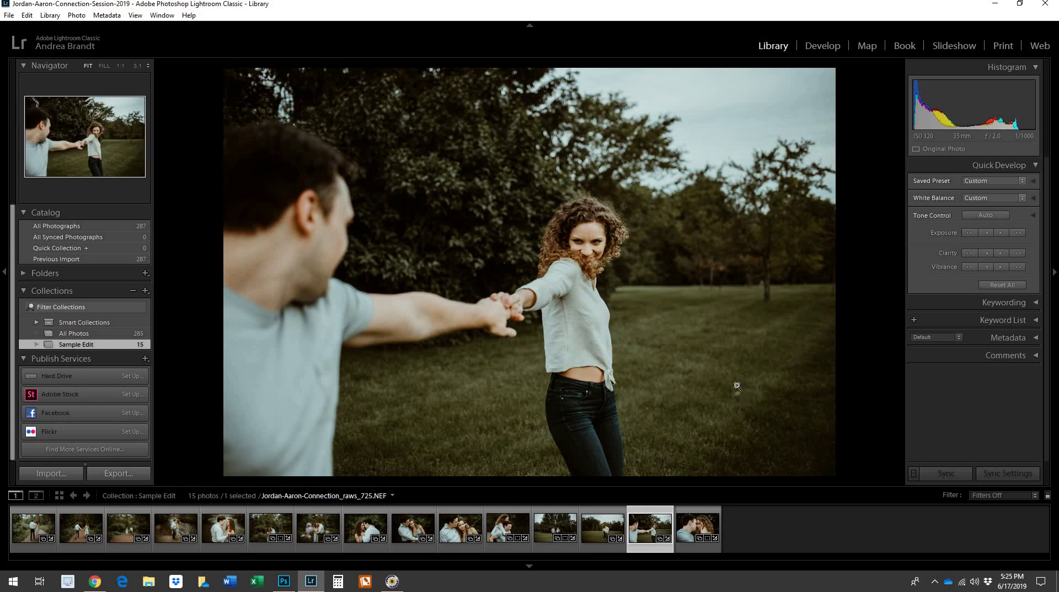
# Heal the bright speck in the grass beside the woman in the fourteenth photo with Spot Removal.
pyautogui.click(828, 48)
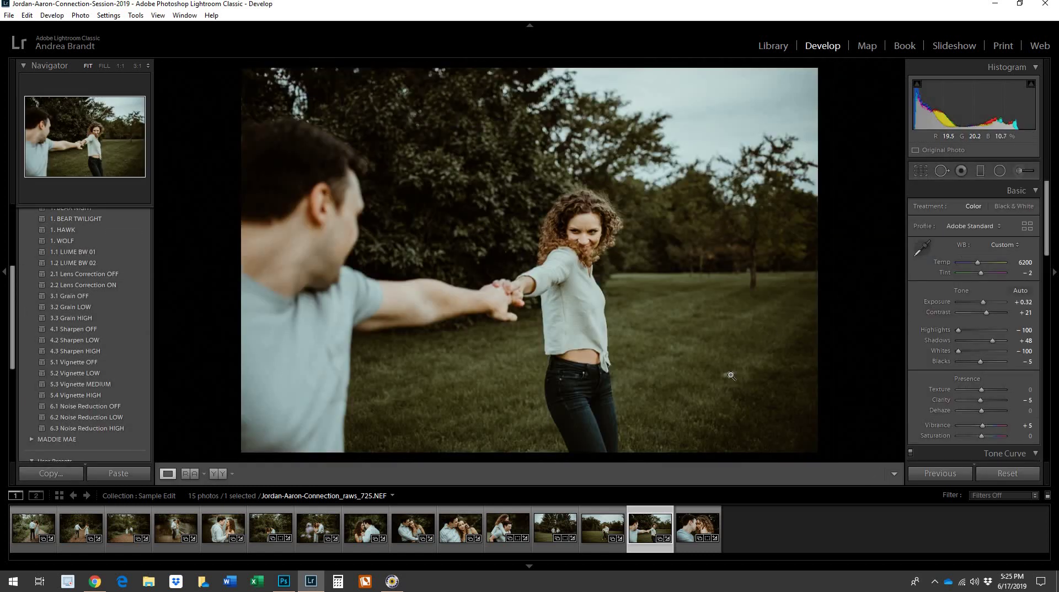
pyautogui.press('q')
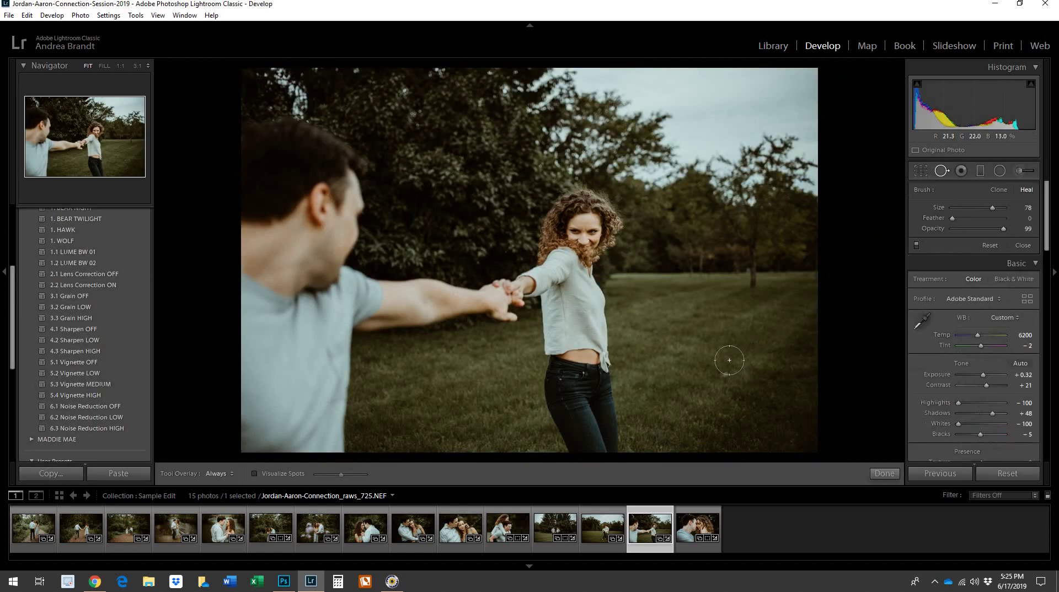
pyautogui.click(728, 373)
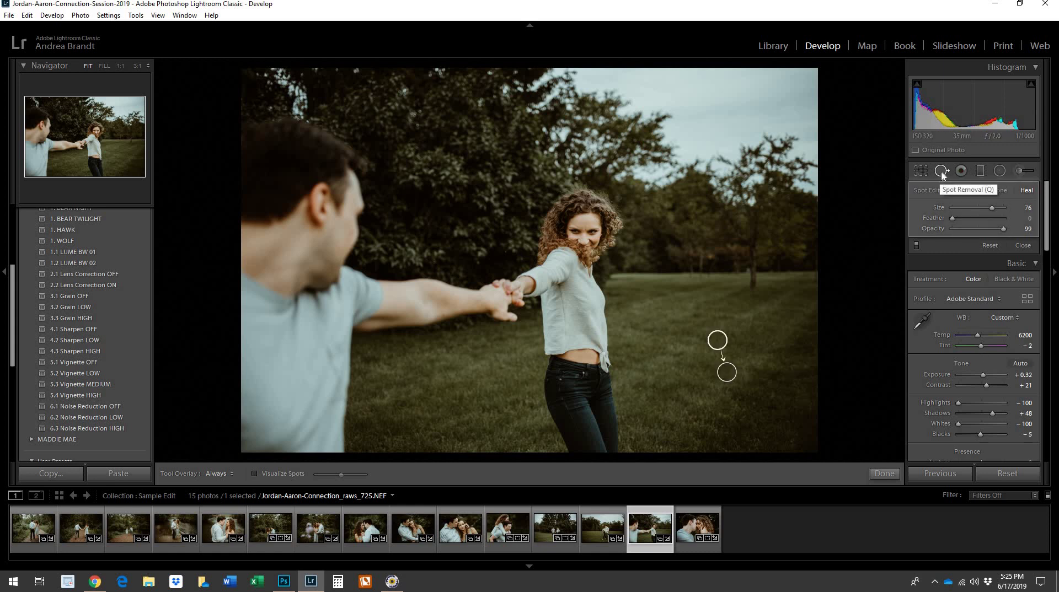
pyautogui.click(941, 172)
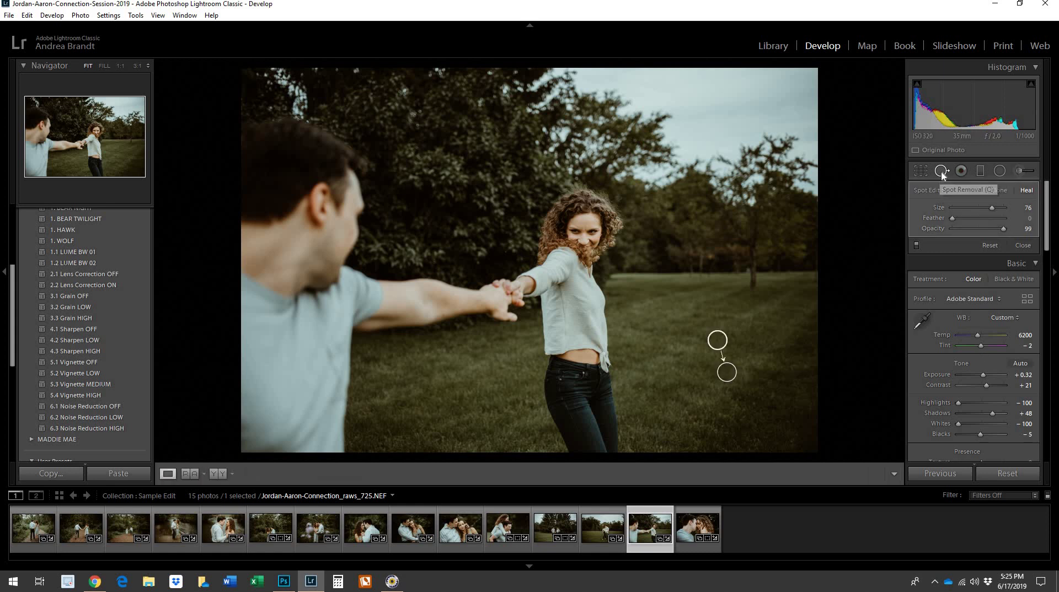
pyautogui.click(941, 171)
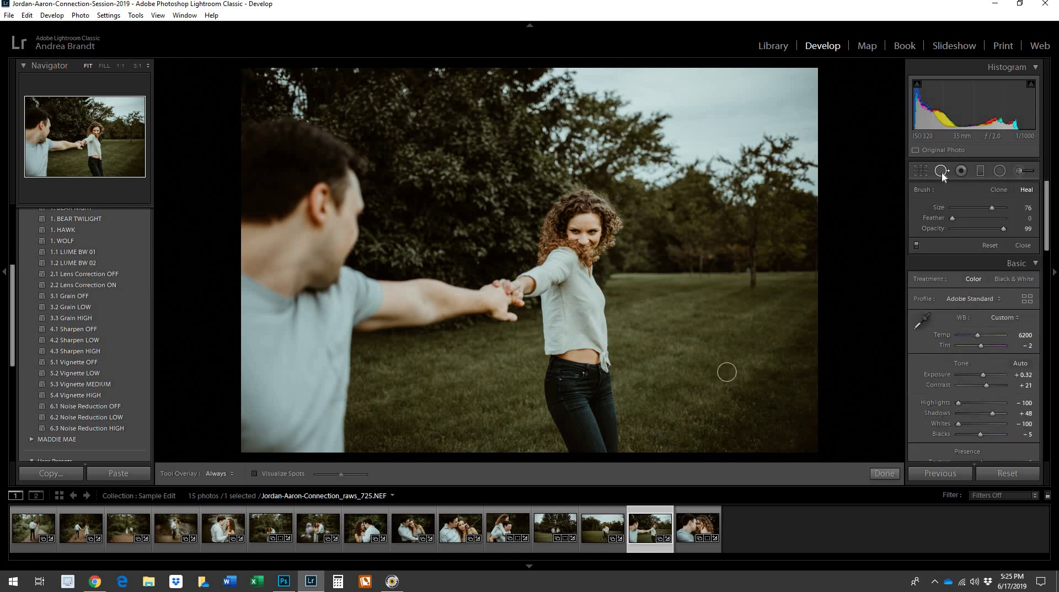
pyautogui.click(998, 190)
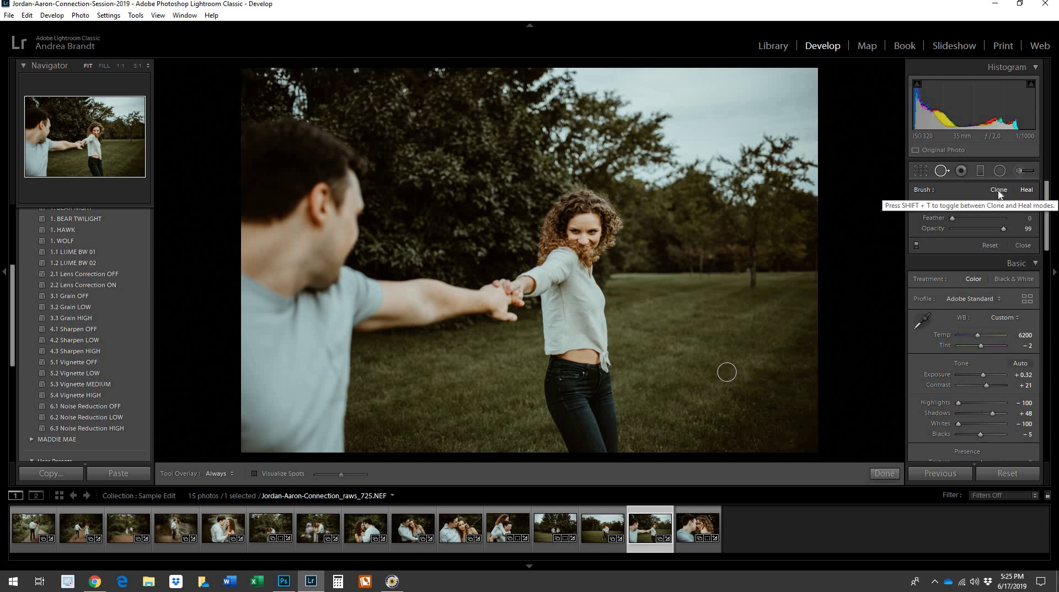
pyautogui.click(941, 171)
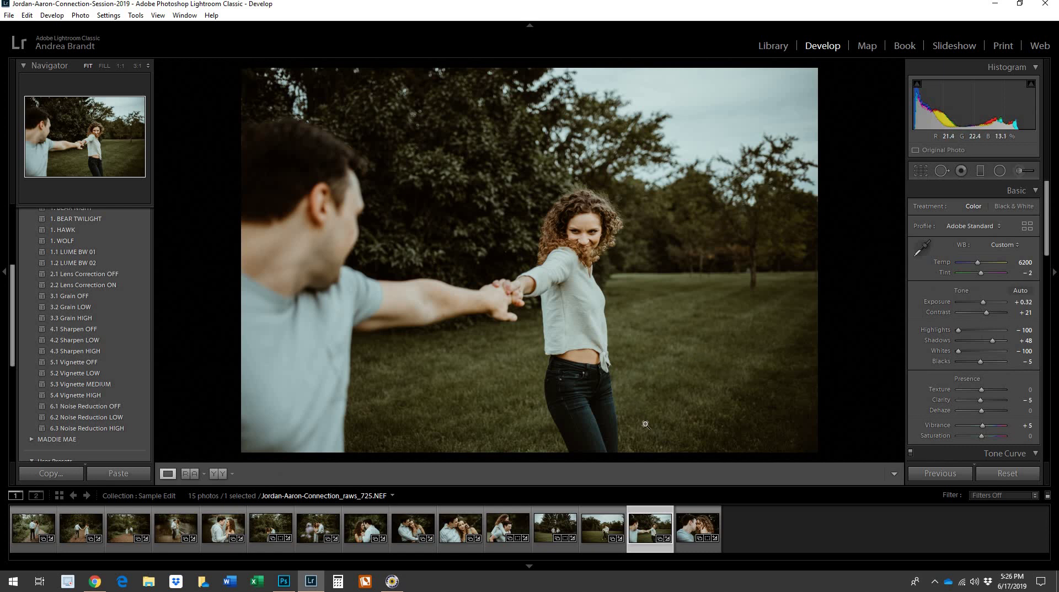
# Heal two distracting spots in the grass on the couple's left in the thirteenth photo with Spot Removal.
pyautogui.click(595, 528)
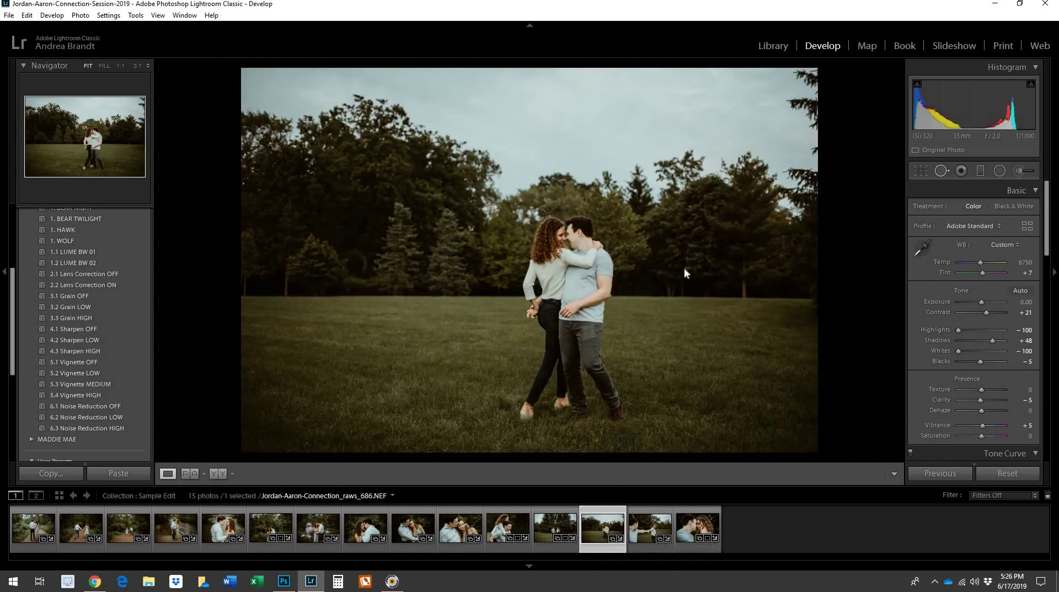
pyautogui.press('q')
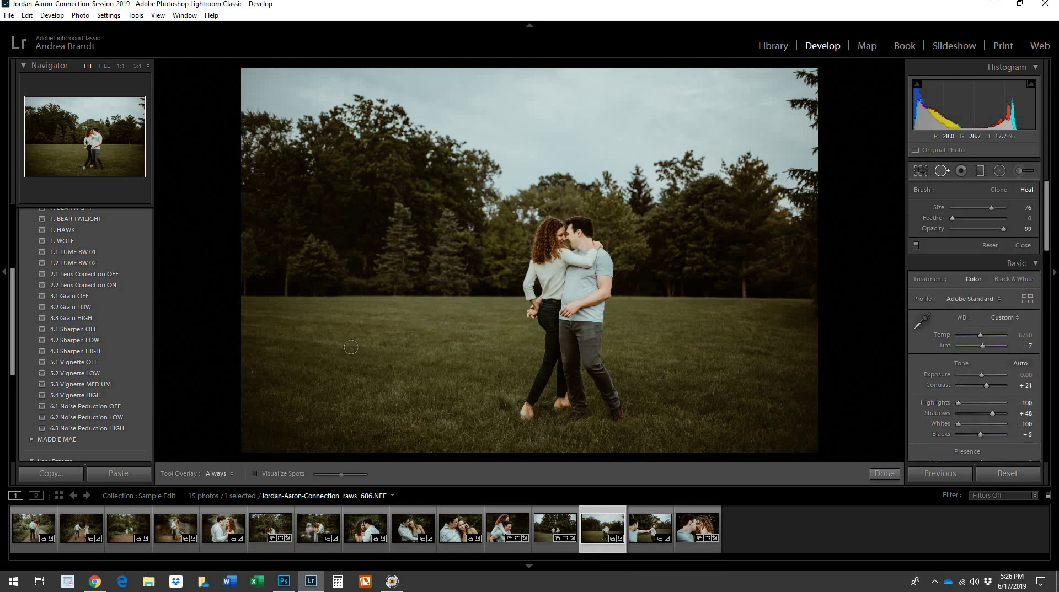
pyautogui.click(350, 347)
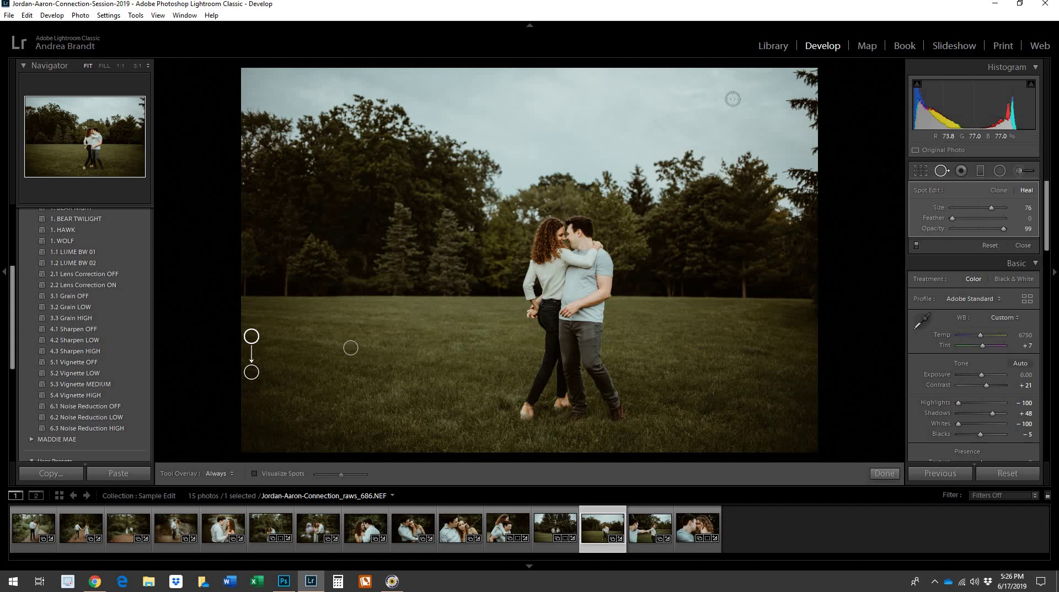
pyautogui.click(942, 171)
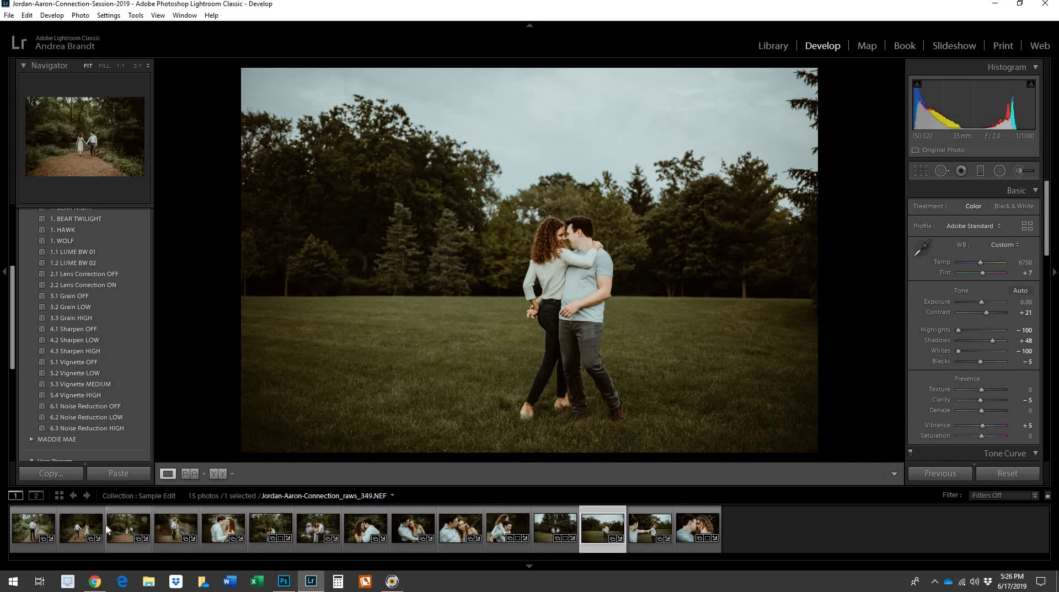
# Select the second photo, view its options for editing in other programs, and switch to its open document in Photoshop.
pyautogui.click(74, 528)
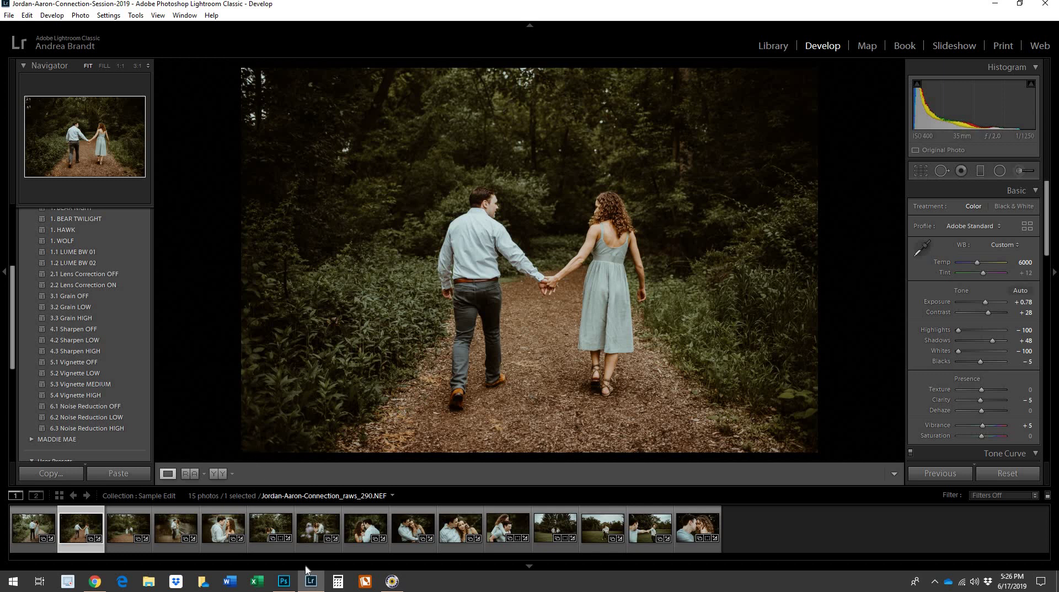
pyautogui.moveTo(301, 590)
pyautogui.rightClick(78, 528)
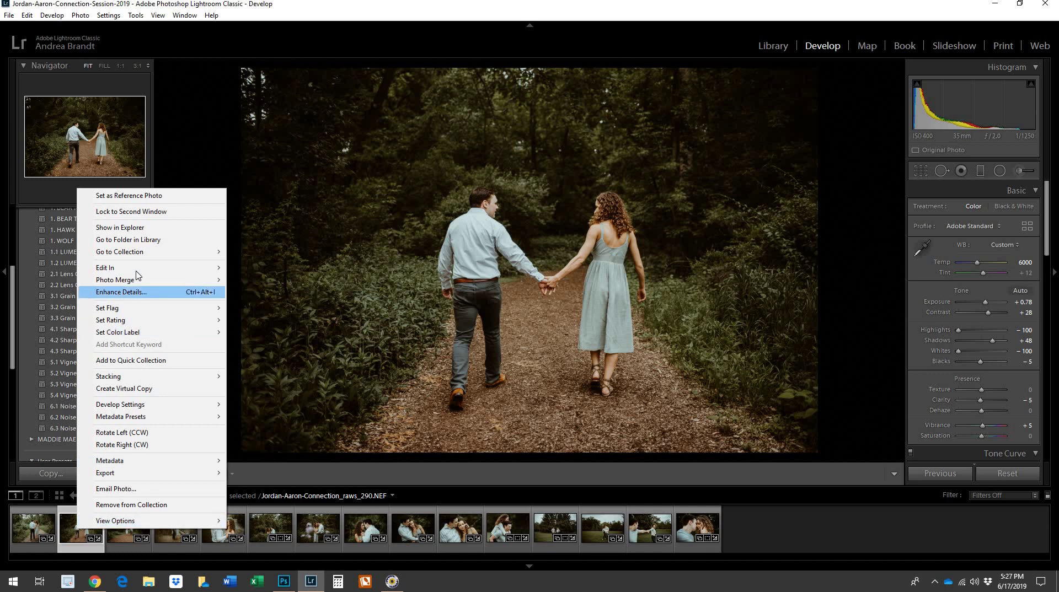
pyautogui.moveTo(215, 268)
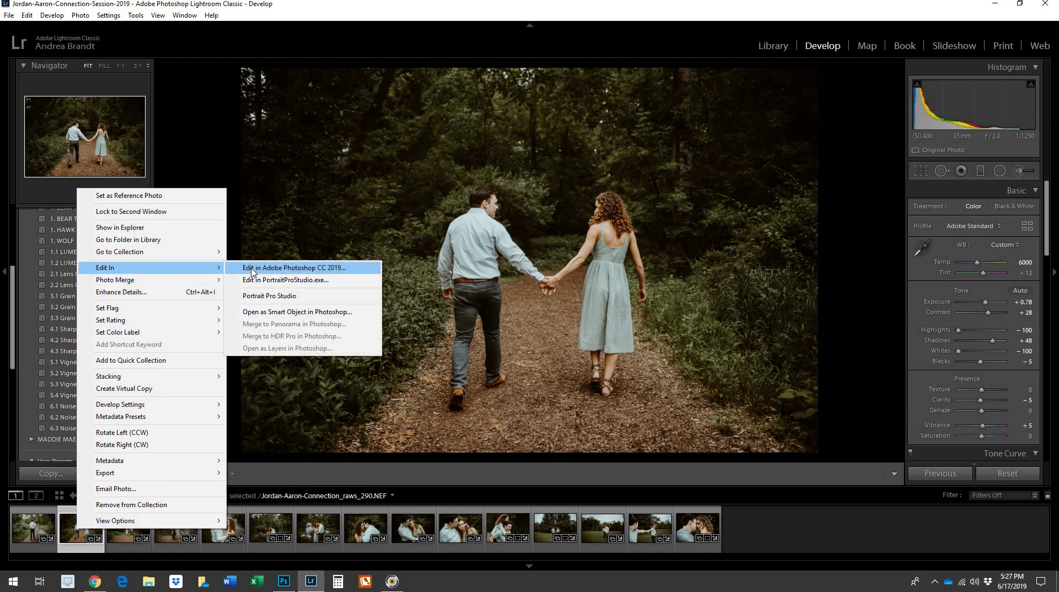
pyautogui.click(499, 489)
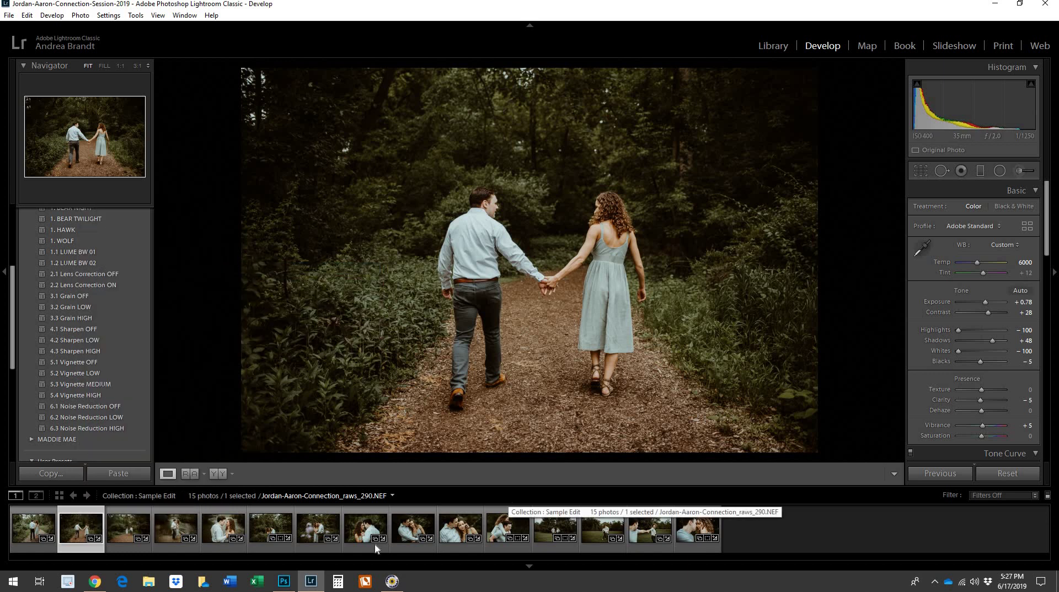
pyautogui.click(284, 581)
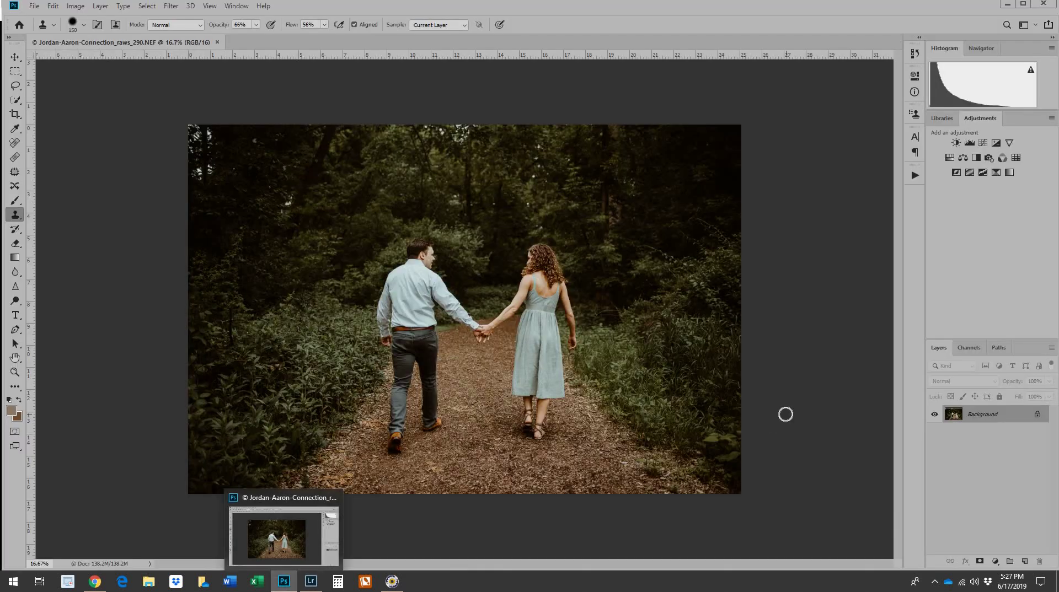
# Duplicate the background layer and remove the bright gaps in the upper-left trees with the content-aware Spot Healing Brush.
pyautogui.click(15, 144)
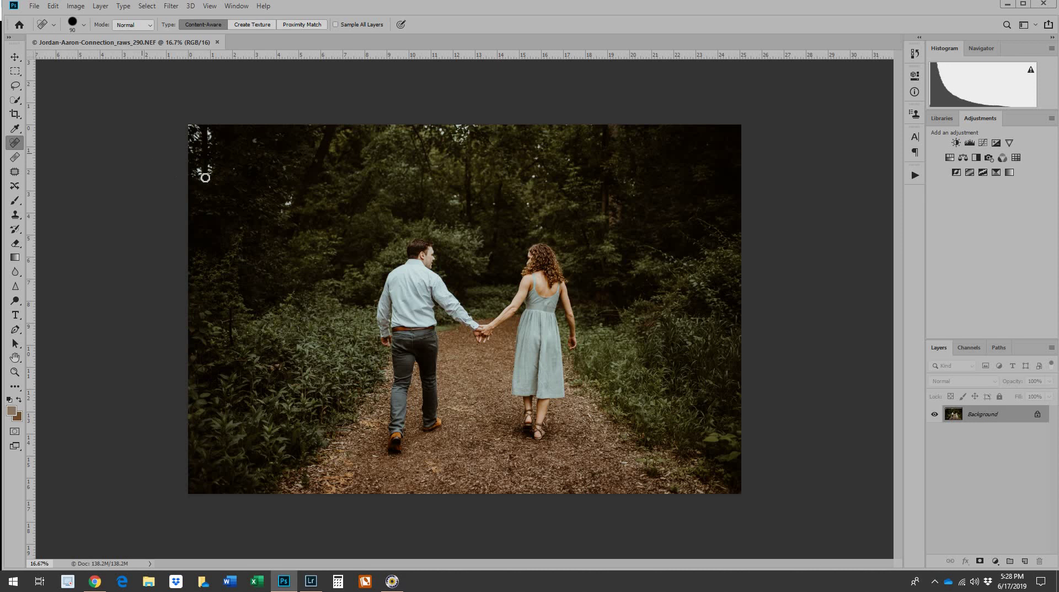
pyautogui.click(287, 205)
pyautogui.hotkey('ctrl', 'j')
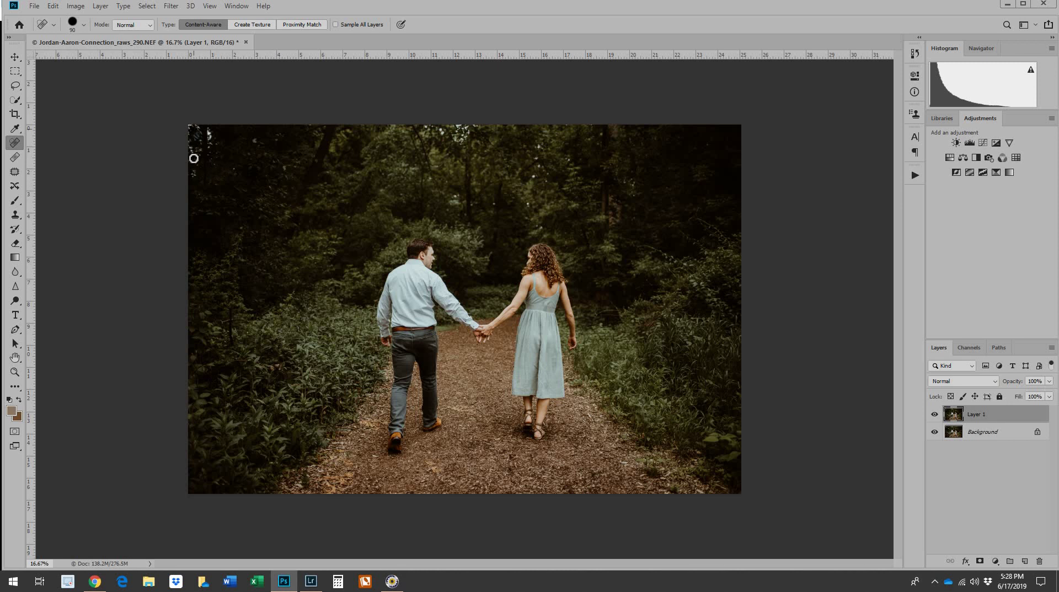
pyautogui.click(208, 136)
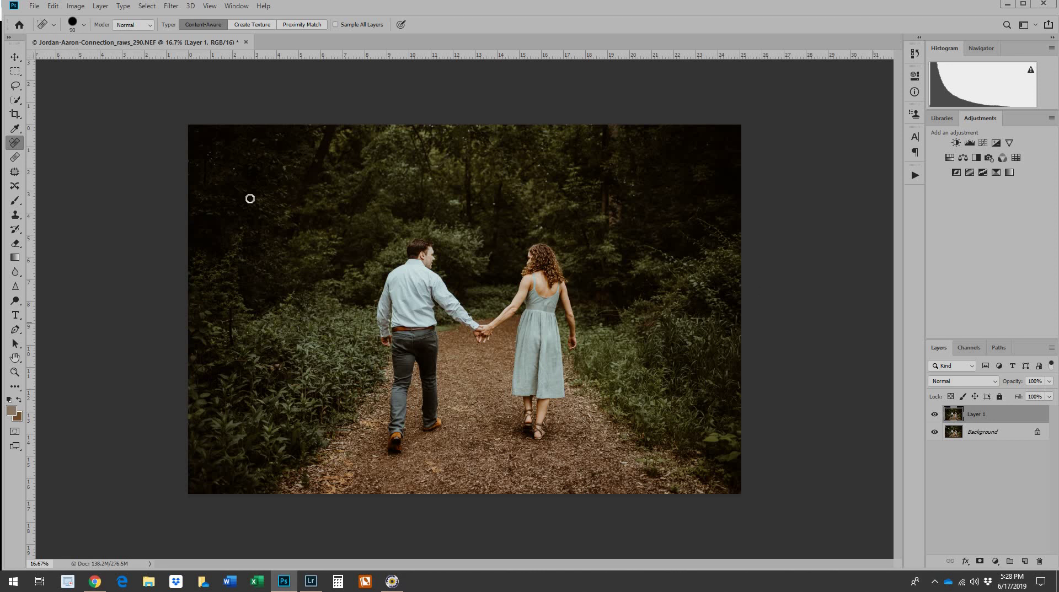
# Toggle the visibility of the retouched layer repeatedly to compare the photo before and after healing.
pyautogui.click(933, 420)
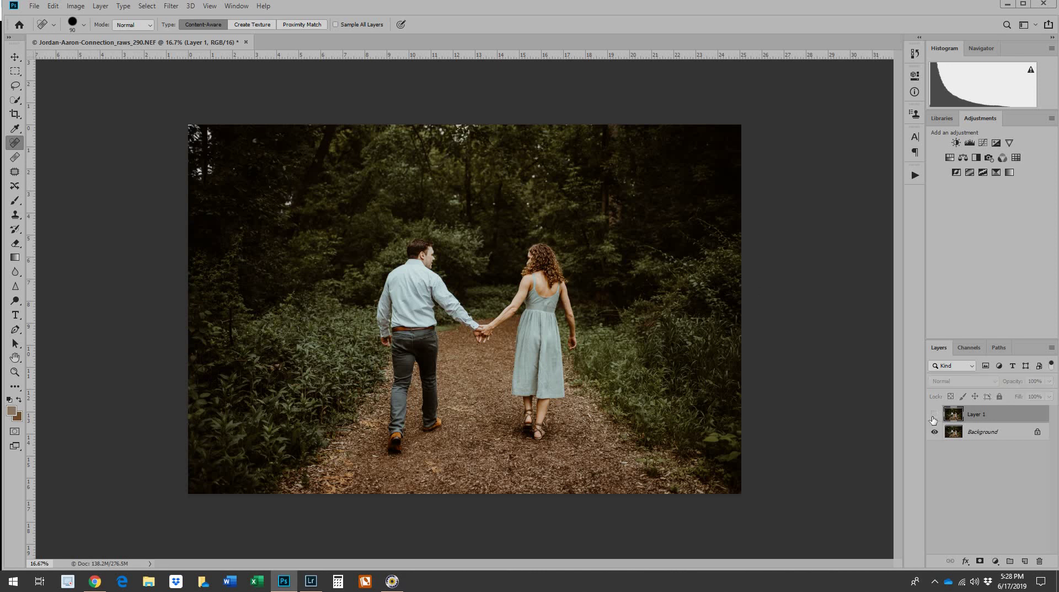
pyautogui.click(933, 421)
pyautogui.click(933, 422)
pyautogui.click(934, 415)
pyautogui.click(934, 414)
pyautogui.click(934, 415)
pyautogui.click(935, 418)
# Close the Photoshop document without saving the changes and switch back to Lightroom Classic.
pyautogui.click(246, 43)
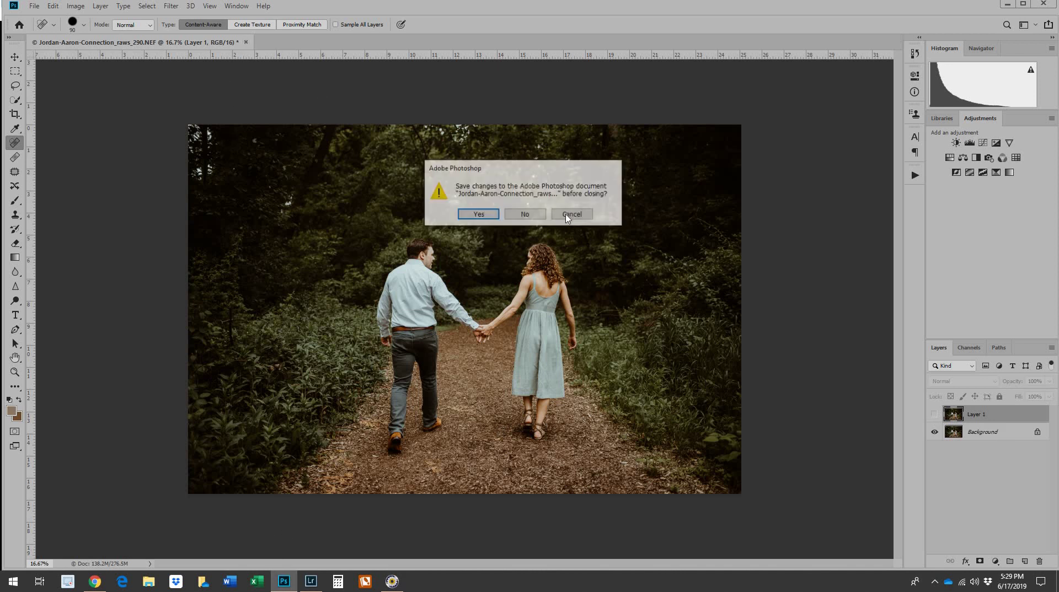
pyautogui.click(524, 215)
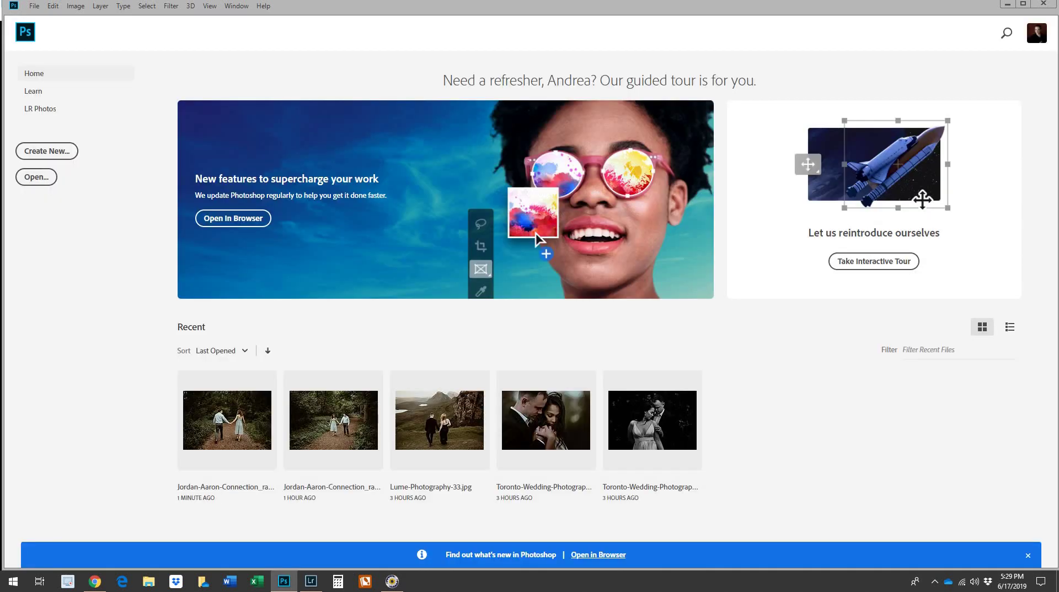
pyautogui.hotkey('alt', 'Tab')
# Browse the All Photographs catalog in the Library grid.
pyautogui.click(772, 46)
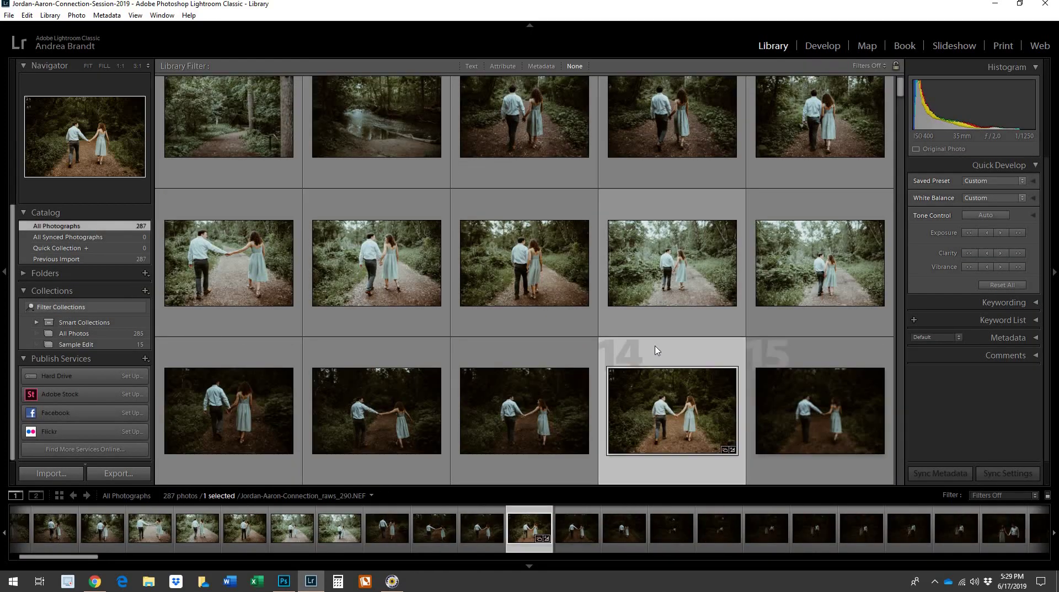
pyautogui.scroll(-5, 655, 357)
pyautogui.scroll(-7, 653, 357)
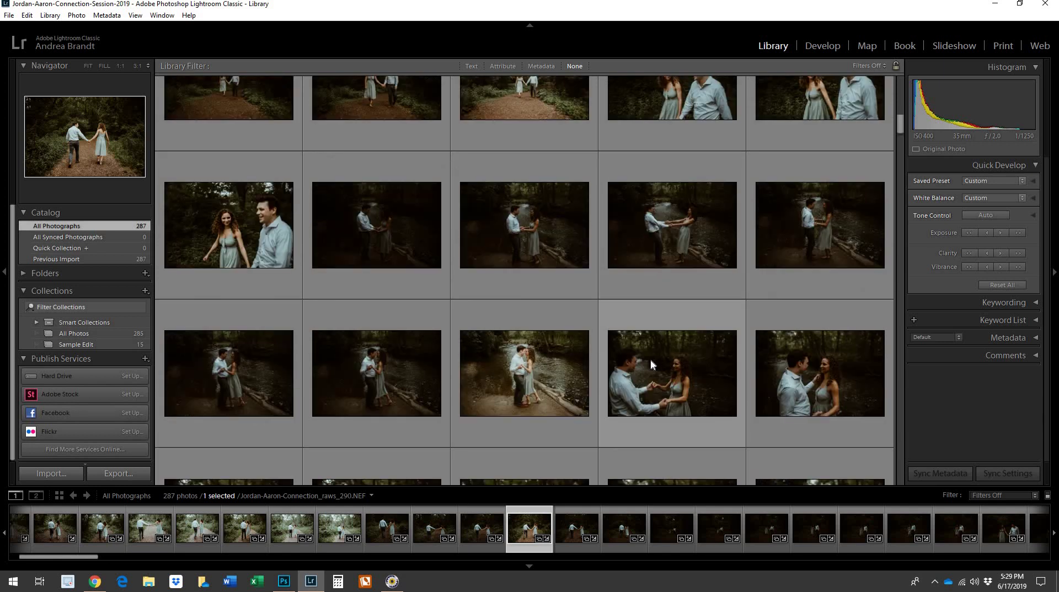
# Look through the rest of the All Photographs catalog to its end and go back to the wide meadow photos.
pyautogui.scroll(-7, 647, 363)
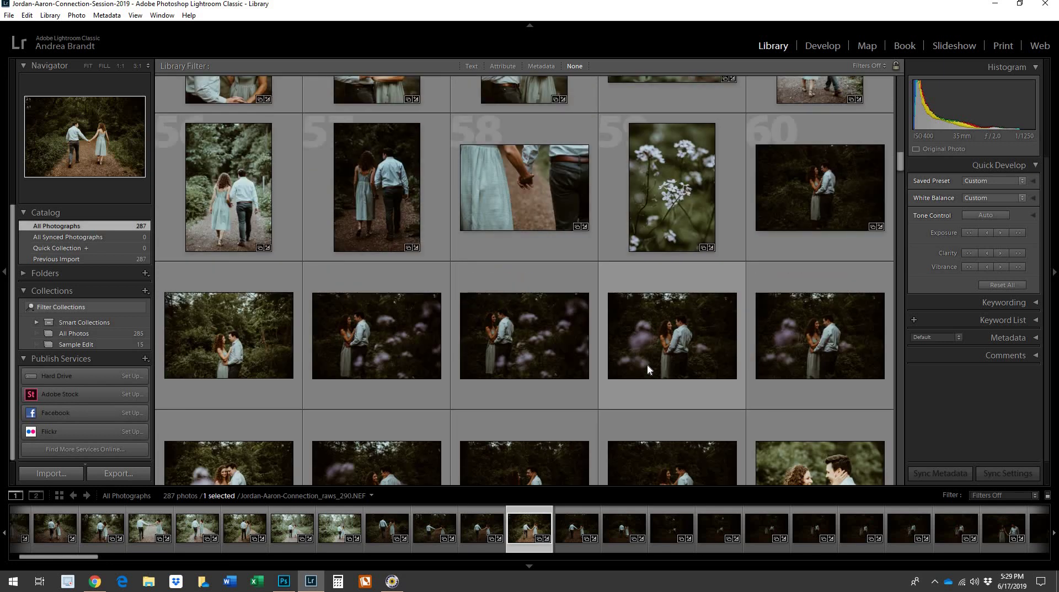
pyautogui.scroll(-5, 647, 368)
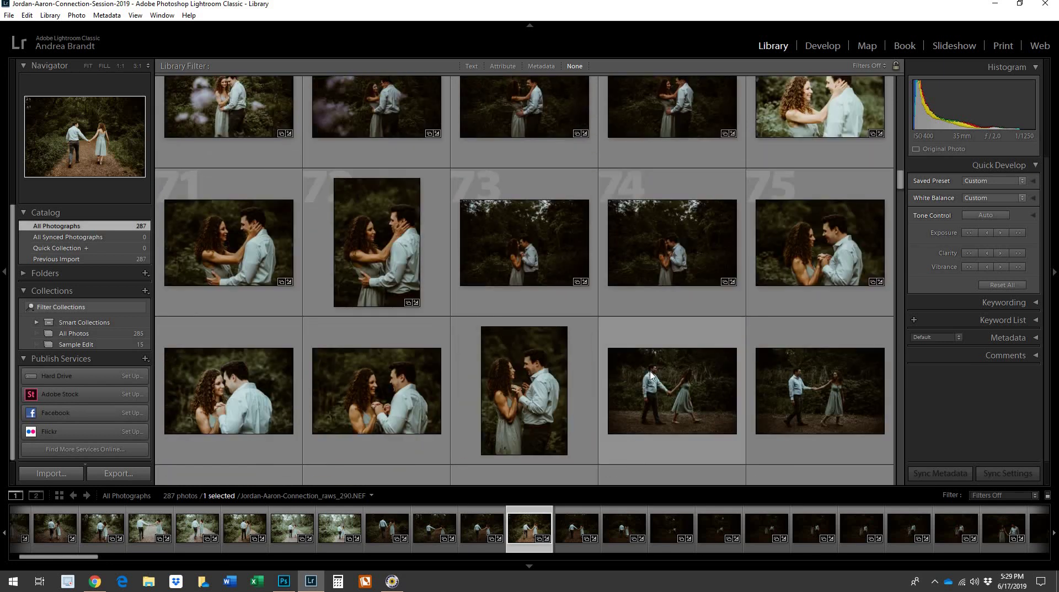
pyautogui.scroll(-6, 658, 379)
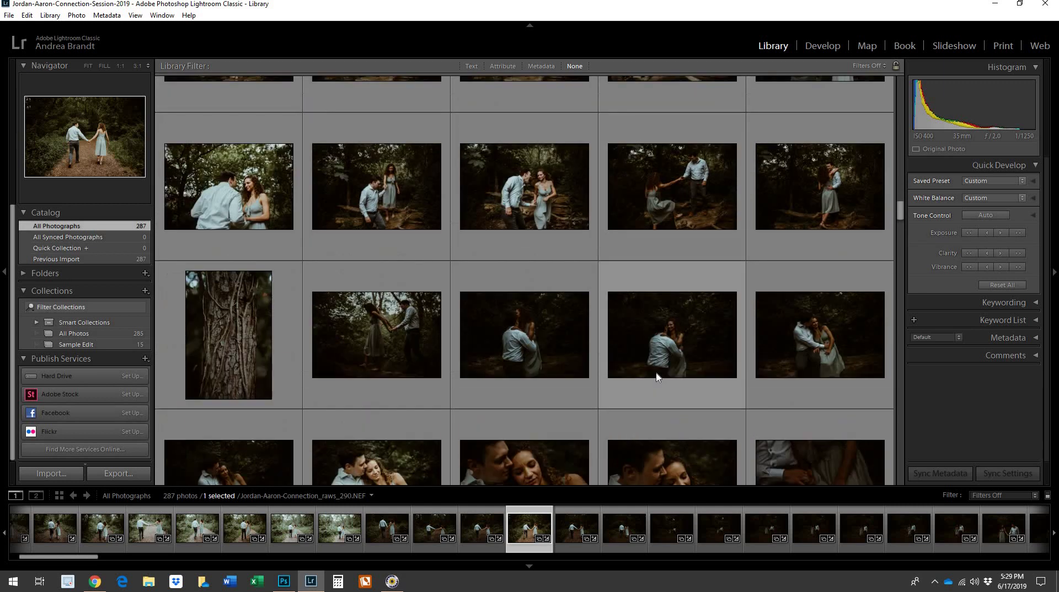
pyautogui.scroll(-6, 654, 375)
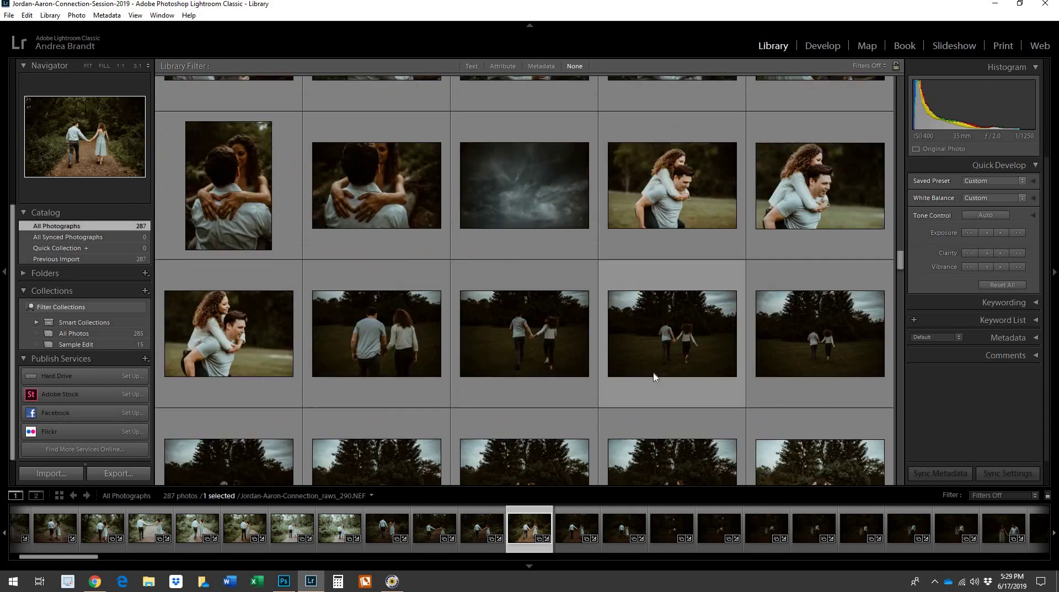
pyautogui.scroll(-6, 653, 376)
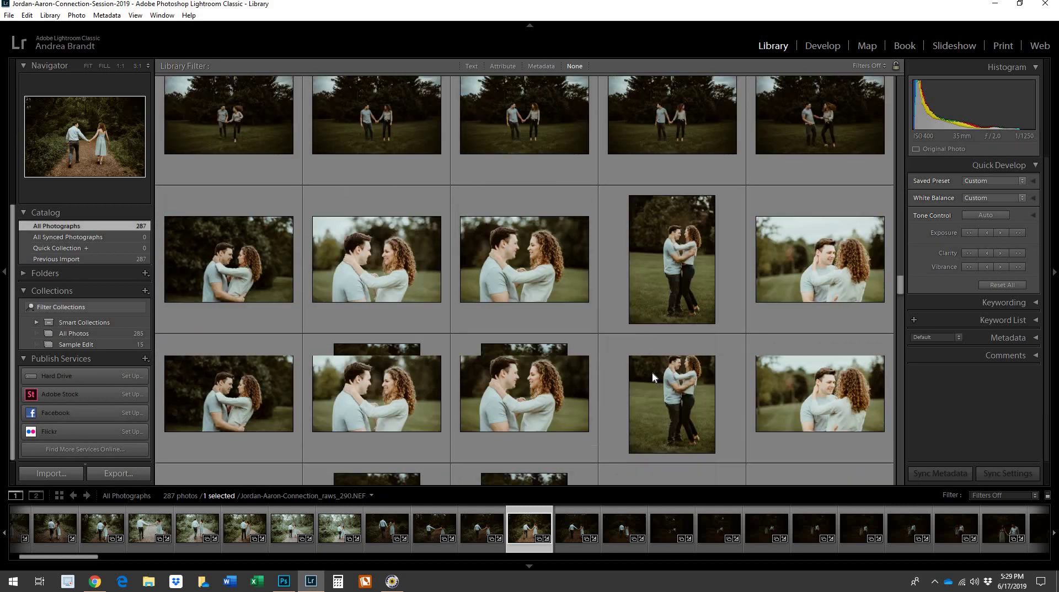
pyautogui.scroll(-6, 653, 376)
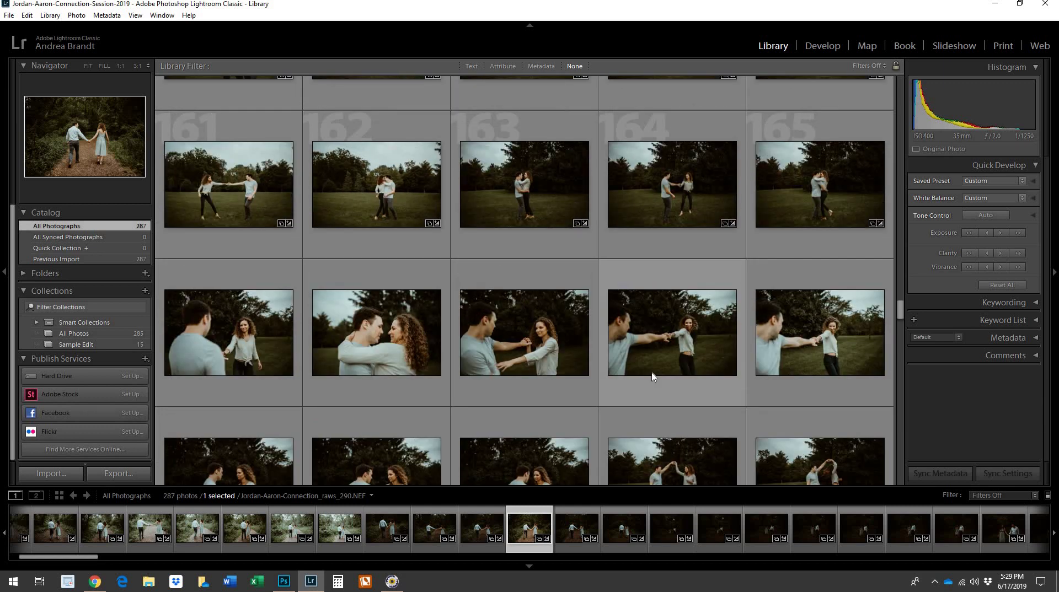
pyautogui.scroll(-6, 652, 377)
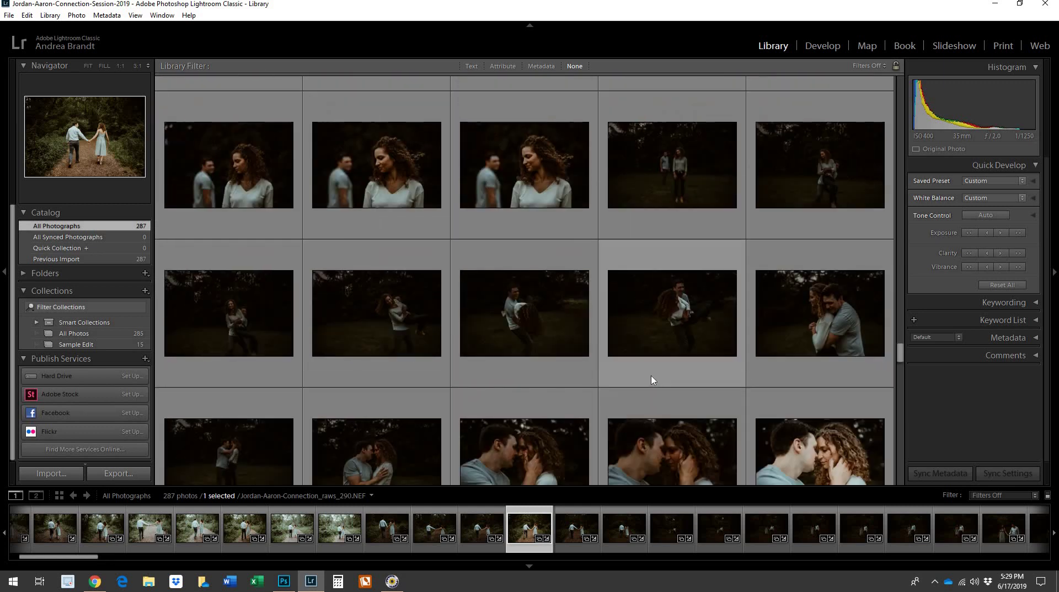
pyautogui.scroll(-6, 652, 380)
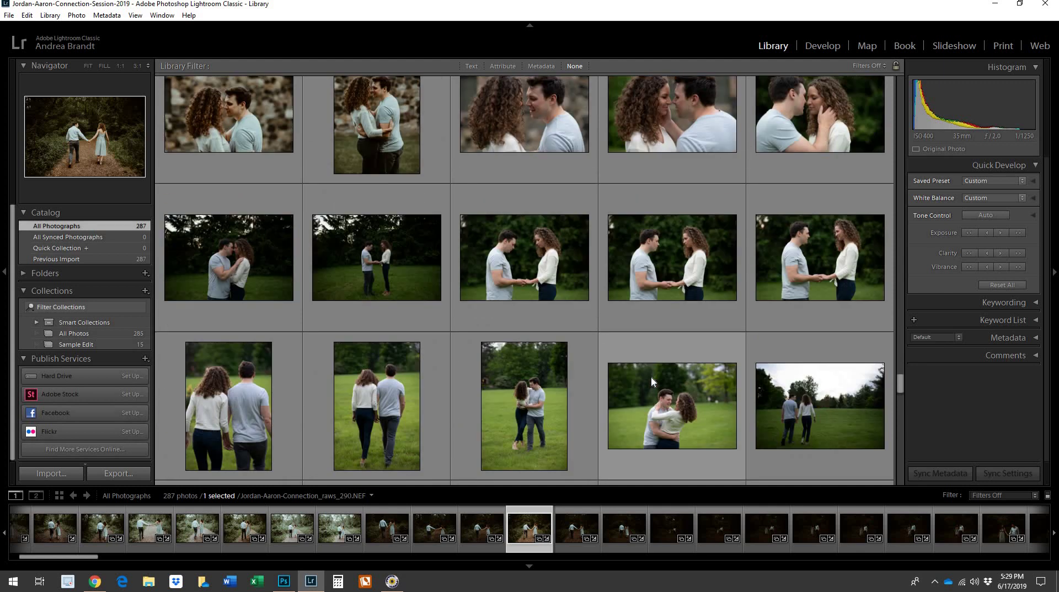
pyautogui.scroll(-5, 651, 380)
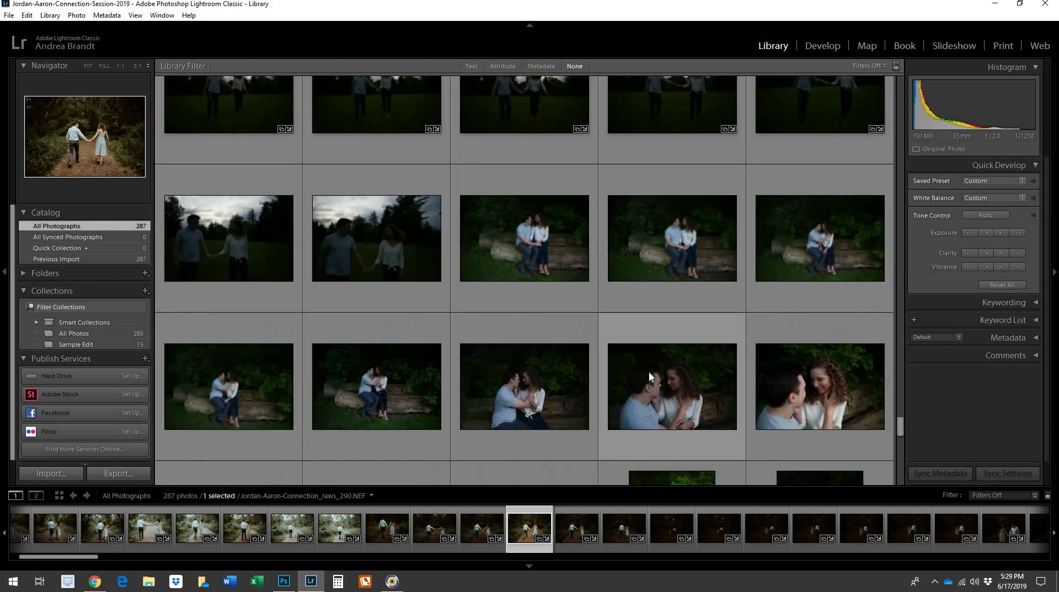
pyautogui.scroll(-4, 647, 370)
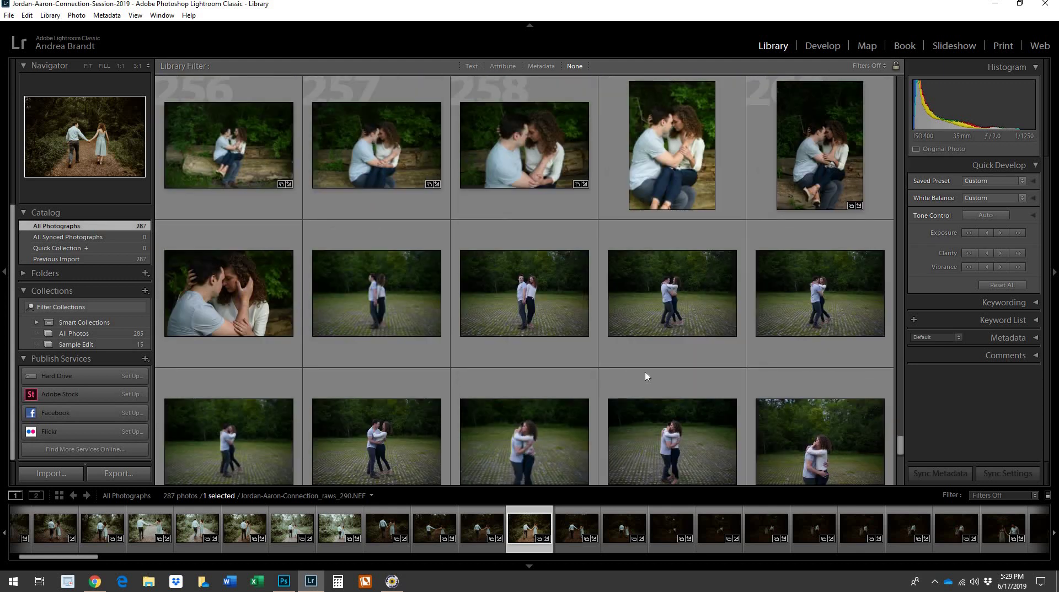
pyautogui.scroll(-7, 646, 377)
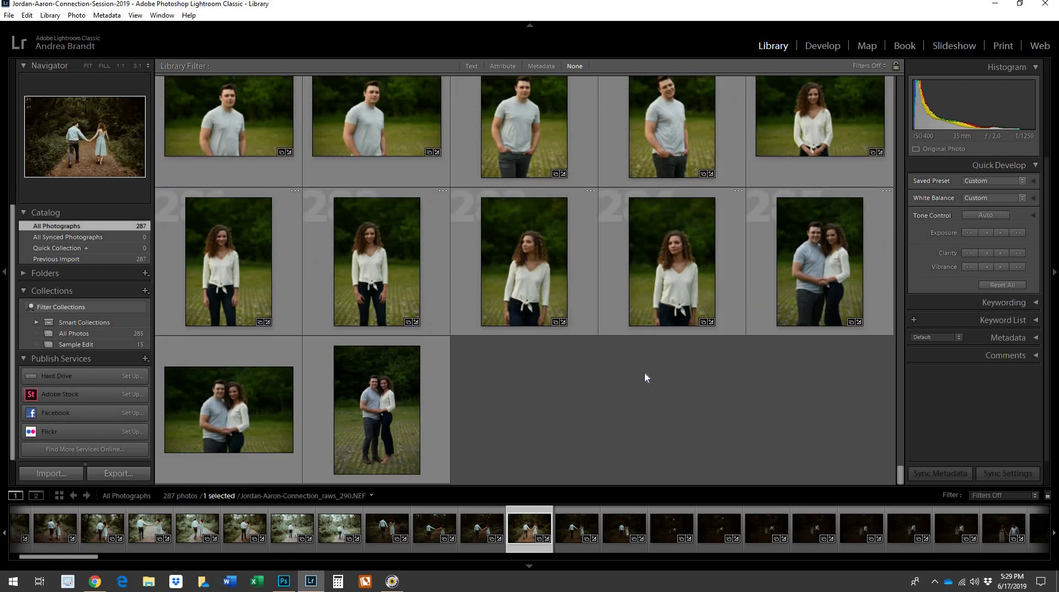
pyautogui.scroll(5, 645, 375)
pyautogui.scroll(2, 645, 377)
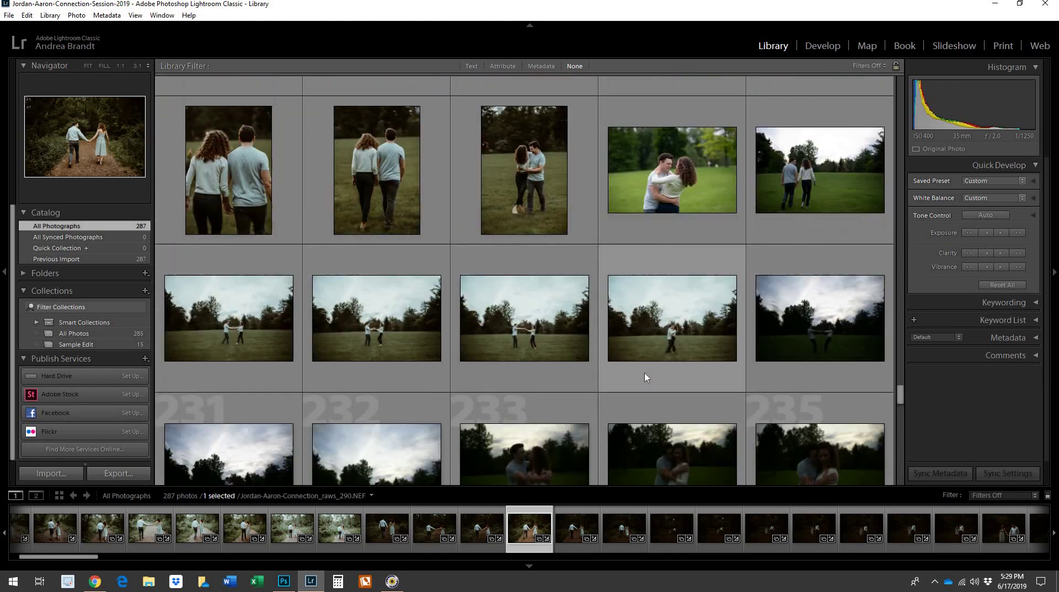
pyautogui.scroll(3, 645, 377)
pyautogui.scroll(-2, 645, 377)
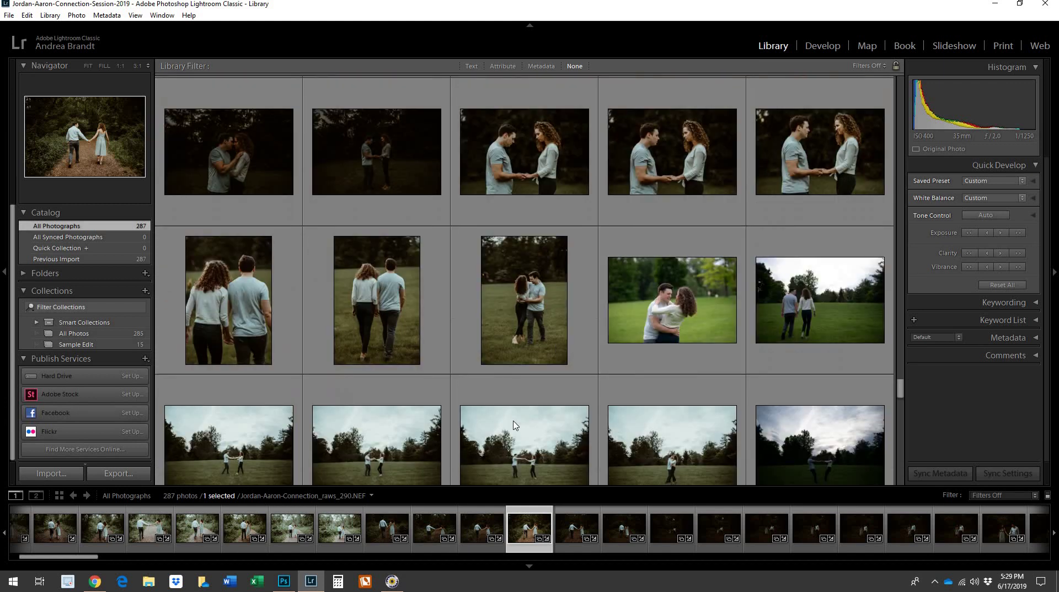
# View the wide meadow photo of the couple with outstretched arms enlarged and return to the Library grid.
pyautogui.click(513, 424)
pyautogui.doubleClick(513, 423)
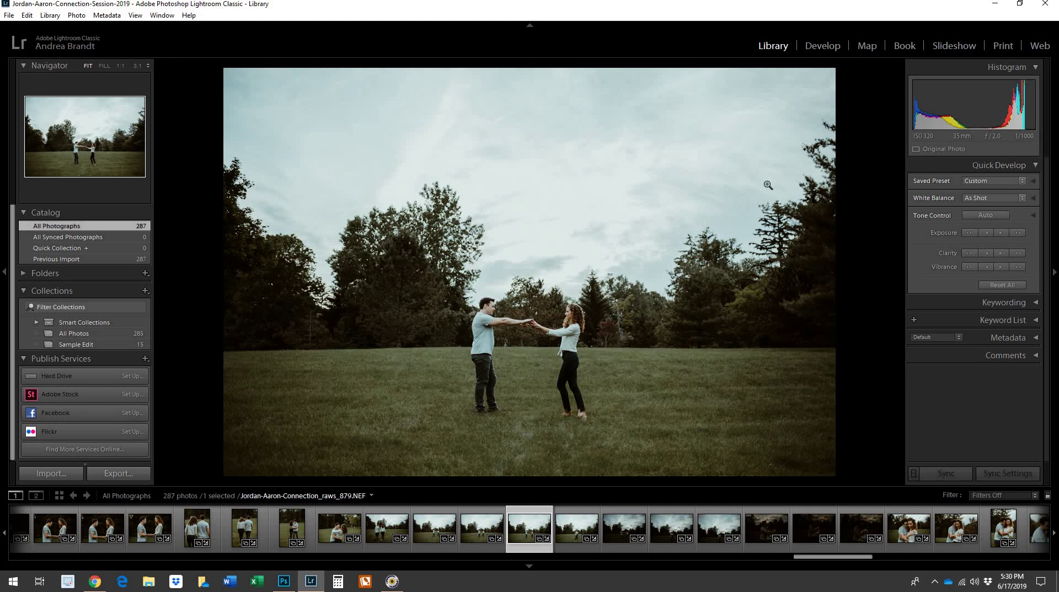
pyautogui.press('g')
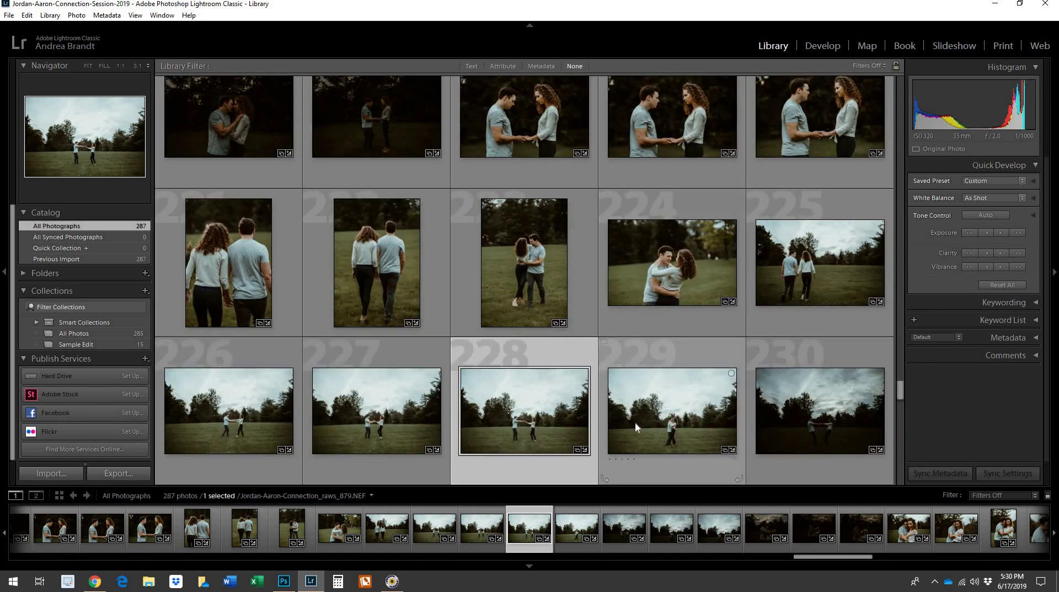
# Go back to the start of the catalog, view the eighth photo of the couple on the forest path enlarged, and return to the grid.
pyautogui.scroll(6, 635, 422)
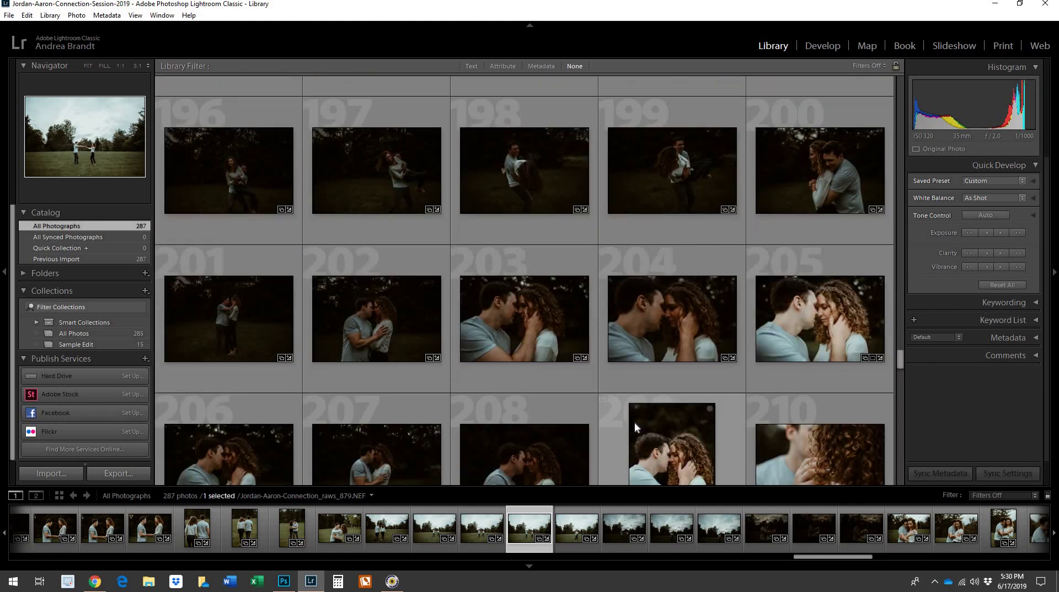
pyautogui.scroll(7, 634, 422)
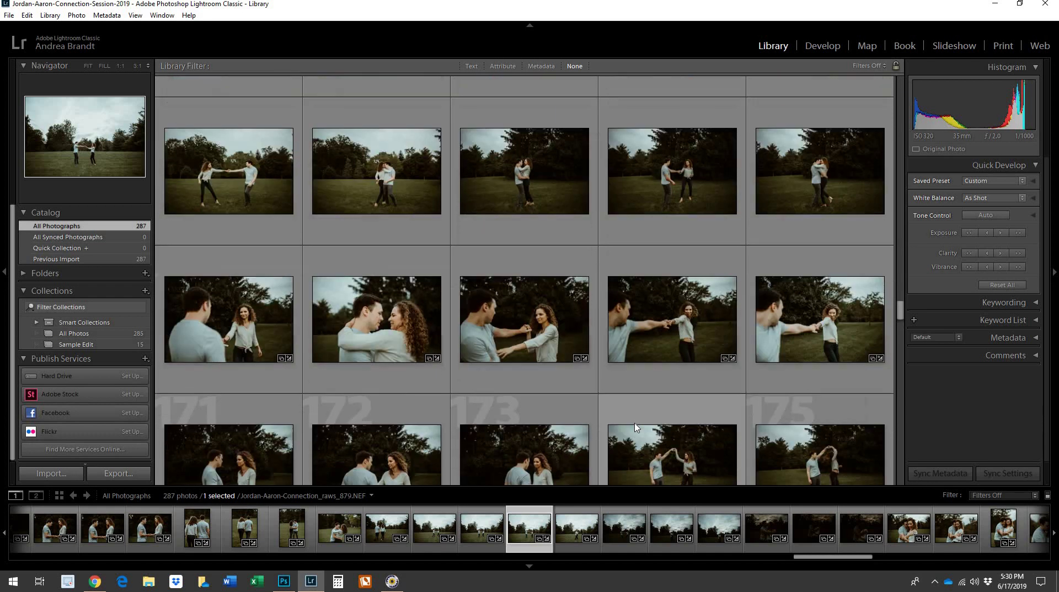
pyautogui.scroll(8, 634, 421)
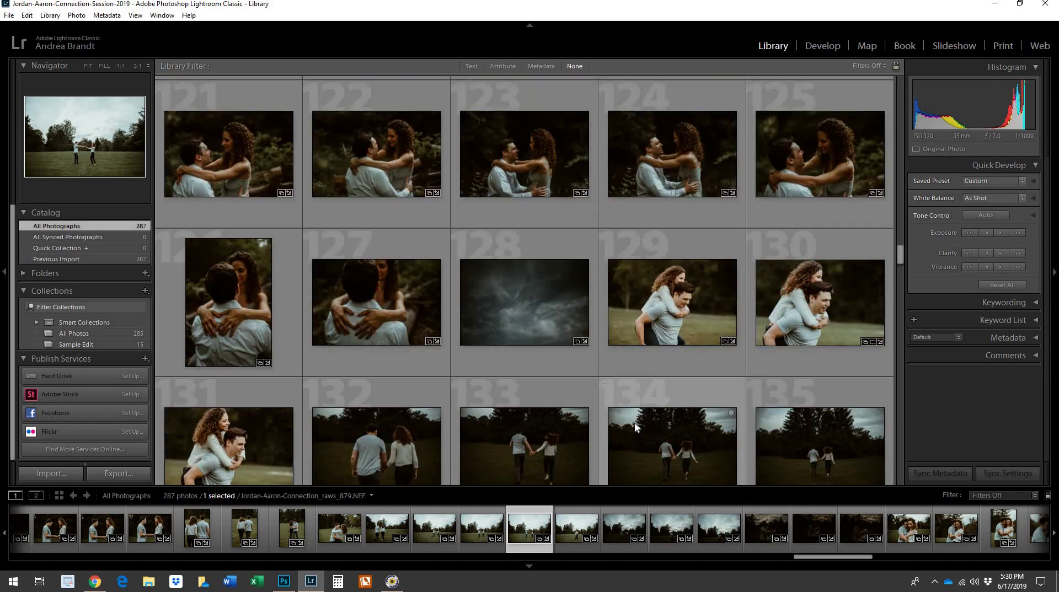
pyautogui.scroll(10, 635, 428)
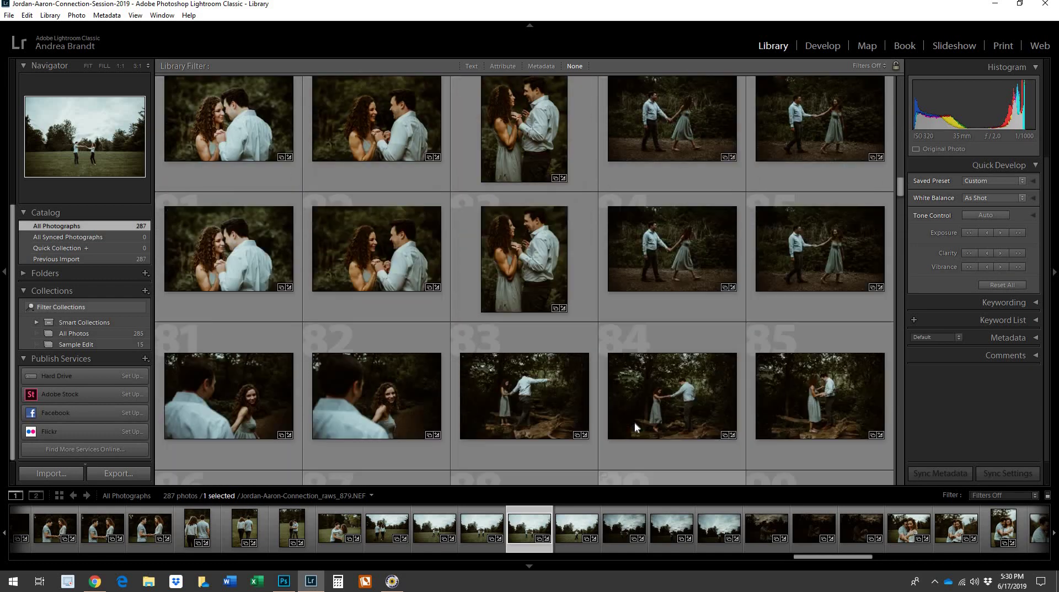
pyautogui.scroll(10, 635, 427)
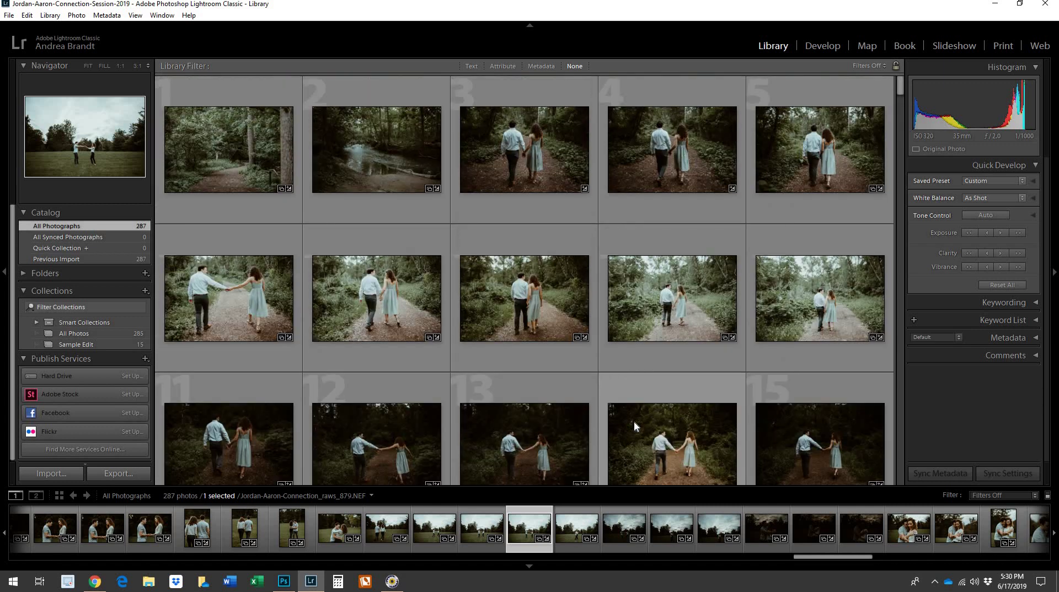
pyautogui.doubleClick(547, 303)
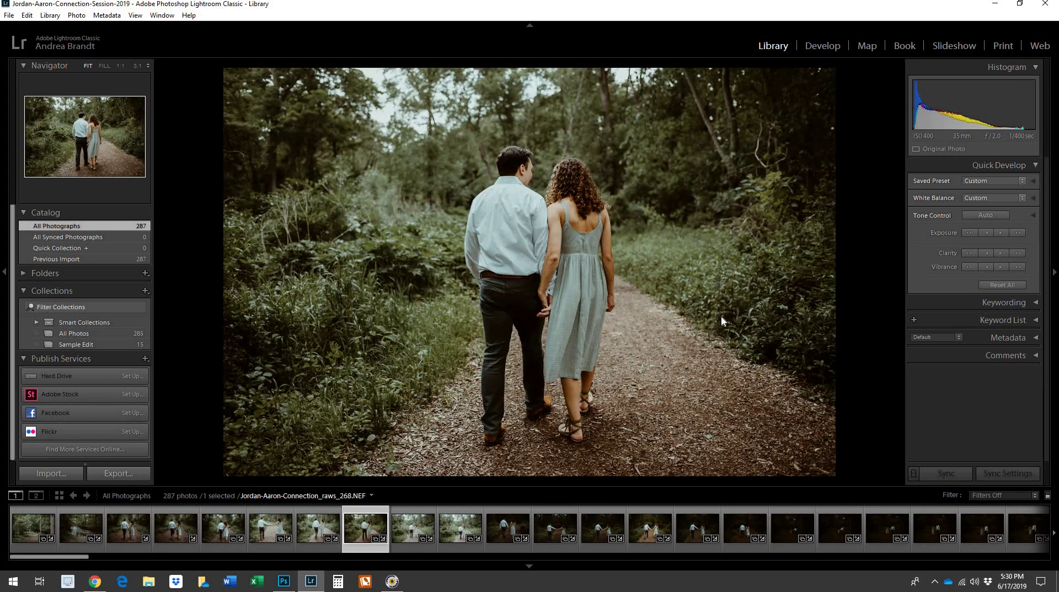
pyautogui.press('g')
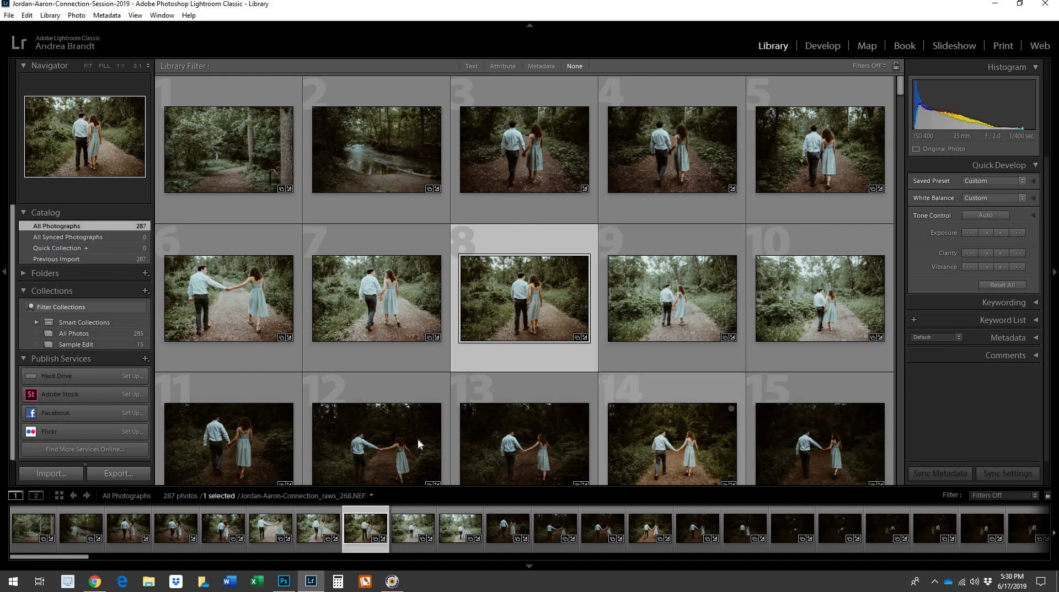
# Compare the Sample Edit collection with the All Photos collection and leave Sample Edit open.
pyautogui.click(94, 344)
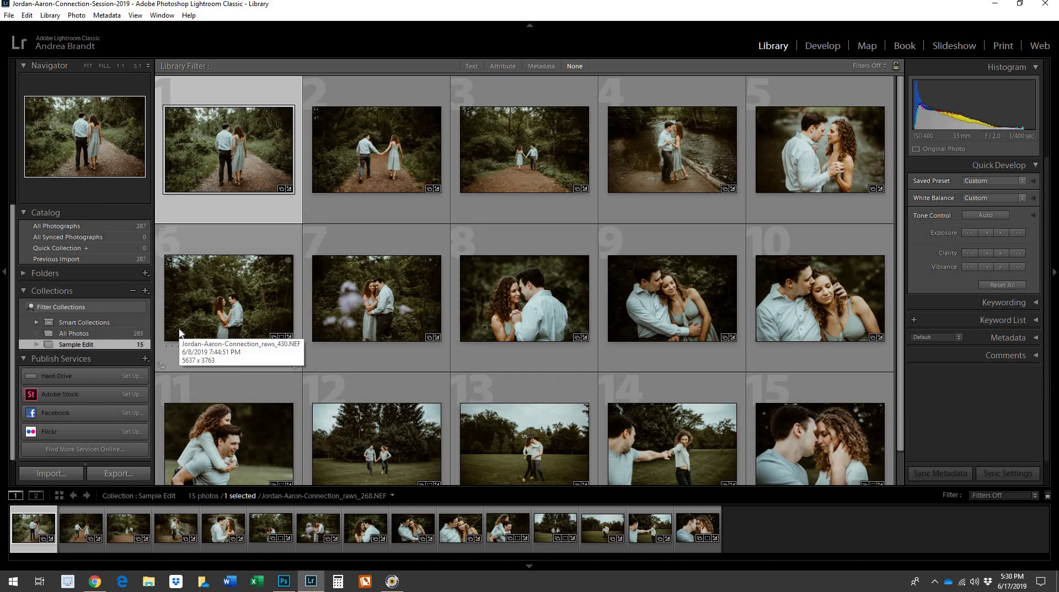
pyautogui.click(132, 335)
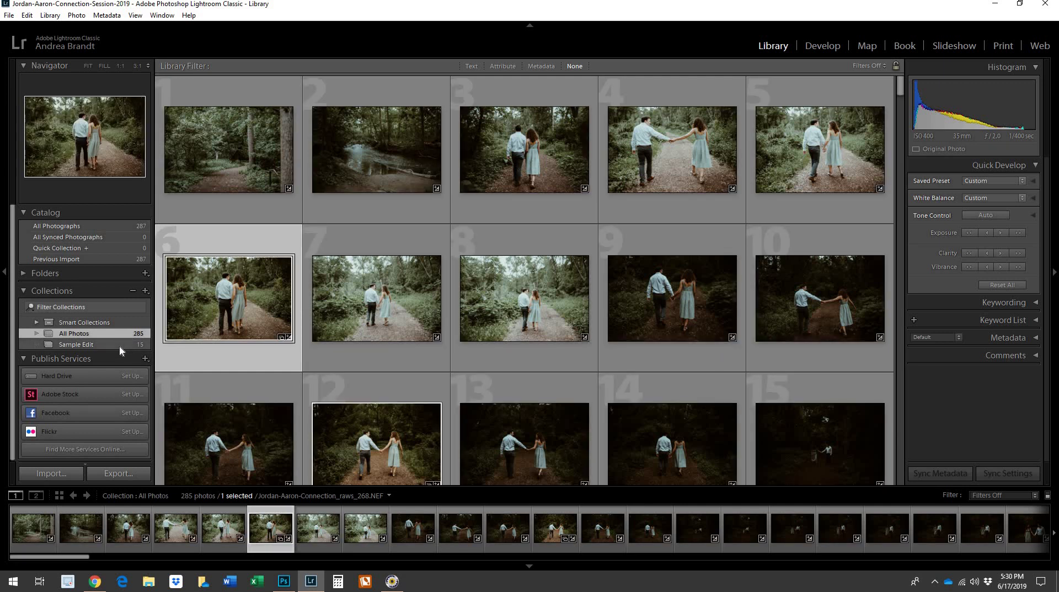
pyautogui.click(119, 345)
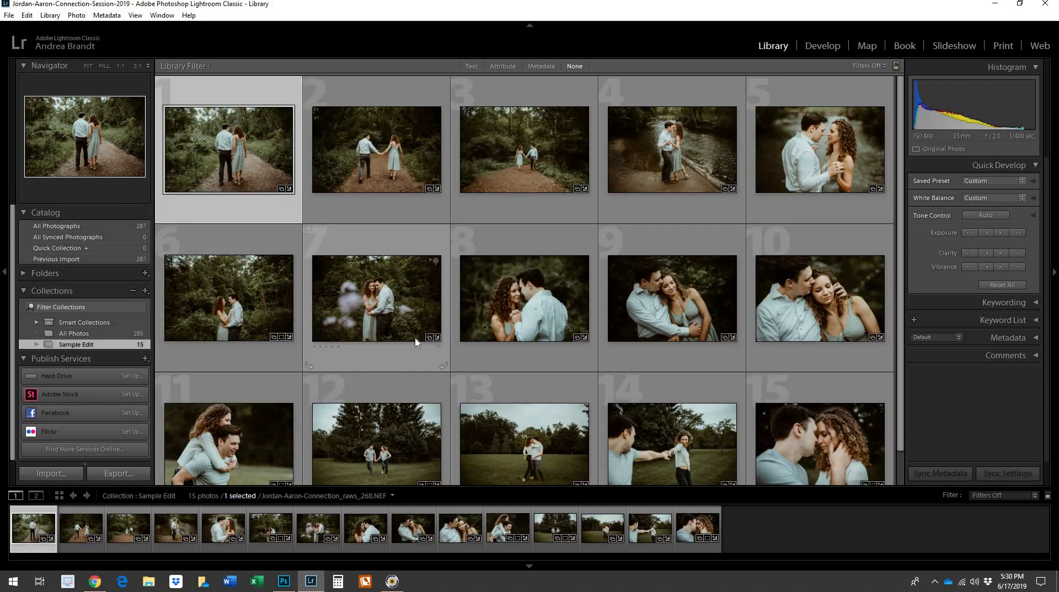
# Select all photos in the Sample Edit collection and set up their export with the Client Files user preset.
pyautogui.hotkey('ctrl', 'a')
pyautogui.rightClick(401, 335)
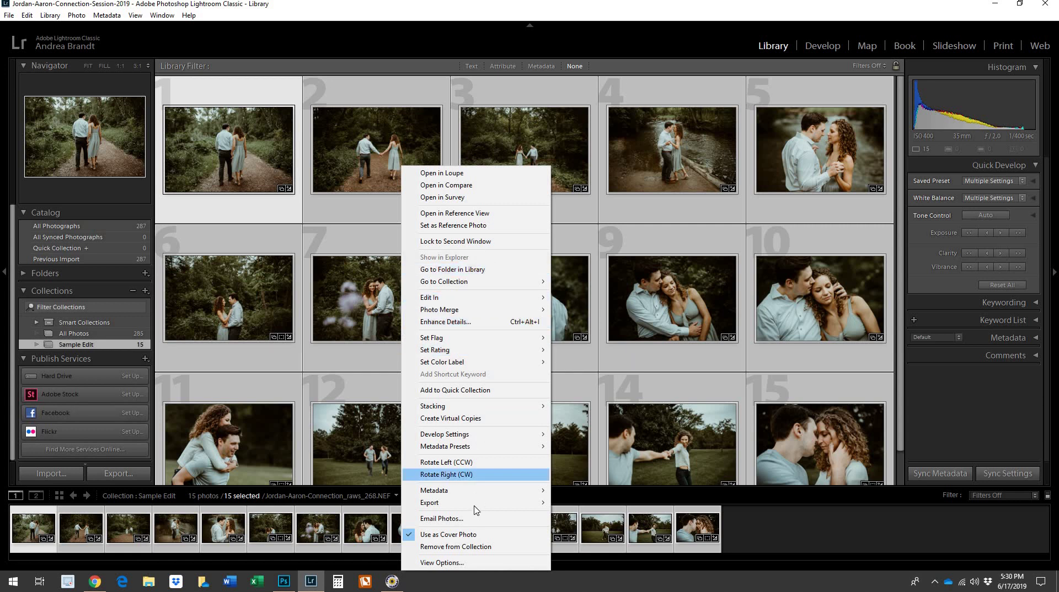
pyautogui.moveTo(485, 503)
pyautogui.click(590, 379)
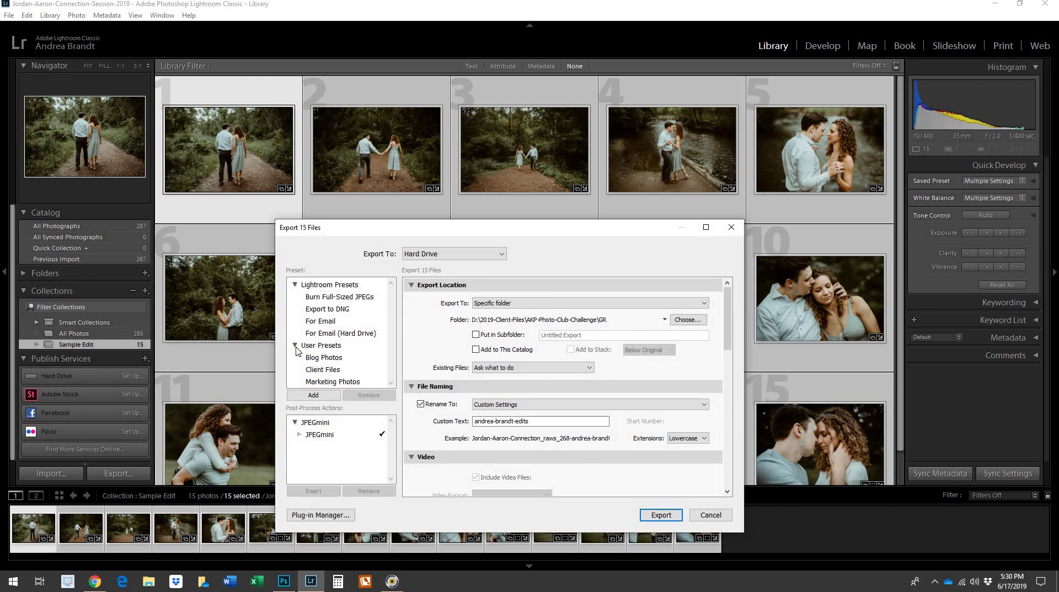
pyautogui.click(334, 371)
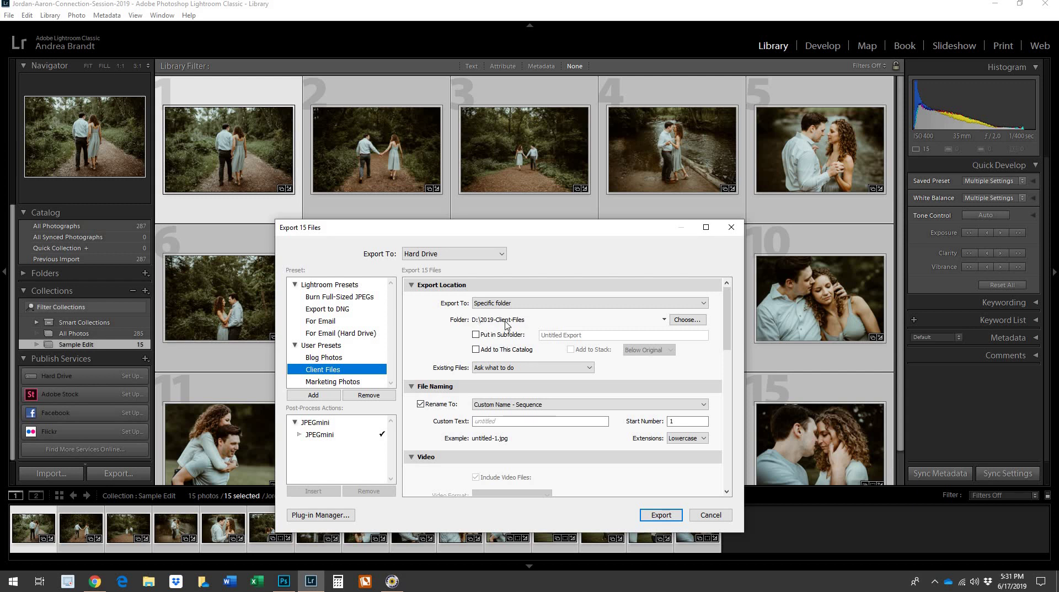
# Check in File Explorer which folders are on the Photos (D:) drive and return to the export settings.
pyautogui.click(145, 584)
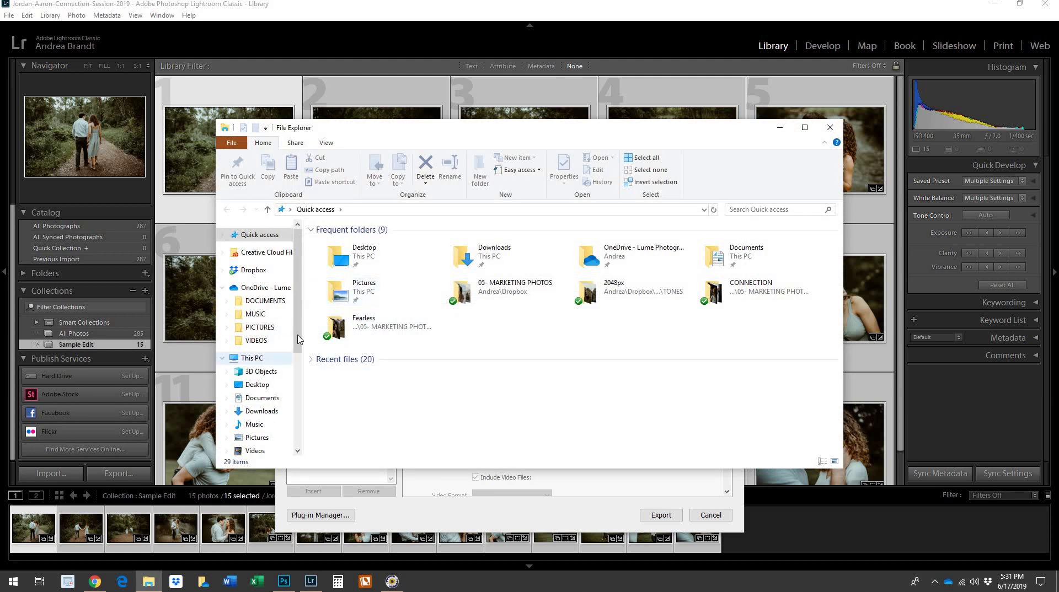
pyautogui.scroll(-2, 301, 347)
pyautogui.click(261, 402)
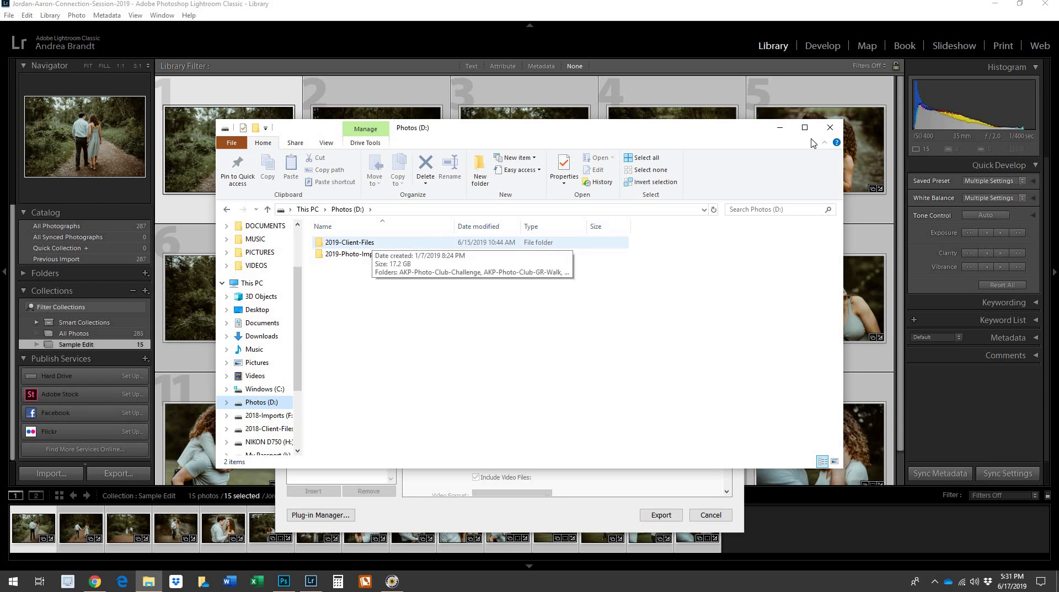
pyautogui.click(826, 128)
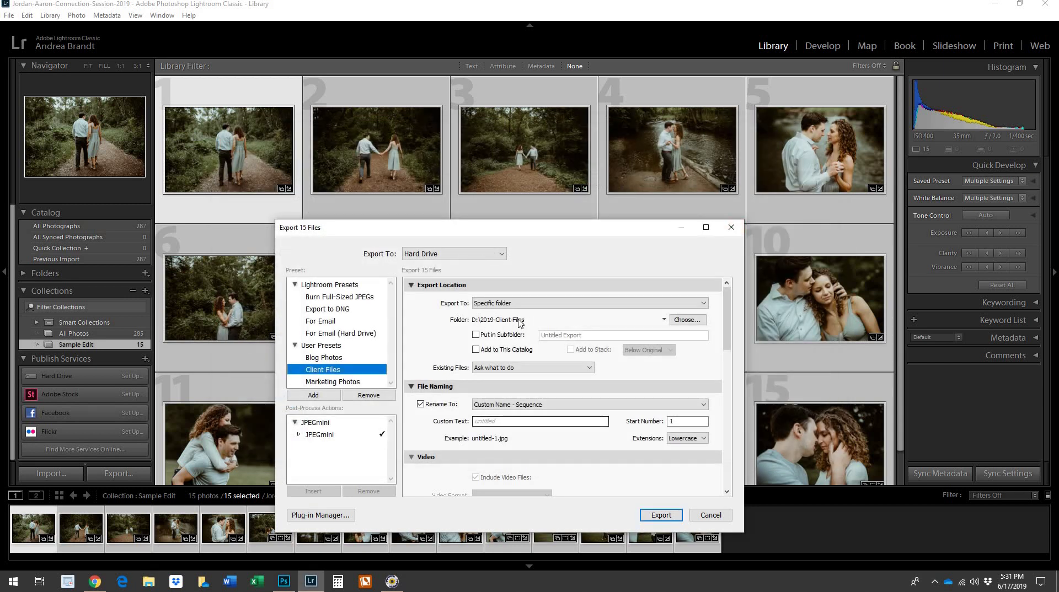
# Export into a subfolder named with the couple's first names and "Connection", and set the custom file name to their lowercase names followed by "-connection-session-".
pyautogui.click(581, 335)
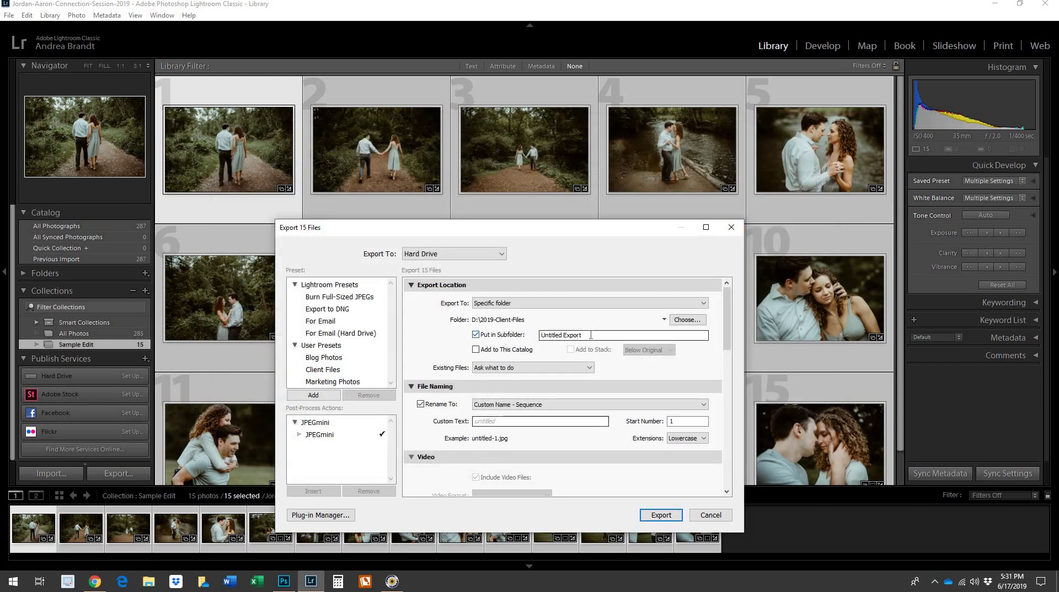
pyautogui.tripleClick(590, 335)
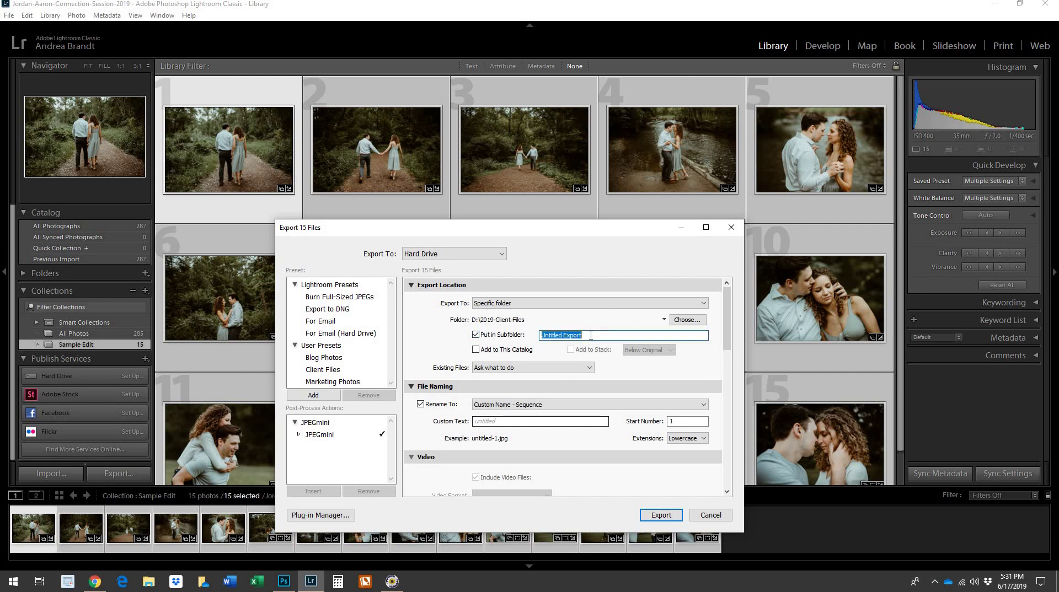
pyautogui.write('Jordan-Aaron-Connection')
pyautogui.click(547, 421)
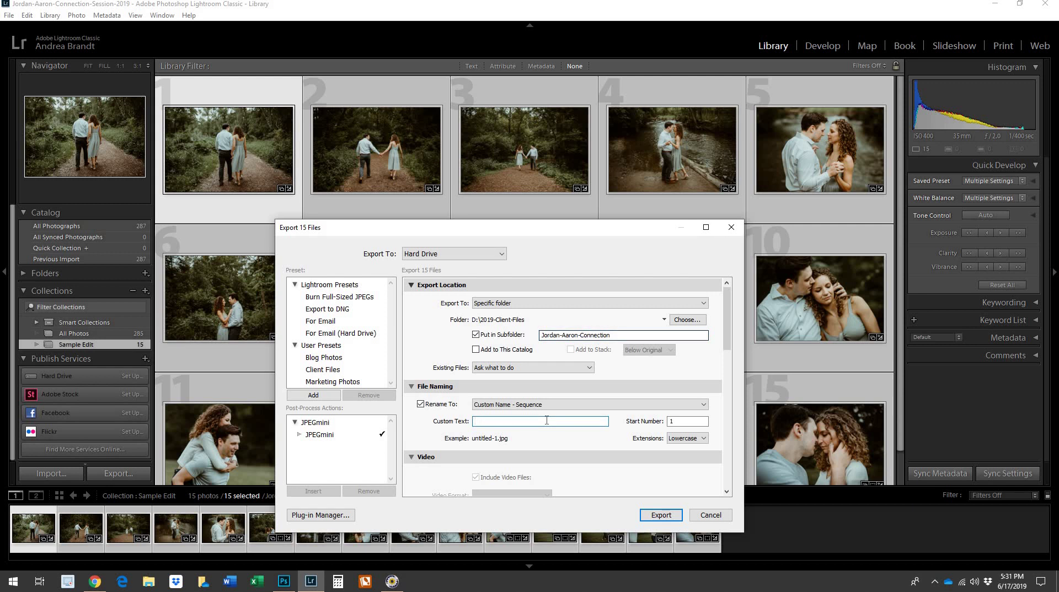
pyautogui.write('jordan-aaron-connection-session-')
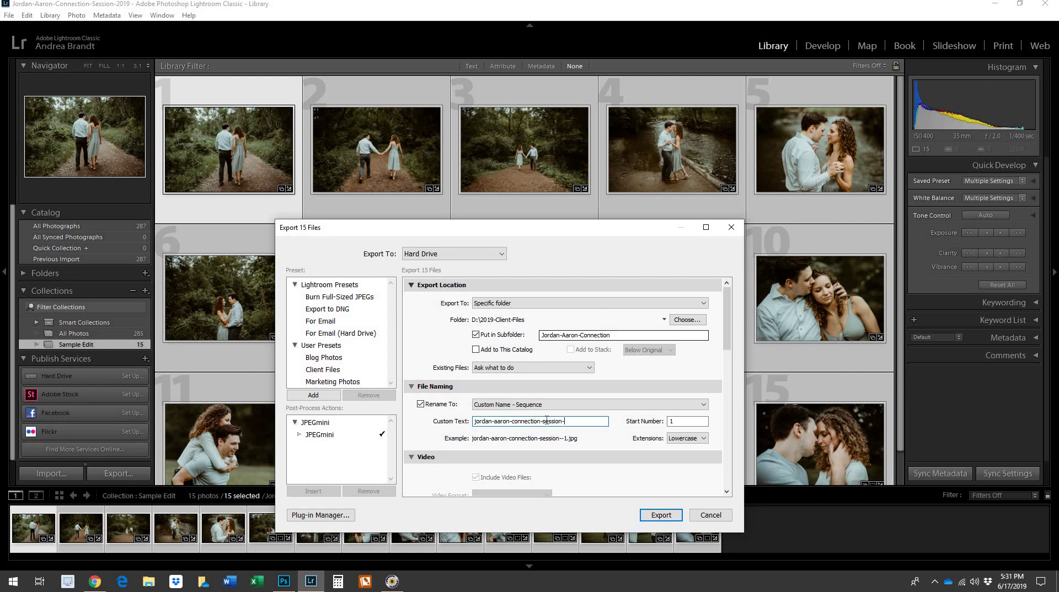
# Append "lume-photography" to the end of the custom file name in the export settings.
pyautogui.write('lume-photography')
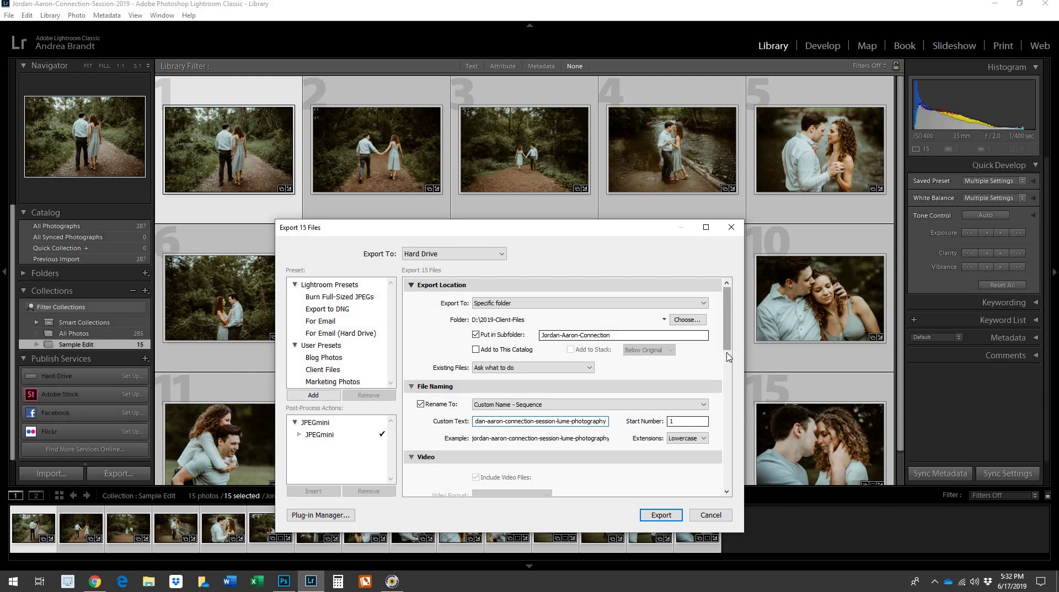
pyautogui.scroll(-2, 728, 356)
pyautogui.scroll(-1, 728, 360)
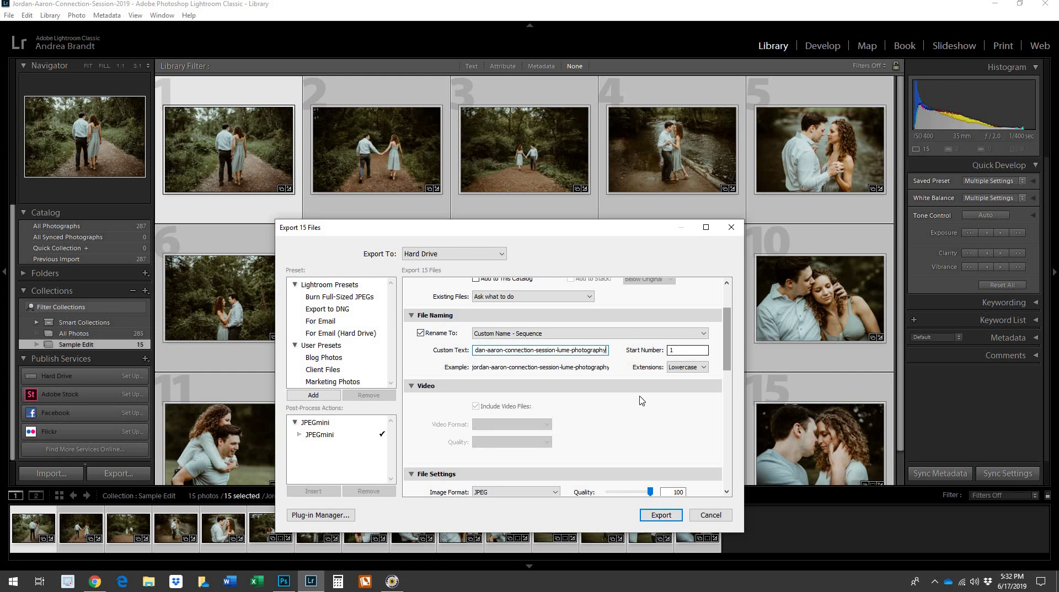
pyautogui.scroll(-6, 642, 414)
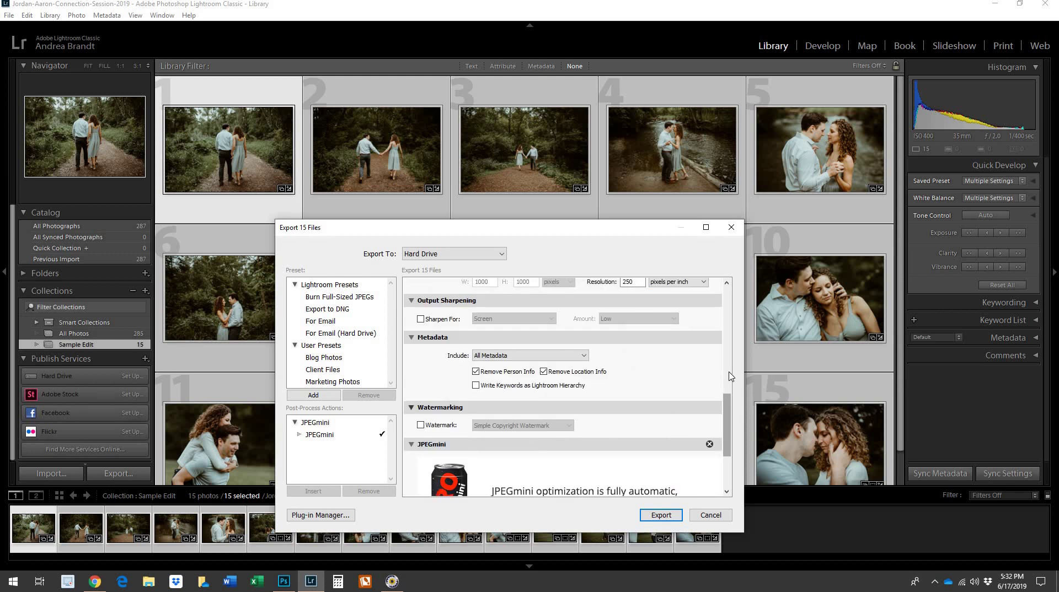
pyautogui.scroll(5, 729, 361)
pyautogui.scroll(5, 732, 325)
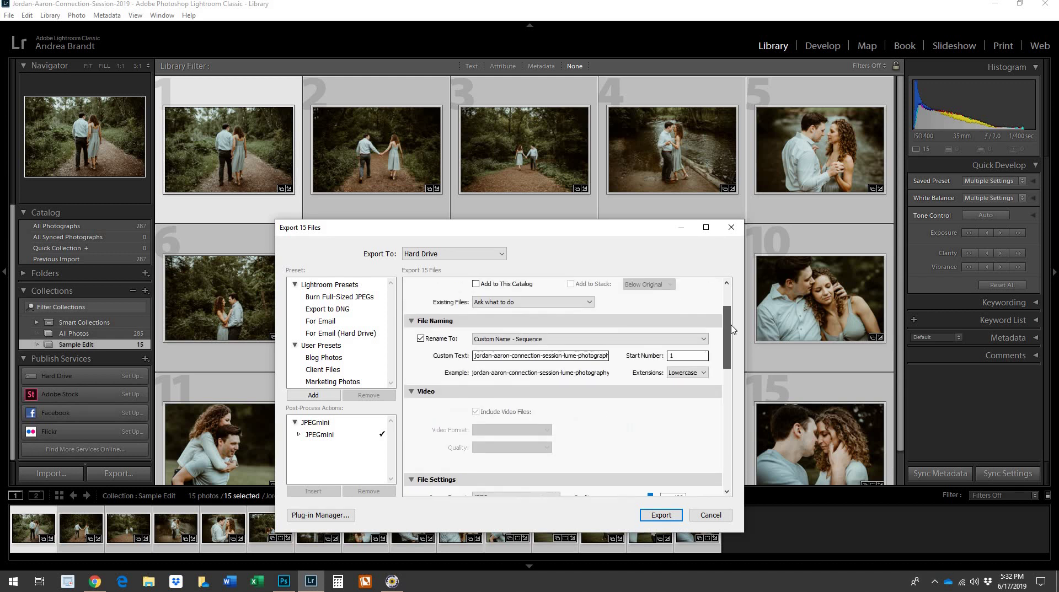
# Examine the export's file settings, image sizing, sharpening, metadata, watermarking, JPEGmini and post-processing options, and close the export without running it.
pyautogui.scroll(-5, 647, 356)
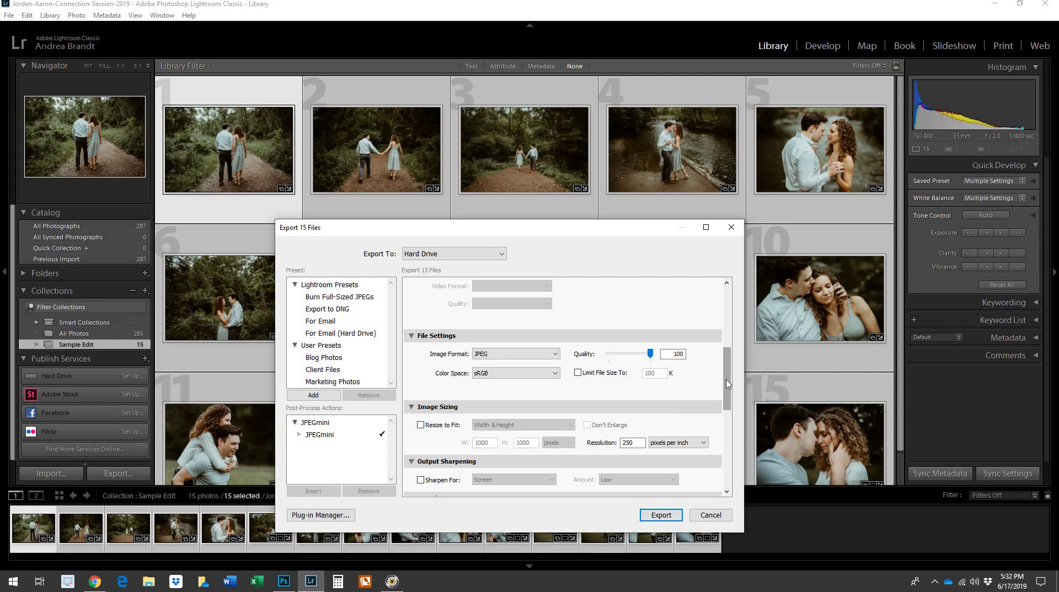
pyautogui.scroll(-3, 726, 408)
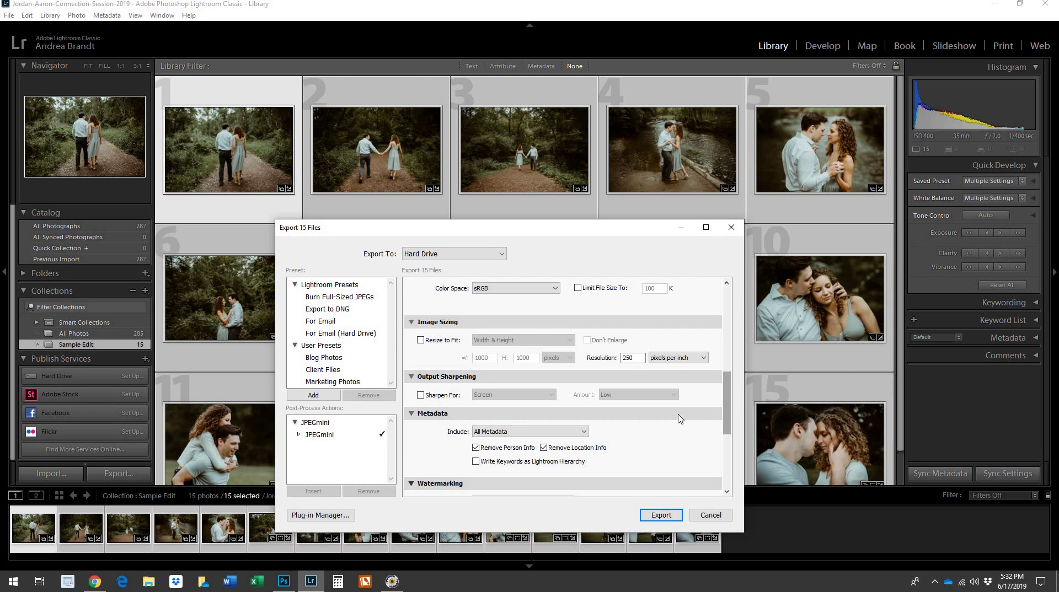
pyautogui.click(638, 358)
pyautogui.scroll(-3, 734, 423)
pyautogui.scroll(-1, 733, 423)
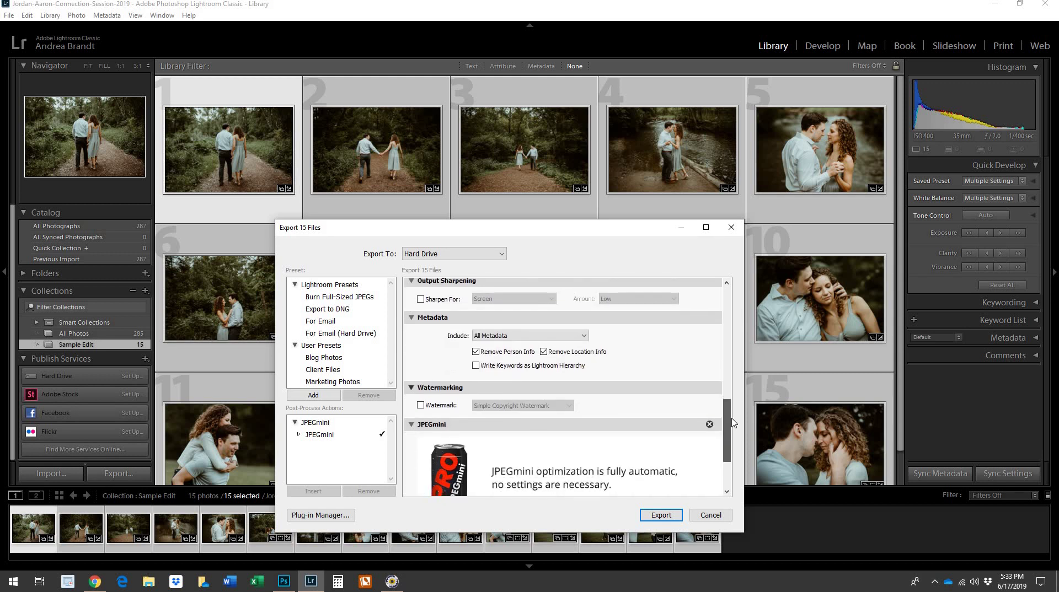
pyautogui.scroll(-1, 736, 423)
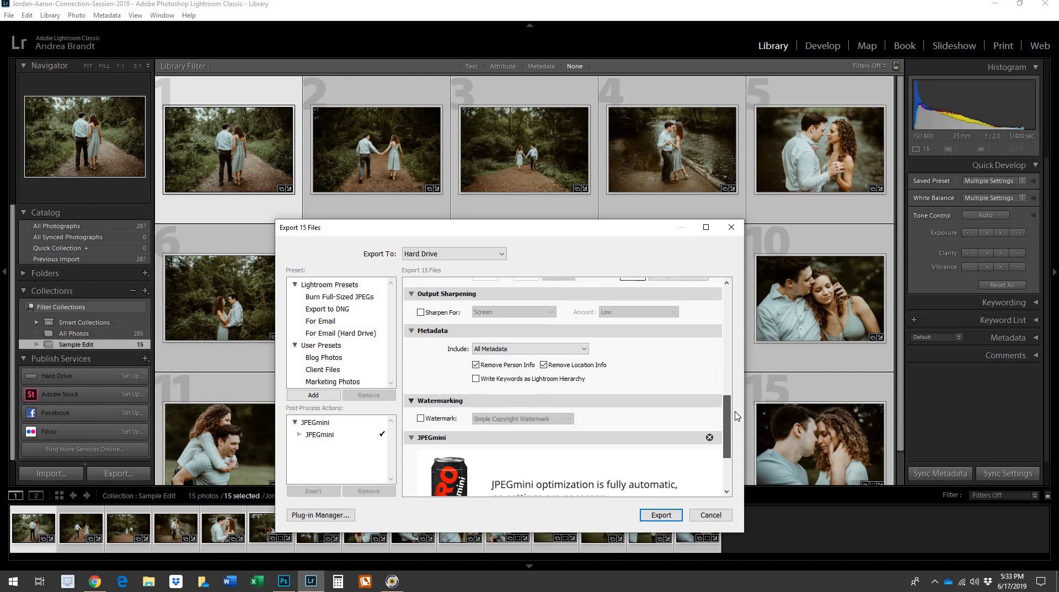
pyautogui.scroll(1, 735, 419)
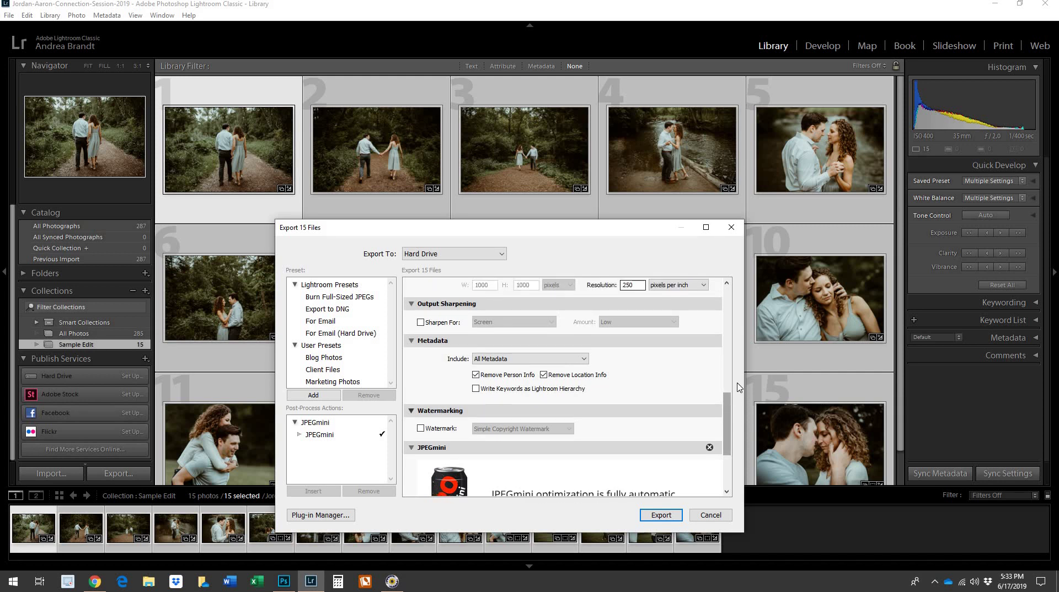
pyautogui.scroll(3, 738, 400)
pyautogui.scroll(-5, 741, 419)
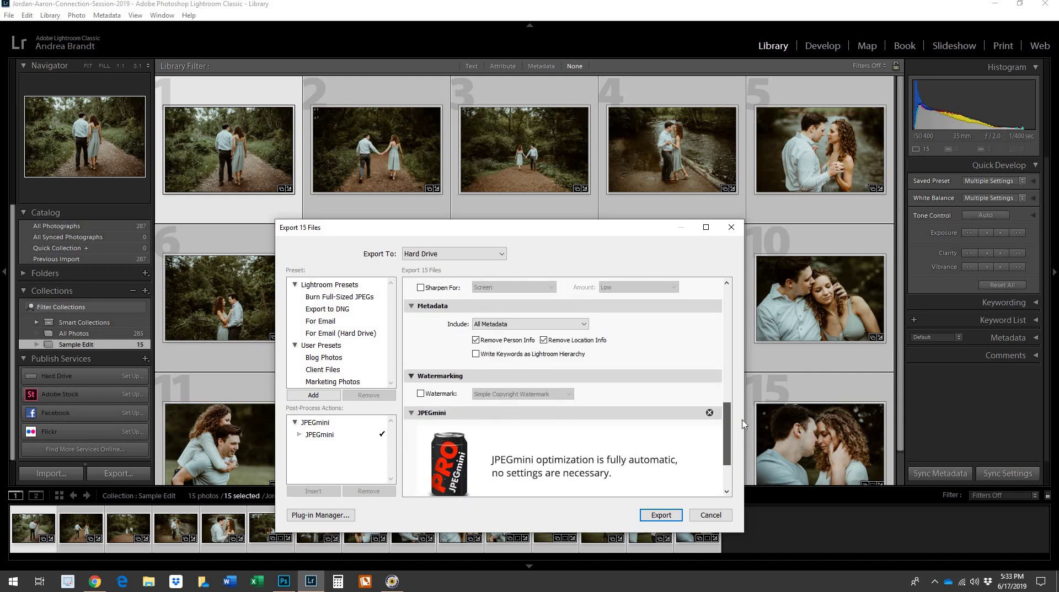
pyautogui.scroll(-3, 744, 429)
pyautogui.scroll(-2, 746, 441)
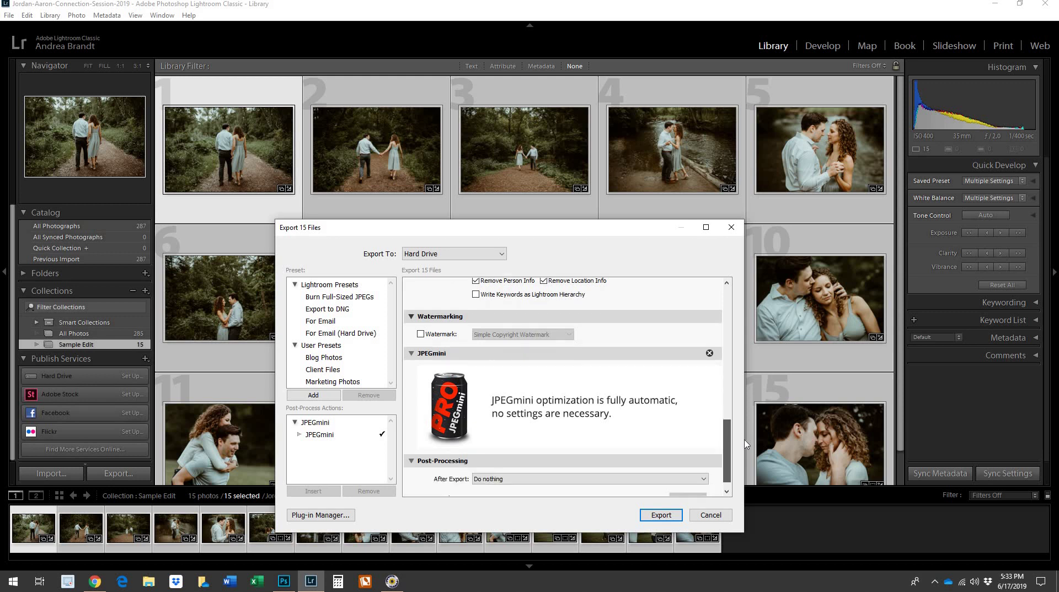
pyautogui.scroll(-1, 748, 446)
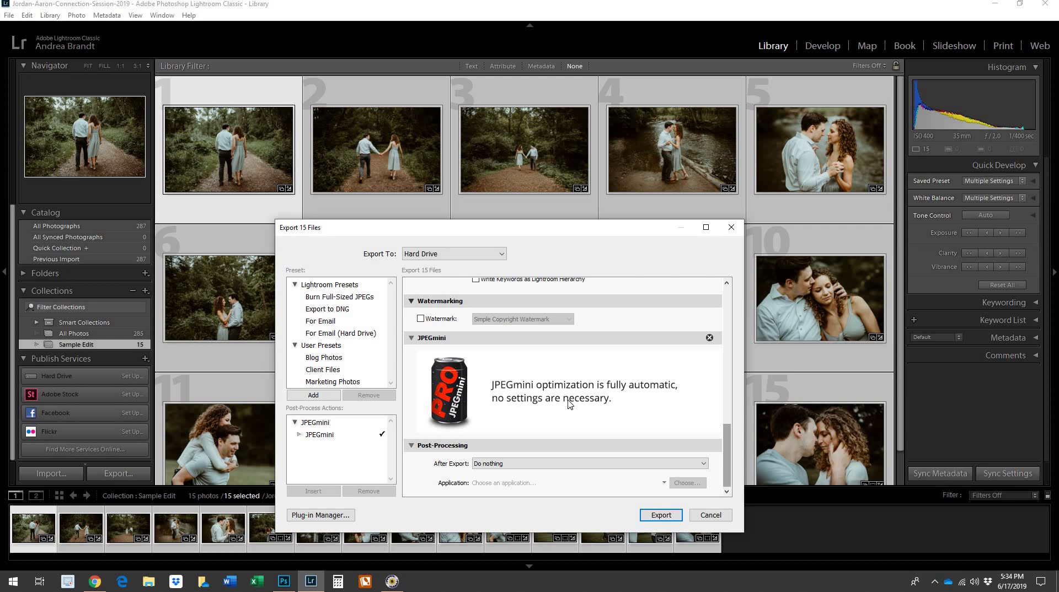
pyautogui.scroll(15, 571, 405)
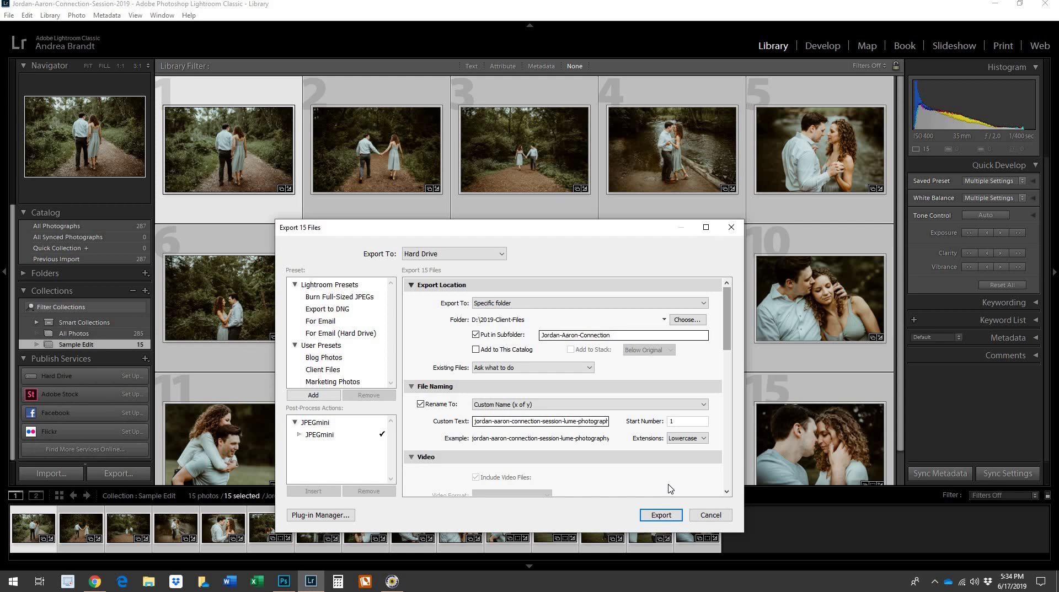
pyautogui.click(708, 515)
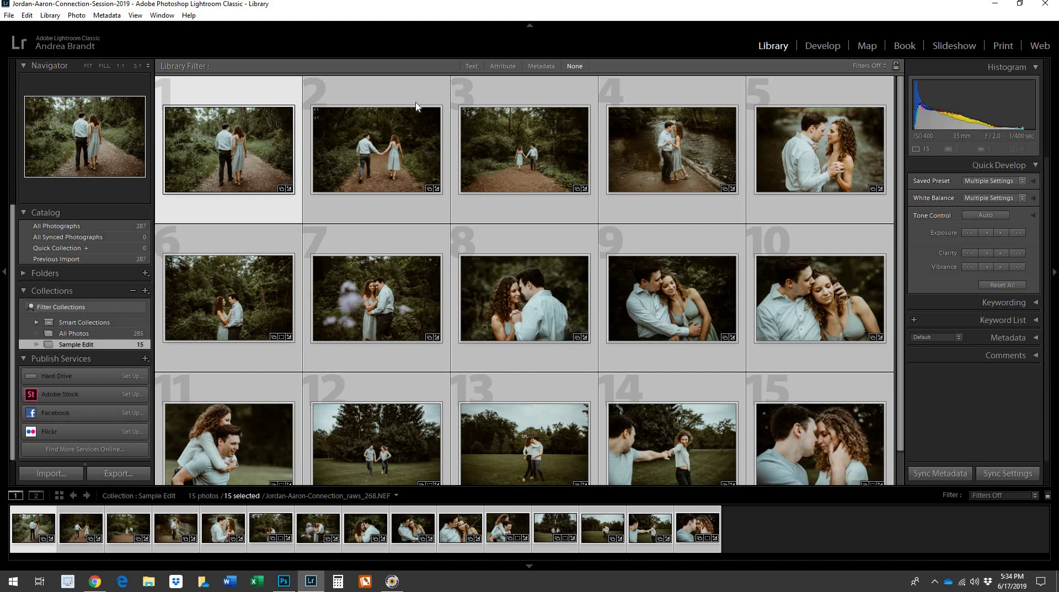
# Deselect all photos and give the first, third and eighth photos in Sample Edit a yellow color label.
pyautogui.hotkey('ctrl', 'd')
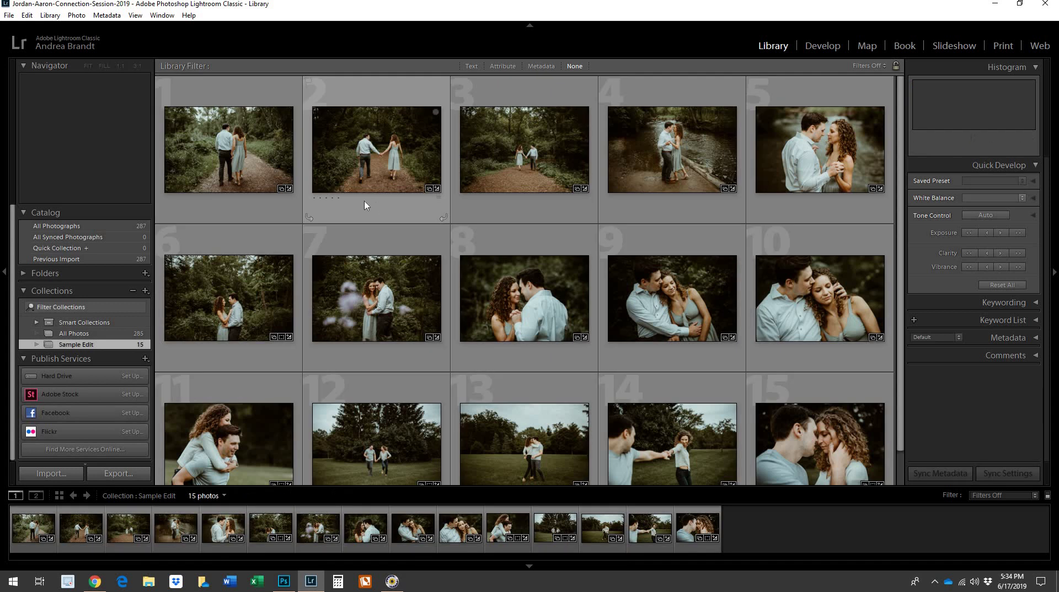
pyautogui.click(245, 180)
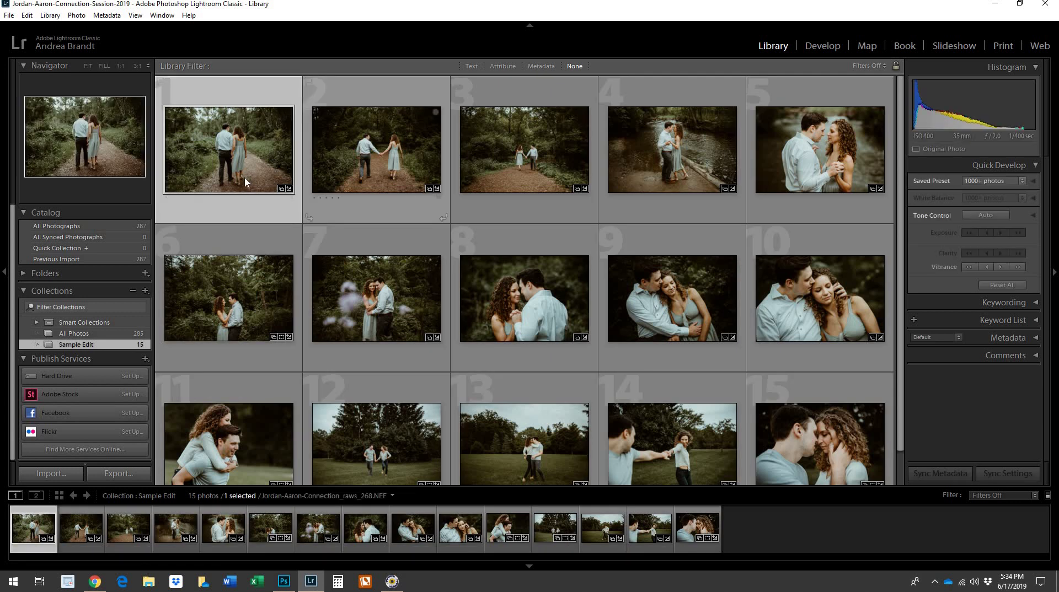
pyautogui.press('8')
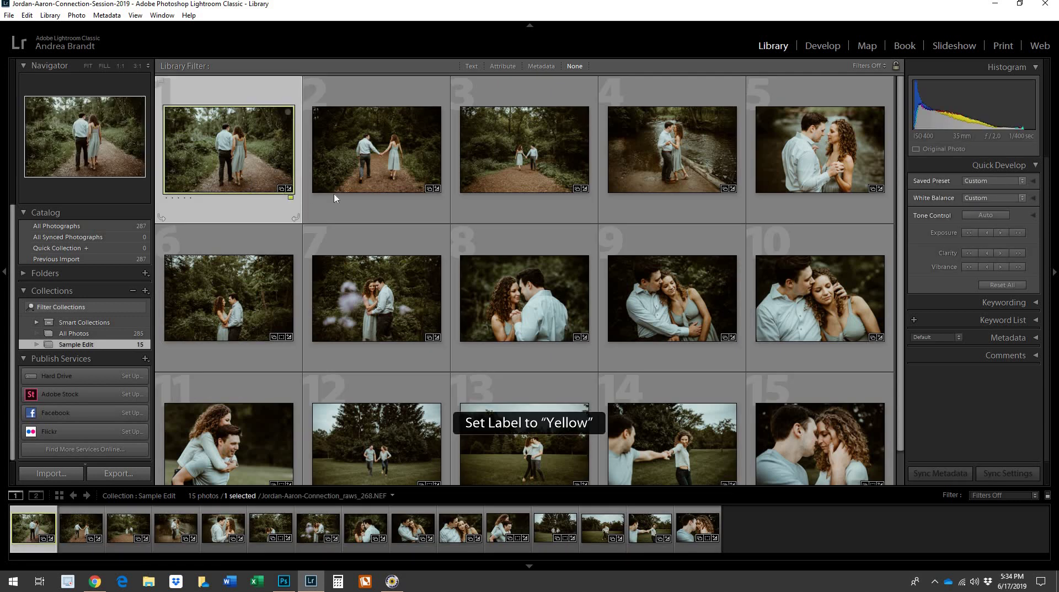
pyautogui.click(538, 184)
pyautogui.press('8')
pyautogui.click(568, 303)
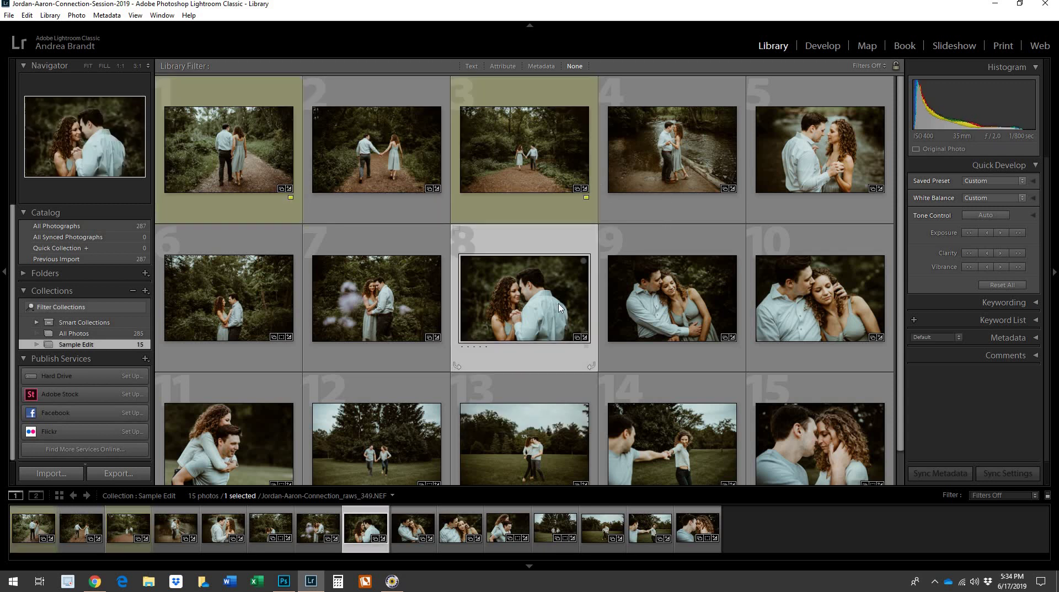
pyautogui.press('8')
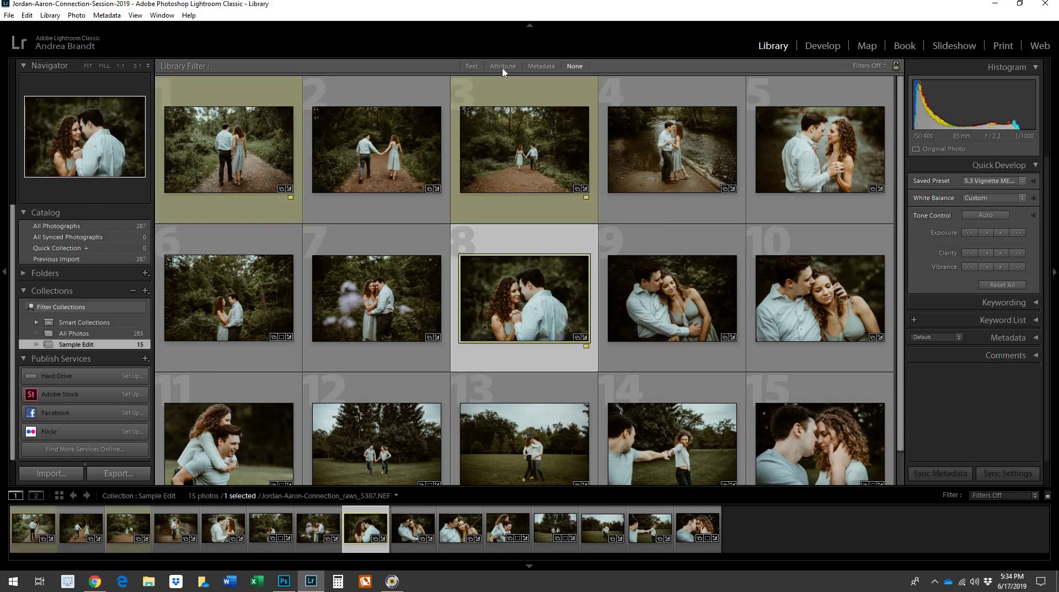
# Filter the Sample Edit collection by the yellow color label and select all the filtered photos.
pyautogui.click(502, 67)
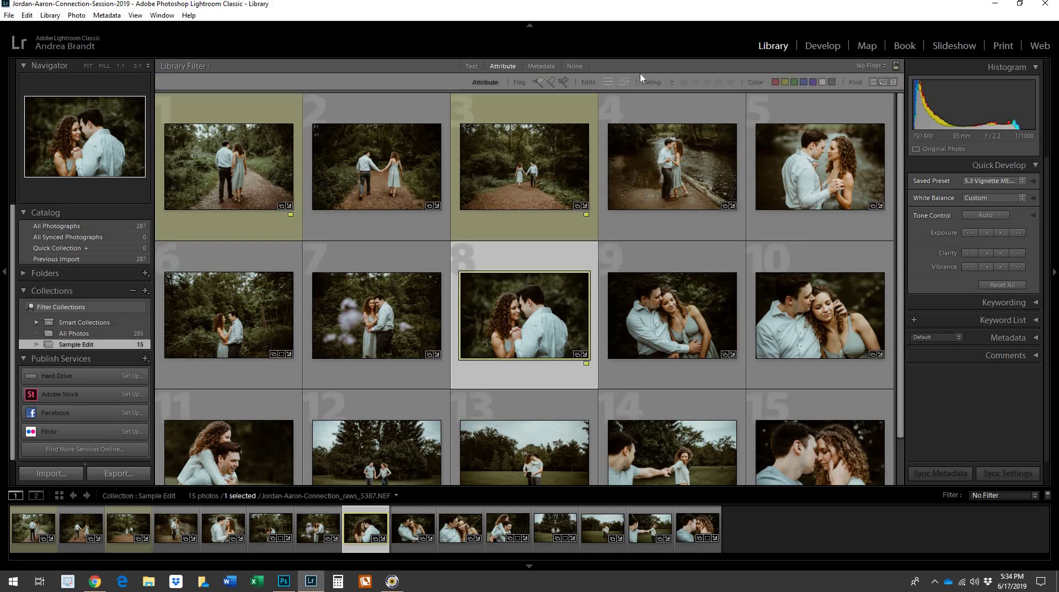
pyautogui.click(785, 82)
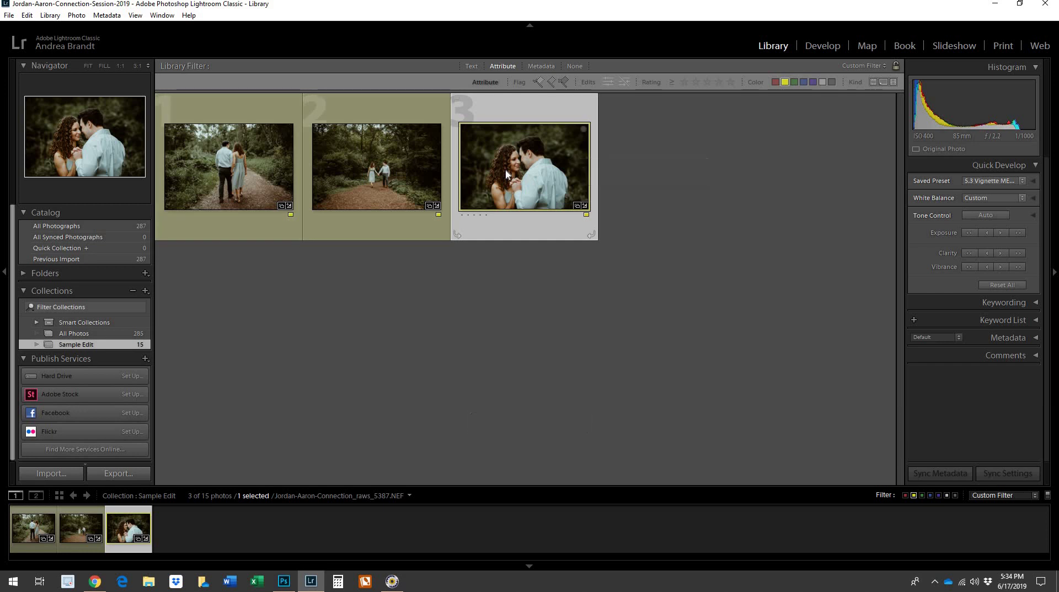
pyautogui.hotkey('ctrl', 'a')
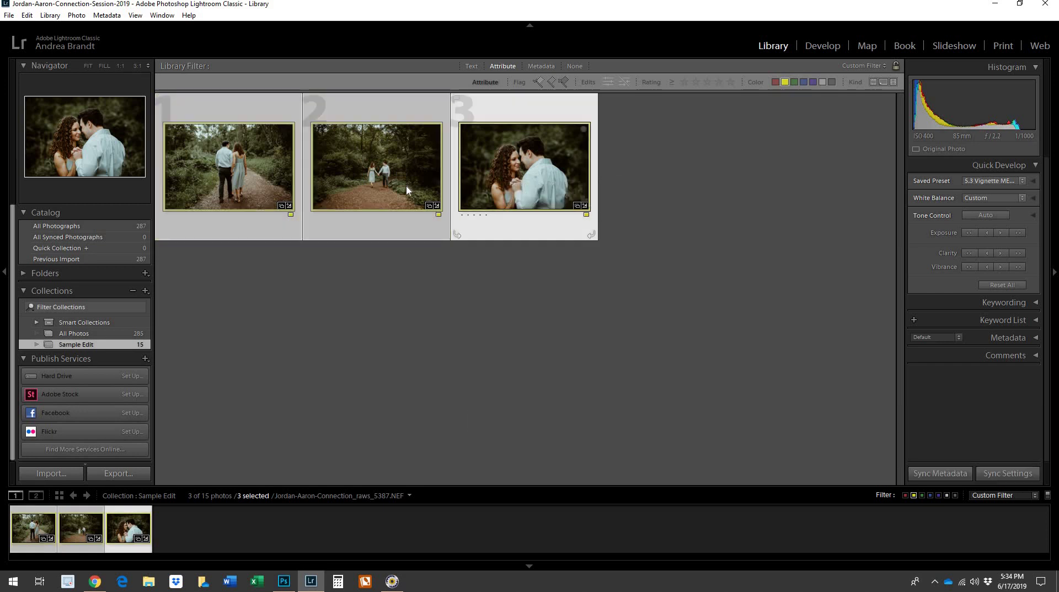
# Examine the Marketing Photos export preset's location, file naming and image sizing for the selected photos, and close the export without running it.
pyautogui.rightClick(406, 186)
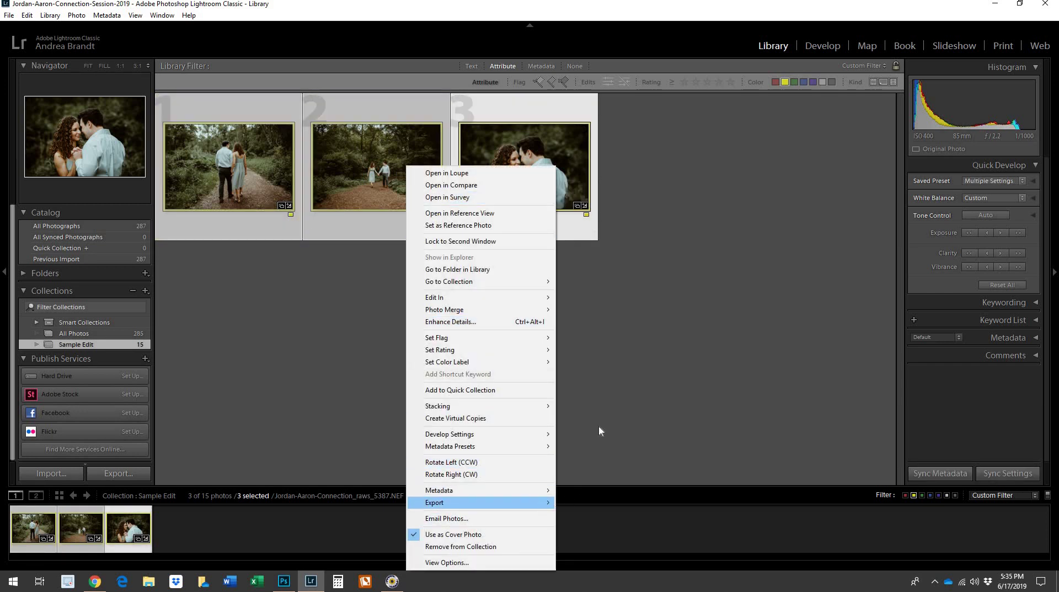
pyautogui.moveTo(540, 503)
pyautogui.click(603, 379)
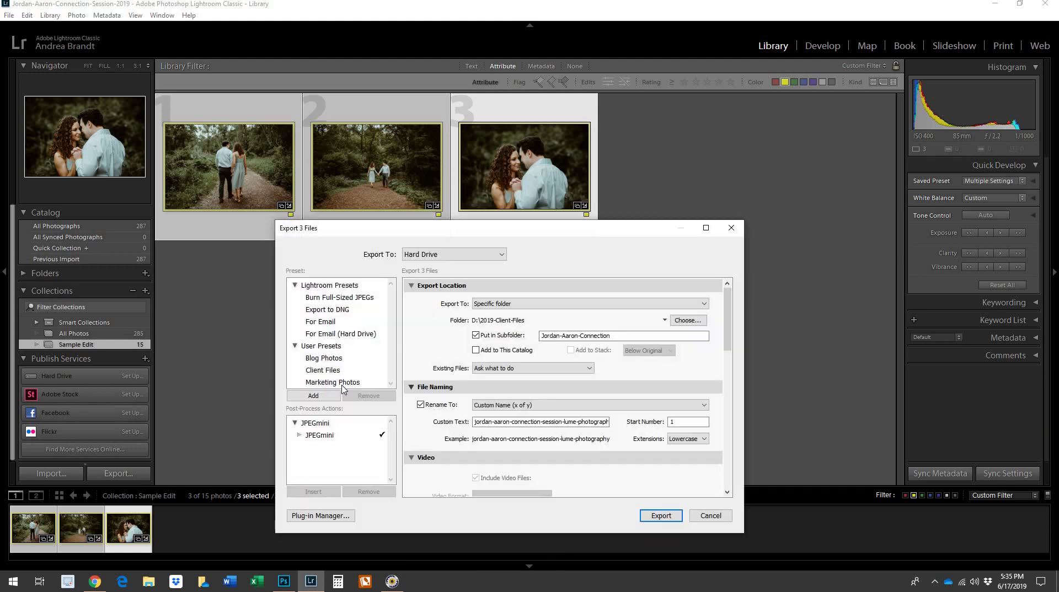
pyautogui.click(340, 384)
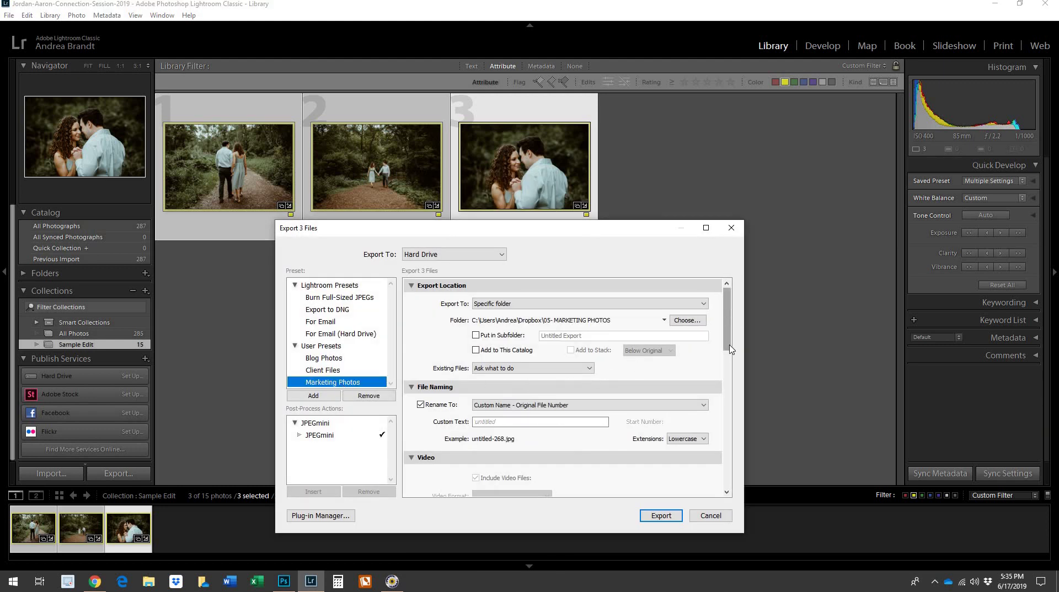
pyautogui.moveTo(727, 328); pyautogui.dragTo(727, 395)
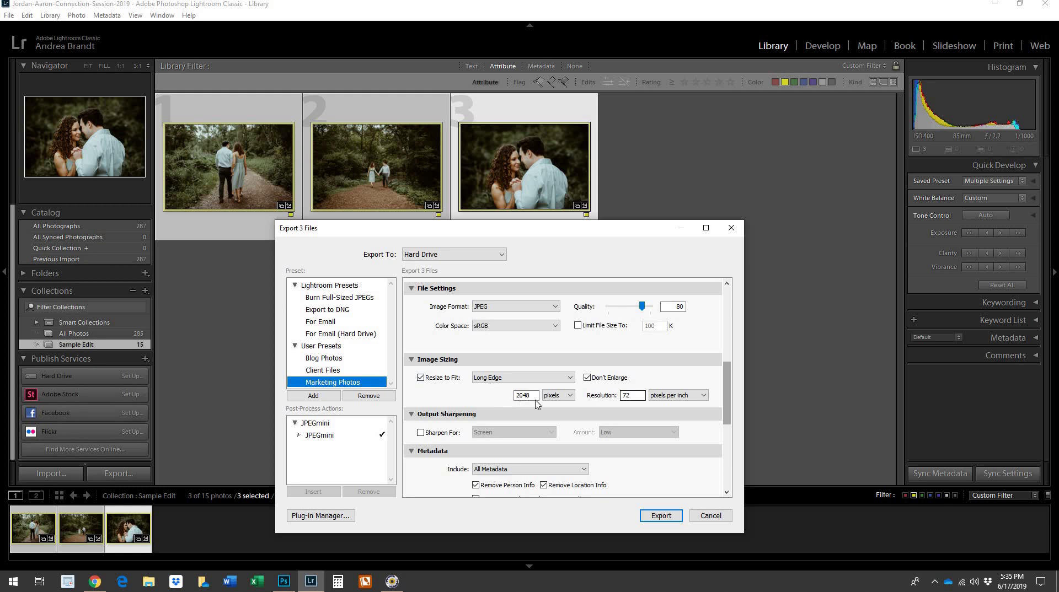
pyautogui.moveTo(727, 397); pyautogui.dragTo(743, 310)
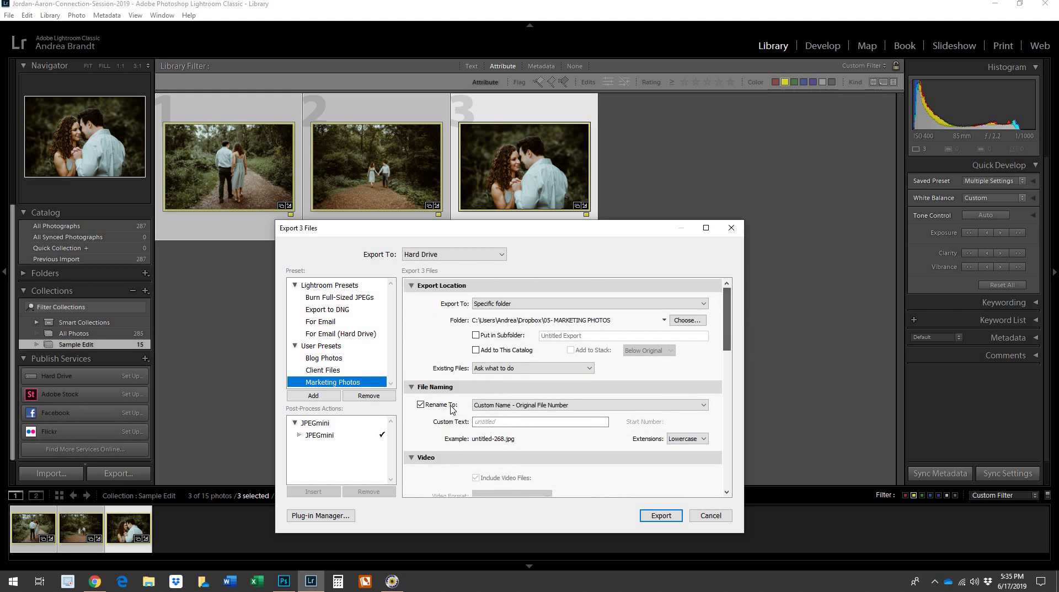
pyautogui.click(494, 422)
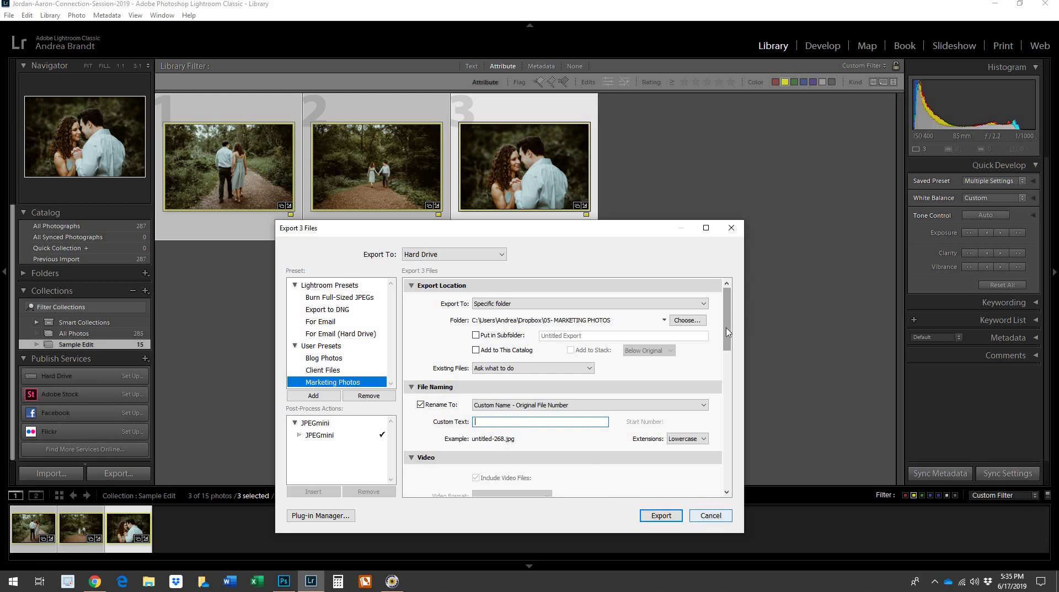
pyautogui.moveTo(727, 332)
pyautogui.mouseDown()
pyautogui.moveTo(729, 441)
pyautogui.moveTo(727, 331)
pyautogui.mouseUp()
pyautogui.click(721, 521)
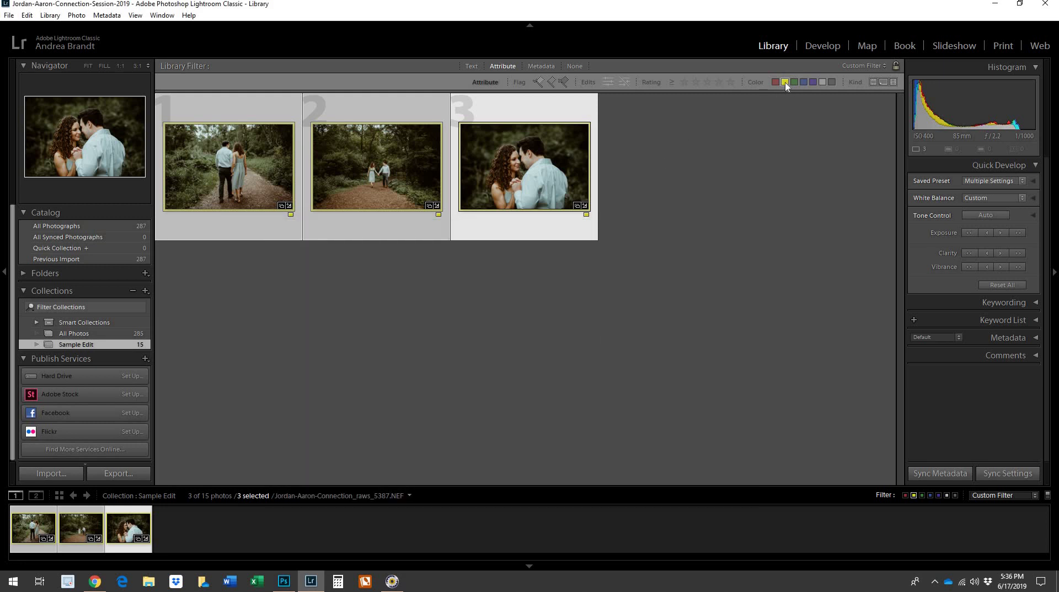
# Turn off the library filter and look over all the photos in the Sample Edit collection.
pyautogui.hotkey('ctrl', 'l')
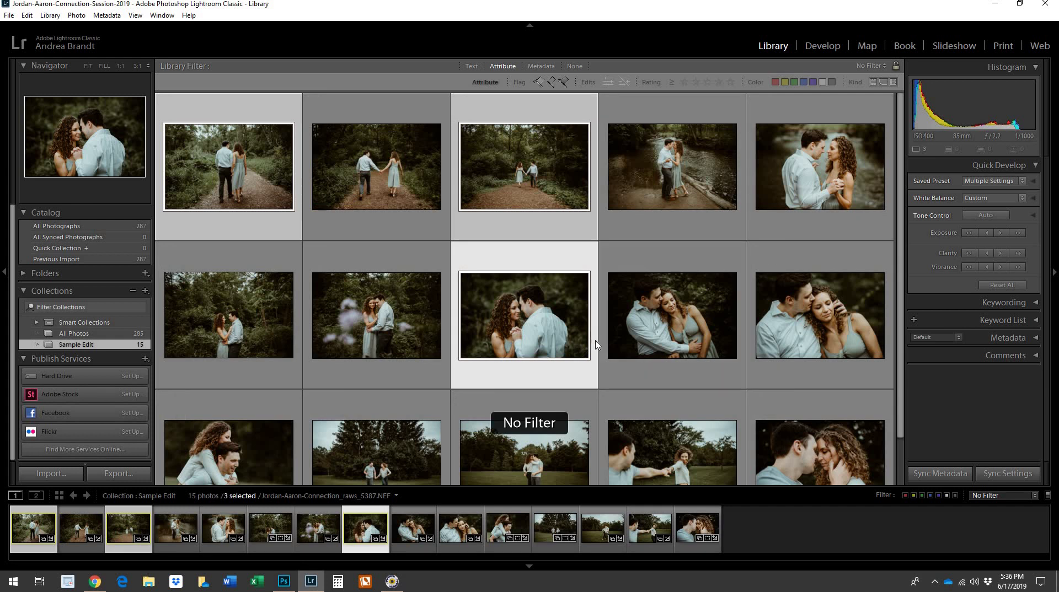
pyautogui.scroll(-1, 597, 337)
pyautogui.scroll(1, 593, 339)
pyautogui.scroll(-1, 563, 309)
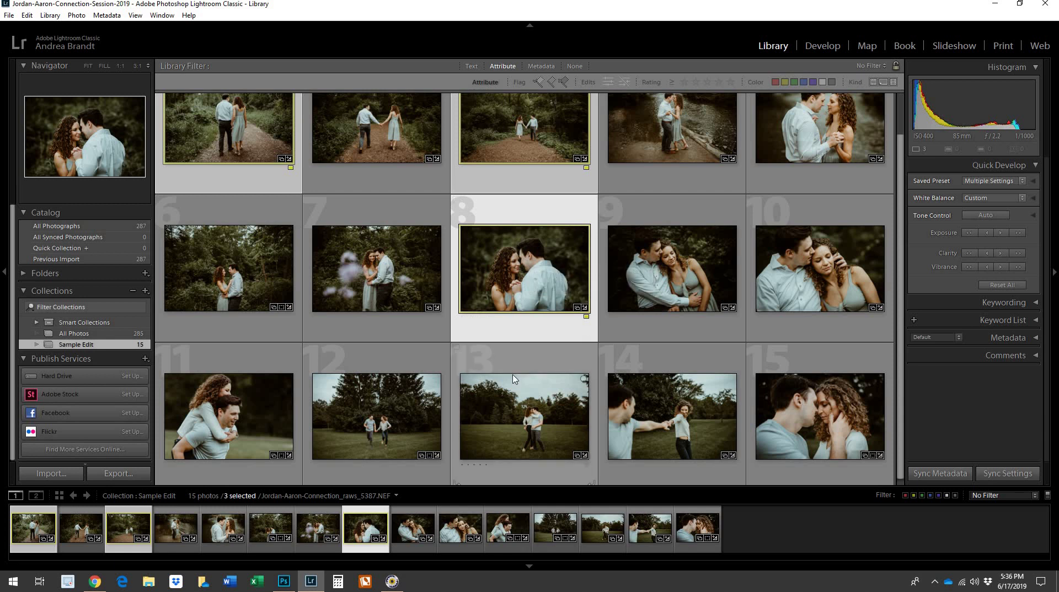
pyautogui.scroll(1, 512, 380)
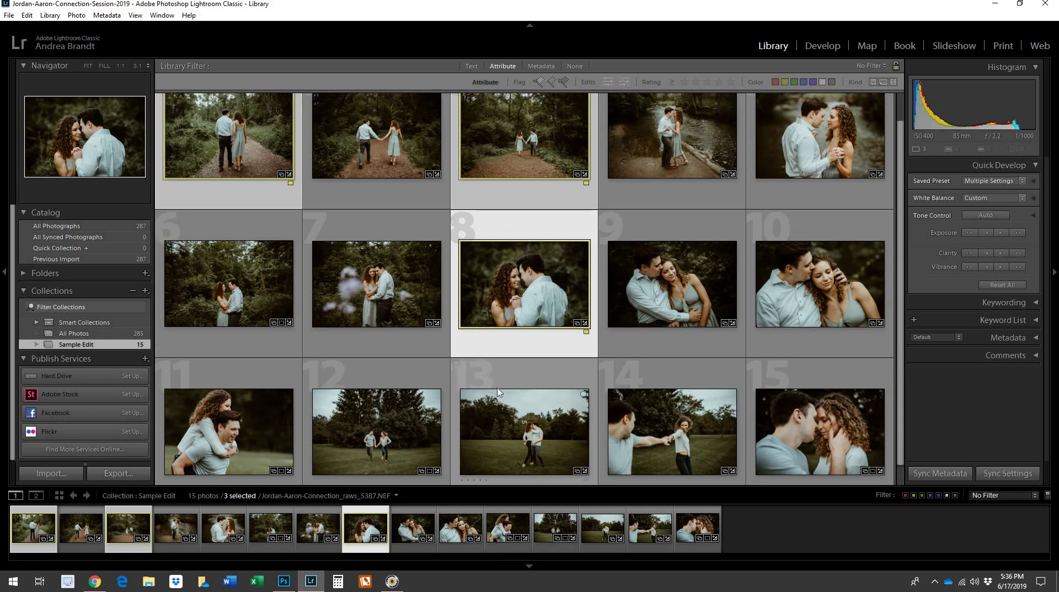
pyautogui.scroll(2, 498, 392)
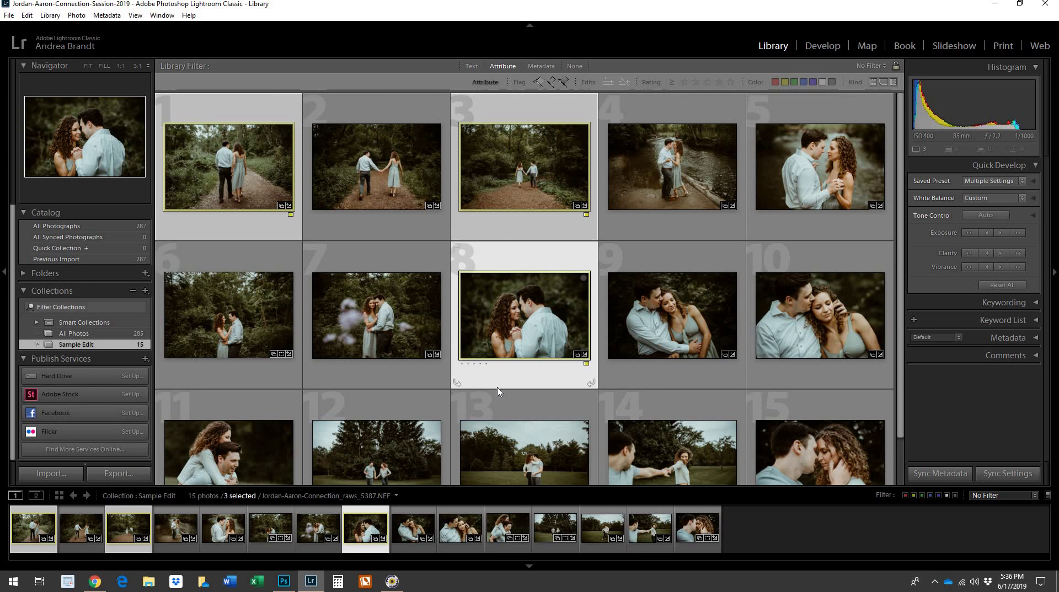